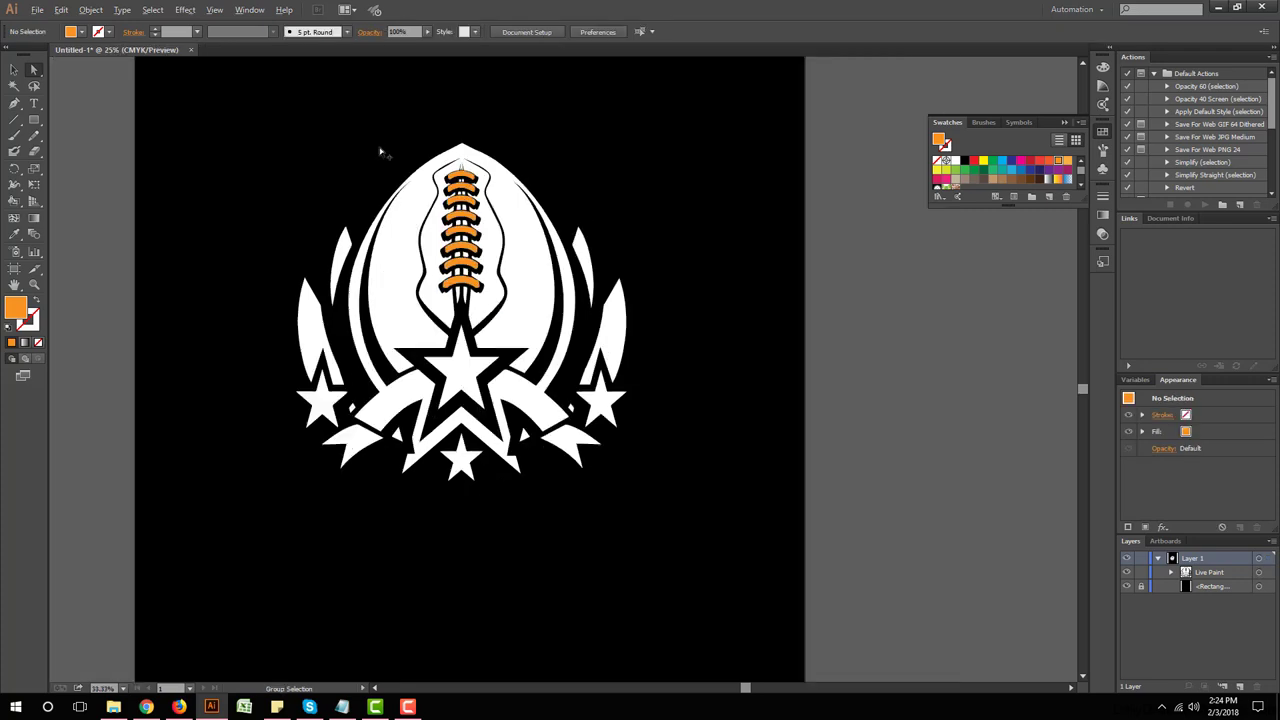
key("ctrl+minus")
left_click(14, 69)
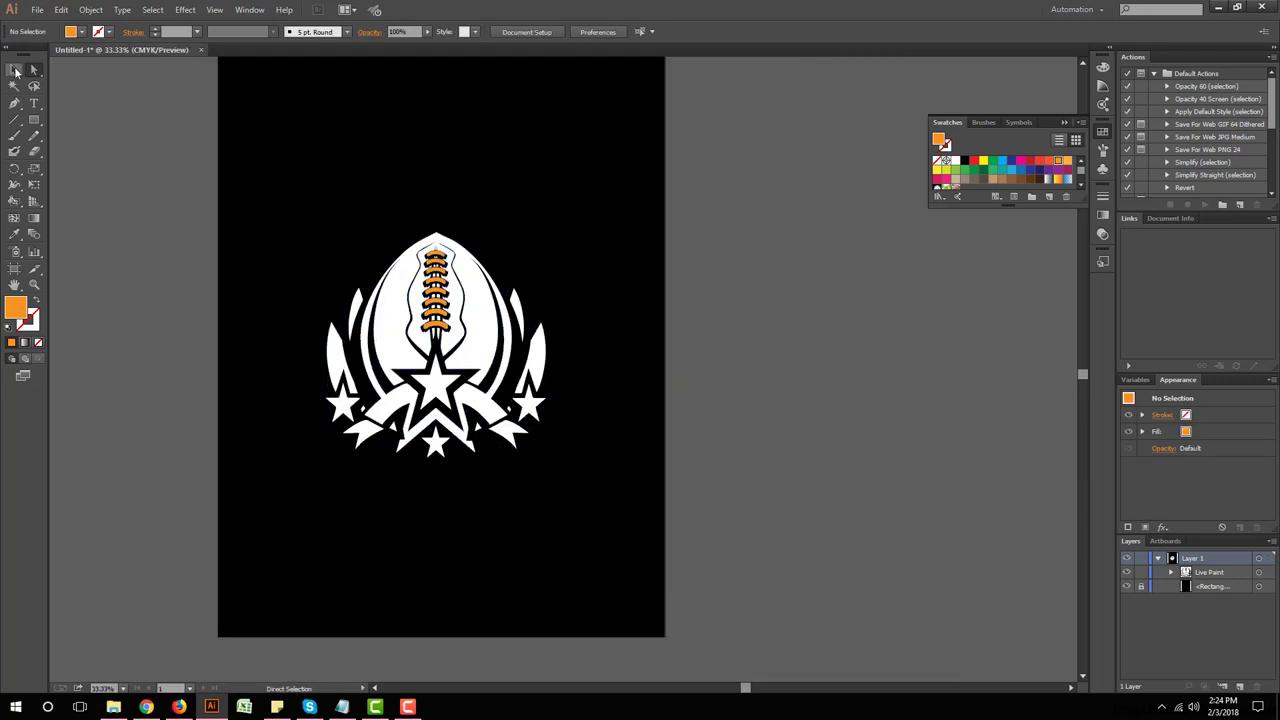
left_click(343, 708)
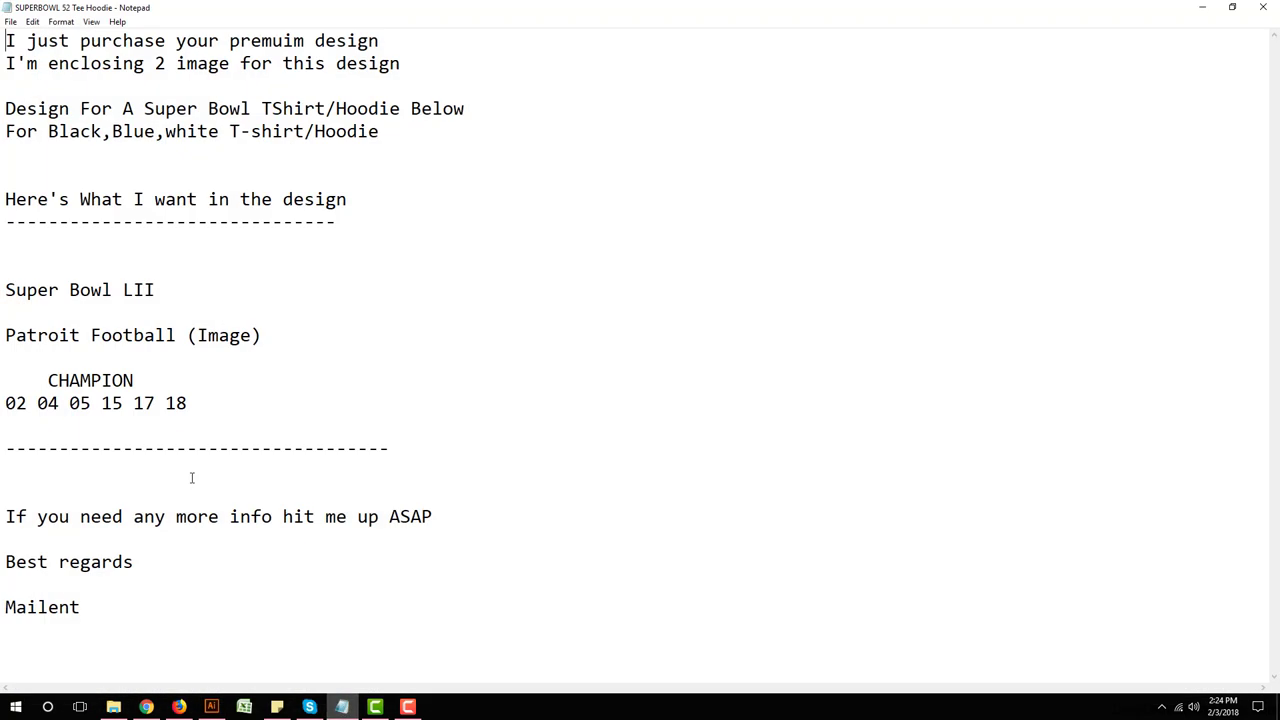
mouse_move(188, 403)
left_mouse_down()
mouse_move(14, 363)
mouse_move(2, 296)
left_mouse_up()
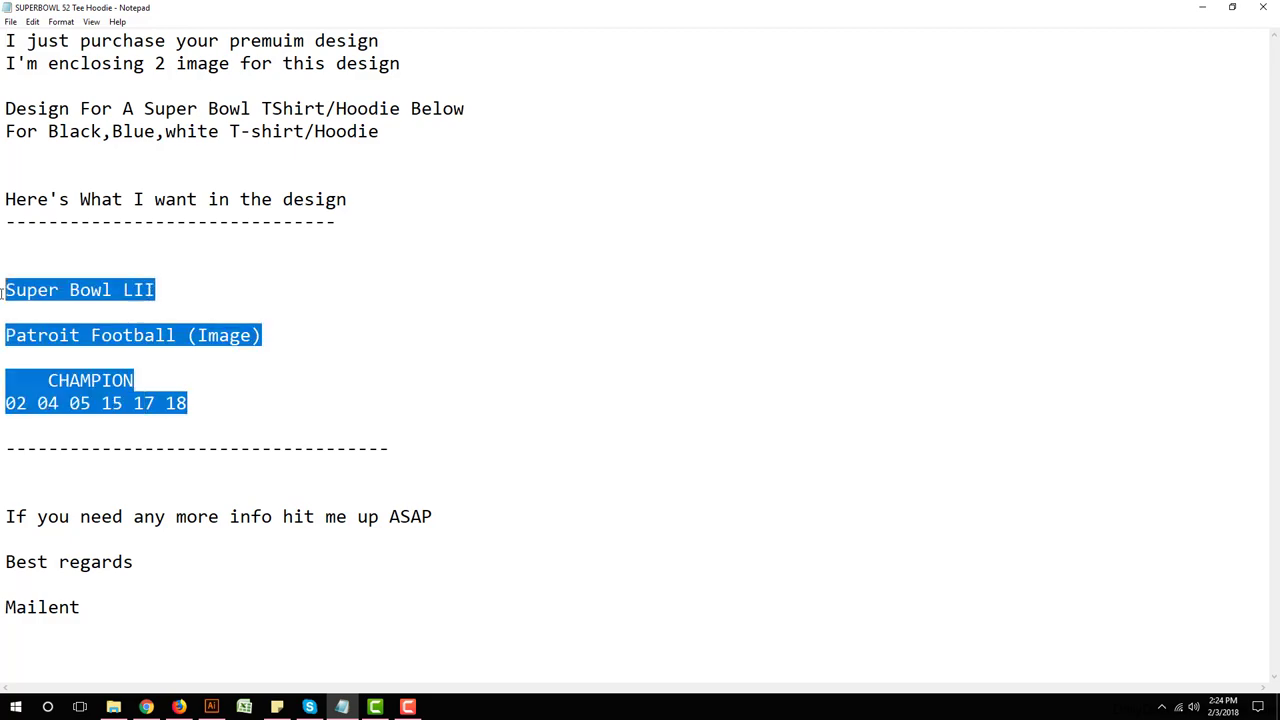
left_click(1202, 7)
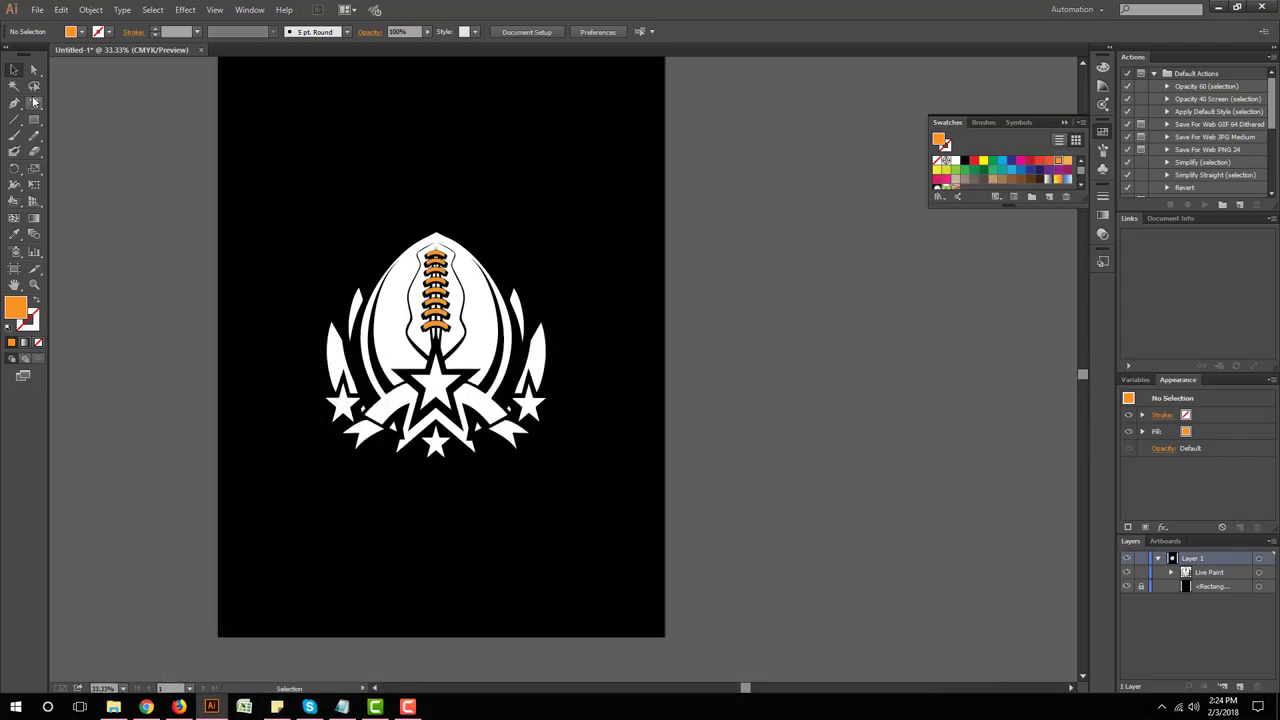
Step: Paste the brief's lines beside the artboard, enlarge them, and cut out the Super Bowl LII line
left_click(757, 193)
key("ctrl+v")
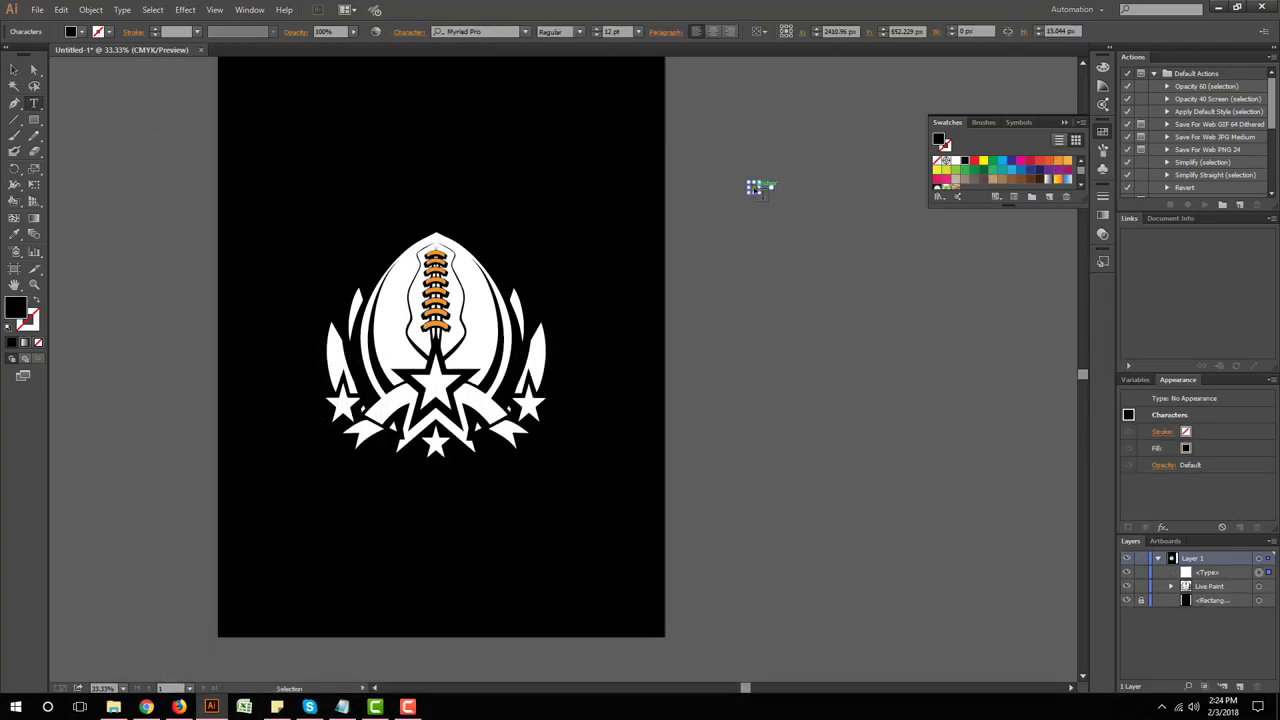
left_click(12, 70)
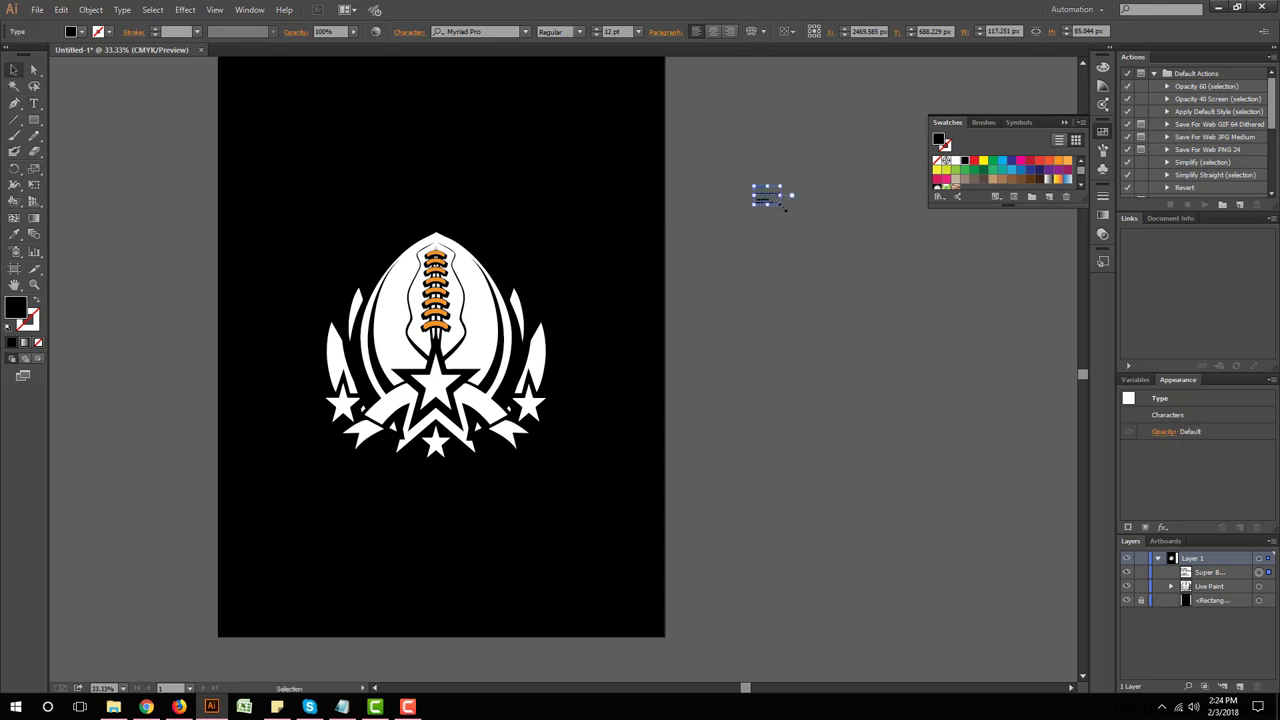
left_click_drag(784, 206, 998, 416)
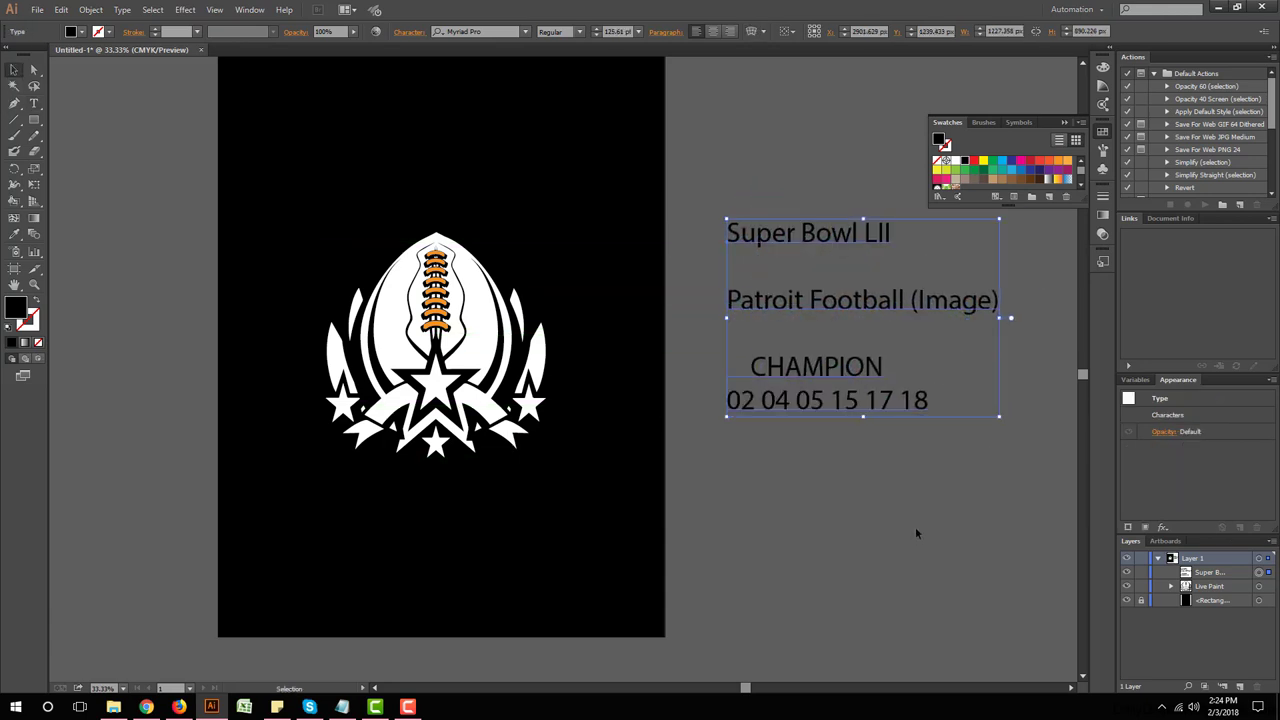
scroll(914, 520, "up", 2)
double_click(890, 313)
left_click_drag(890, 313, 690, 312)
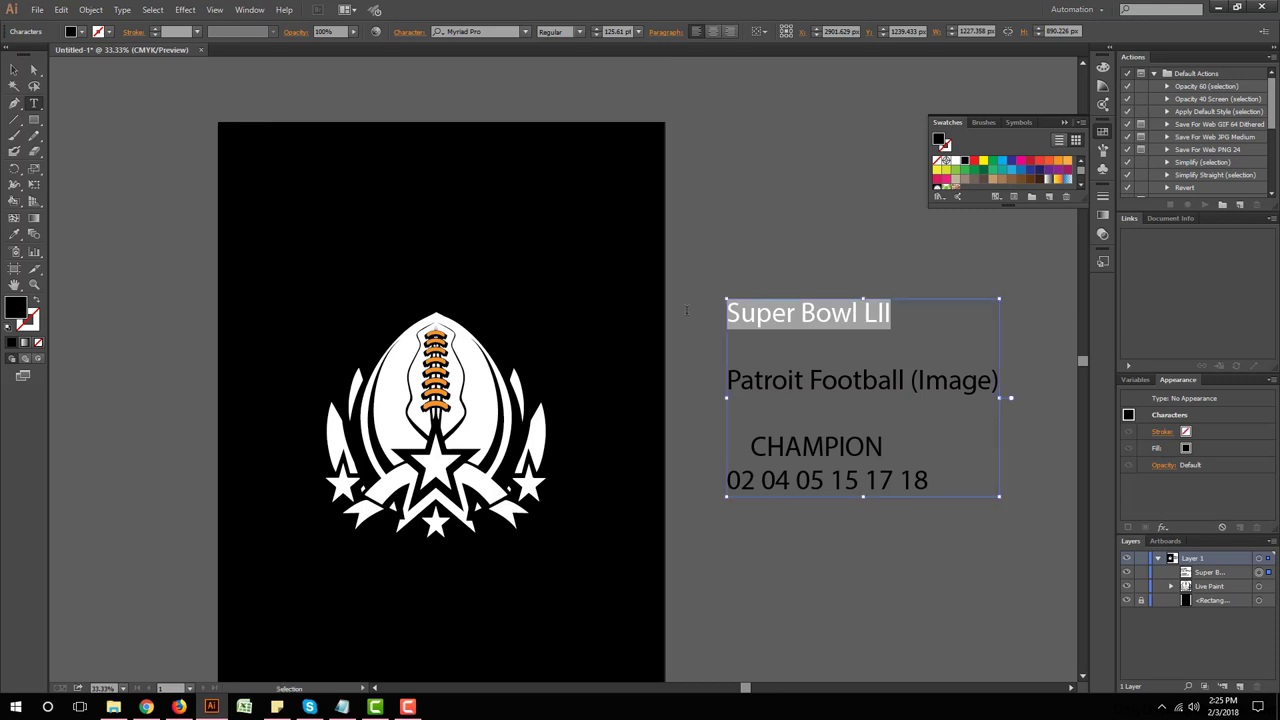
key("BackSpace")
left_click(12, 70)
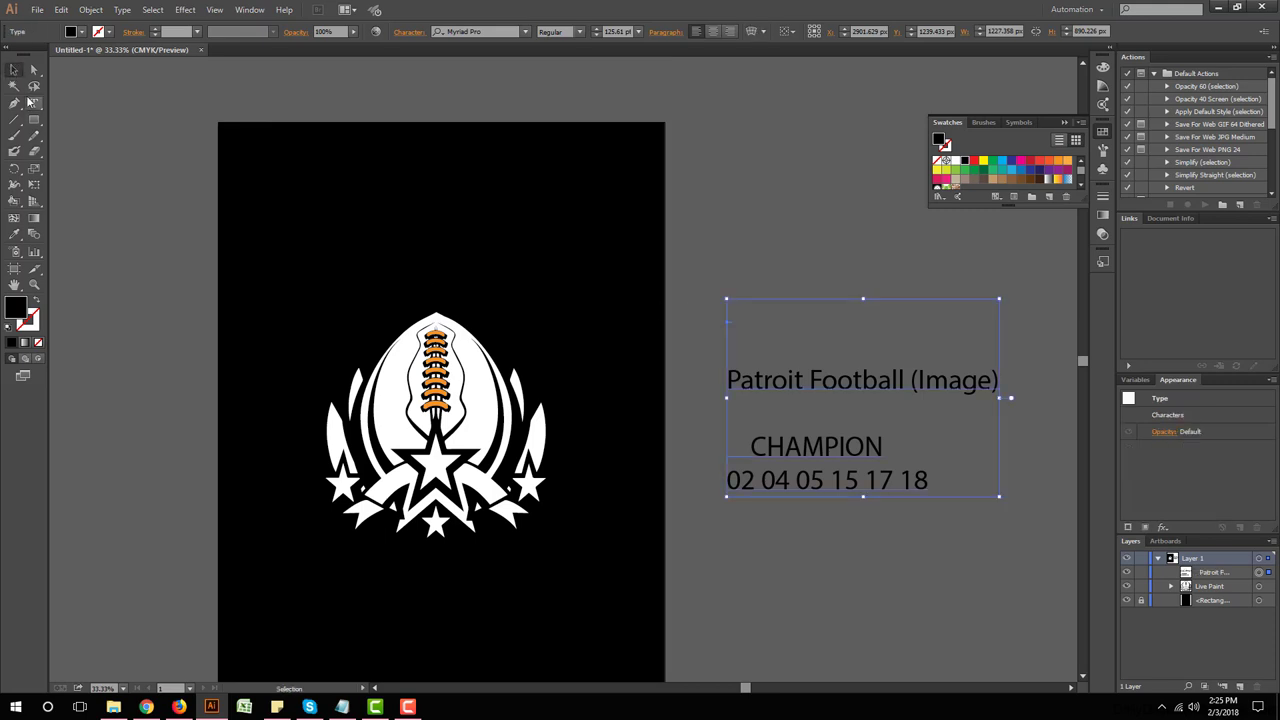
Step: Paste Super Bowl LII as its own text on the artboard, make it white, larger and UPPERCASE
left_click(33, 103)
left_click(244, 228)
key("ctrl+v")
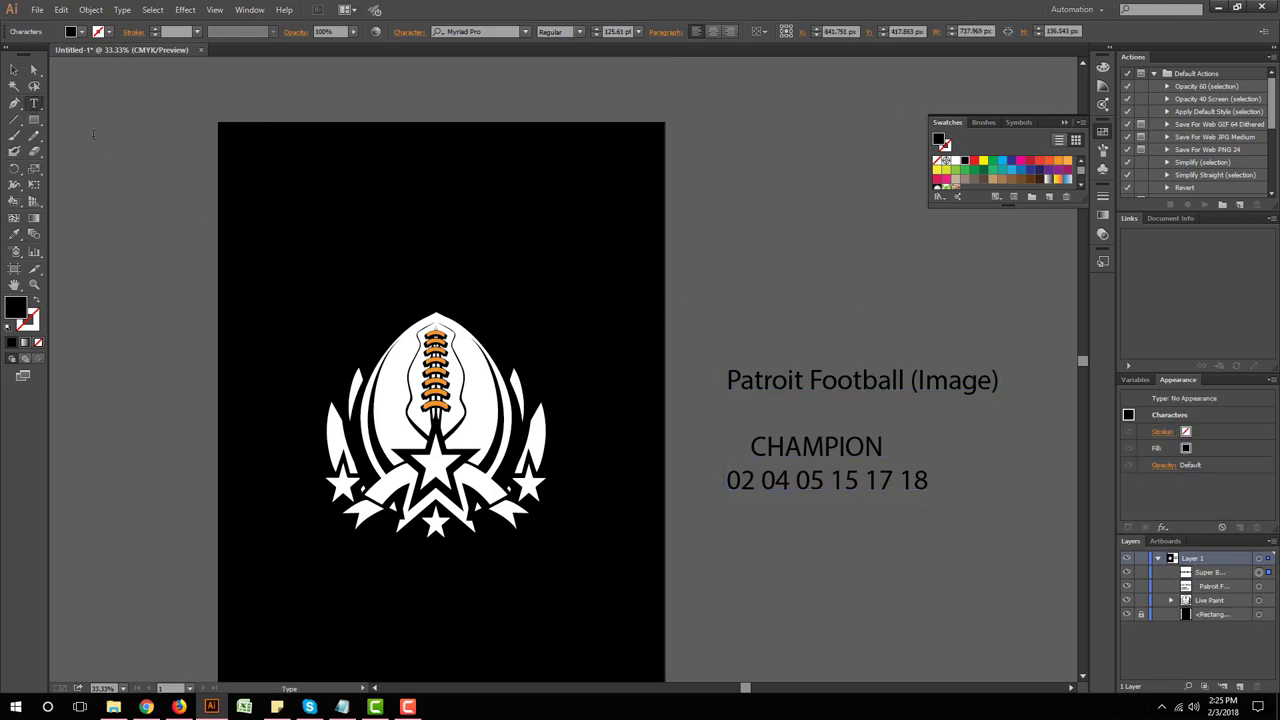
left_click(14, 70)
left_click(955, 160)
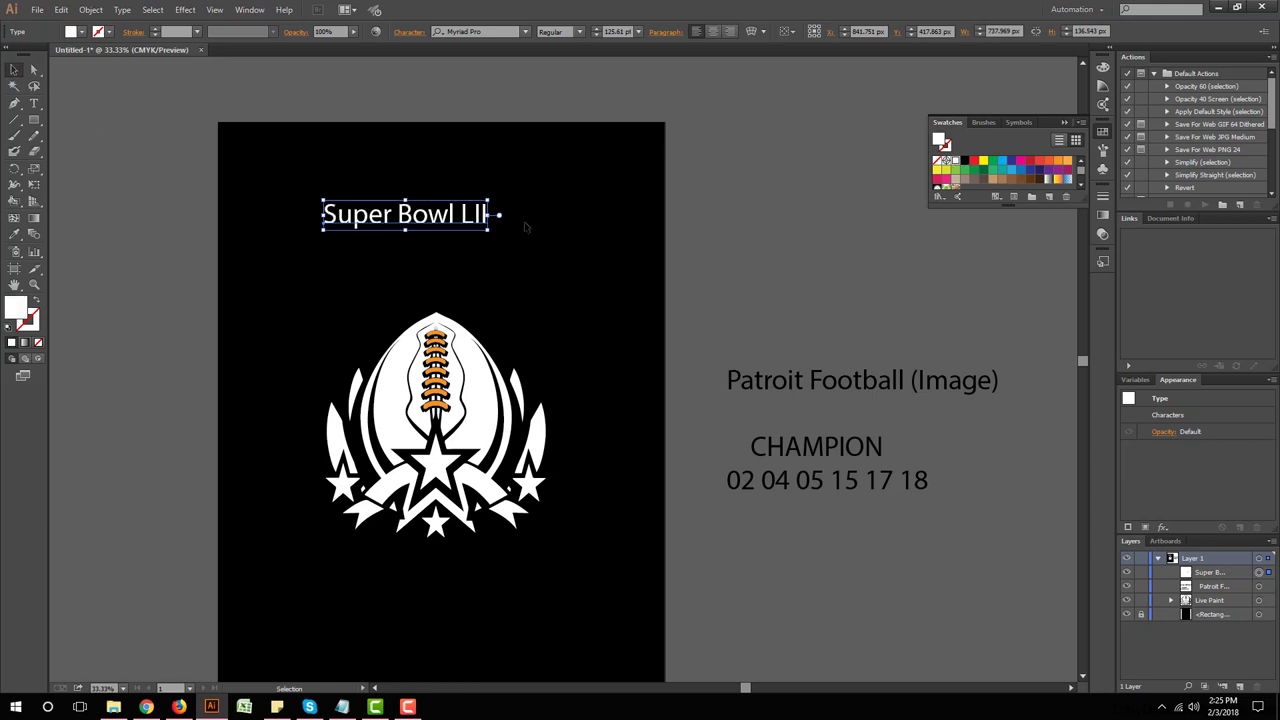
left_click_drag(488, 229, 585, 272)
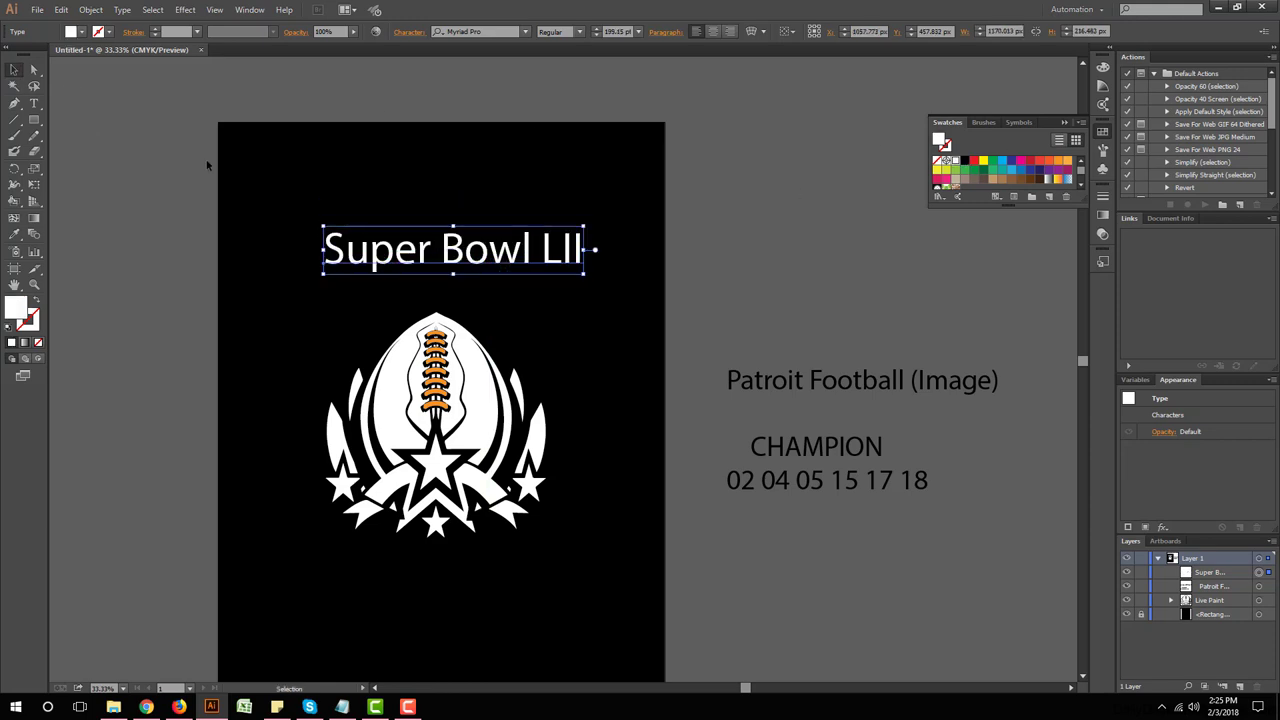
left_click(122, 9)
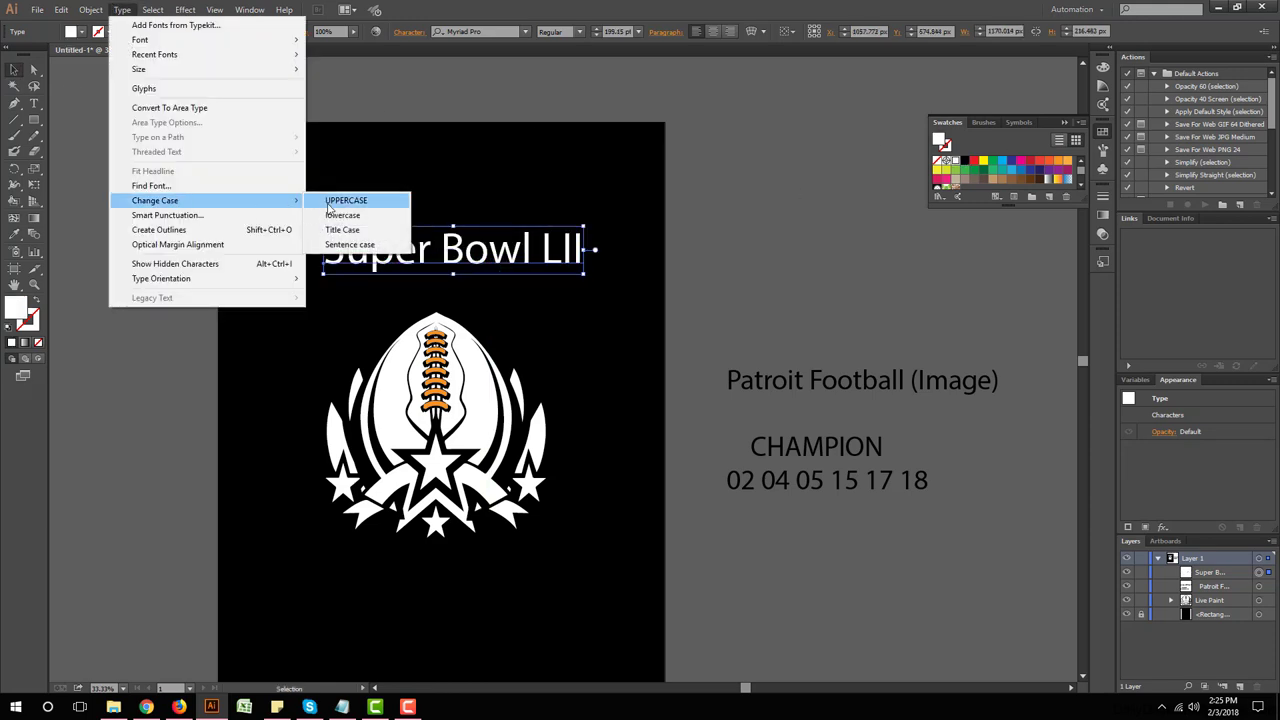
left_click(345, 200)
key("ctrl+minus")
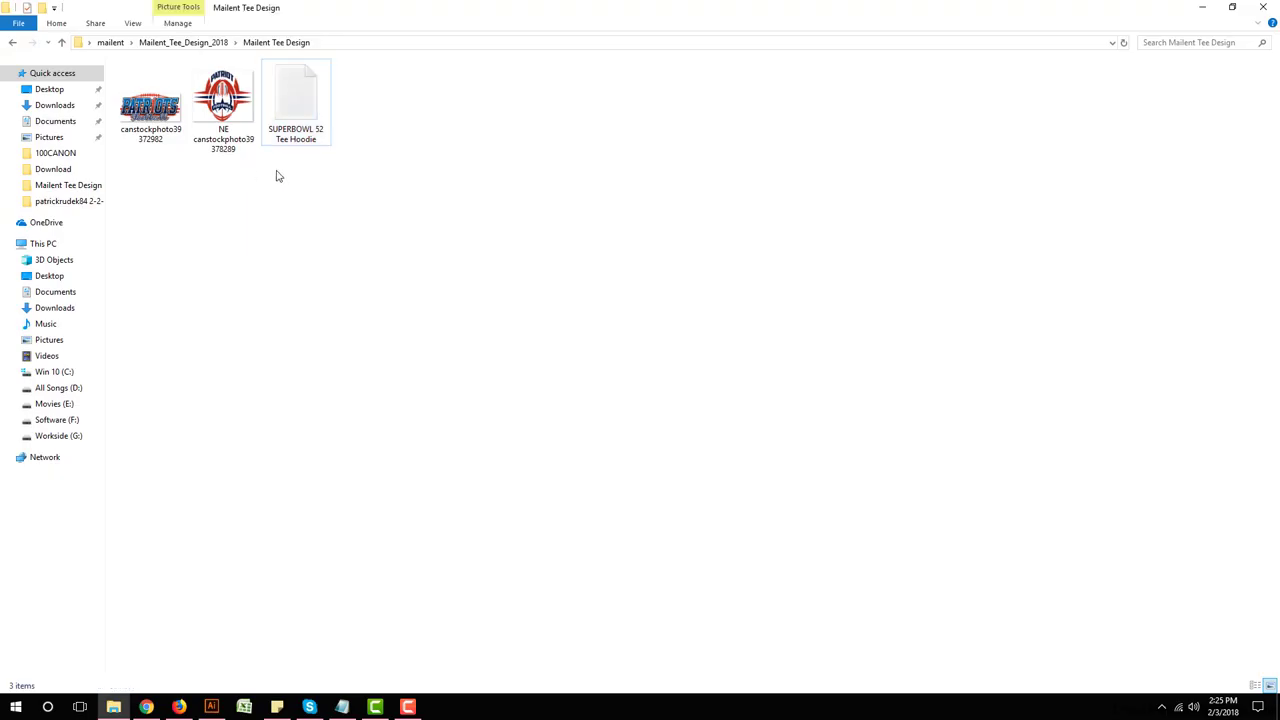
Step: Preview the canstockphoto Patriots Football image in Photos, then drag it into the Illustrator document
double_click(168, 114)
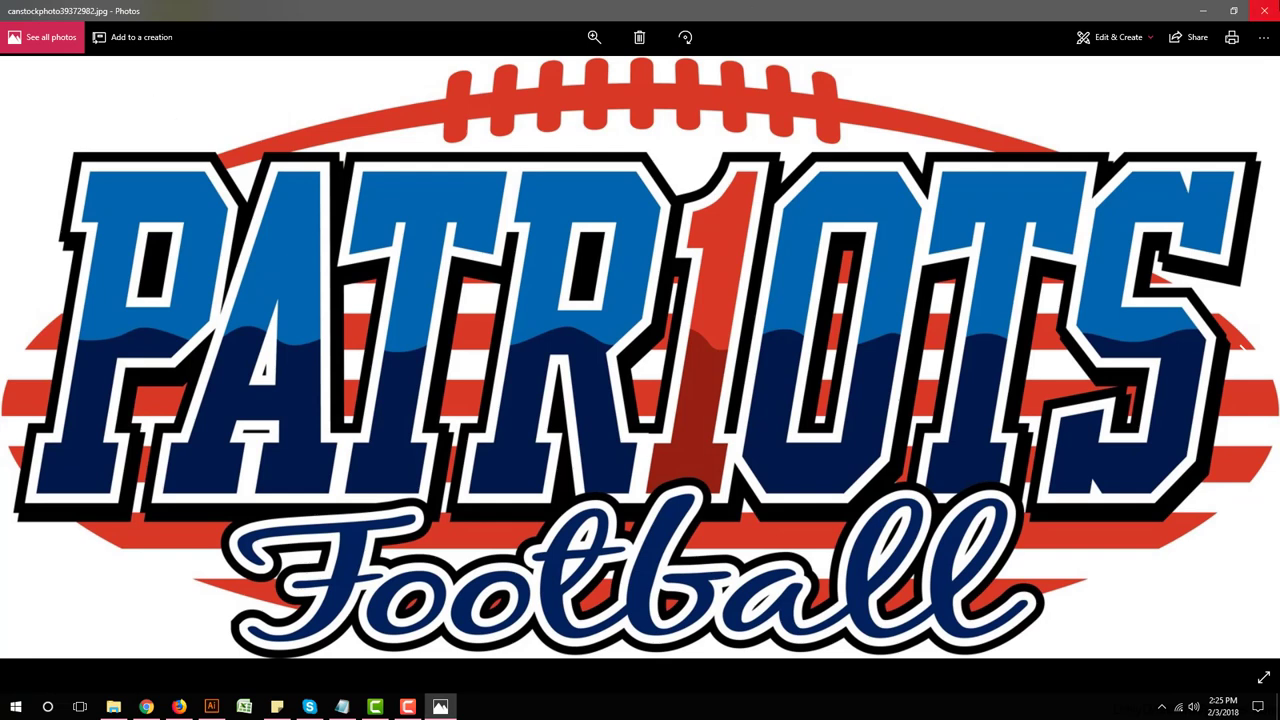
left_click(1263, 10)
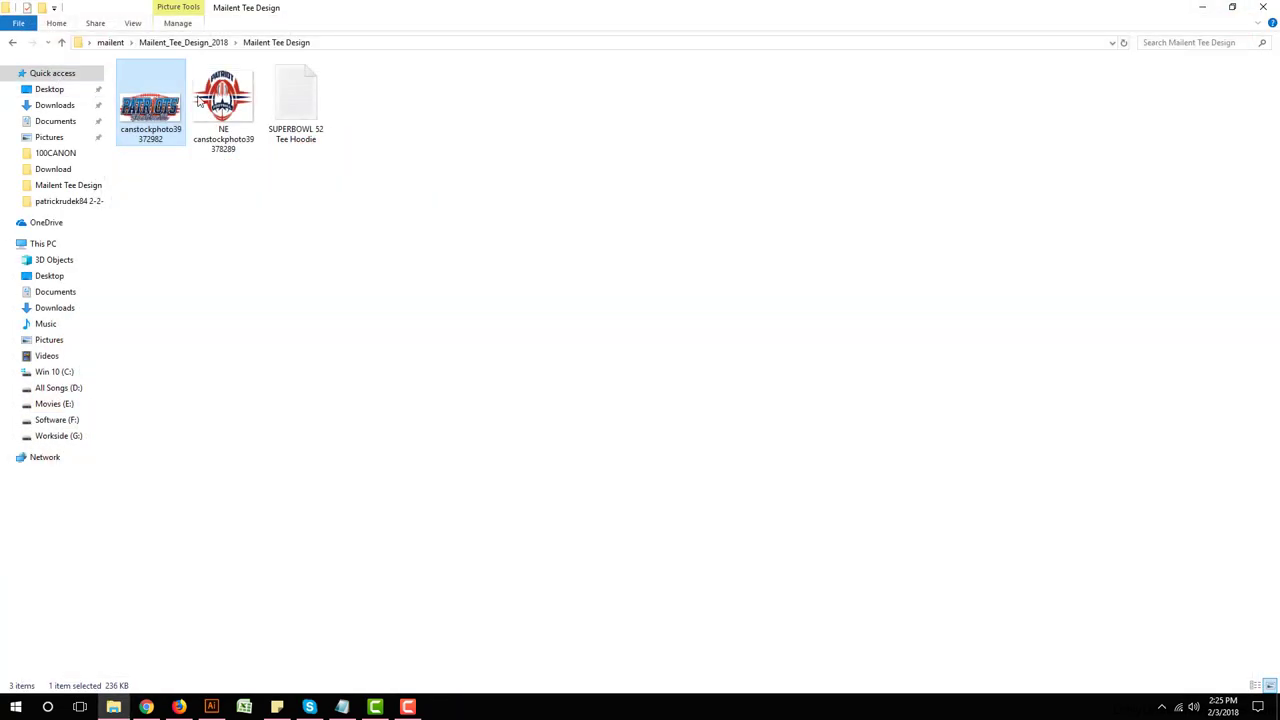
mouse_move(146, 105)
left_mouse_down()
mouse_move(209, 708)
mouse_move(384, 345)
left_mouse_up()
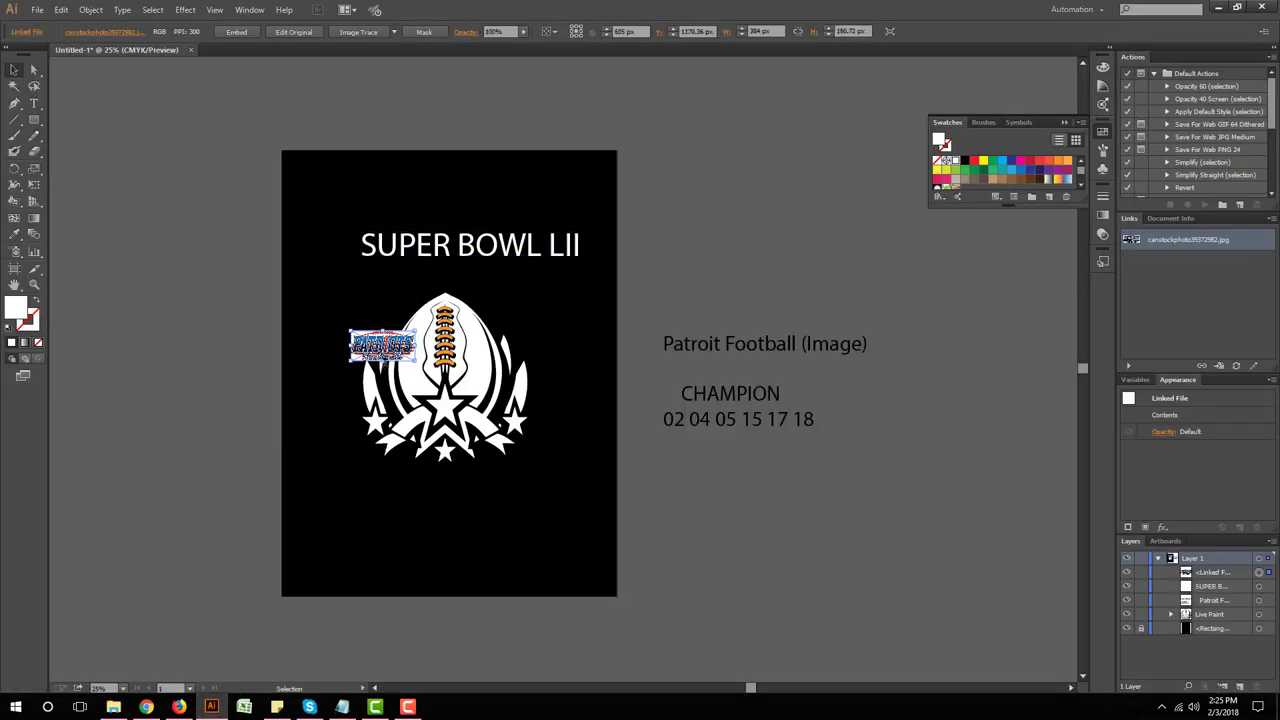
Step: Enlarge the placed Patriots image and move it off the artboard to the lower right
left_click_drag(228, 328, 538, 476)
mouse_move(357, 381)
left_mouse_down()
mouse_move(749, 551)
mouse_move(815, 556)
left_mouse_up()
scroll(629, 422, "down", 1)
scroll(815, 556, "down", 3)
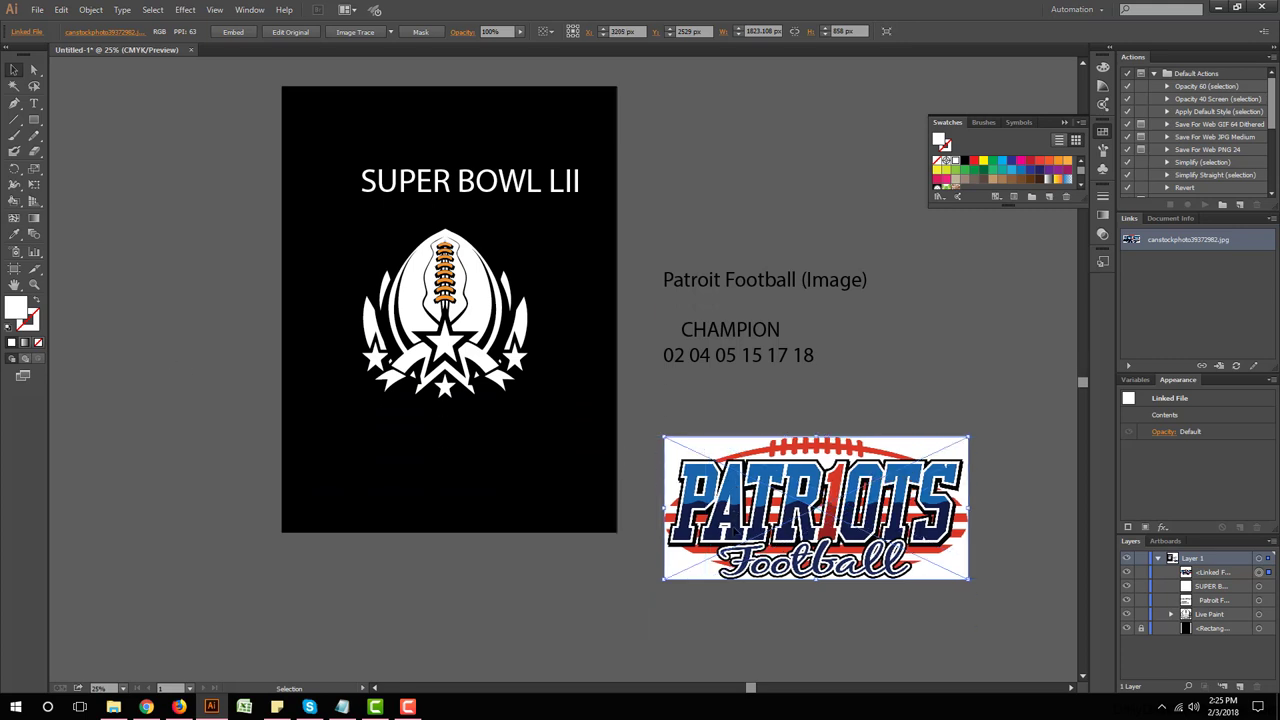
scroll(148, 308, "down", 1)
scroll(150, 306, "down", 1)
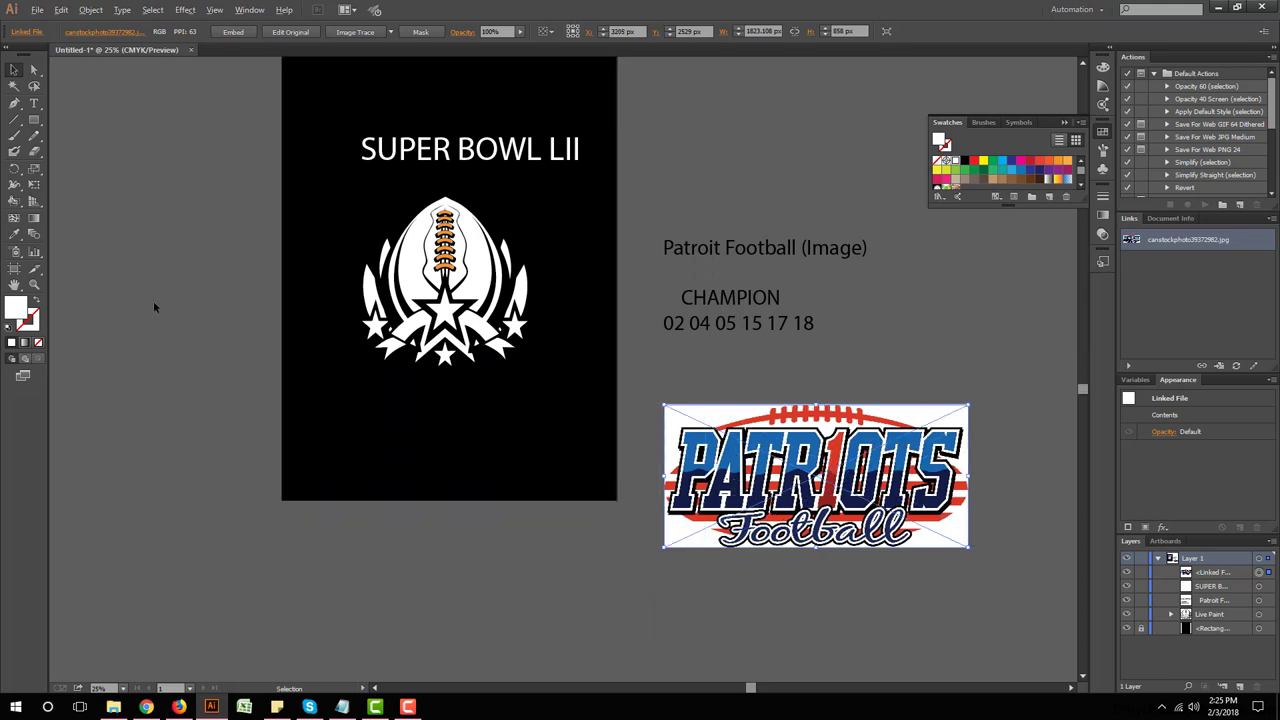
scroll(633, 520, "down", 1)
scroll(759, 531, "up", 1)
scroll(737, 528, "up", 1)
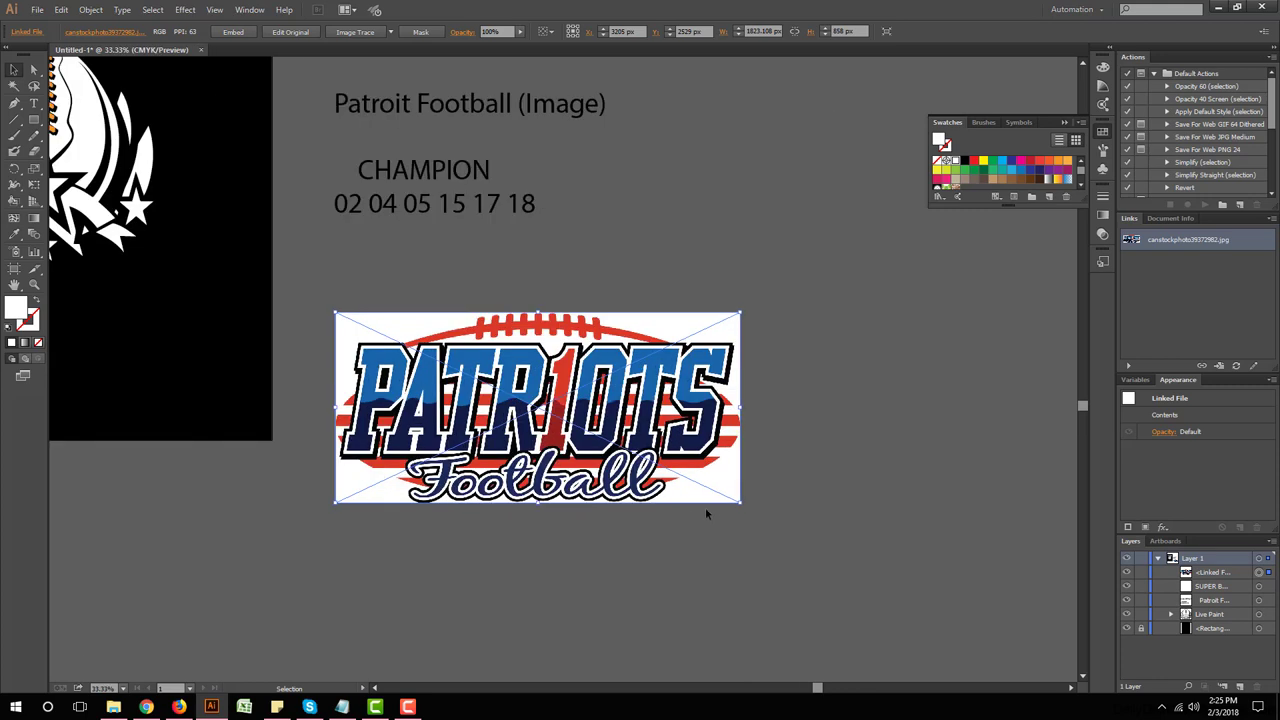
Step: Look through the Image Trace presets, then delete the Patriots image and return to File Explorer
left_click(390, 31)
left_click(798, 290)
left_click(540, 410)
key("Delete")
key("alt+Tab")
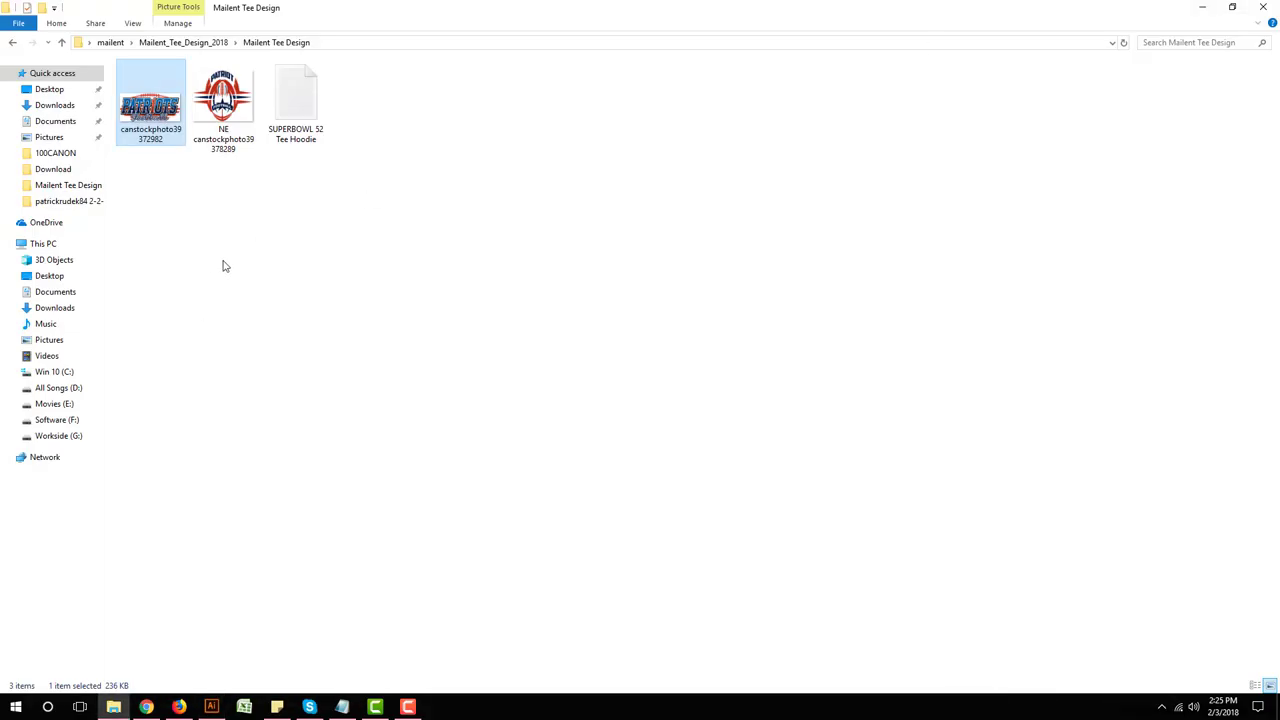
Step: Launch Vector Magic, load the Patriots Football image, and trace it Fully Automatic
key("super")
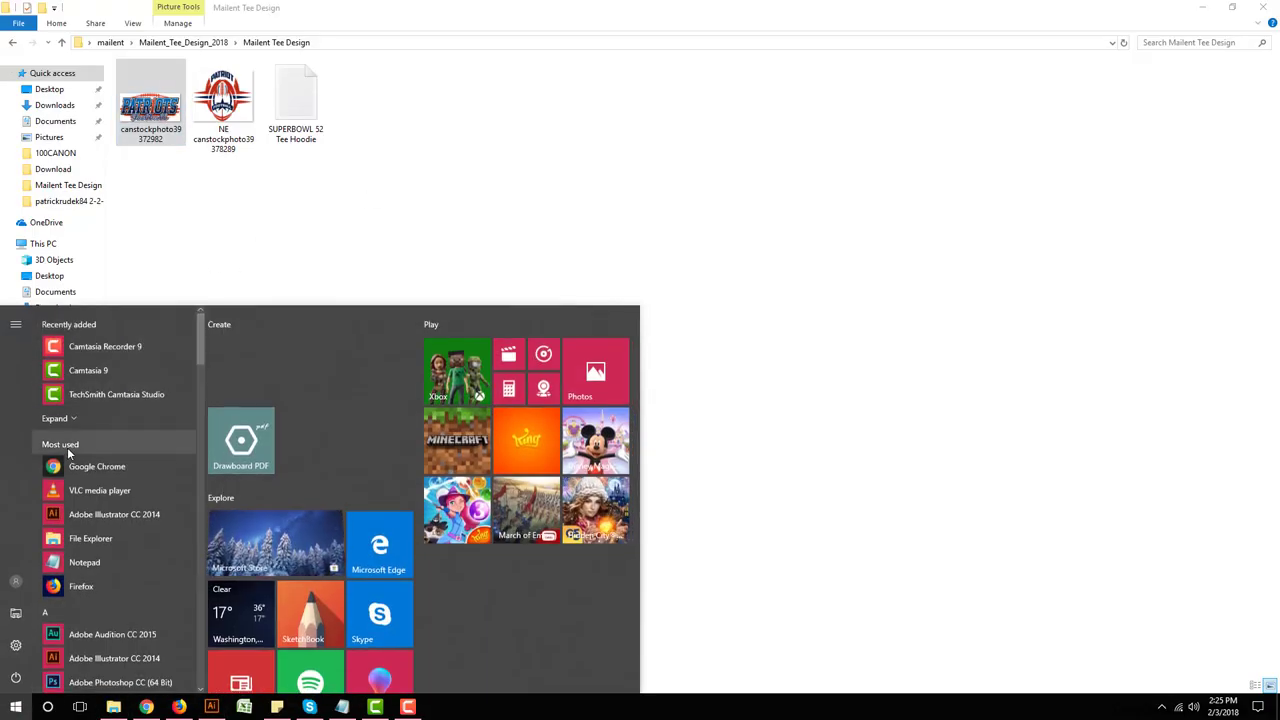
type("vec")
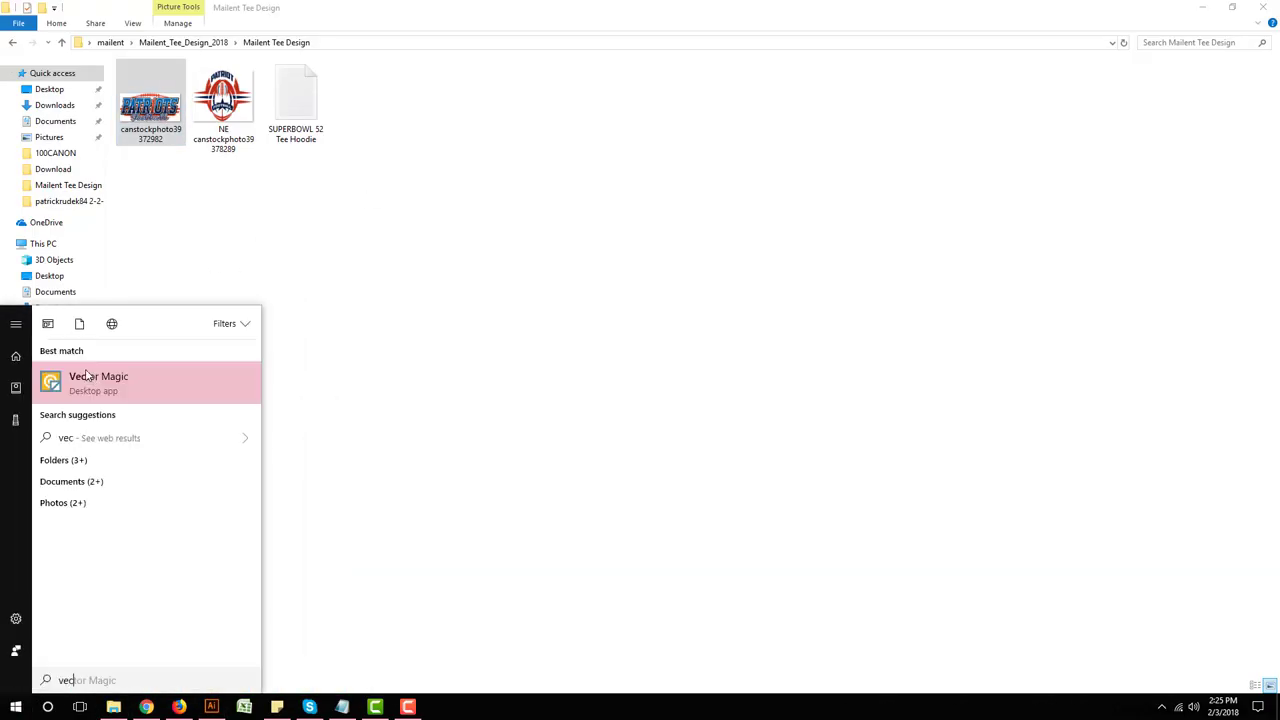
left_click(86, 380)
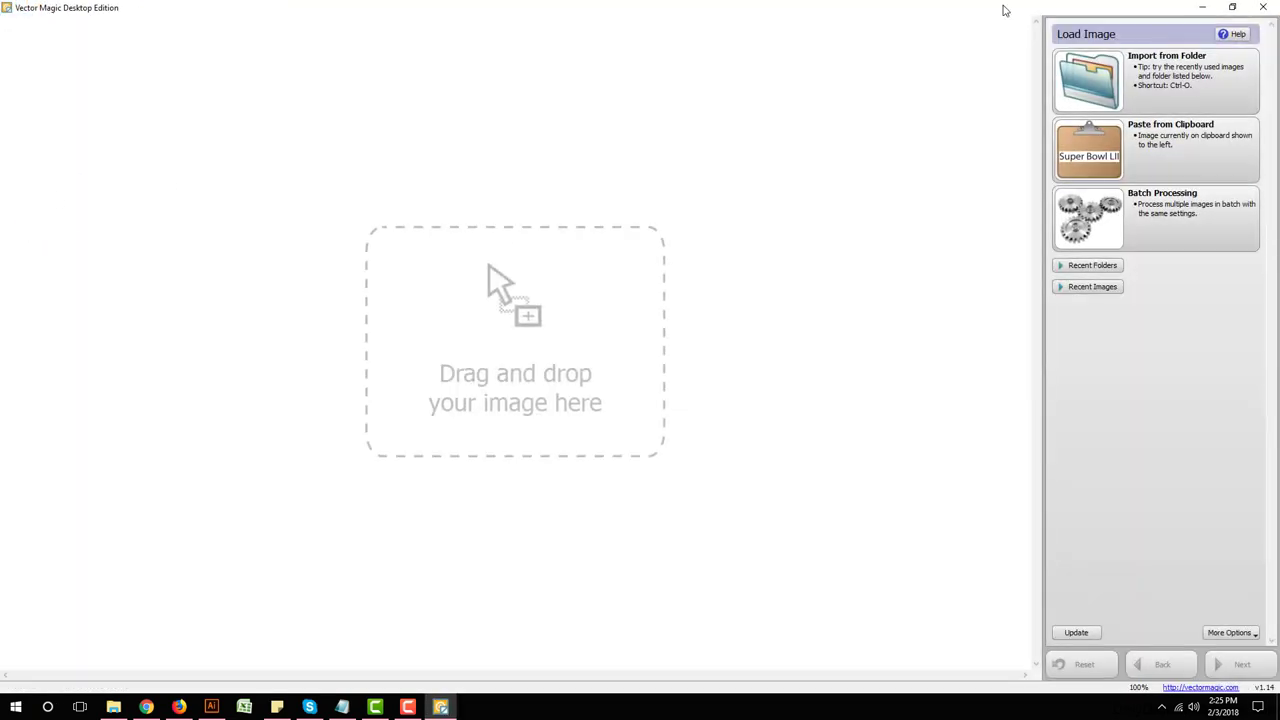
left_click(1232, 7)
left_click_drag(150, 100, 425, 400)
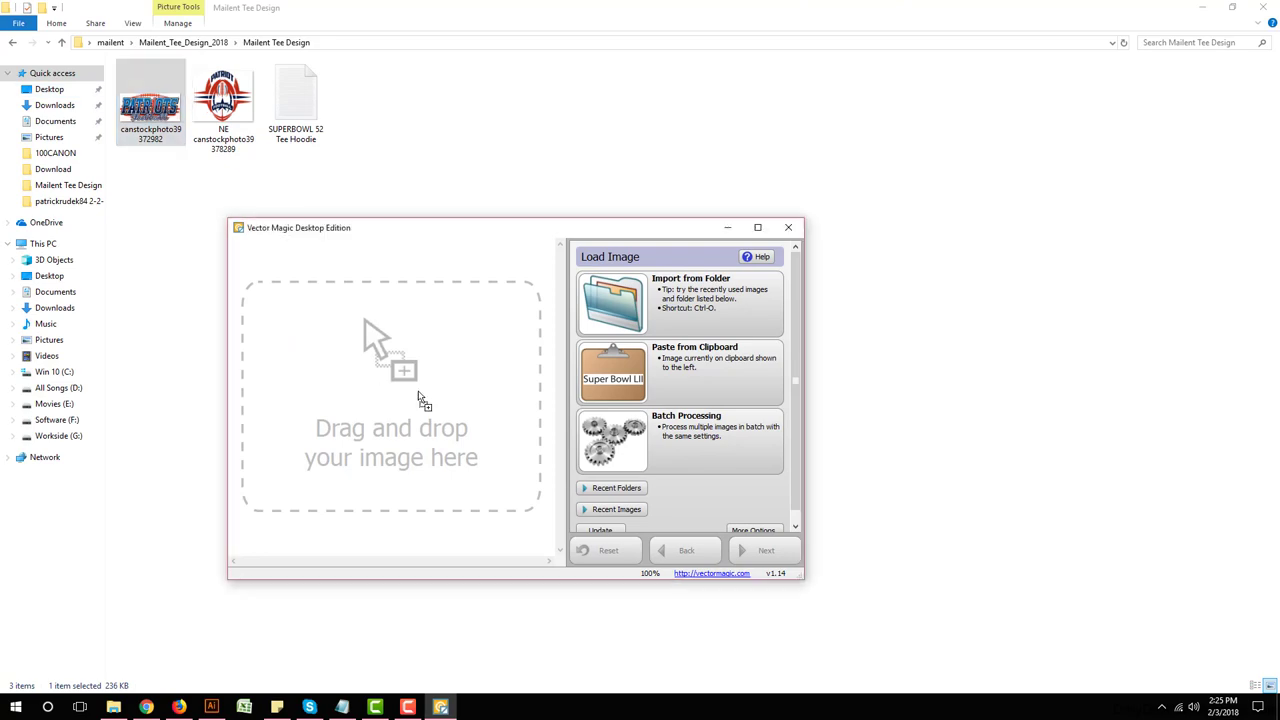
left_click(757, 227)
left_click(1110, 85)
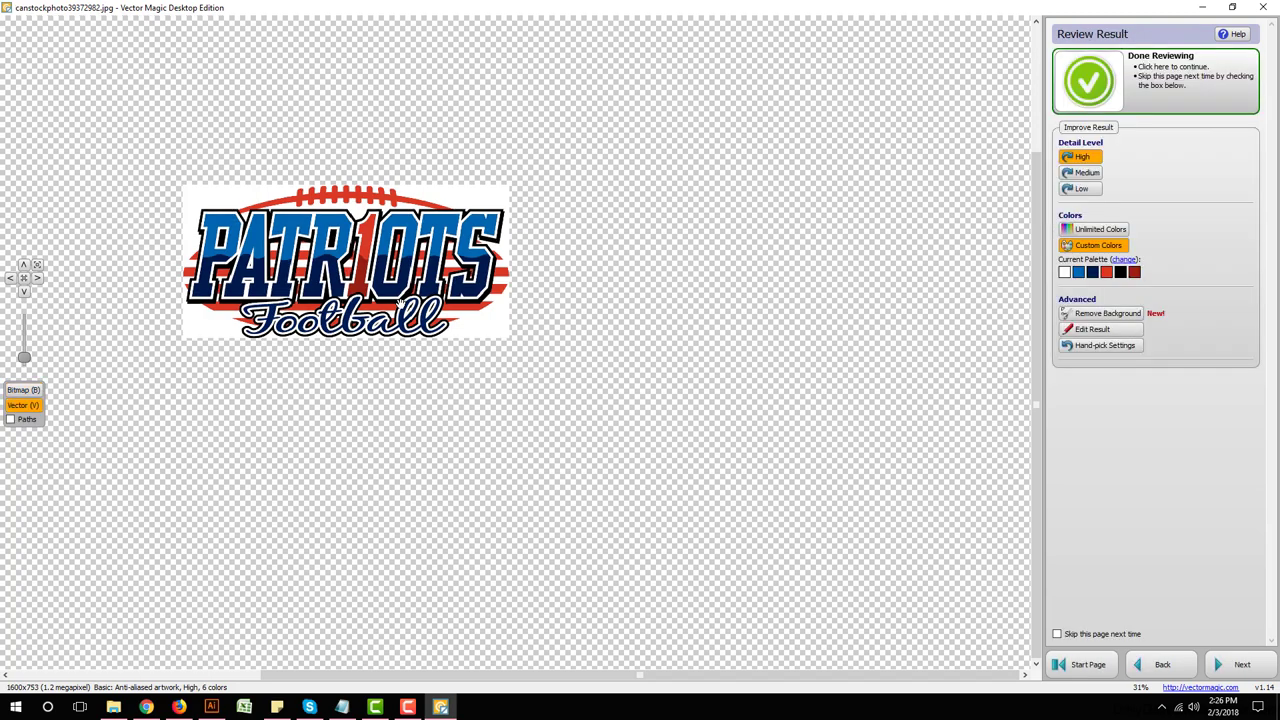
Step: Accept the traced result and save it as an .ai file on the Desktop
left_click(1141, 70)
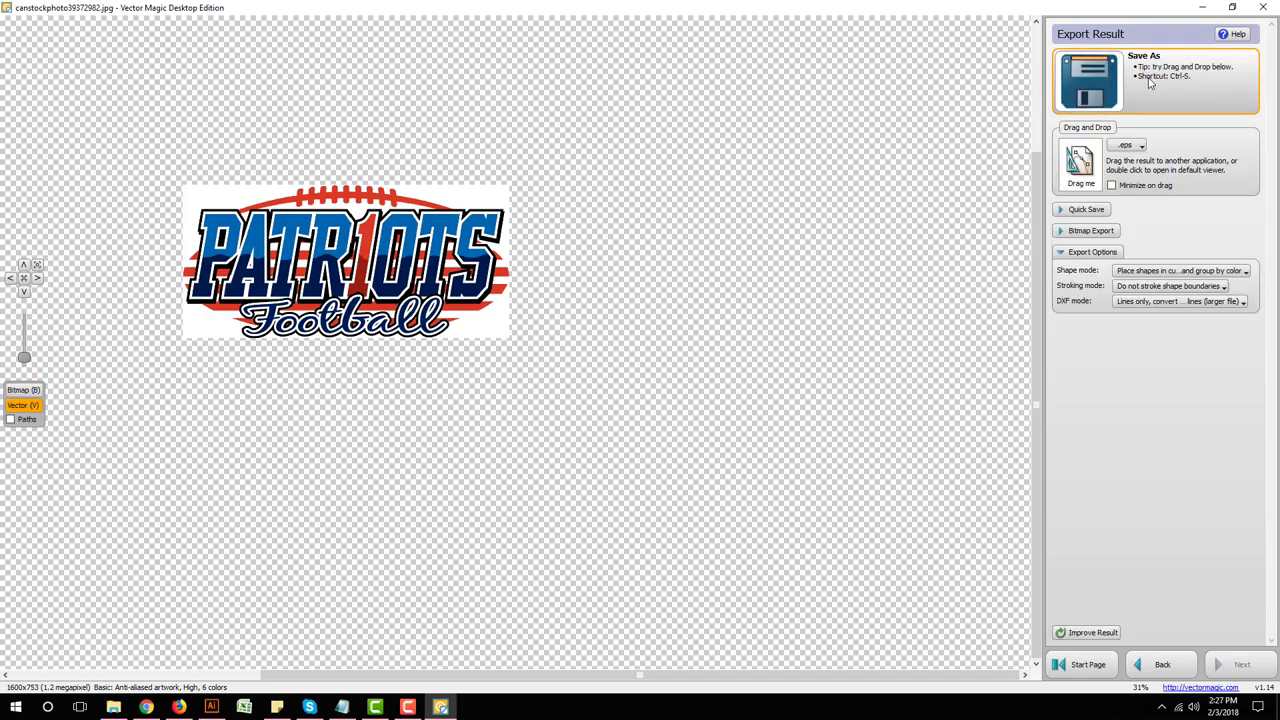
left_click(1150, 84)
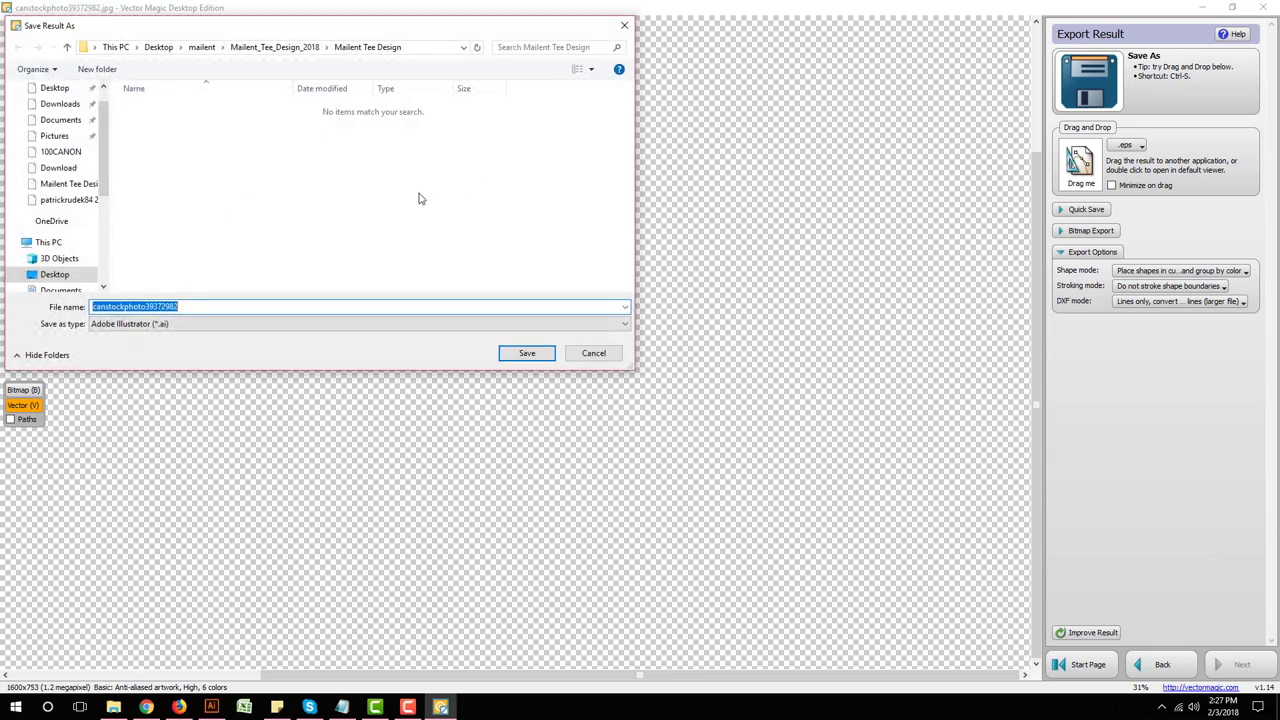
left_click(60, 92)
left_click(527, 353)
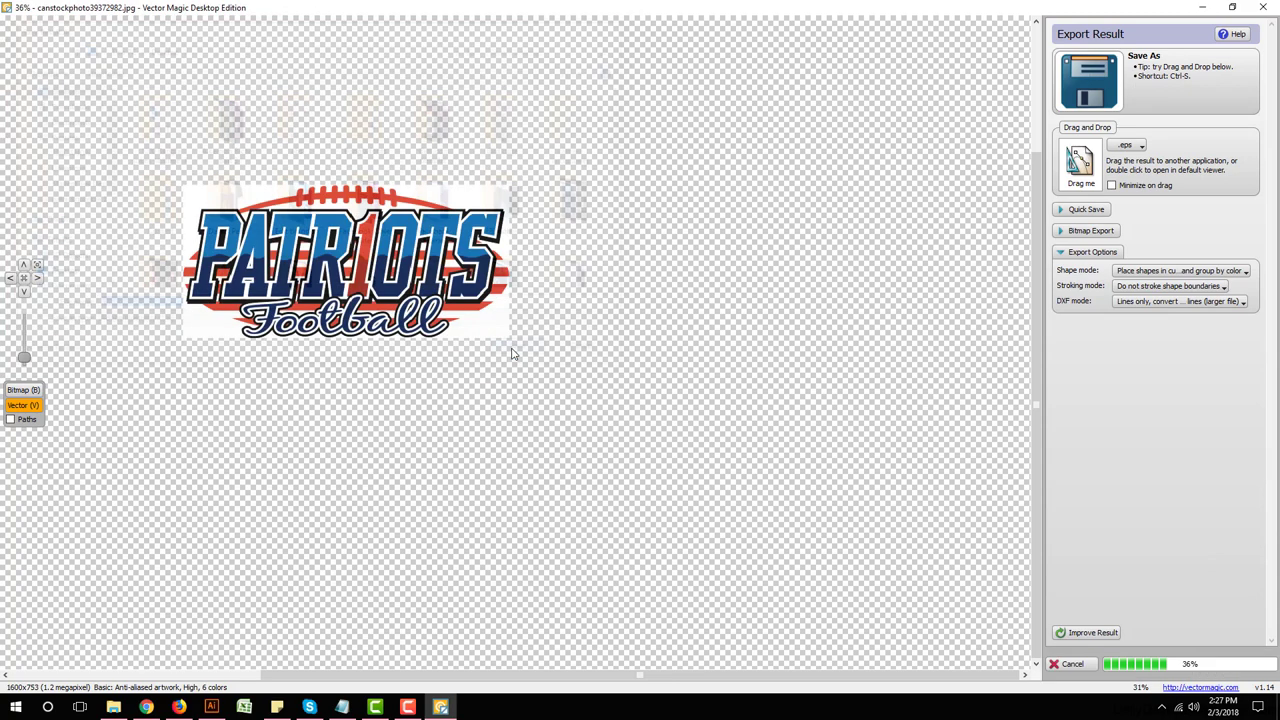
left_click(1212, 7)
Step: Move the traced AI file into the Mailent Tee Design folder and open it in Illustrator
mouse_move(666, 3)
left_mouse_down()
mouse_move(614, 3)
mouse_move(666, 3)
left_mouse_up()
mouse_move(25, 430)
left_mouse_down()
mouse_move(445, 308)
mouse_move(537, 194)
left_mouse_up()
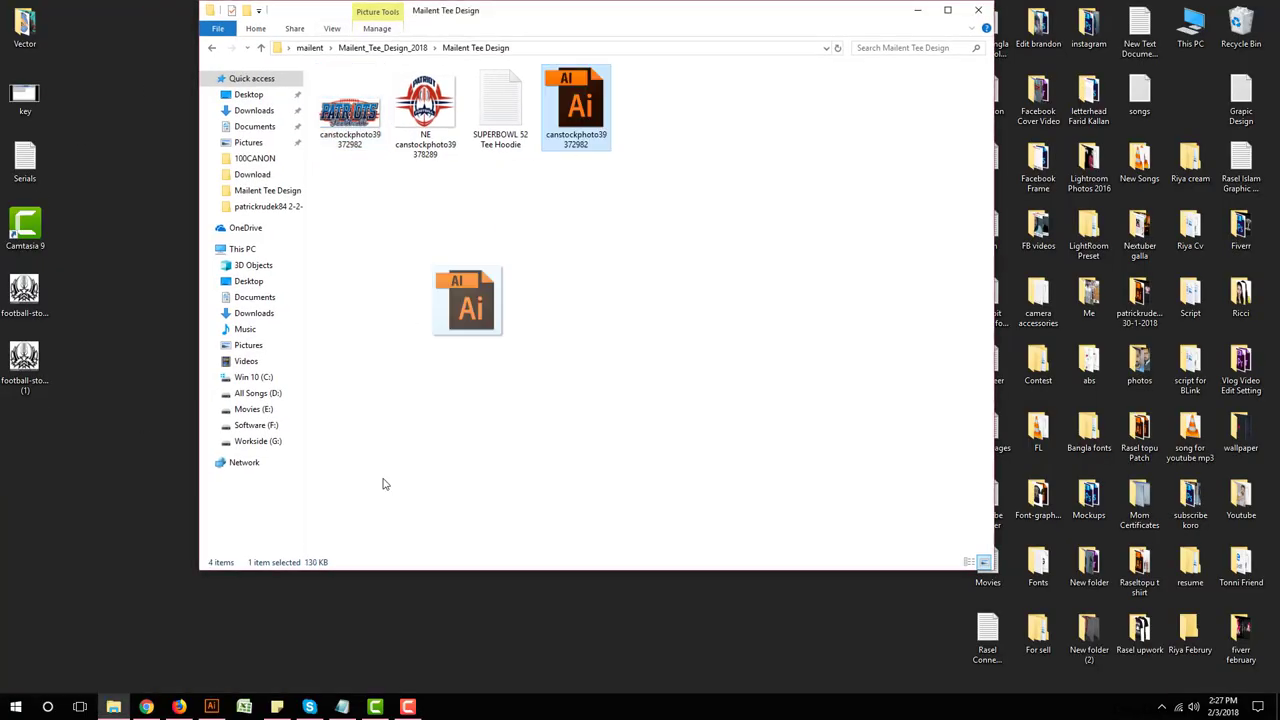
double_click(593, 137)
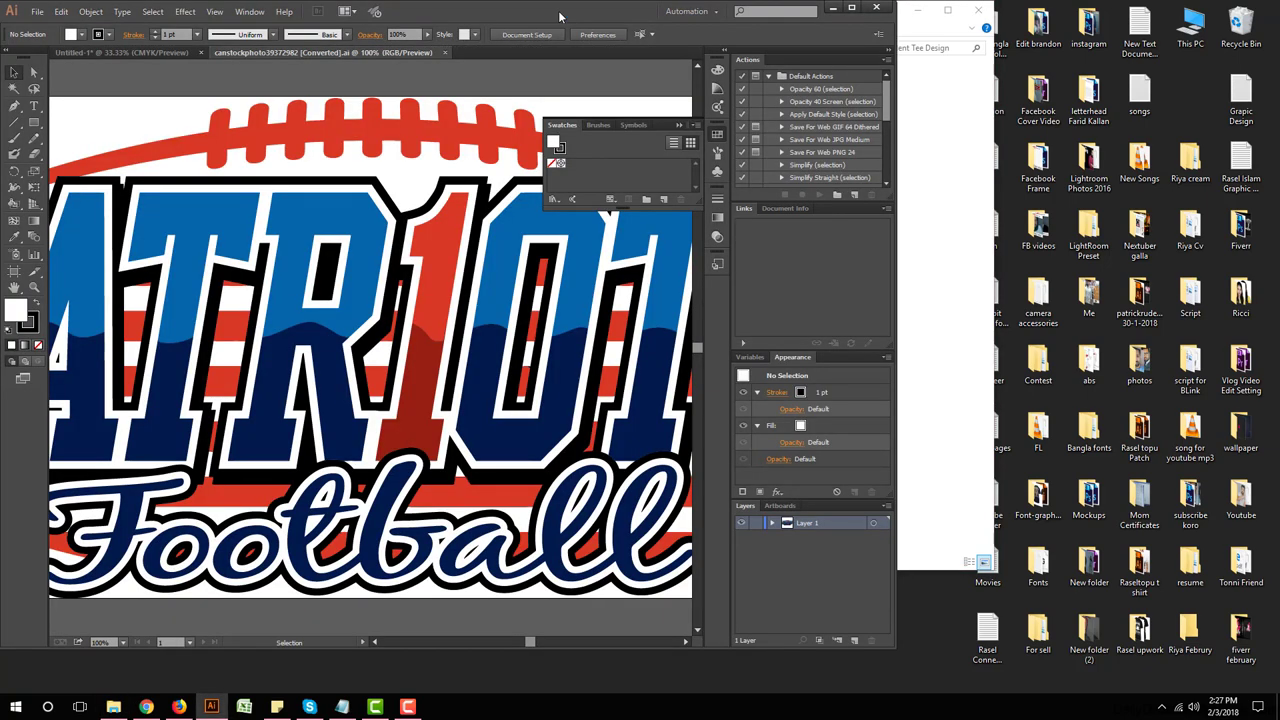
double_click(560, 17)
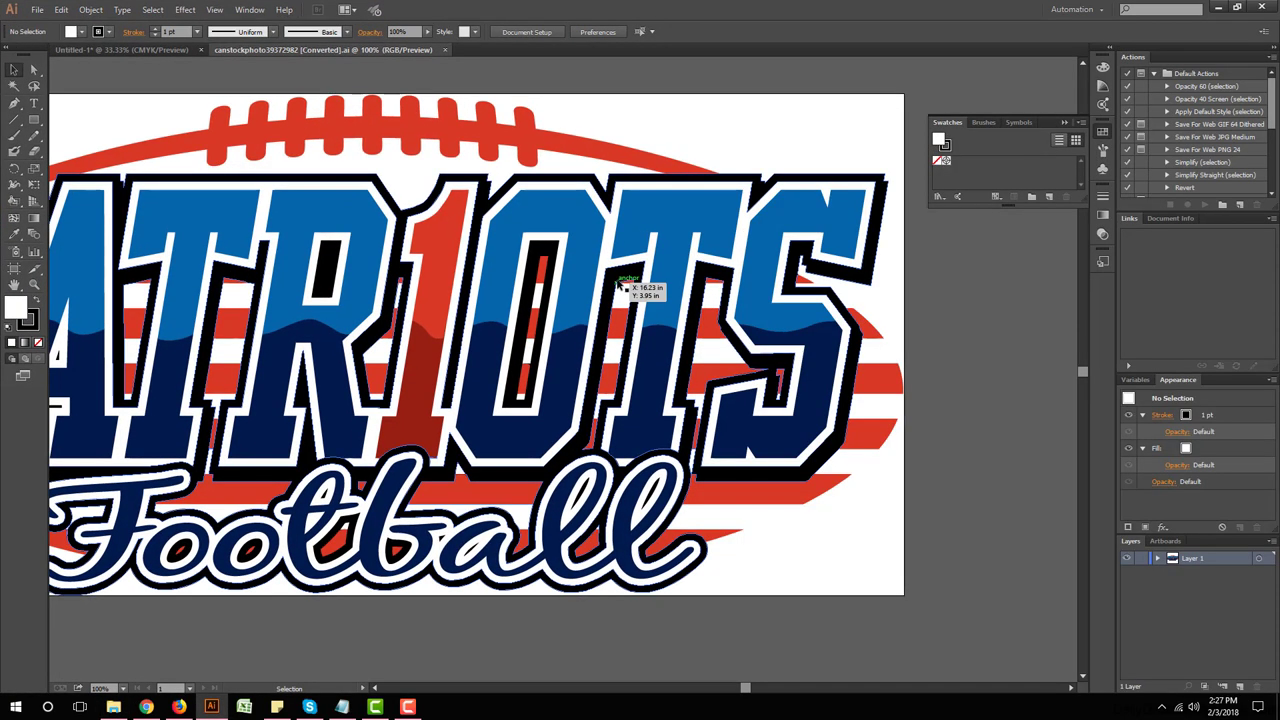
scroll(790, 475, "down", 3)
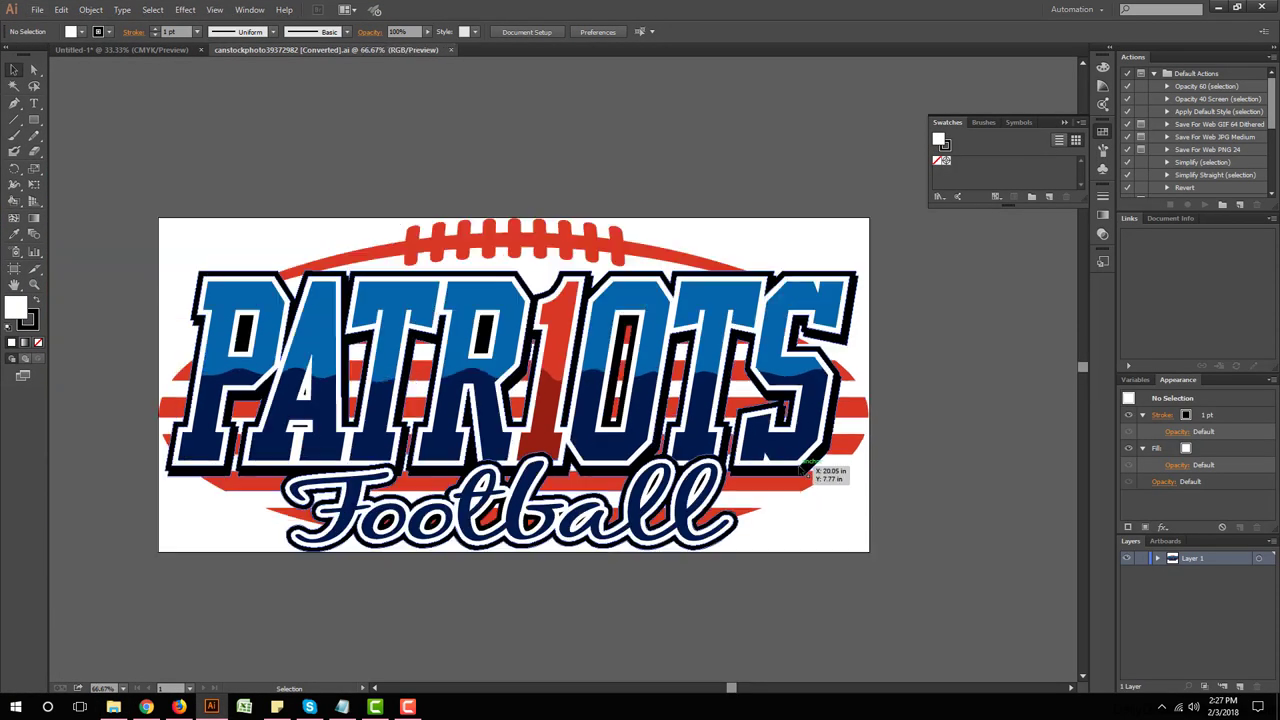
left_click_drag(633, 453, 440, 240)
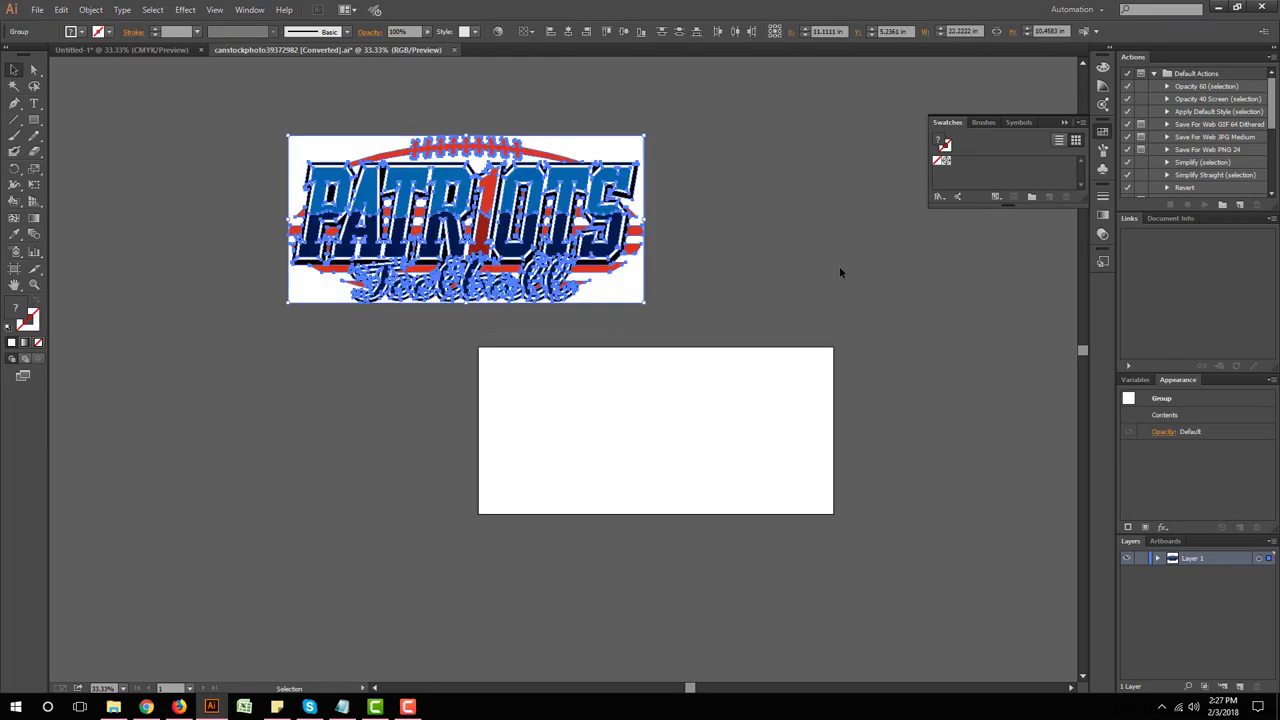
scroll(298, 118, "up", 1)
Step: Delete the logo's white background rectangle, then select all and group the logo parts
left_click(300, 111)
right_click(300, 111)
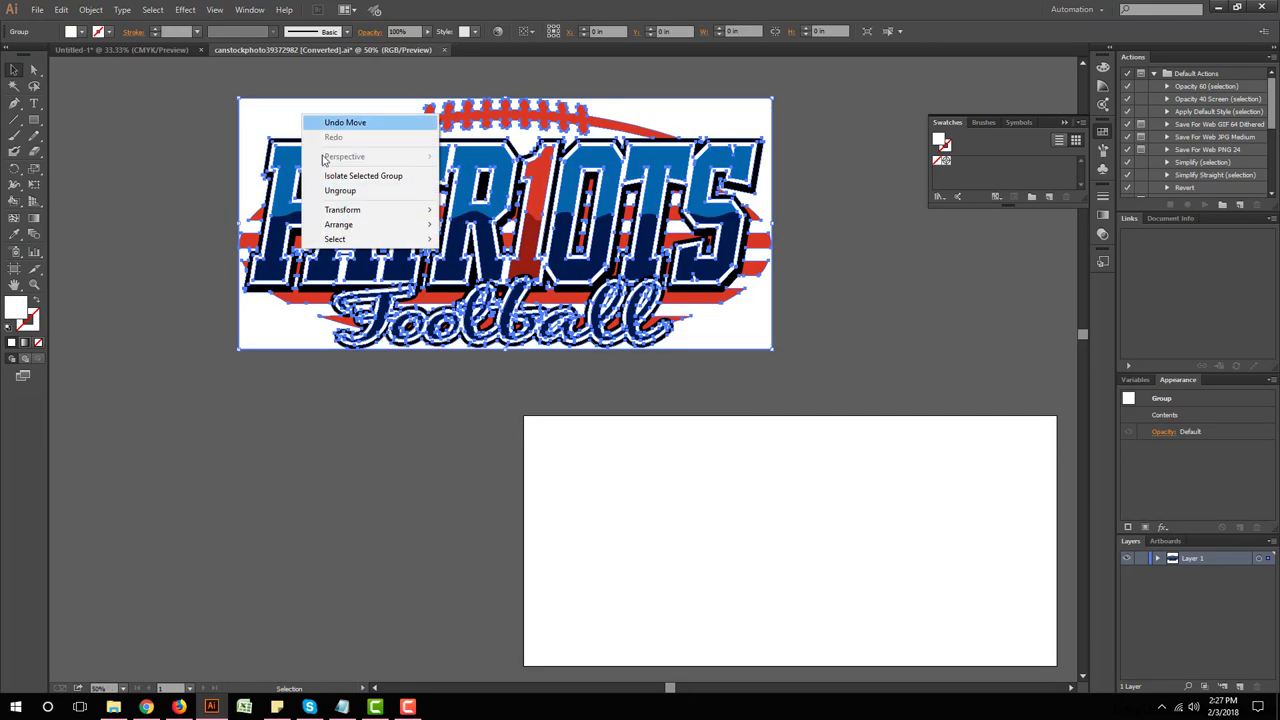
key("Escape")
key("ctrl+shift+a")
left_click(355, 104)
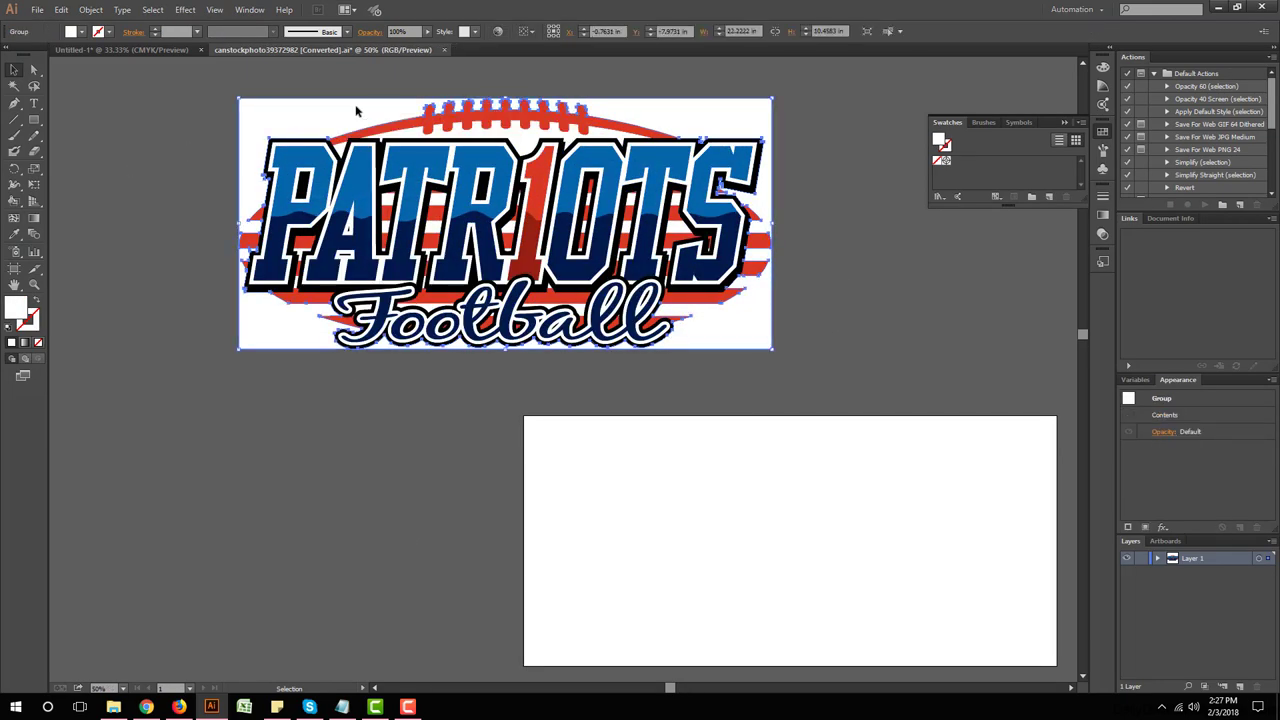
key("Delete")
key("ctrl+a")
scroll(110, 65, "up", 2)
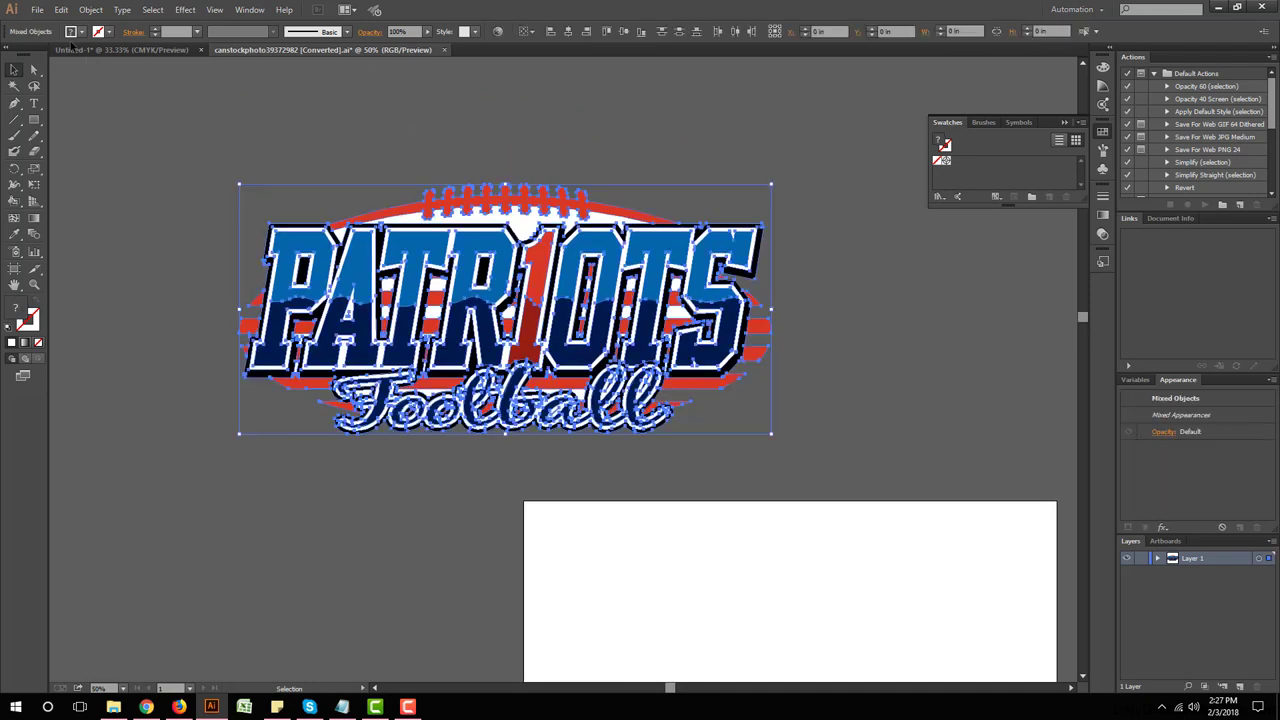
key("ctrl+g")
Step: Bring the grouped logo into Untitled-1, delete the old star emblem, and place the logo on the artboard
mouse_move(534, 294)
left_mouse_down()
mouse_move(134, 44)
mouse_move(367, 354)
left_mouse_up()
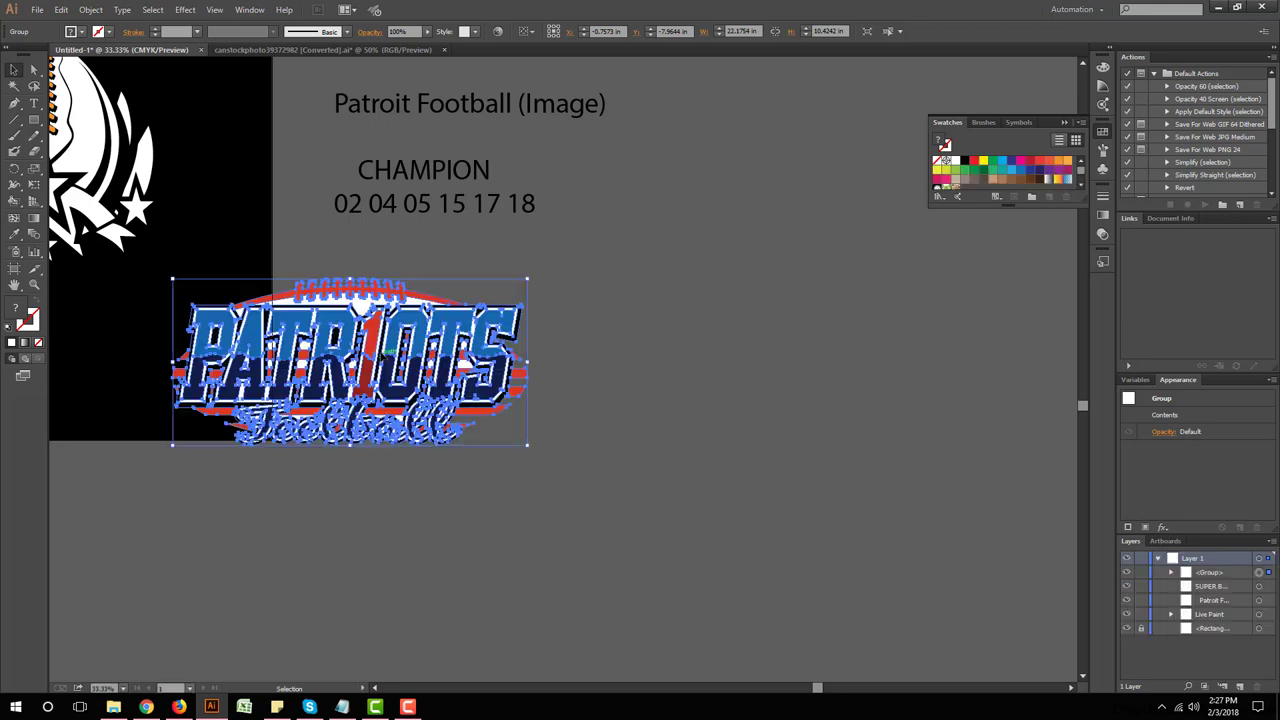
scroll(515, 385, "down", 2)
scroll(279, 228, "up", 1)
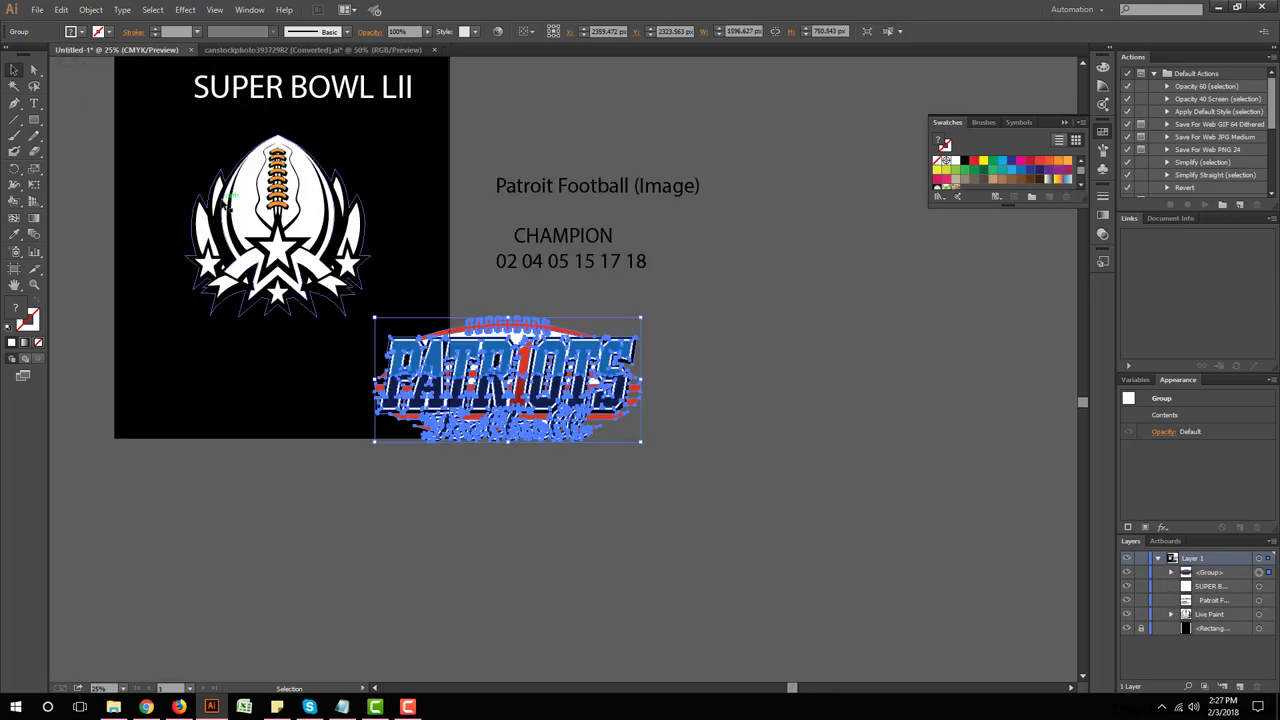
left_click_drag(259, 190, 787, 490)
key("Delete")
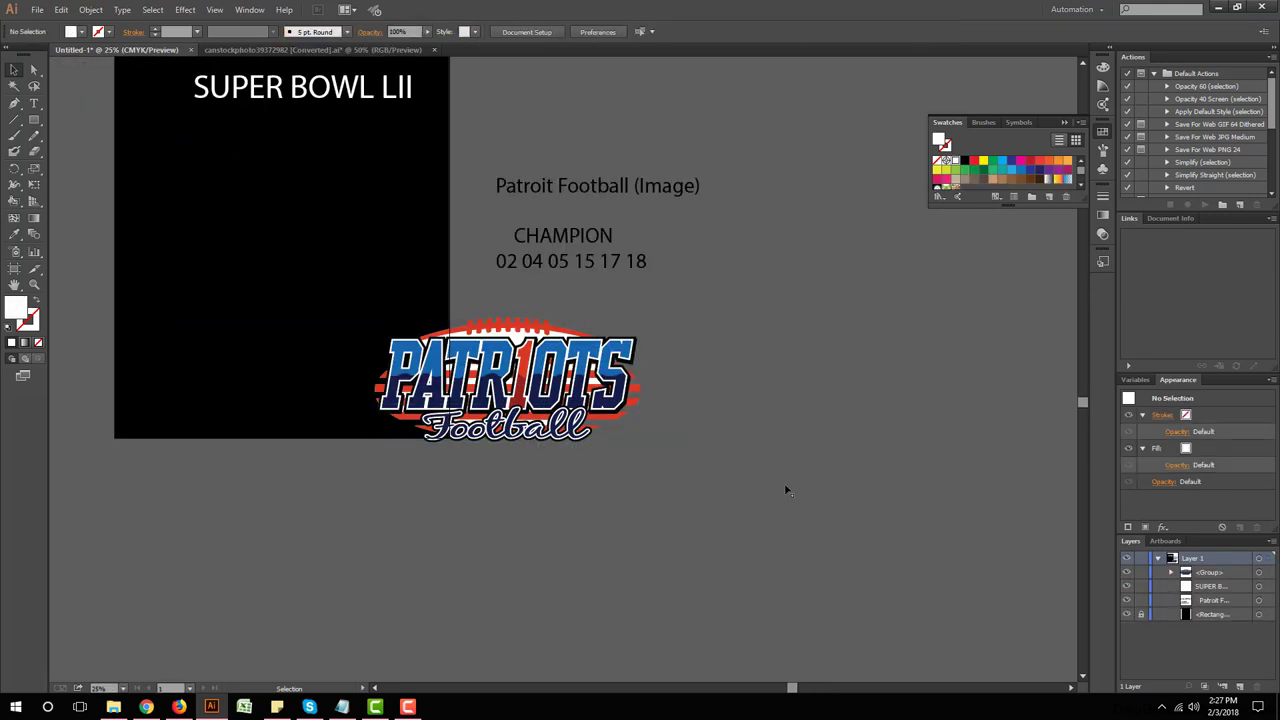
mouse_move(517, 386)
left_mouse_down()
mouse_move(196, 190)
mouse_move(296, 225)
left_mouse_up()
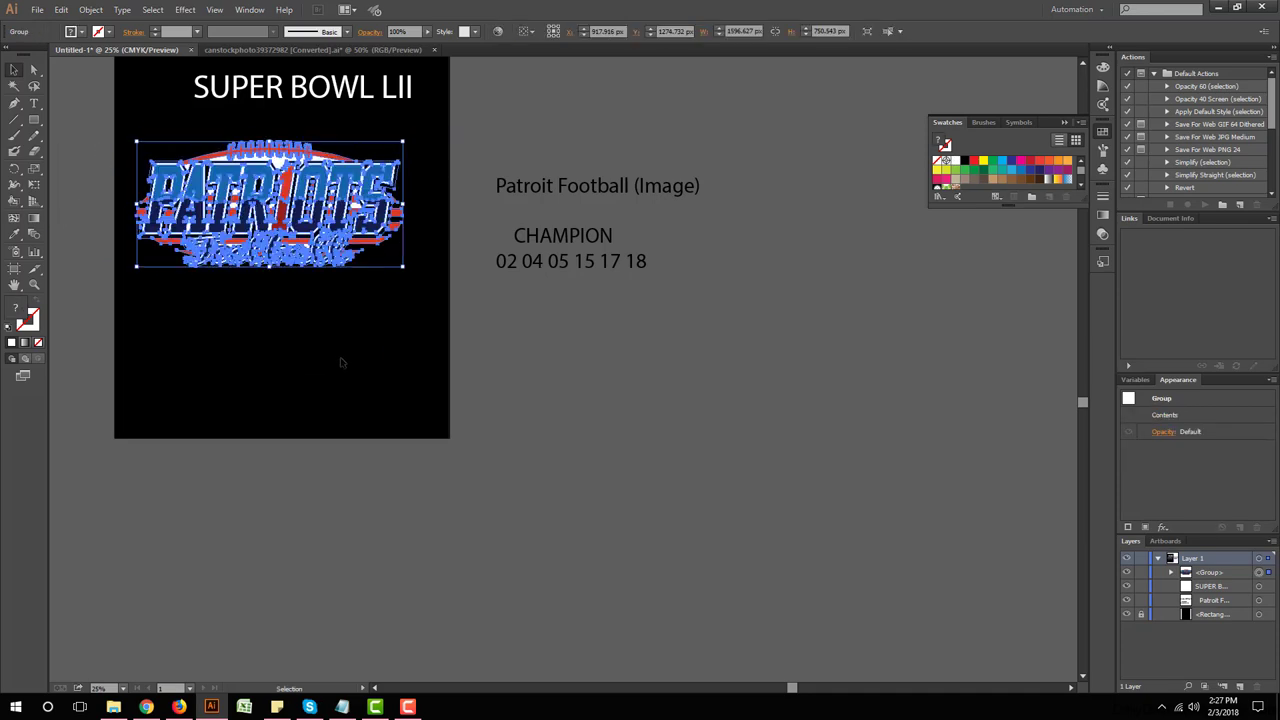
left_click(380, 383)
Step: Position the SUPER BOWL LII title just above the Patriots logo
key("ctrl+minus")
left_click(390, 292)
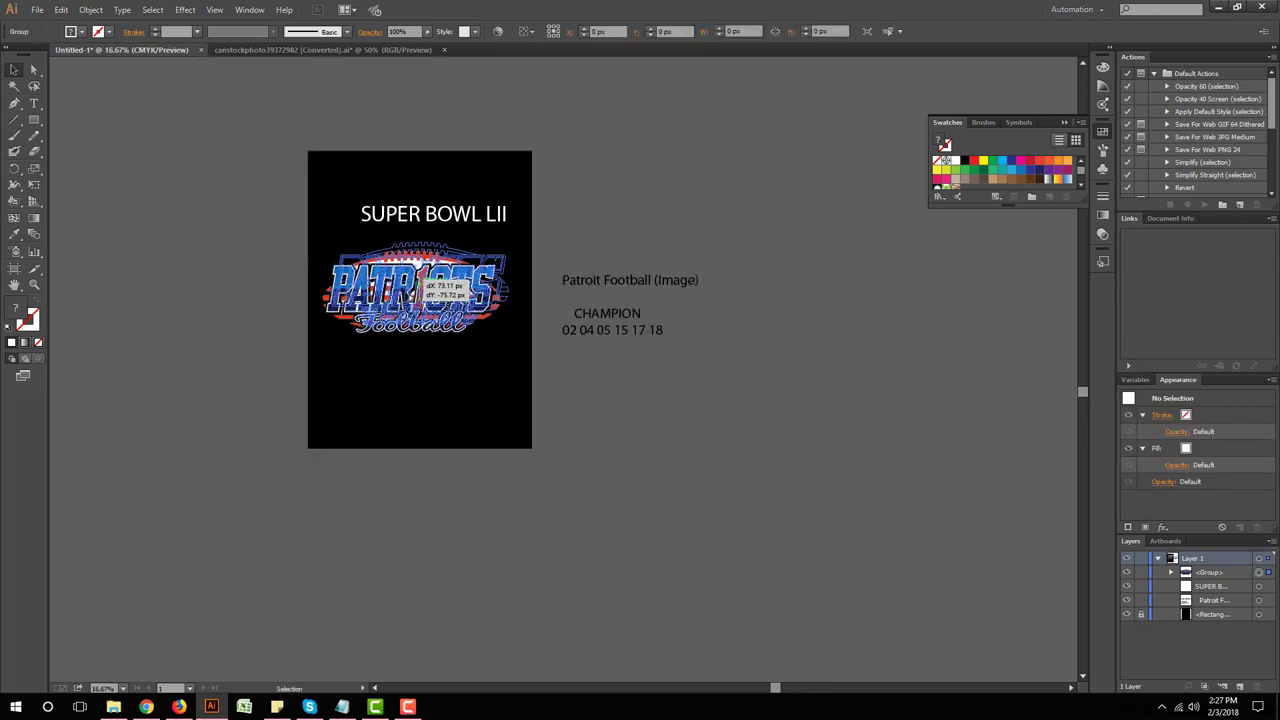
key("ctrl+plus")
key("ctrl+plus")
mouse_move(452, 140)
left_mouse_down()
mouse_move(417, 160)
mouse_move(427, 167)
left_mouse_up()
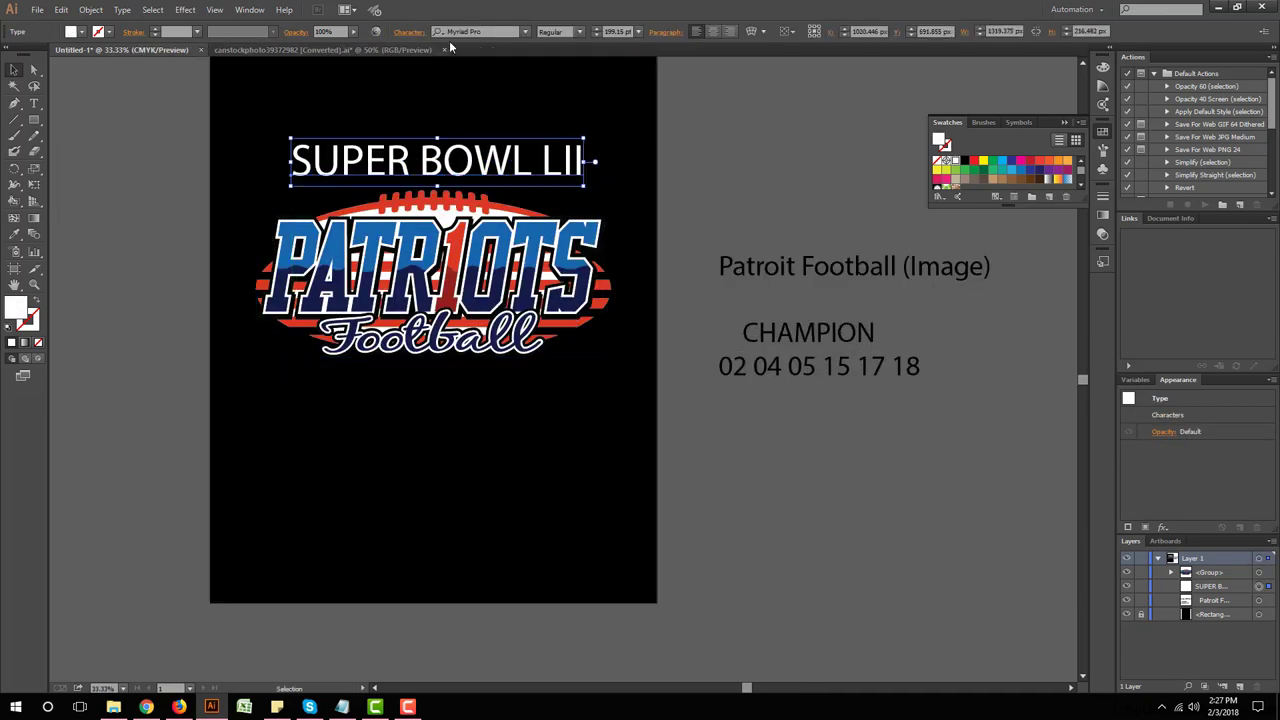
Step: Search the font list for 'high' and apply High School USA Serif to the SUPER BOWL LII heading
left_click(462, 31)
type("H")
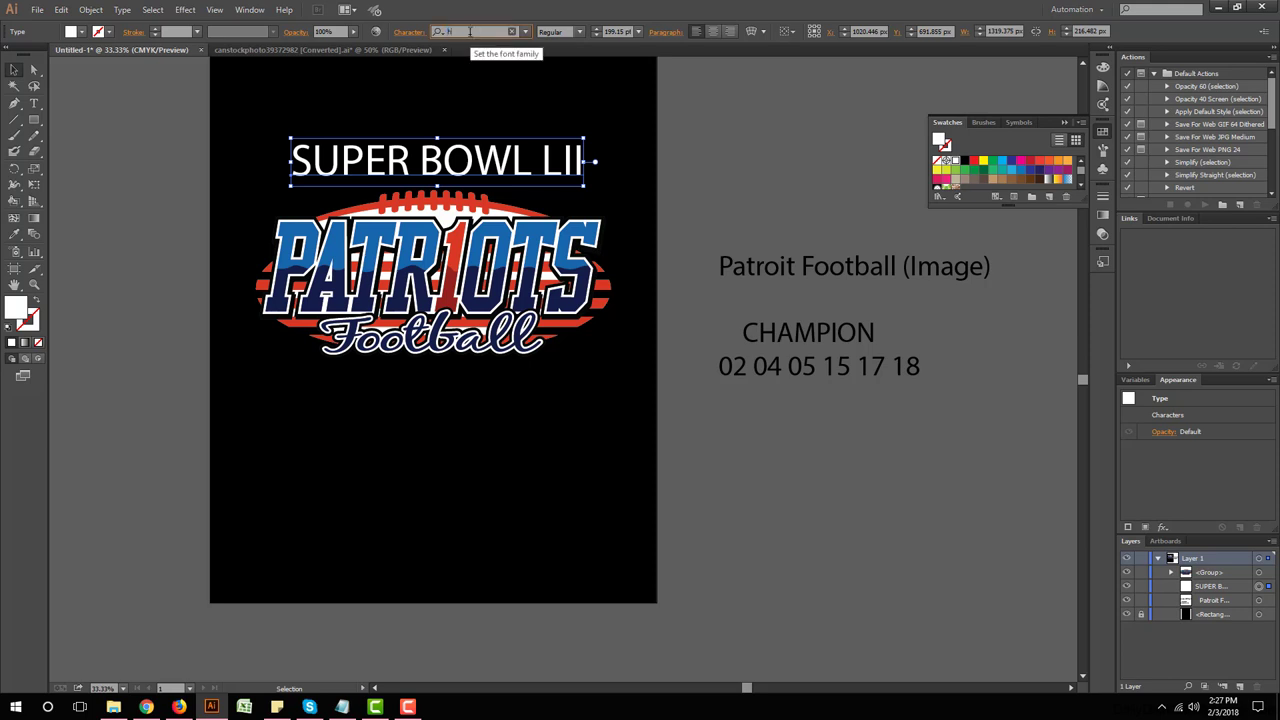
type("ighl")
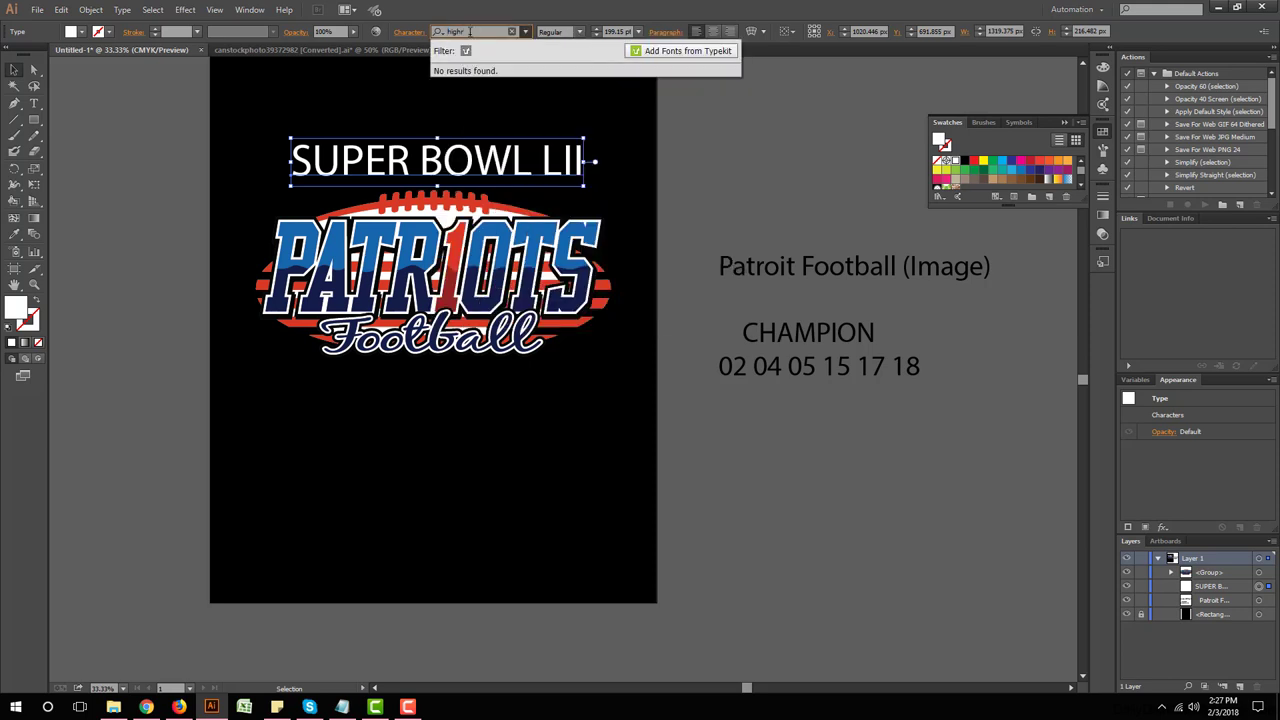
key("BackSpace")
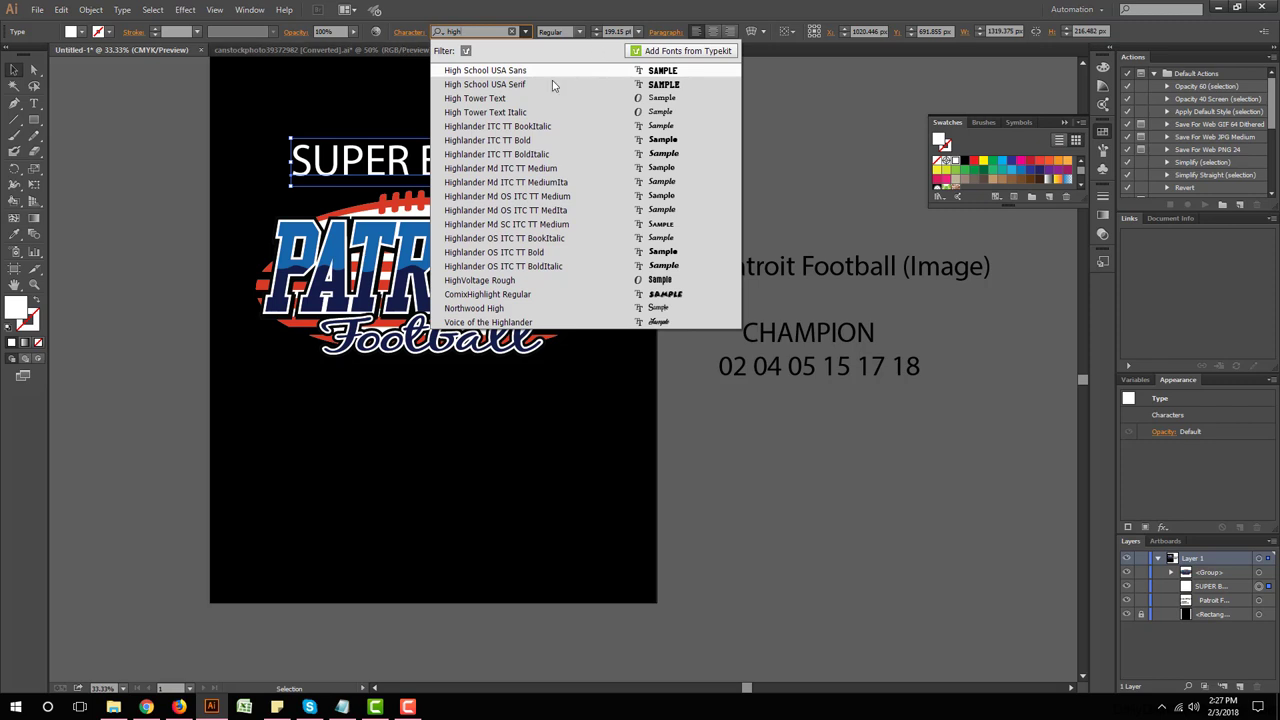
left_click(552, 84)
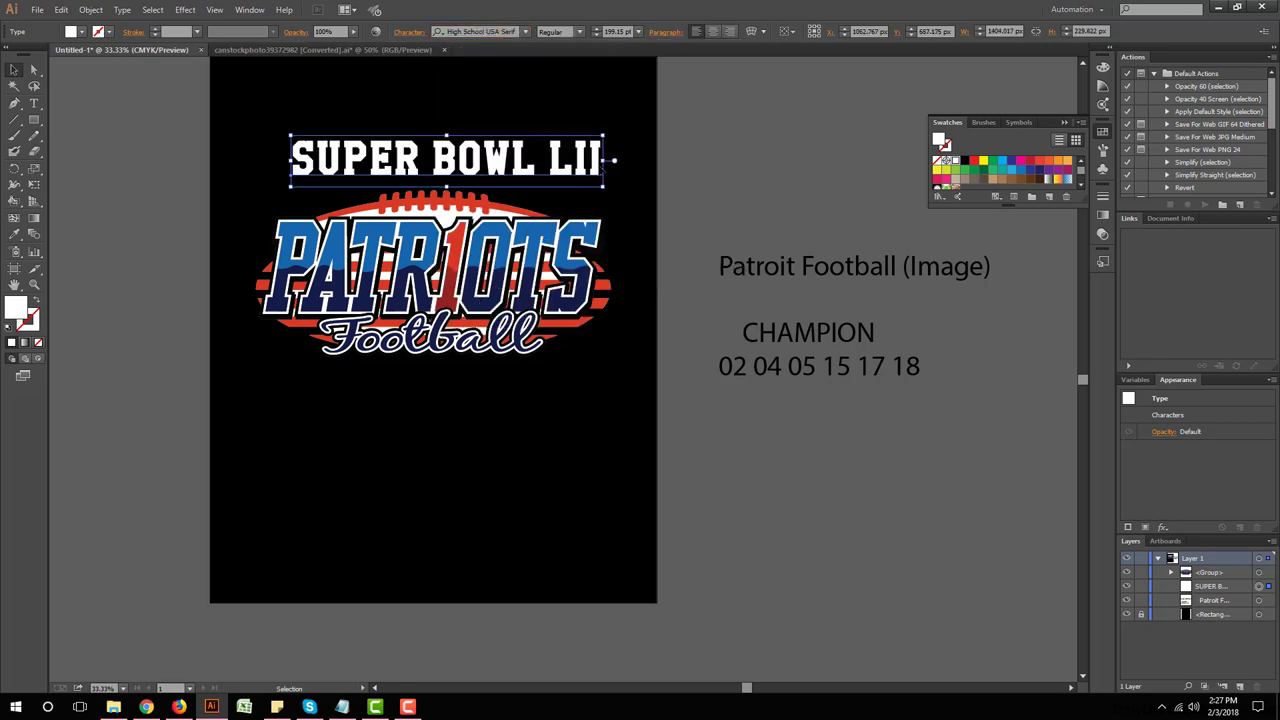
Step: Cut BOWL LII from the heading, leaving a smaller SUPER moved higher on the artboard
left_click_drag(518, 172, 518, 135)
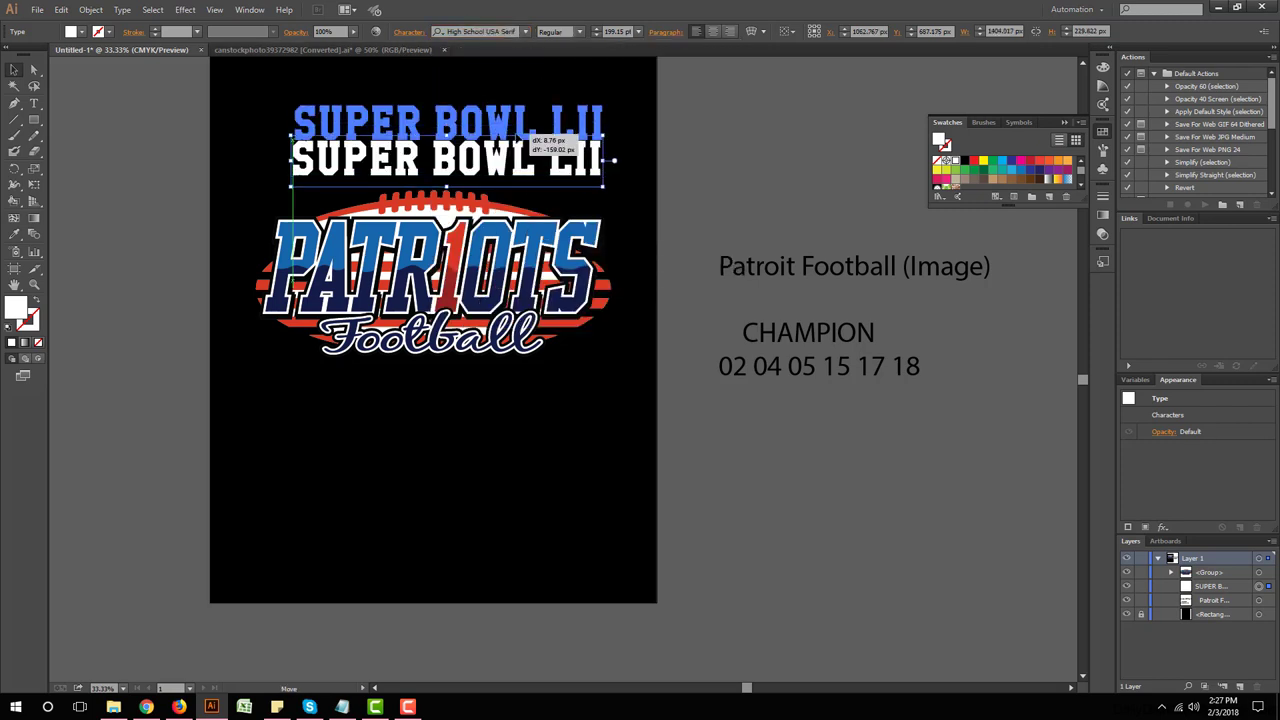
left_click(33, 103)
scroll(241, 209, "up", 1)
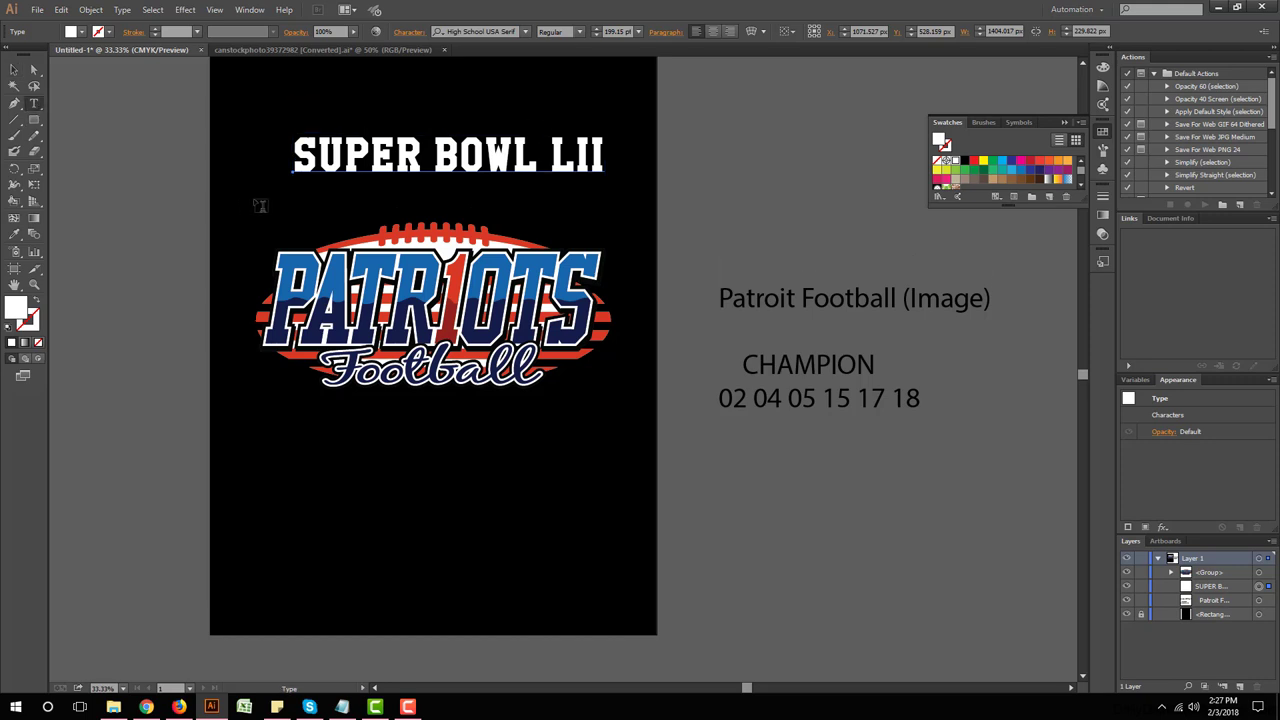
left_click_drag(437, 155, 606, 155)
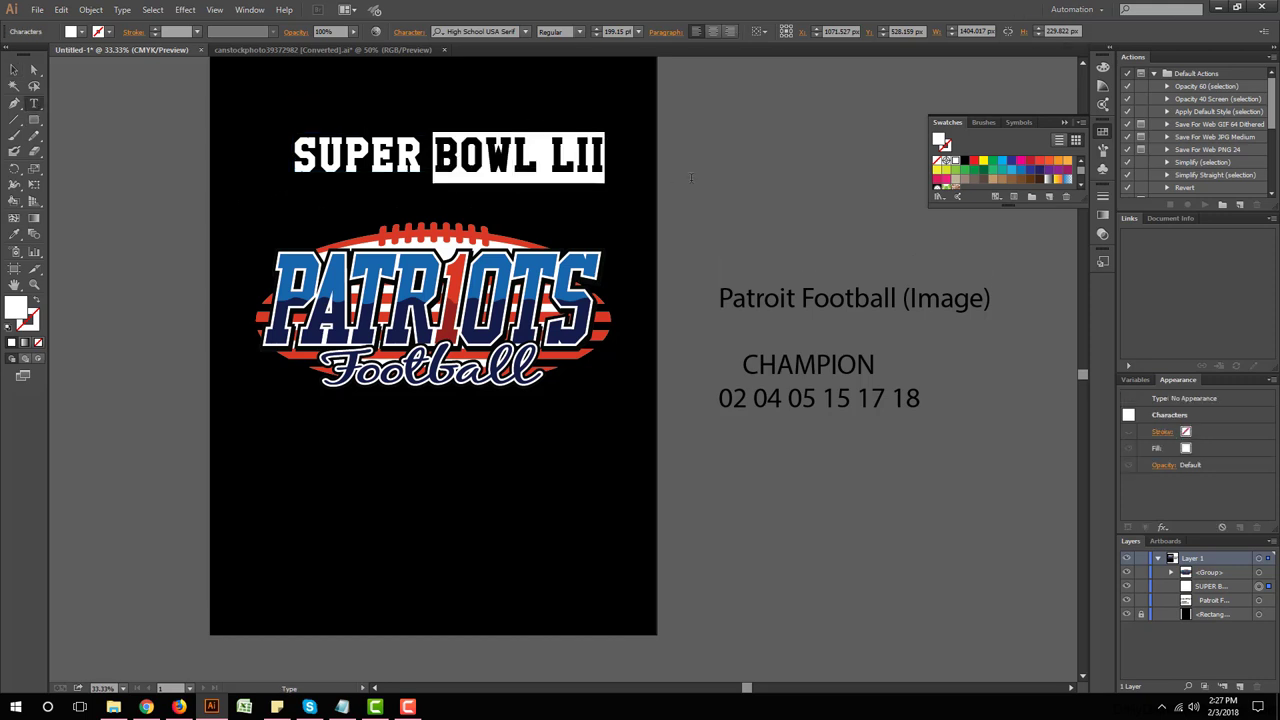
key("ctrl+x")
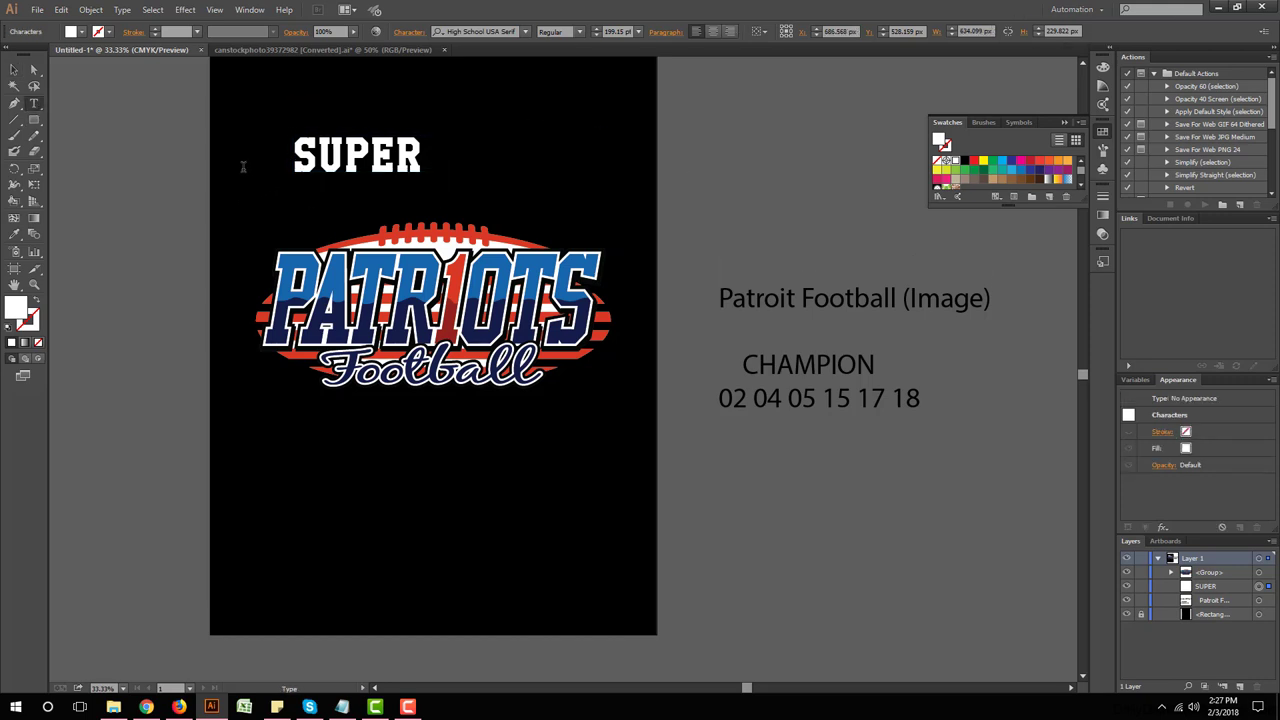
left_click(13, 70)
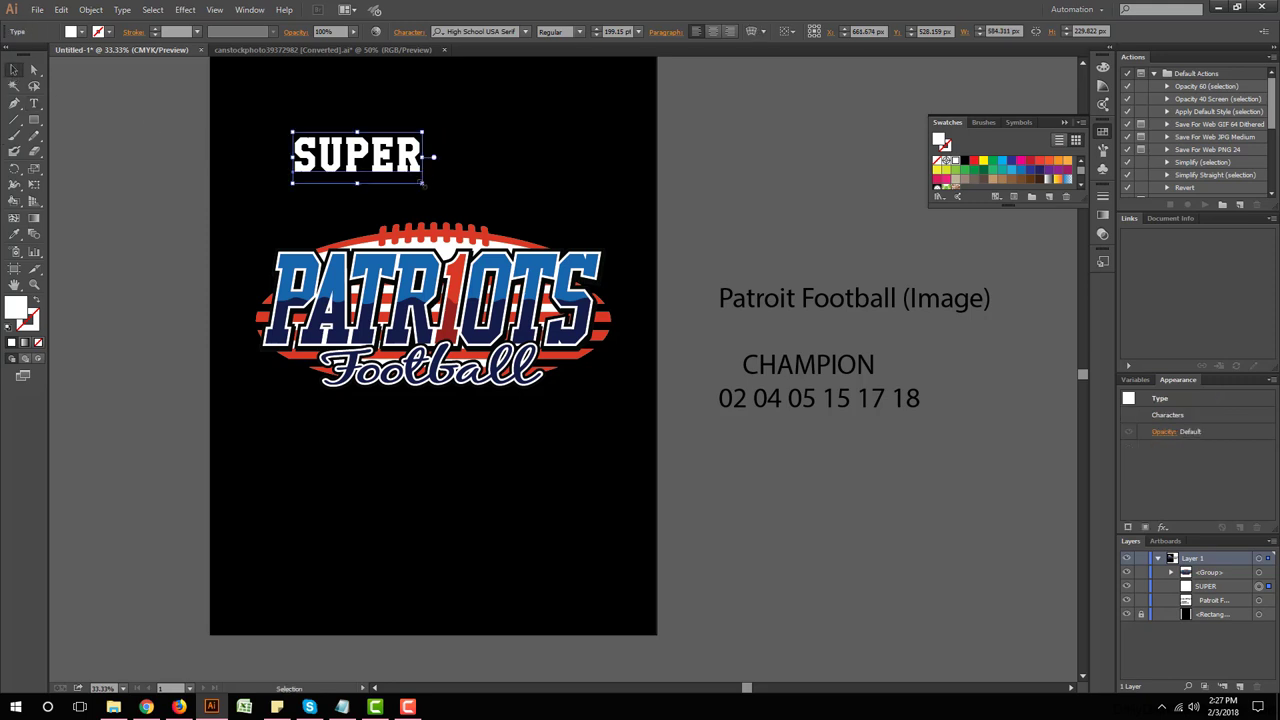
mouse_move(422, 184)
left_mouse_down()
mouse_move(405, 176)
mouse_move(413, 136)
left_mouse_up()
Step: Add a new, larger BOWL LII text line centred beneath SUPER
key("t")
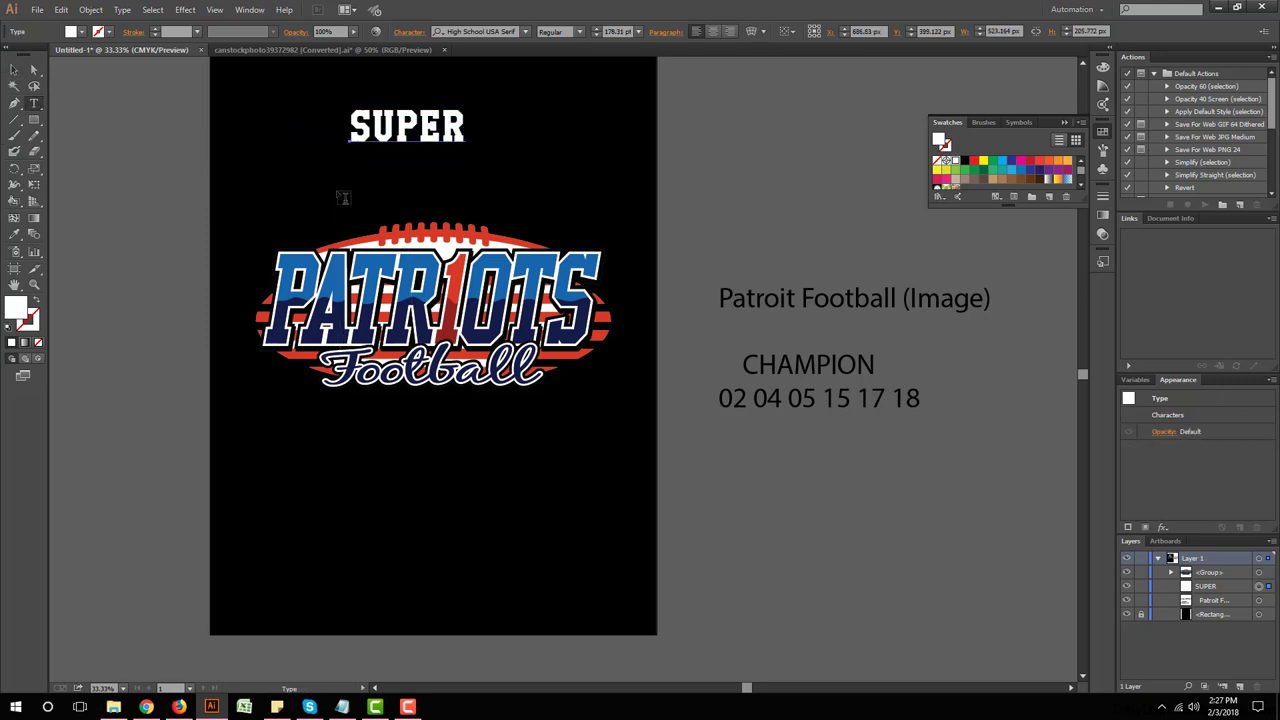
left_click(343, 197)
type("BOWL LII")
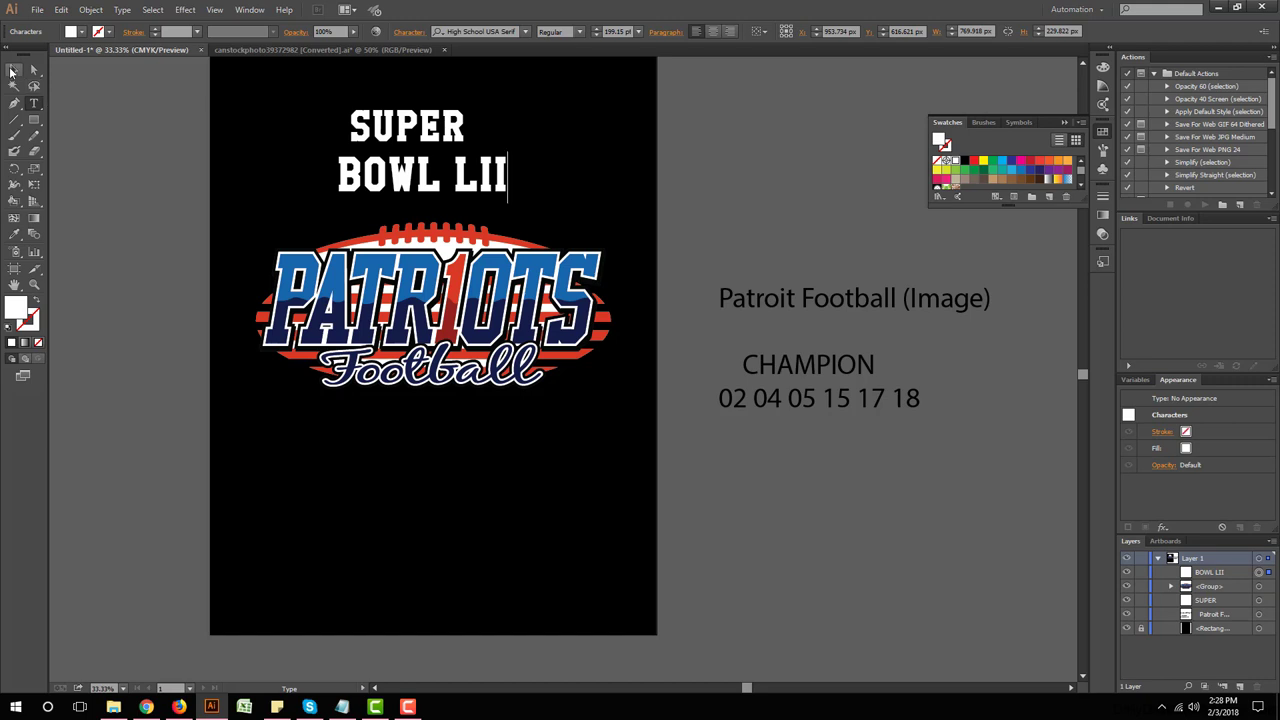
left_click(13, 70)
left_click_drag(508, 202, 606, 210)
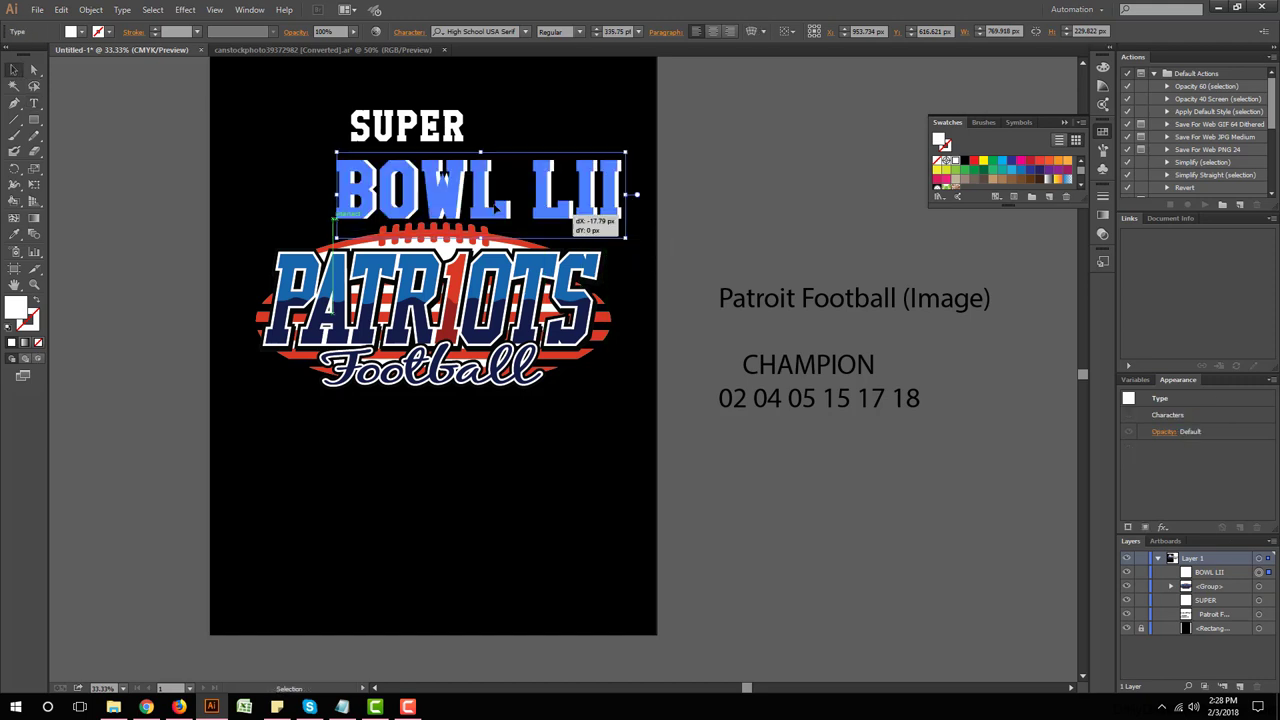
mouse_move(480, 185)
left_mouse_down()
mouse_move(409, 180)
mouse_move(467, 174)
mouse_move(468, 190)
left_mouse_up()
Step: Tighten the kerning before LII in the BOWL LII line with Alt+Left Arrow
left_click(410, 126)
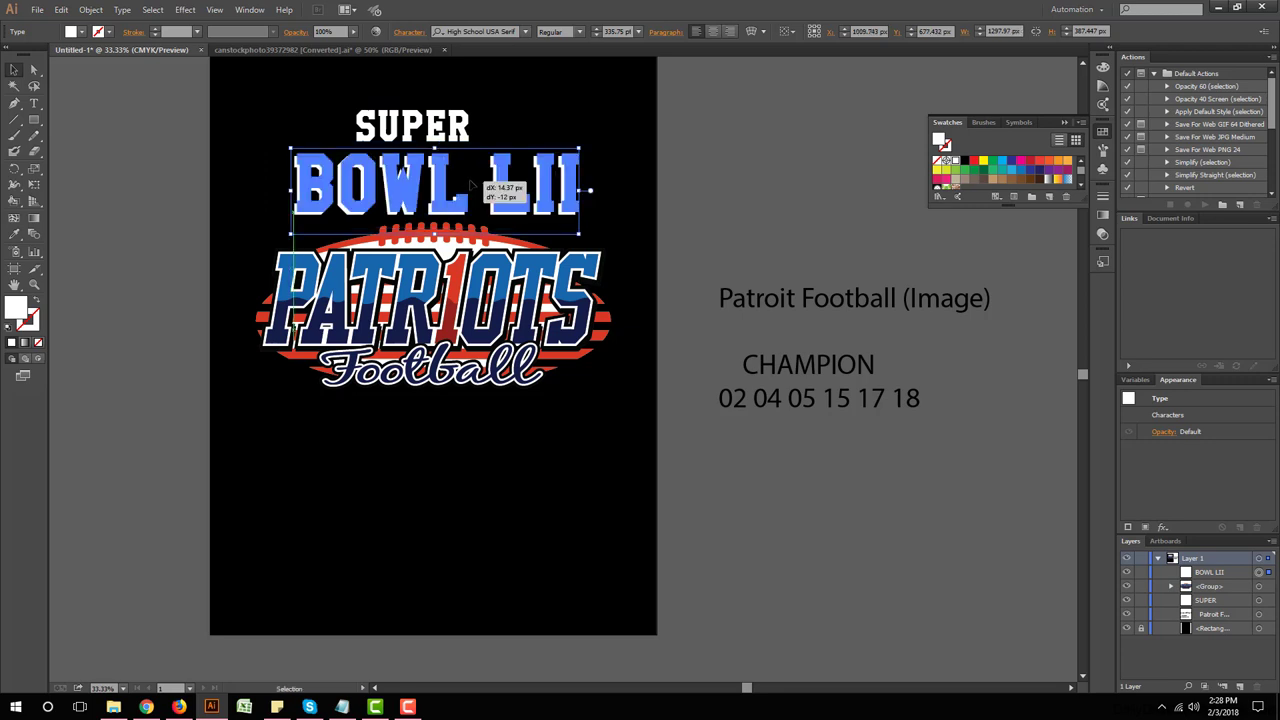
left_click(34, 103)
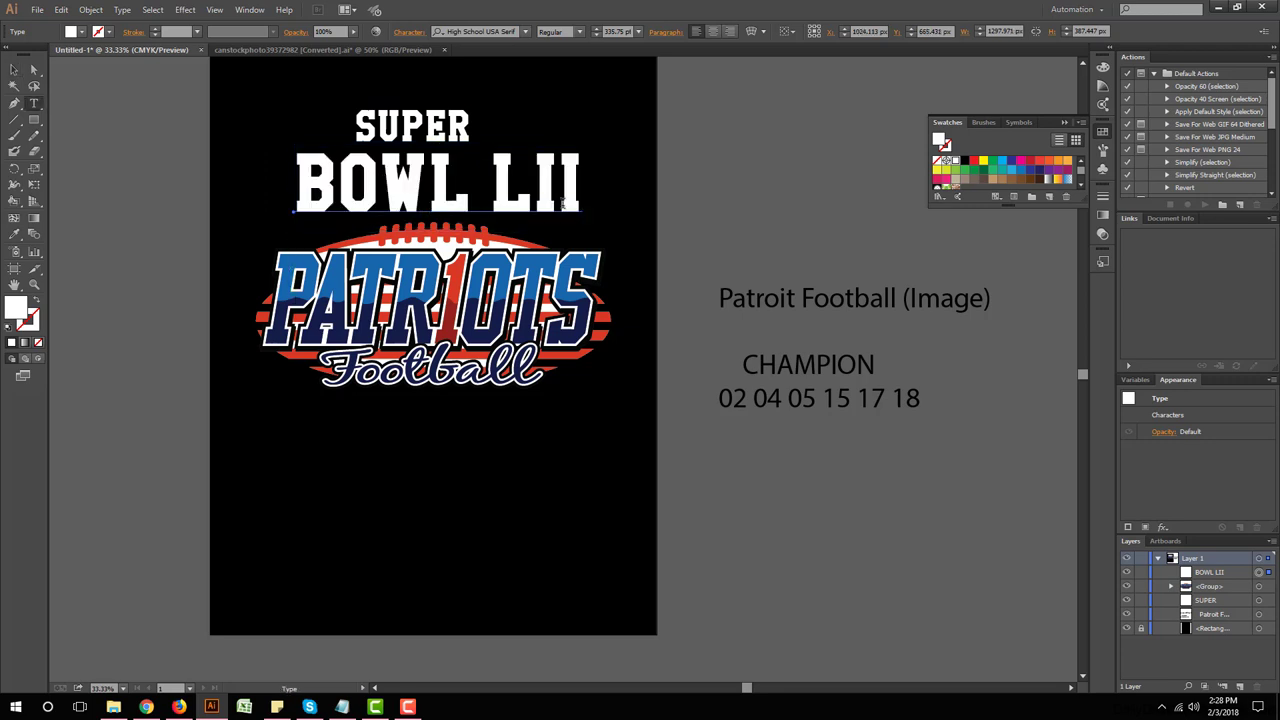
left_click(498, 181)
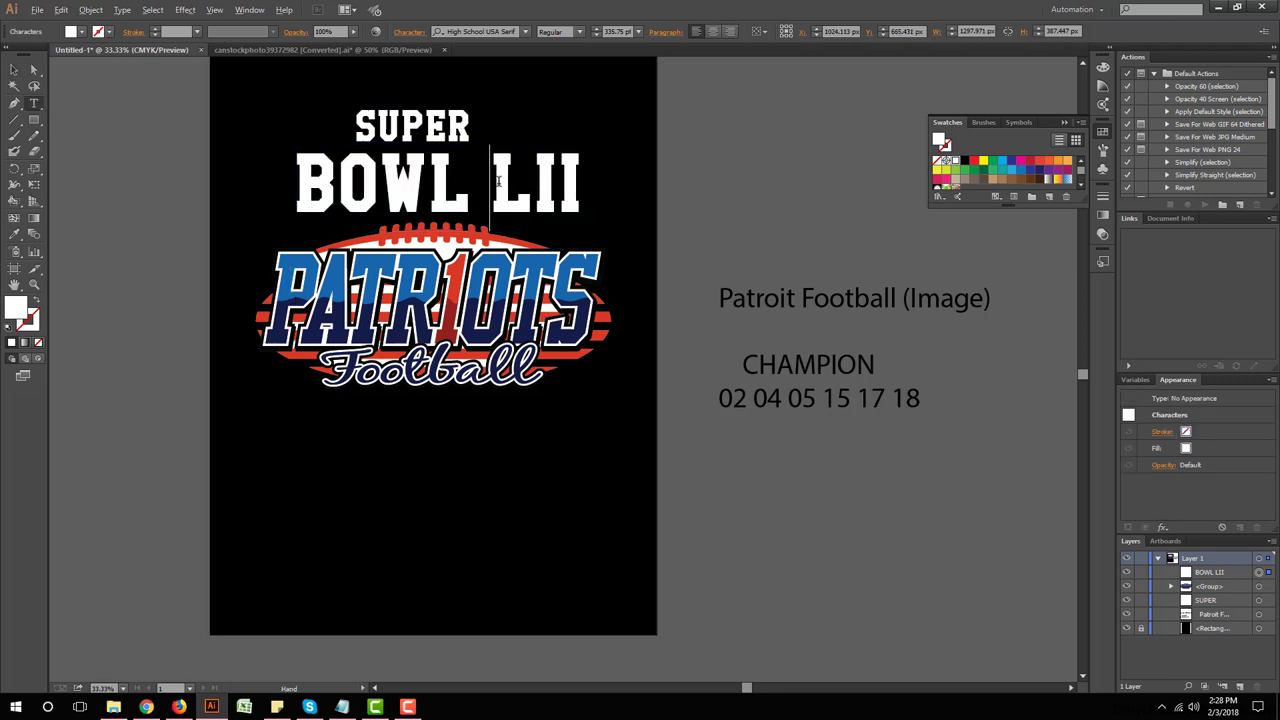
key("alt+Left")
key("alt+Left")
key("alt+Left")
key("alt+Left")
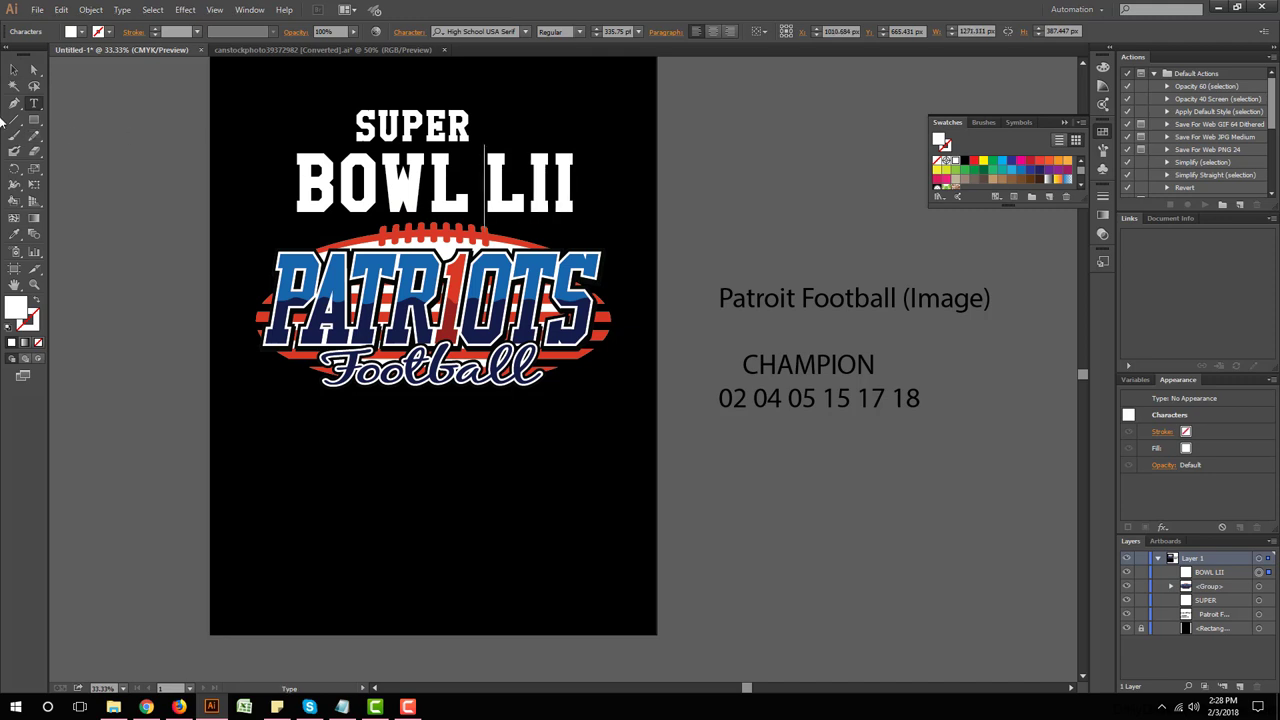
left_click(14, 70)
Step: Apply an Arc Lower warp with bend 10 to BOWL LII, then adjust BOWL LII and SUPER positions
left_click(185, 9)
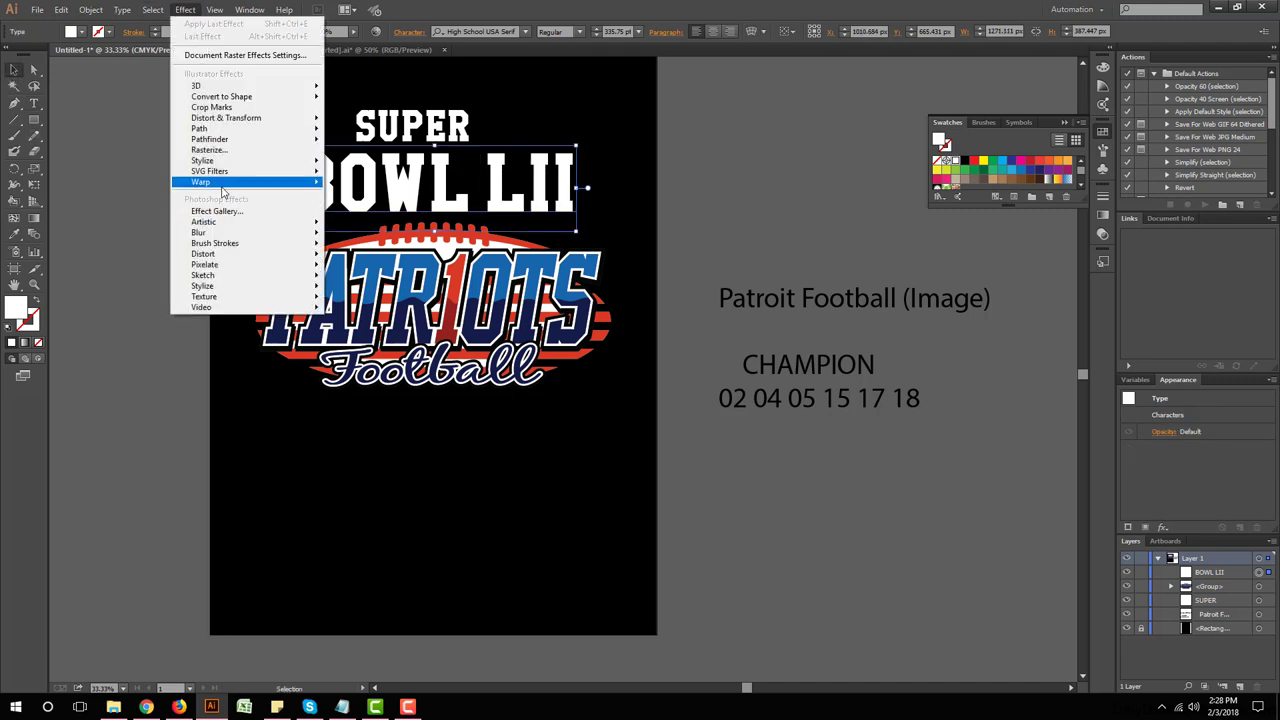
mouse_move(201, 182)
left_click(350, 198)
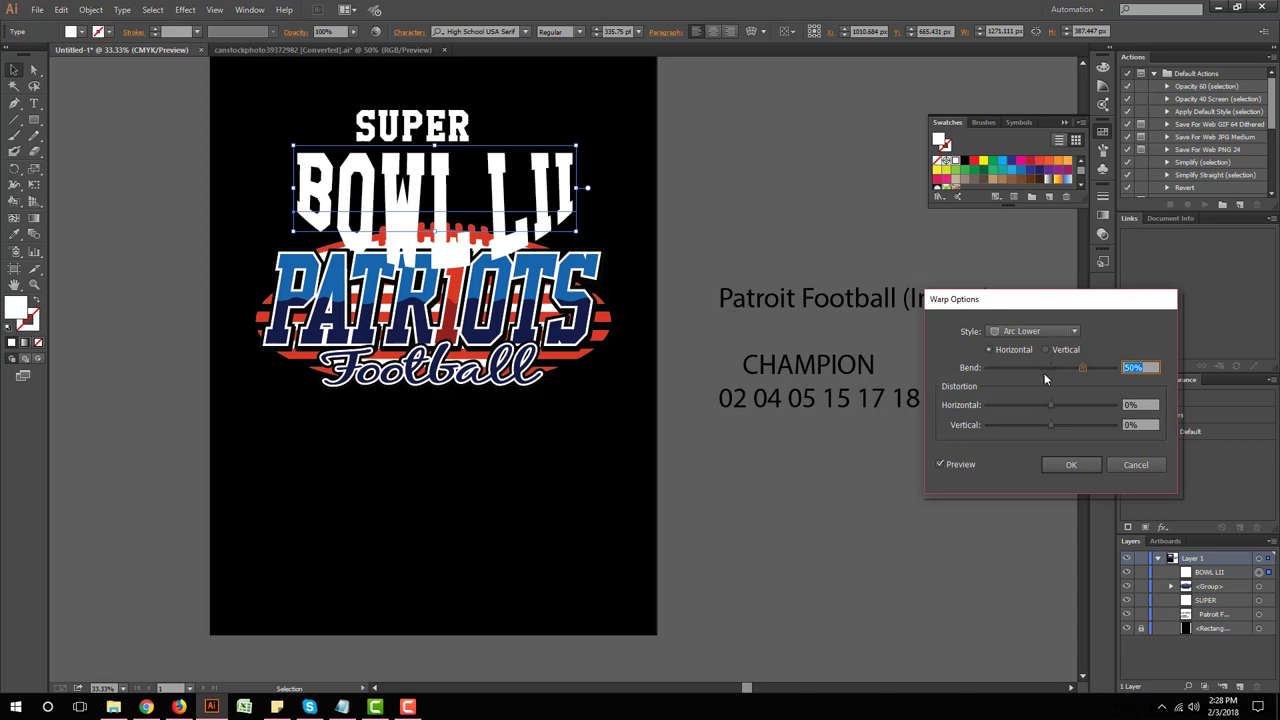
type("10")
left_click(1070, 464)
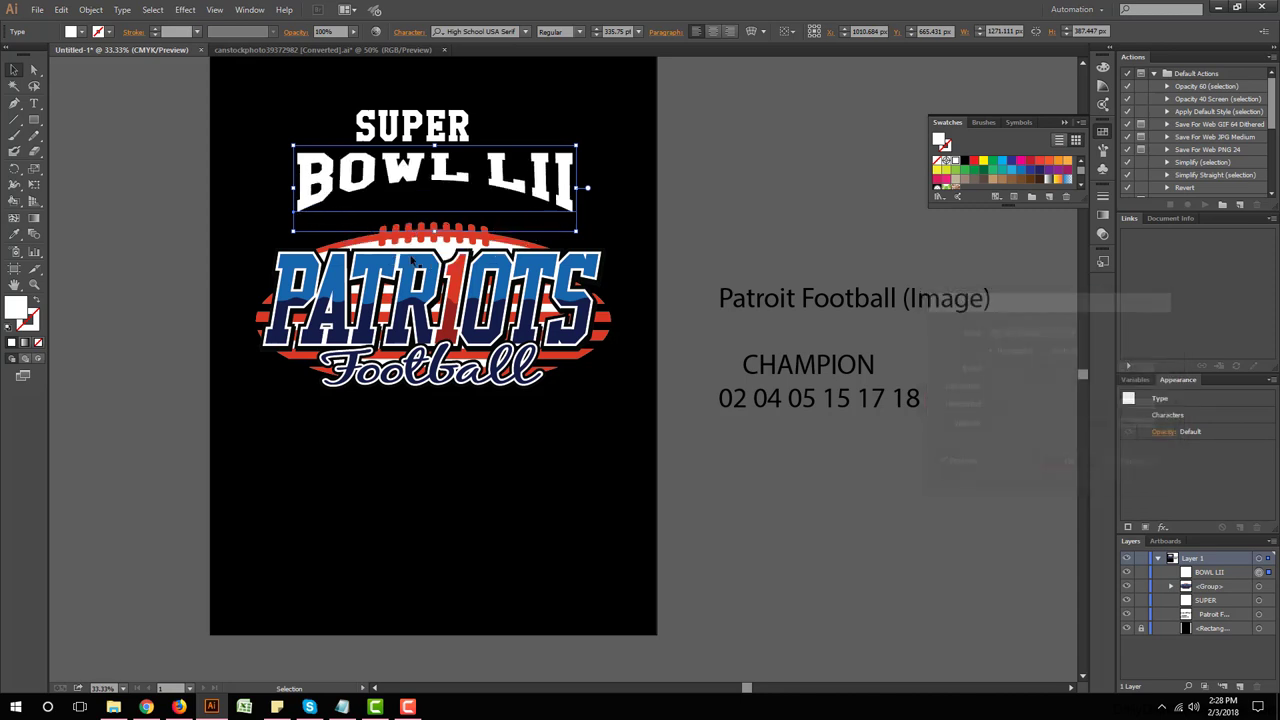
left_click_drag(434, 231, 436, 240)
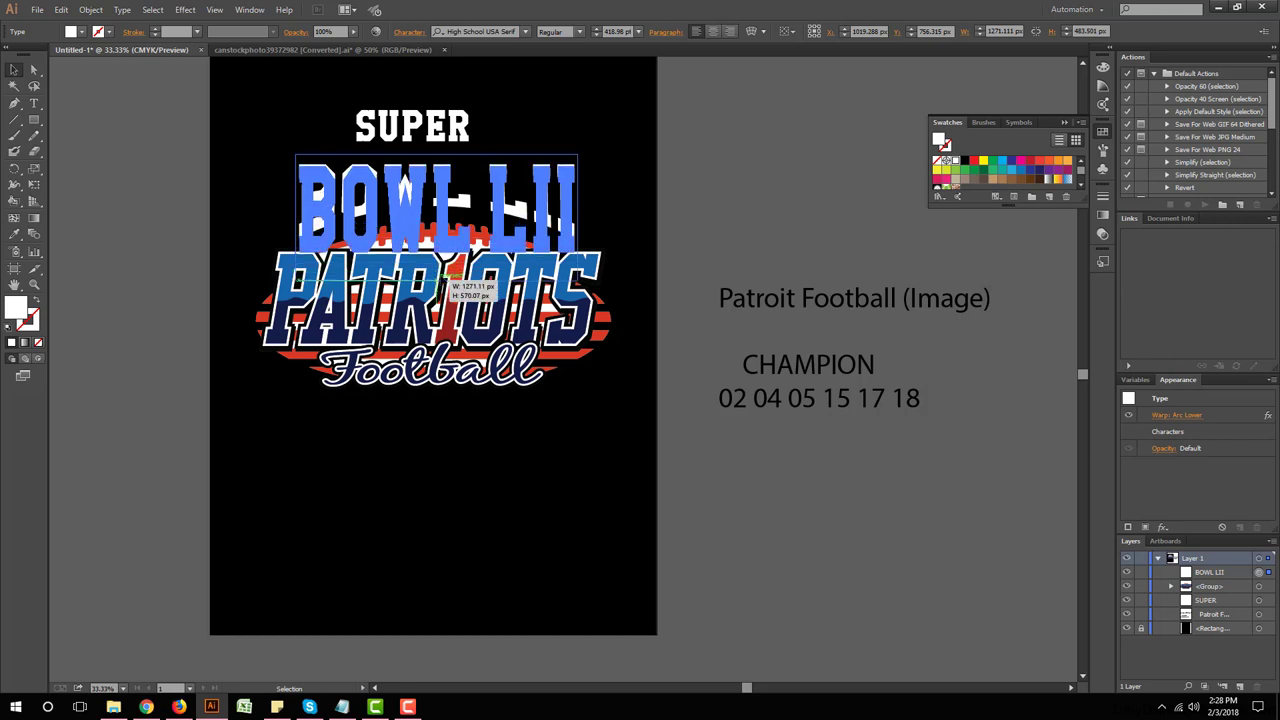
left_click_drag(540, 201, 540, 198)
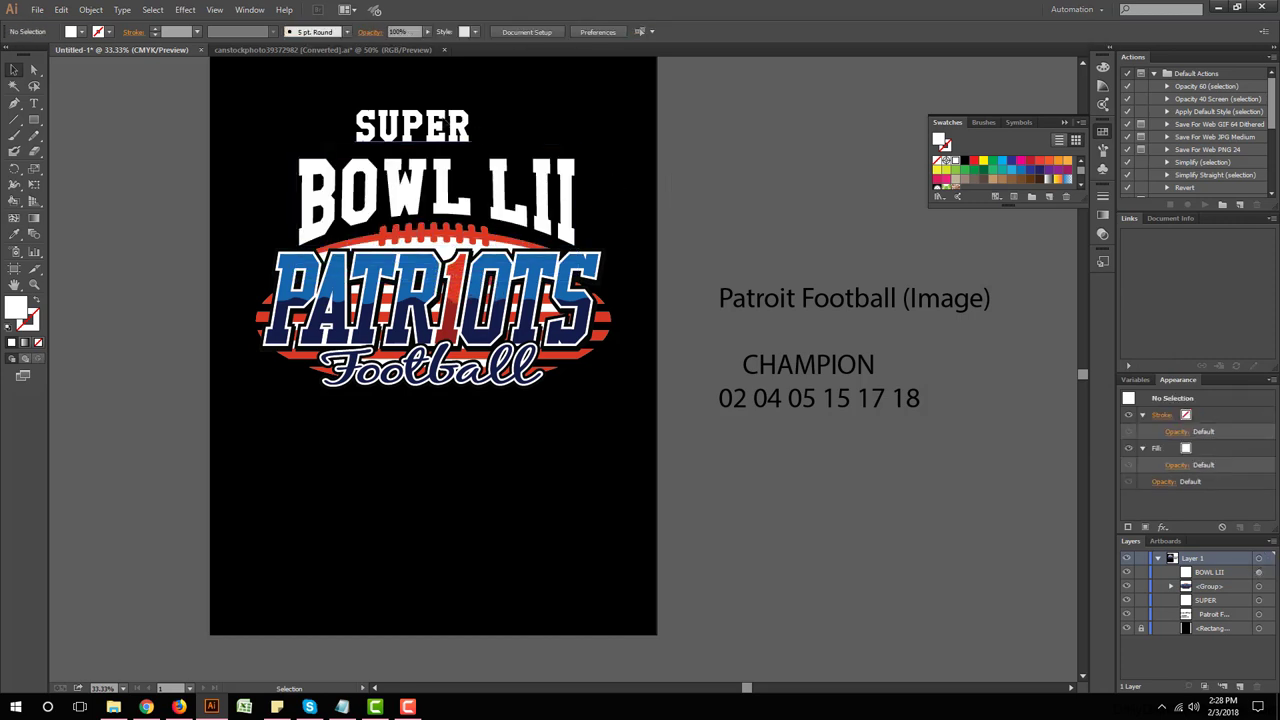
left_click_drag(455, 127, 489, 131)
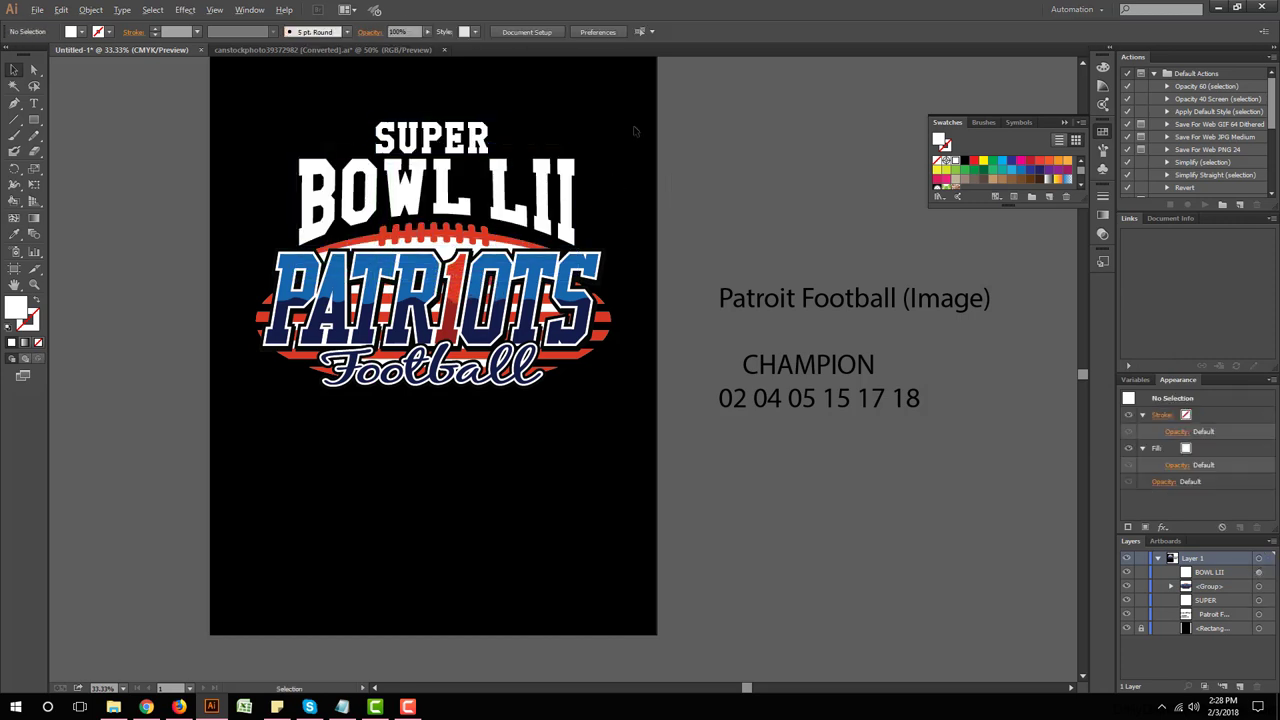
Step: Try the PATRIOTS blue on BOWL LII with the Eyedropper, revert to white, and review its warp settings
scroll(590, 112, "up", 1, "alt")
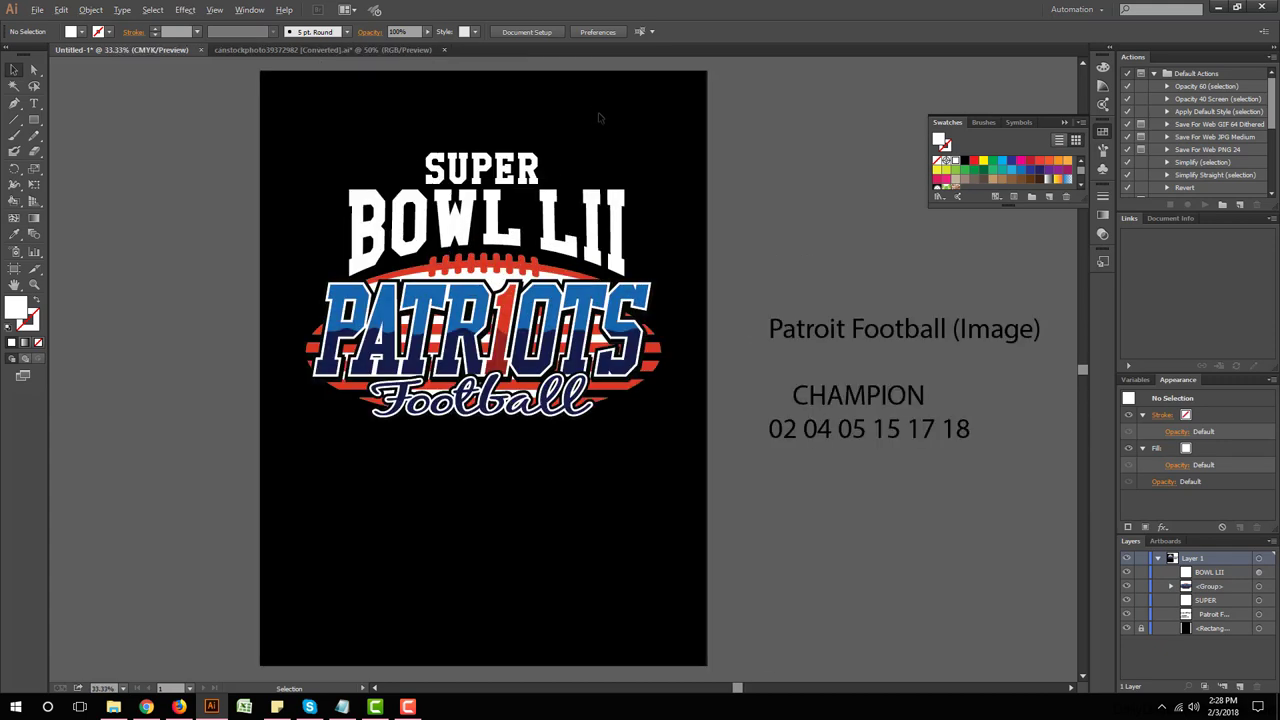
scroll(593, 116, "down", 2, "alt")
scroll(593, 114, "up", 1, "alt")
left_click(460, 230)
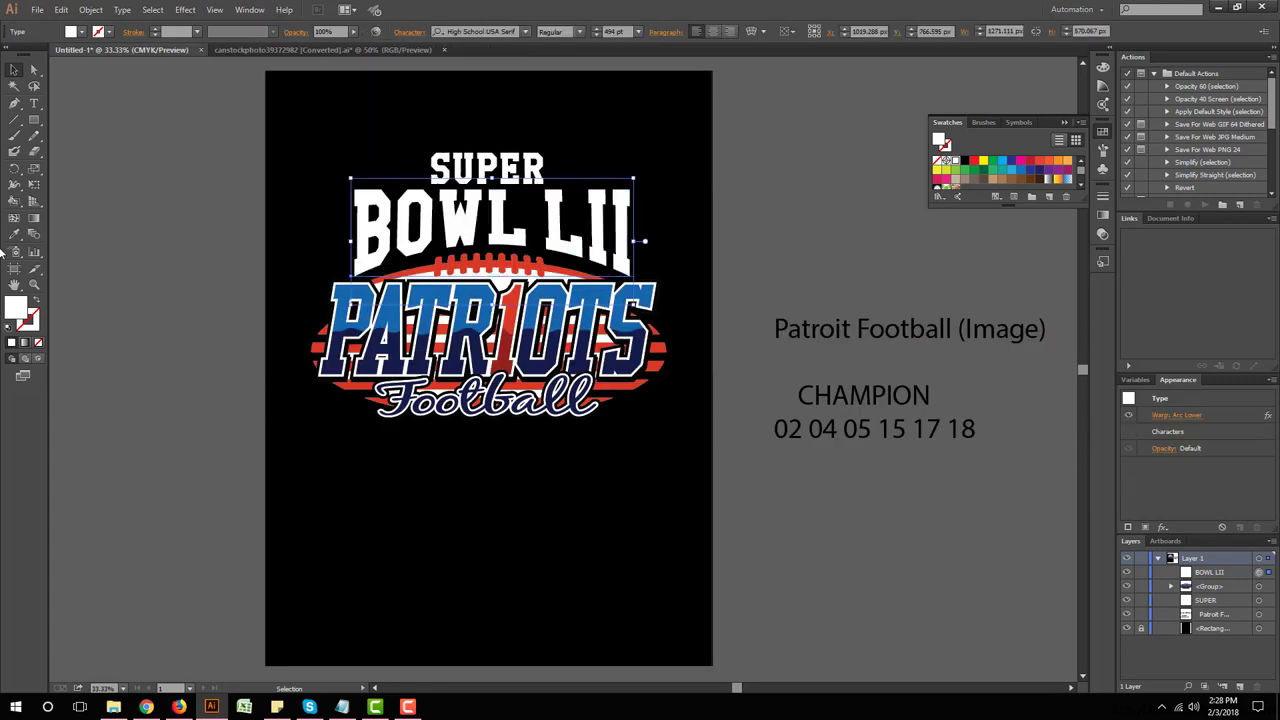
key("i")
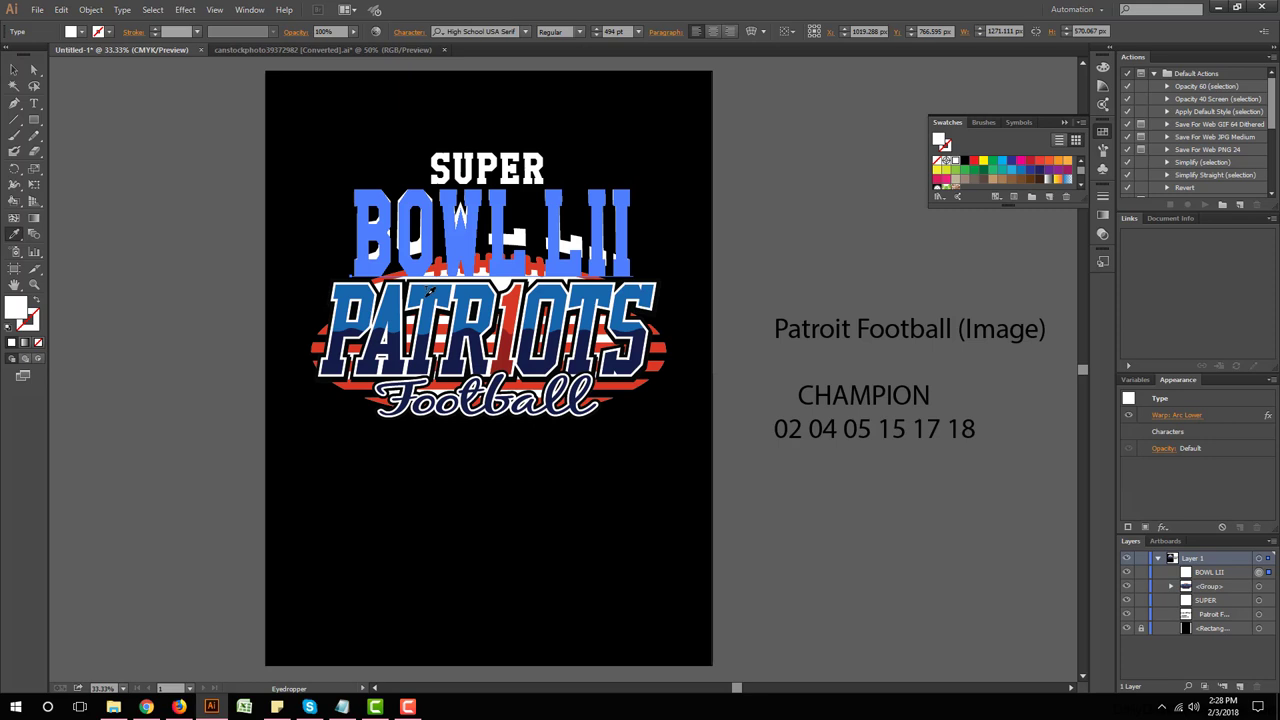
left_click(392, 312)
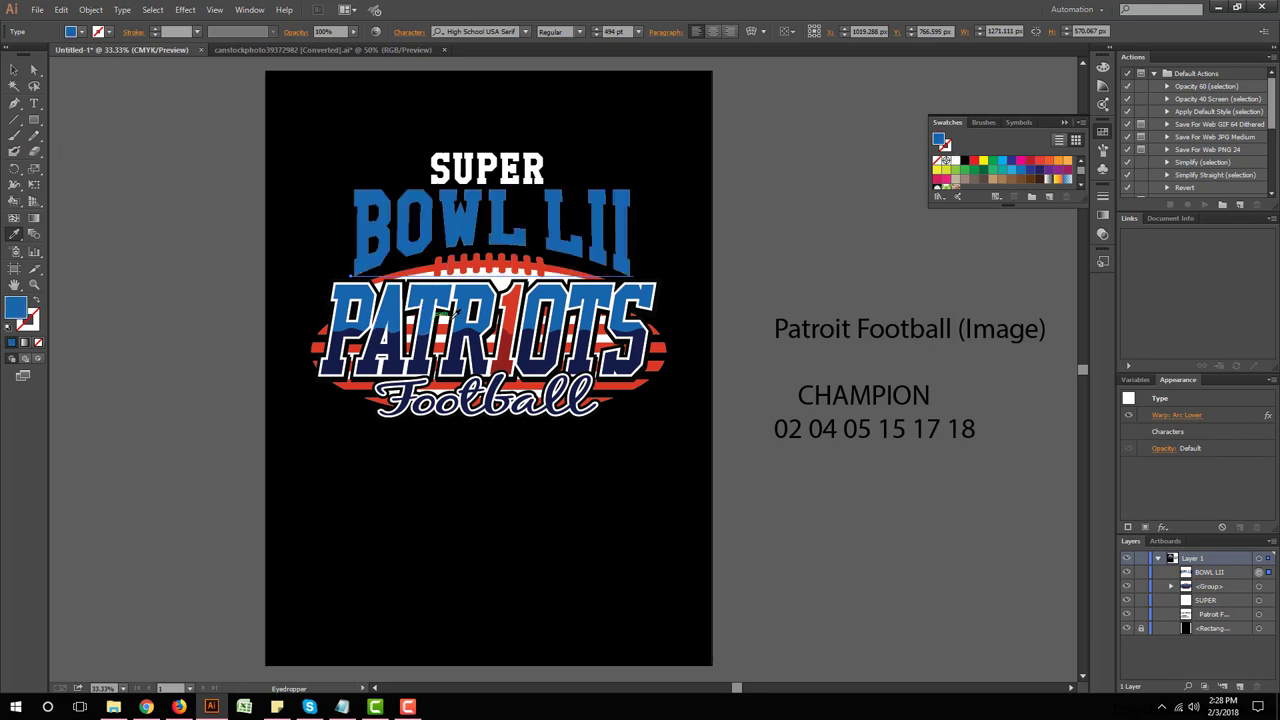
left_click(444, 318)
left_click(15, 71)
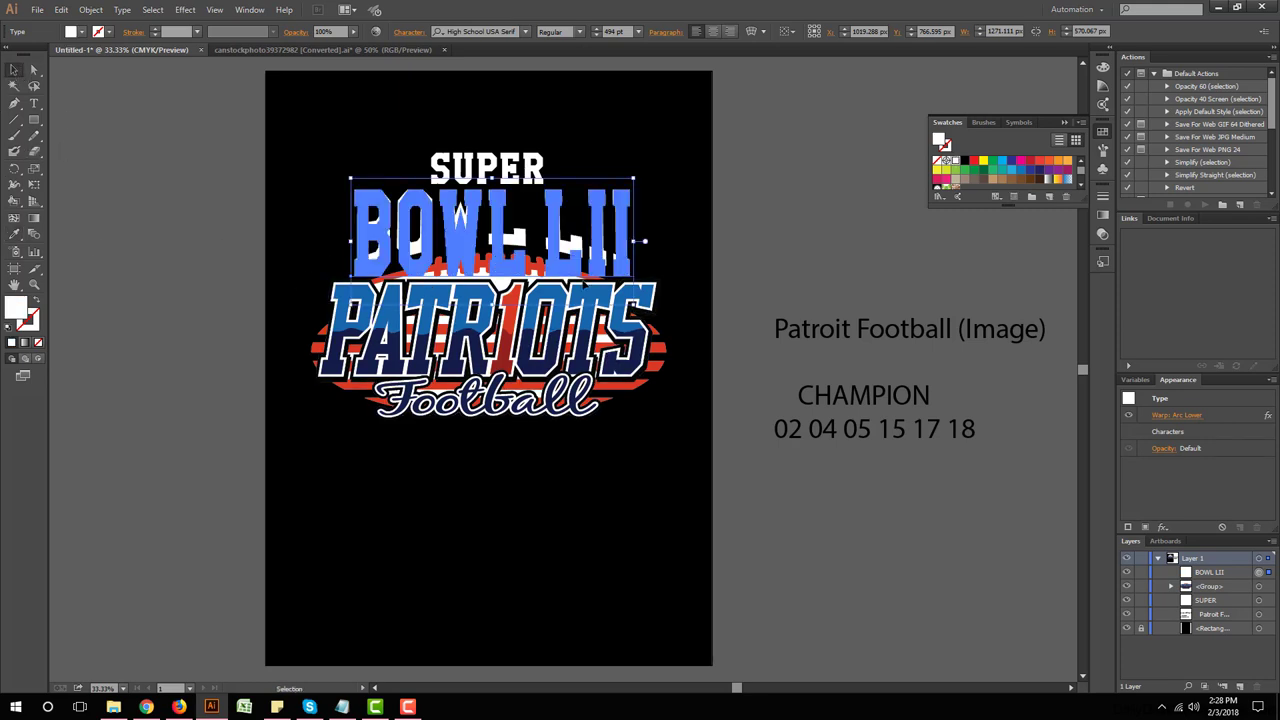
left_click(1177, 414)
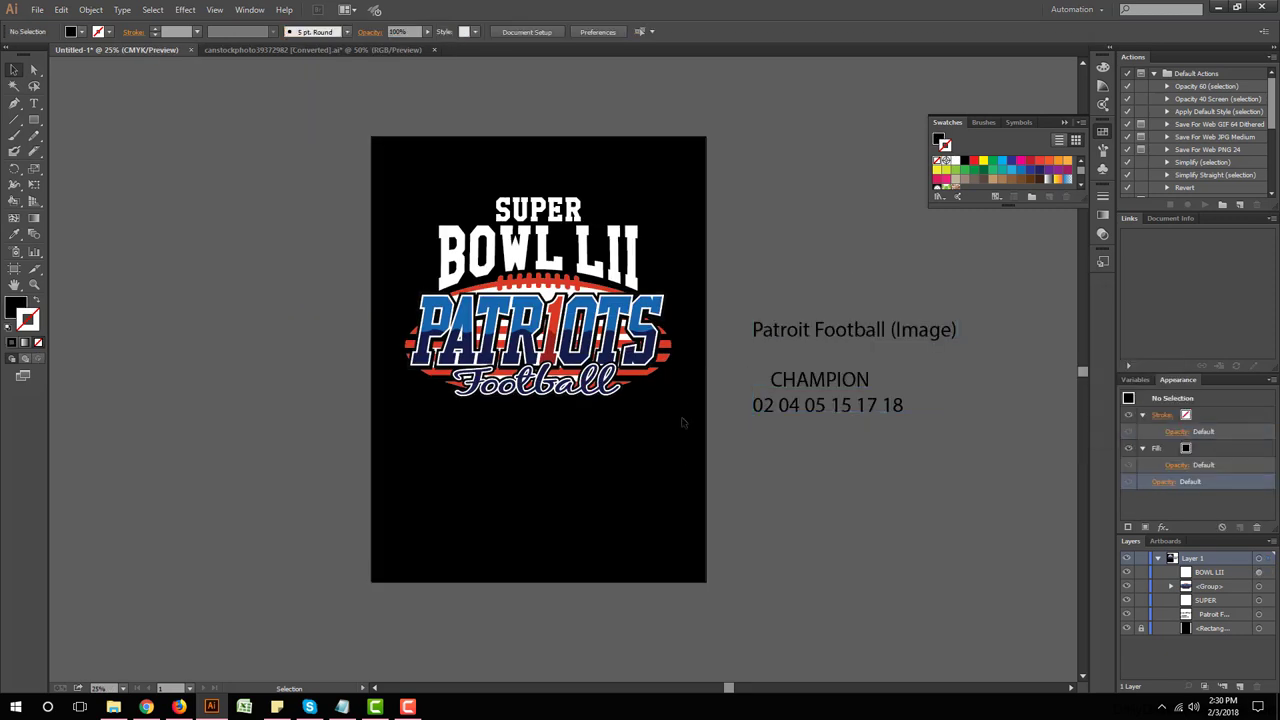
Step: Try the Pulp Fiction M54 font on BOWL LII and shorten it slightly
left_click(570, 265)
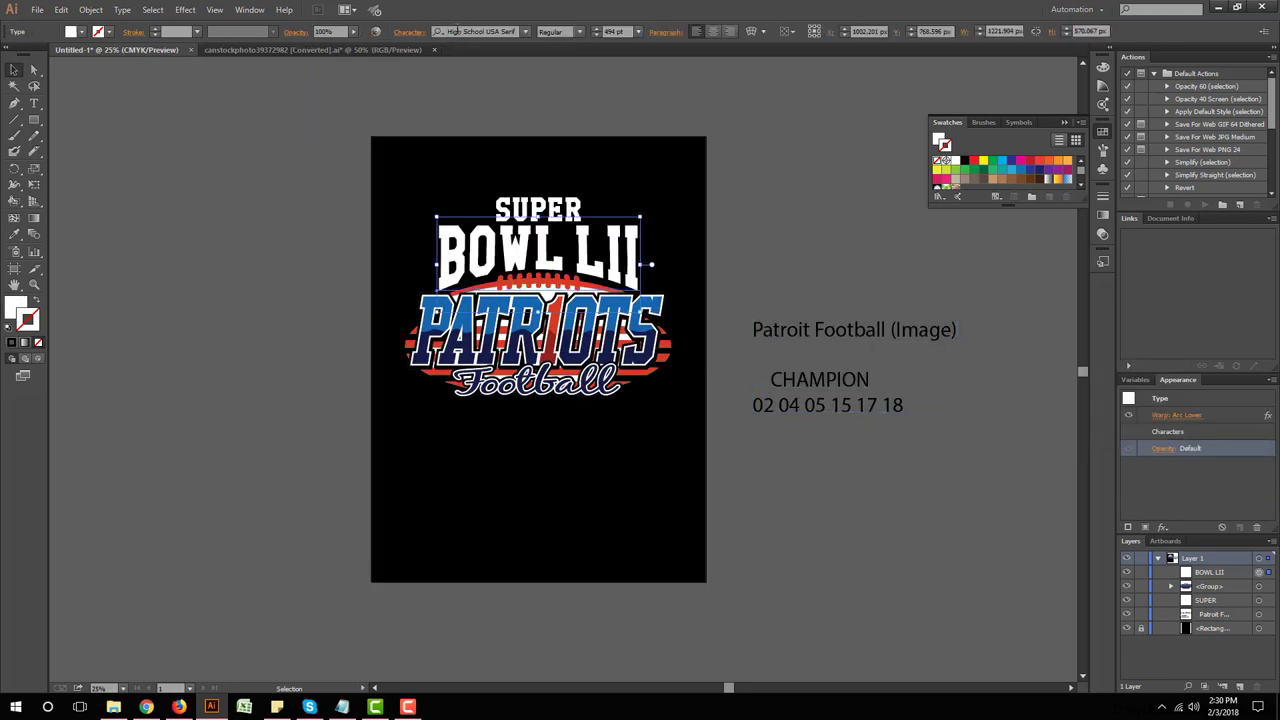
left_click(457, 31)
type("m")
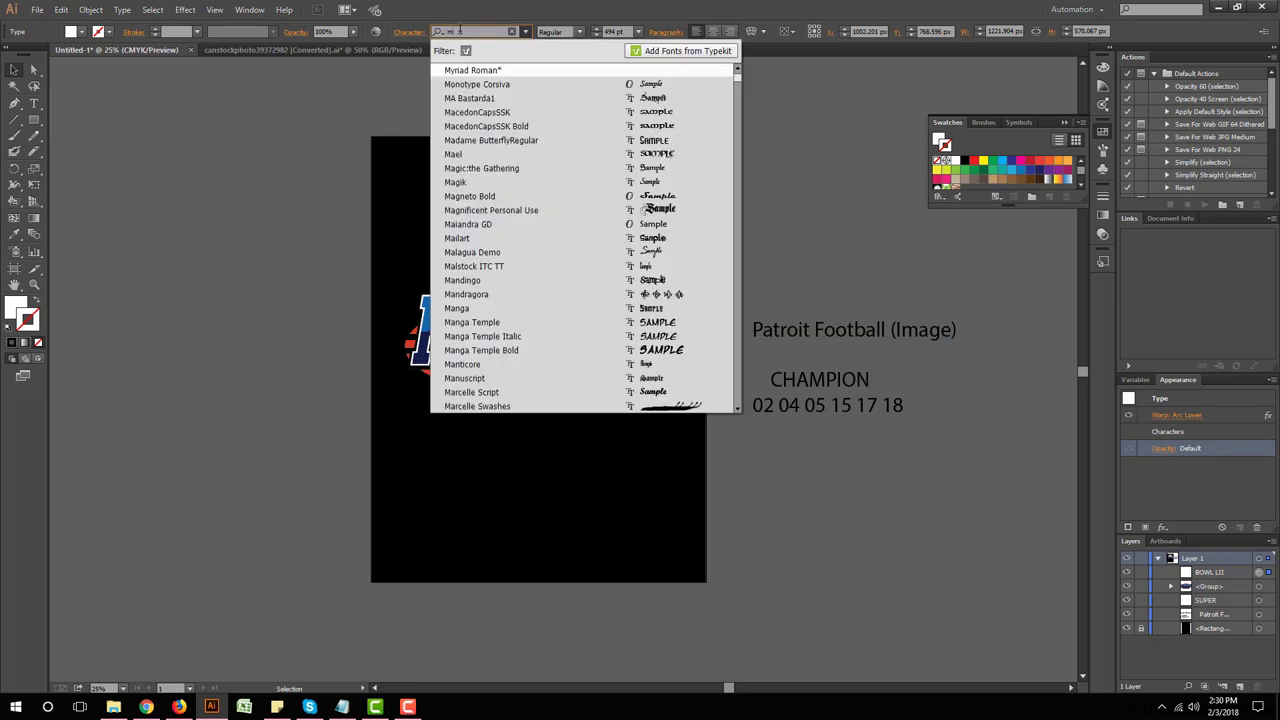
type("54")
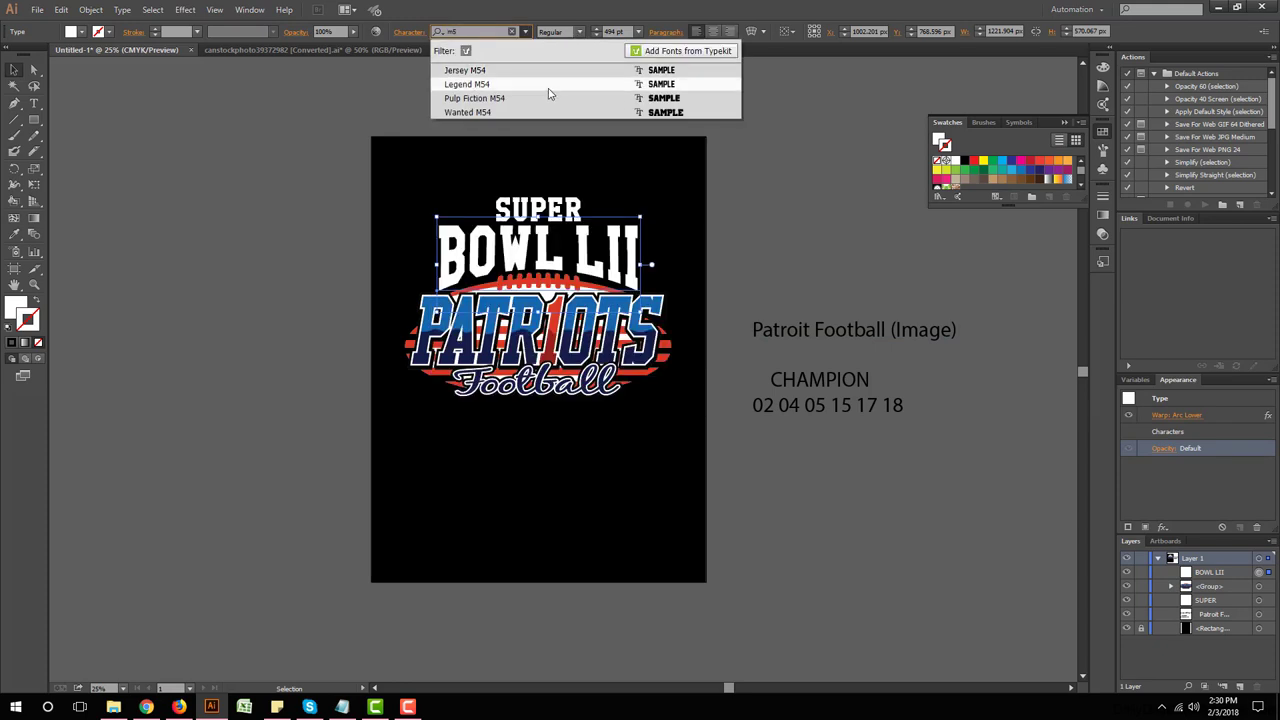
left_click(548, 98)
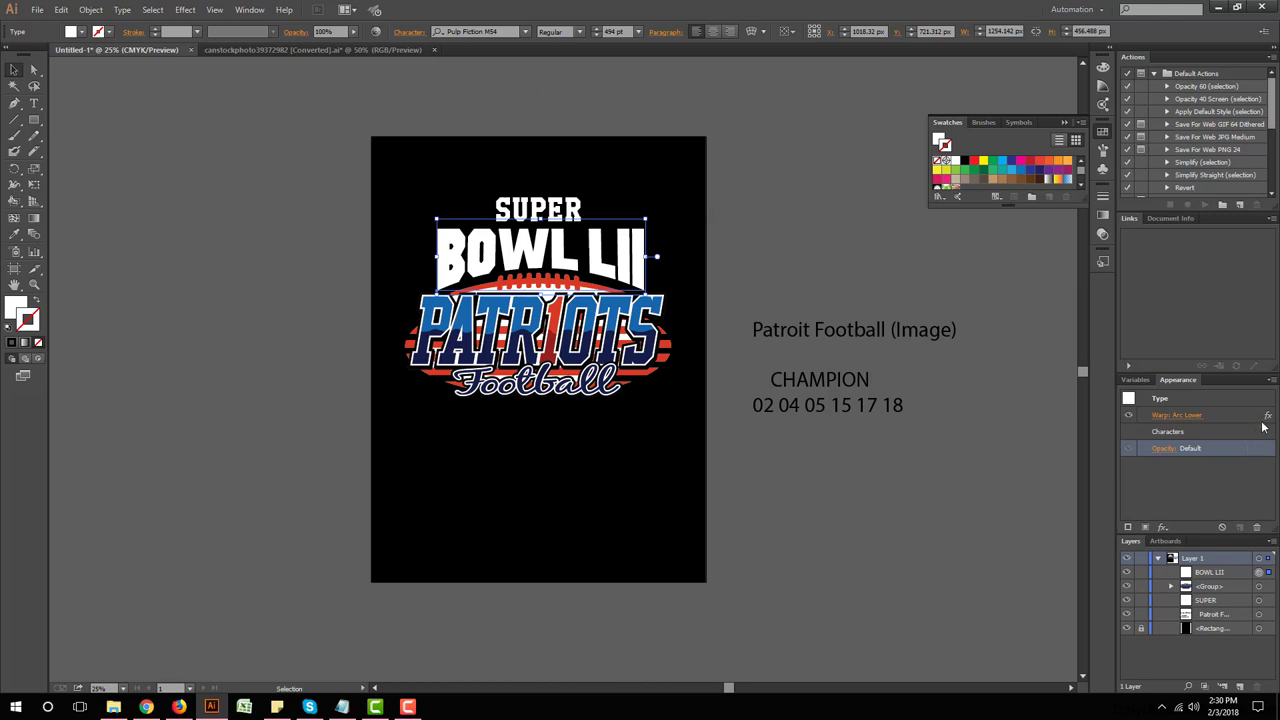
triple_click(546, 262)
key("ctrl+plus")
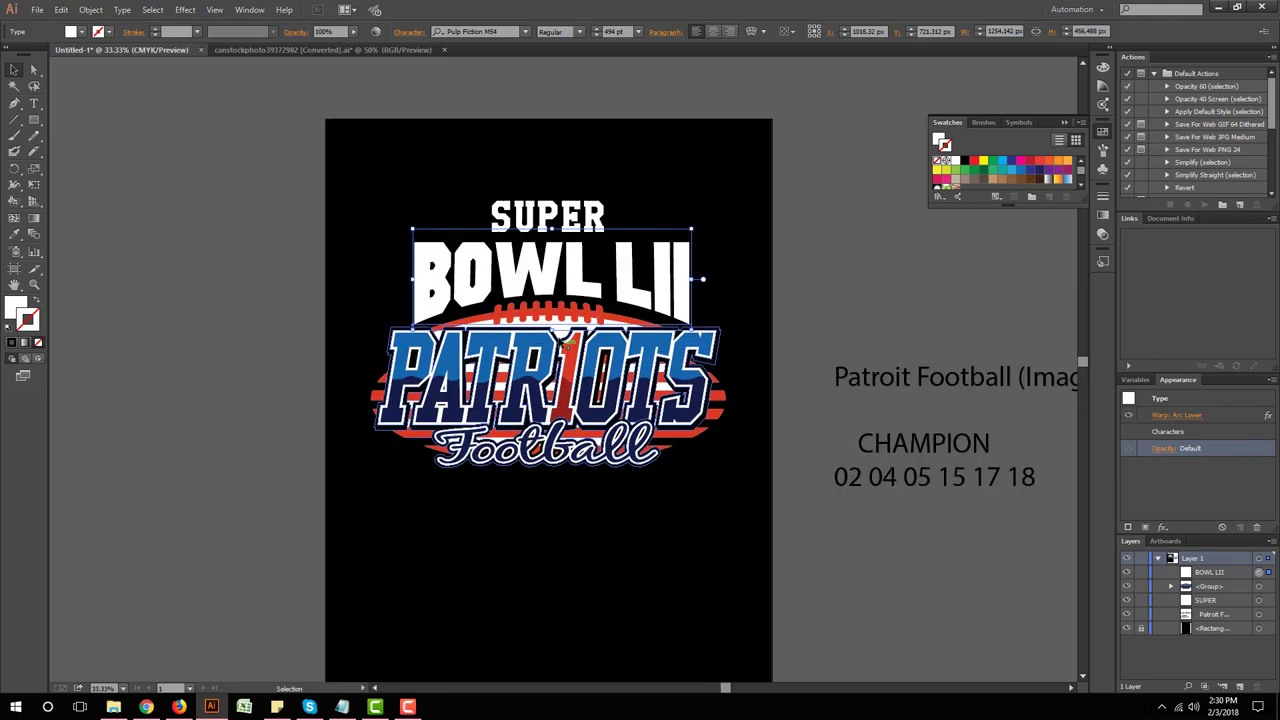
mouse_move(540, 275)
left_mouse_down()
mouse_move(556, 327)
mouse_move(834, 320)
left_mouse_up()
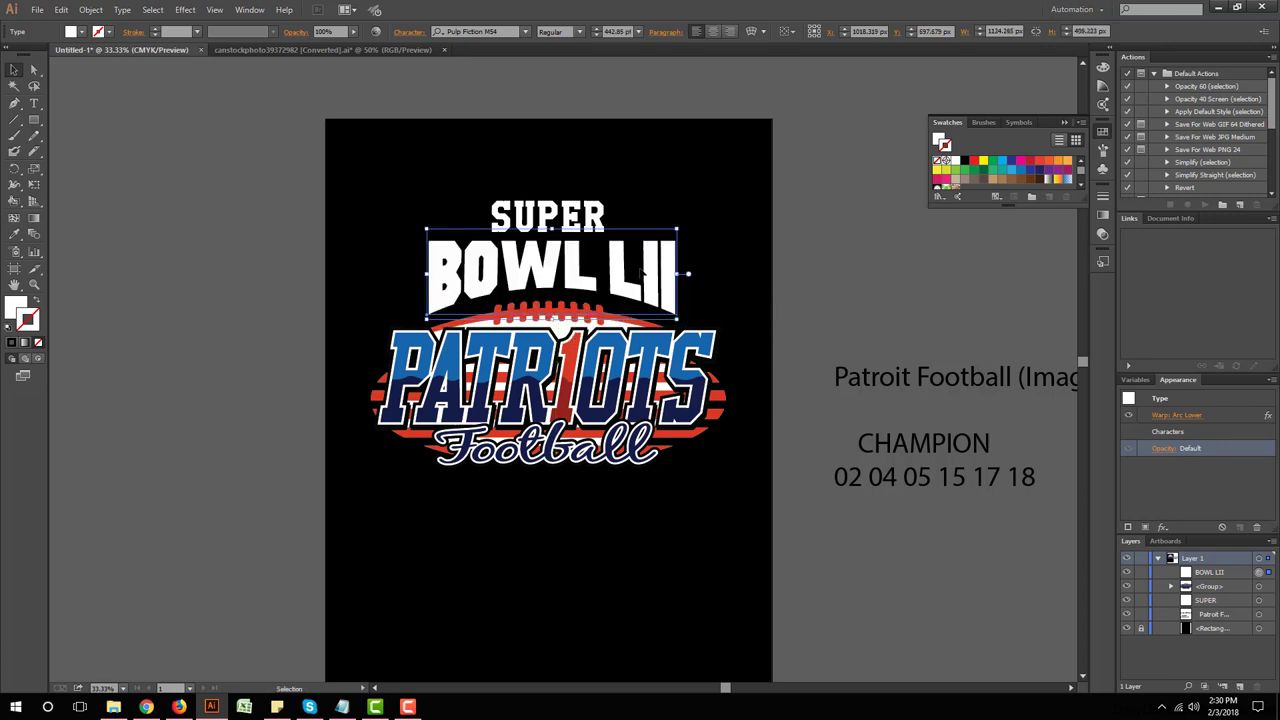
Step: Set BOWL LII in Legend M54, stretching it wider and slightly taller
left_click(484, 31)
type("m")
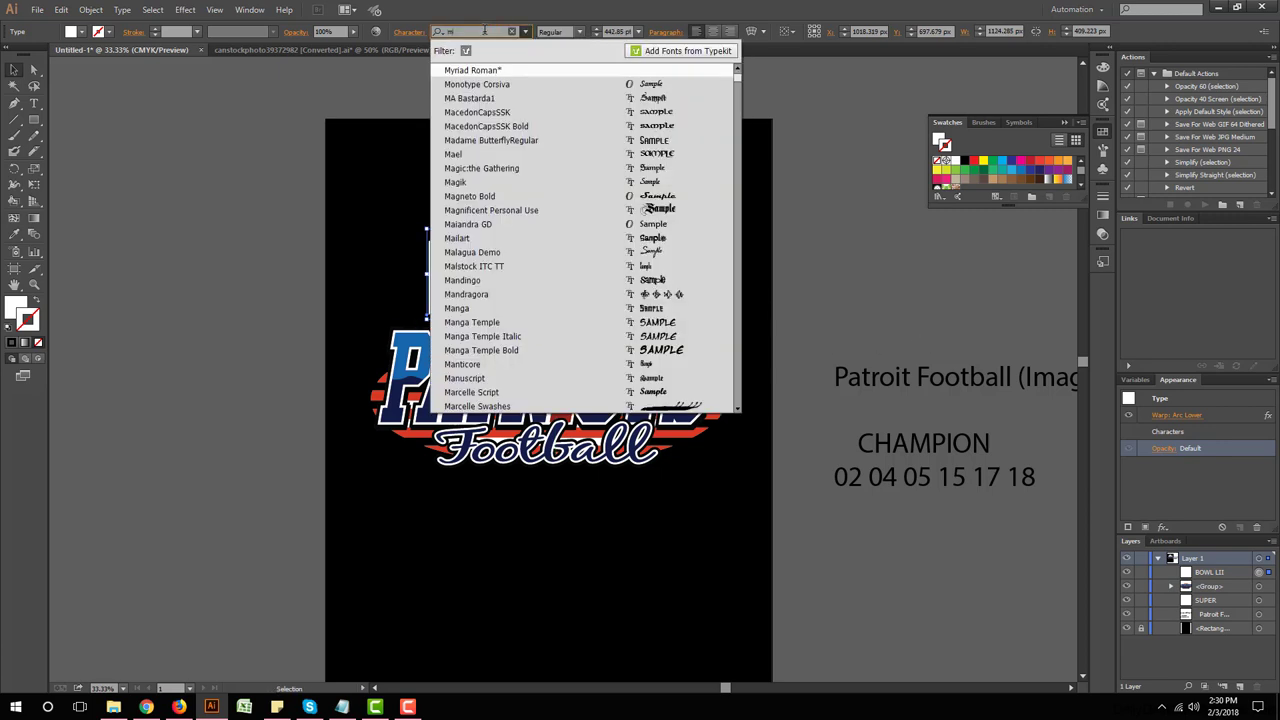
type("5")
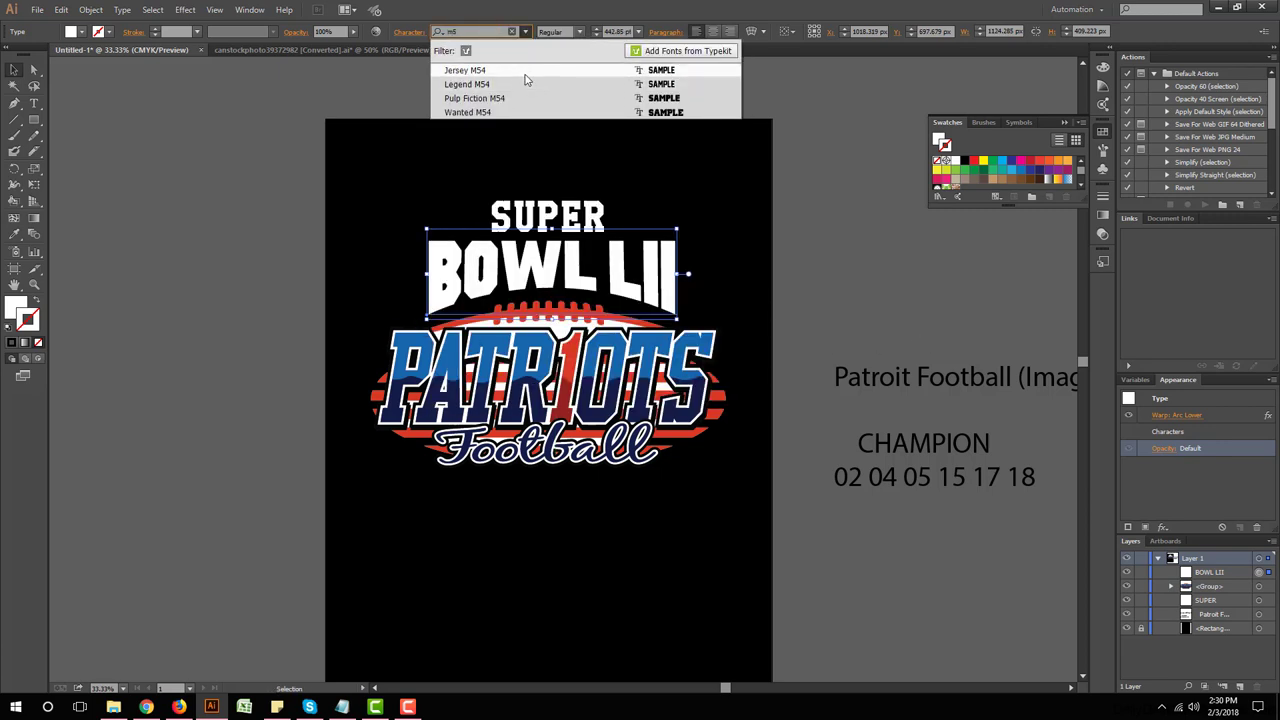
left_click(522, 84)
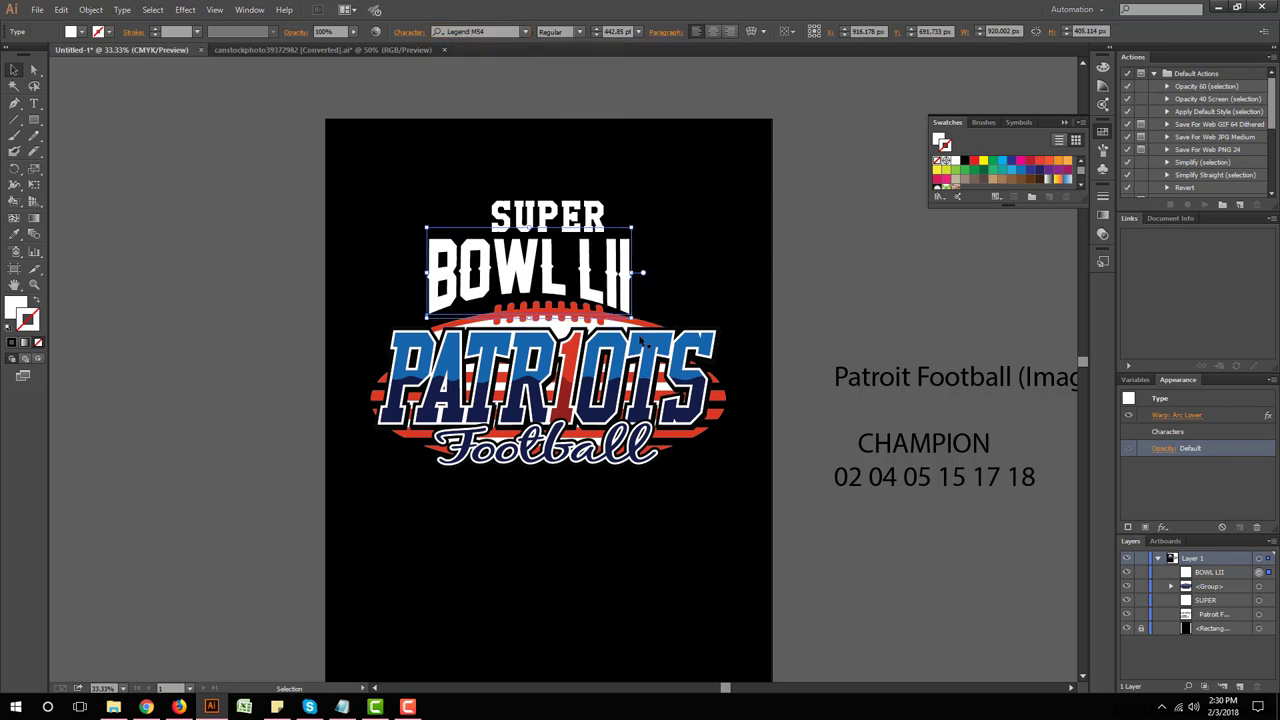
left_click_drag(642, 272, 684, 272)
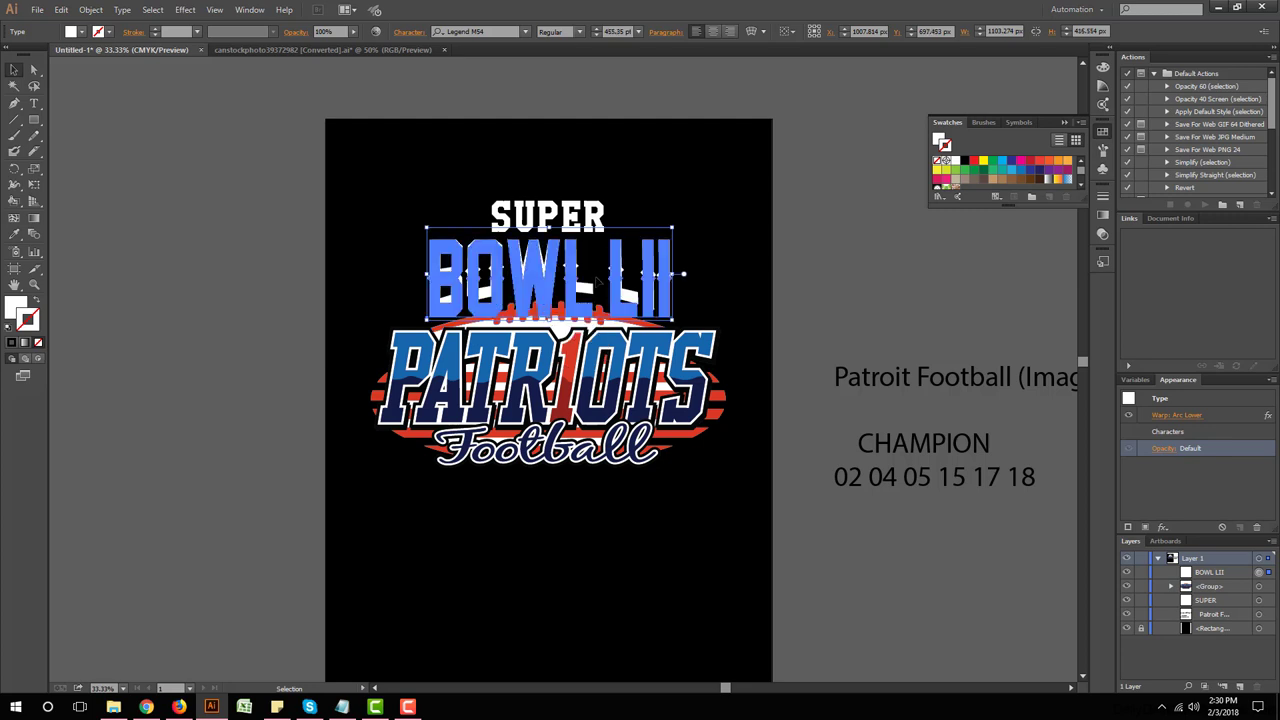
left_click_drag(549, 318, 550, 324)
Step: Give SUPER the Legend M54 font from BOWL LII, shrink it, and place it just above BOWL LII
left_click(515, 199)
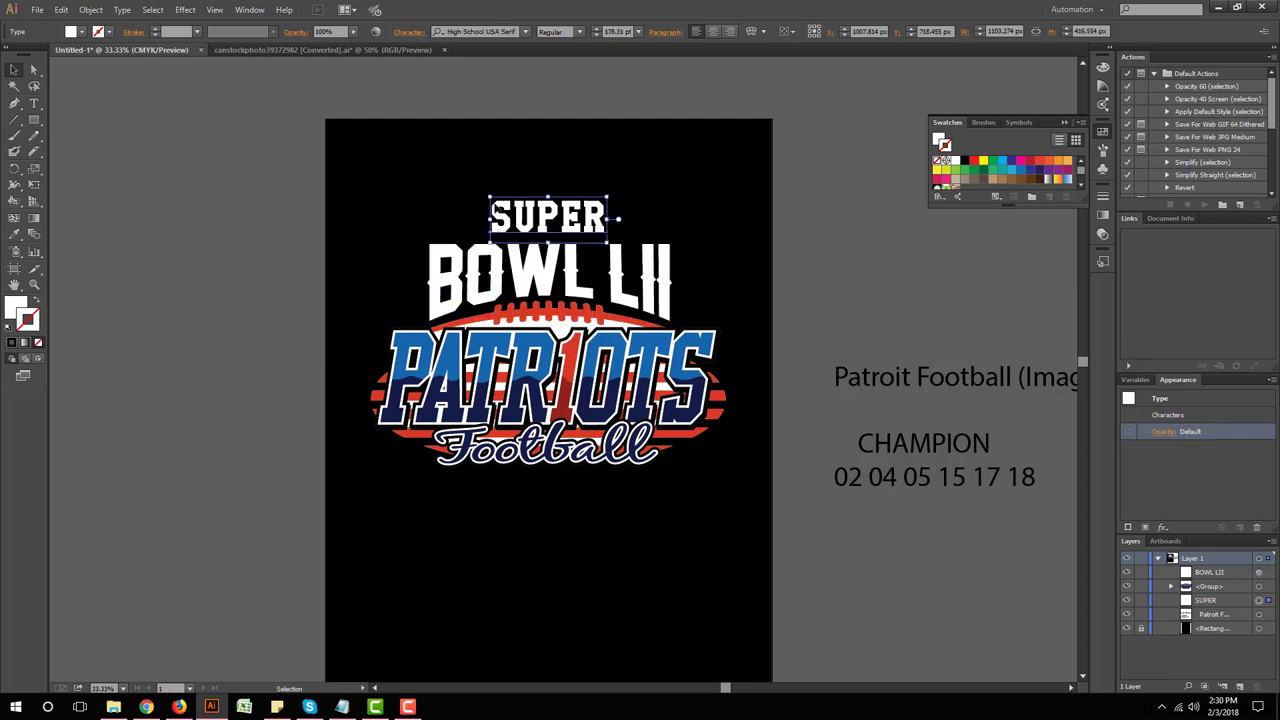
left_click(14, 234)
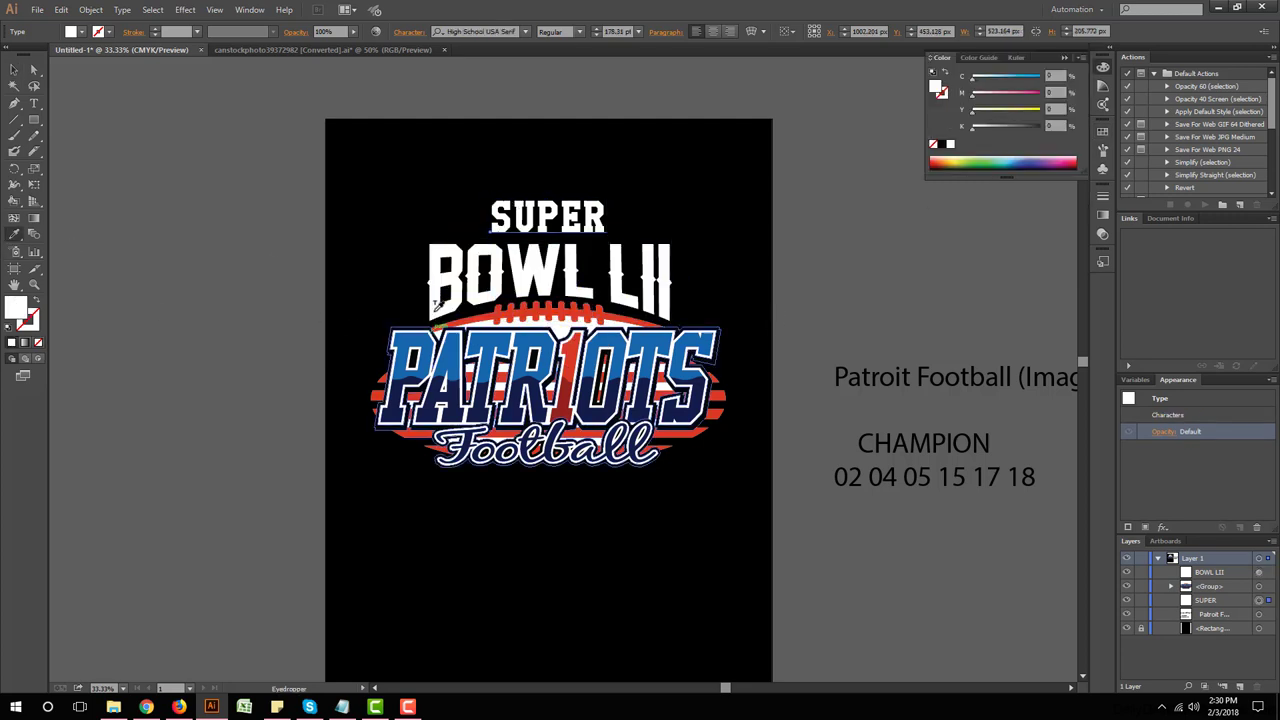
left_click(445, 278)
left_click(14, 69)
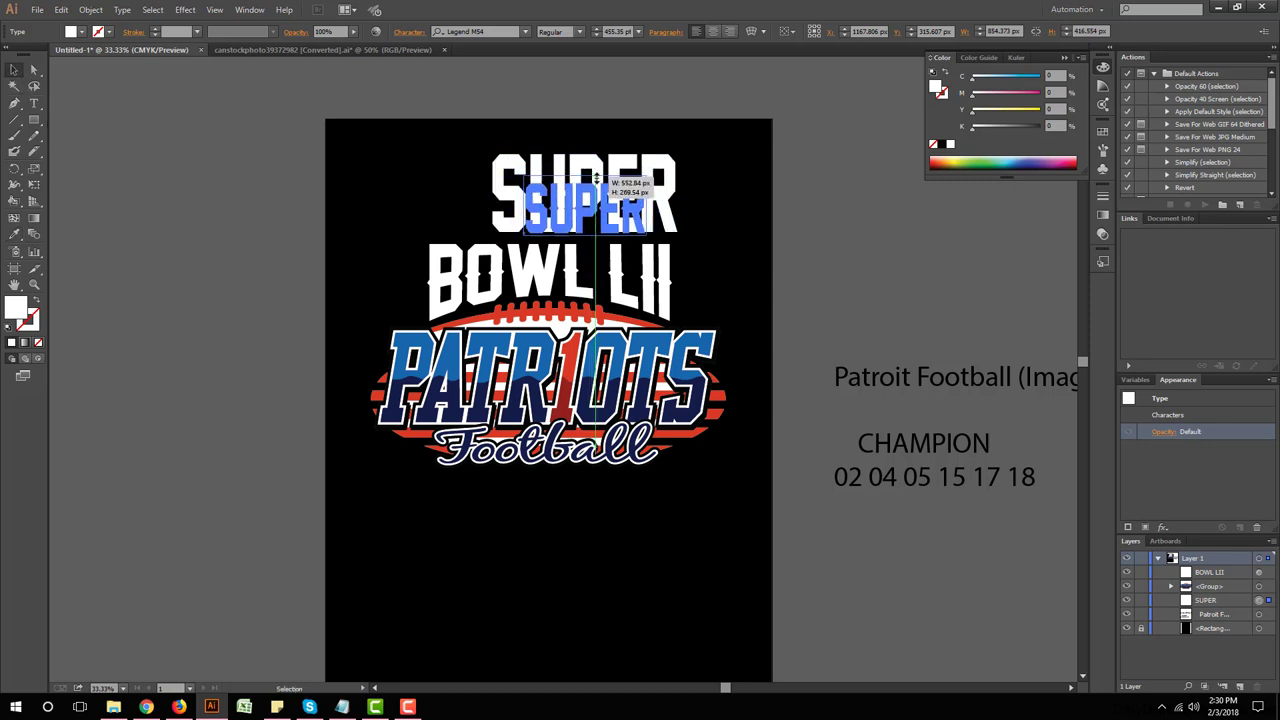
mouse_move(585, 143)
left_mouse_down()
mouse_move(560, 180)
mouse_move(592, 226)
mouse_move(551, 233)
mouse_move(550, 217)
left_mouse_up()
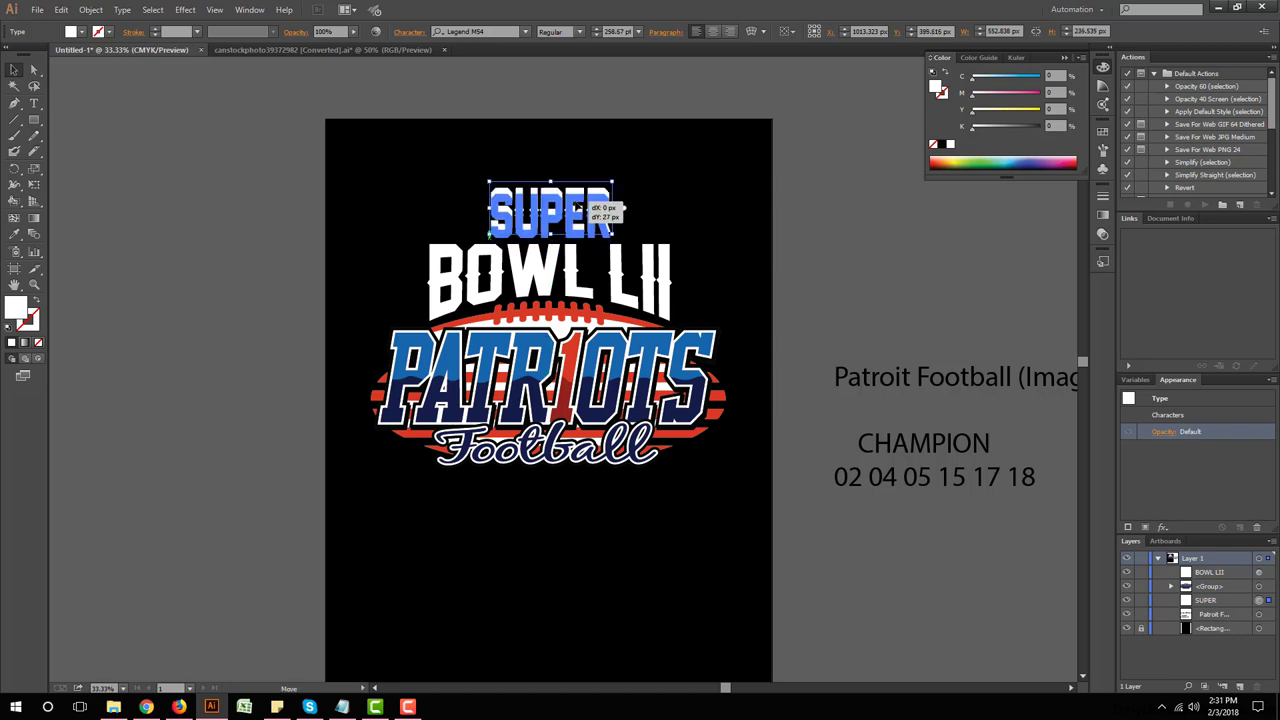
left_click_drag(665, 142, 465, 468)
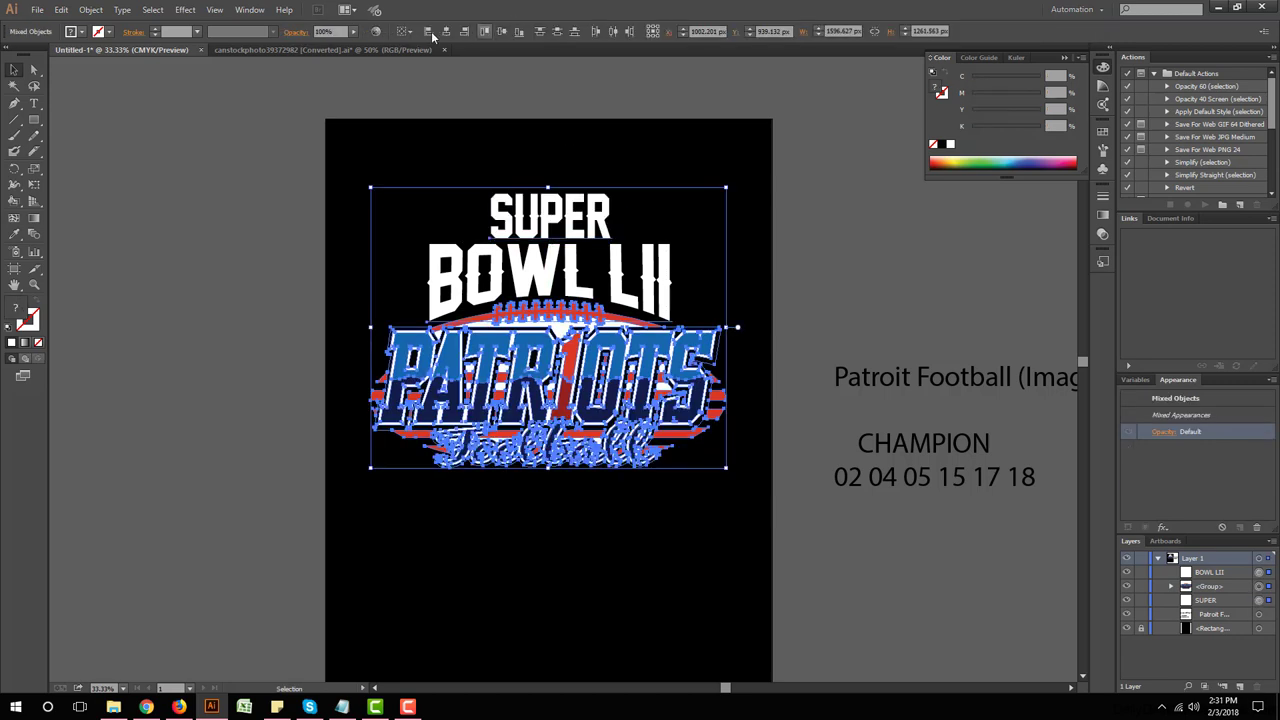
left_click(249, 368)
scroll(249, 368, "down", 3)
Step: Delete the Patroit Football (Image) note and cut CHAMPION from the side text block
scroll(245, 366, "up", 2)
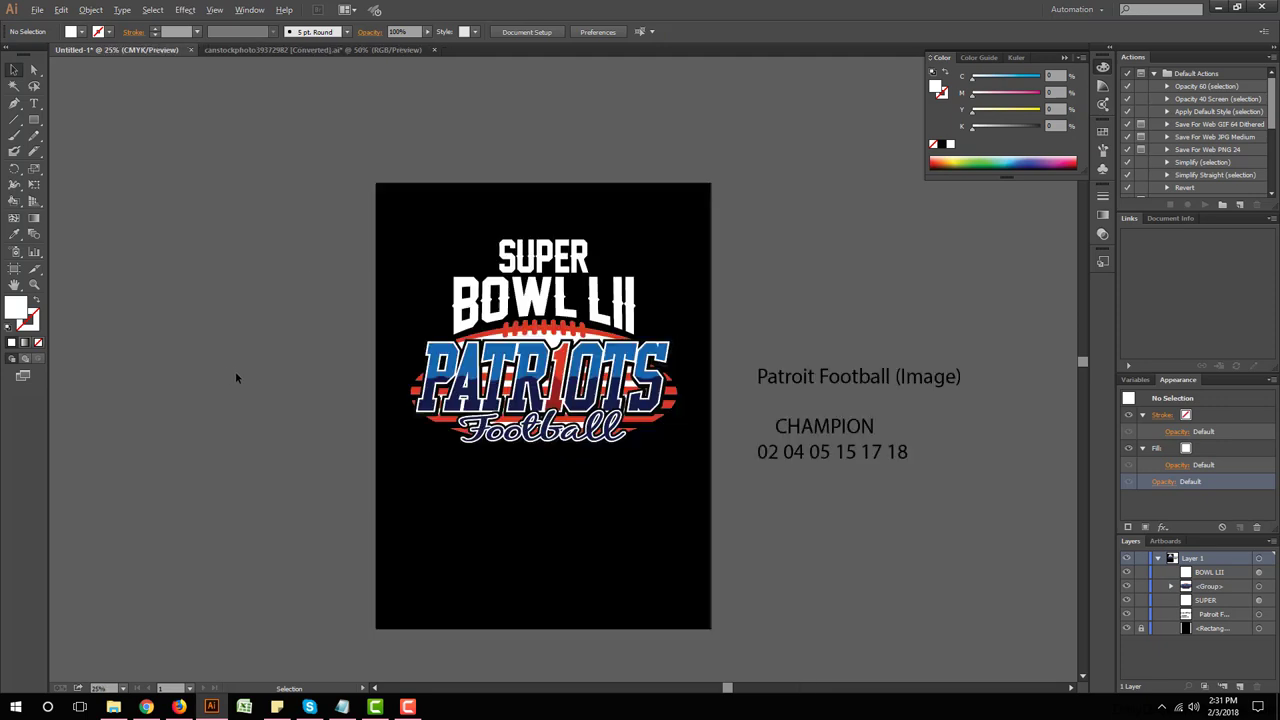
scroll(600, 450, "up", 1)
scroll(400, 564, "down", 1)
left_click(708, 510)
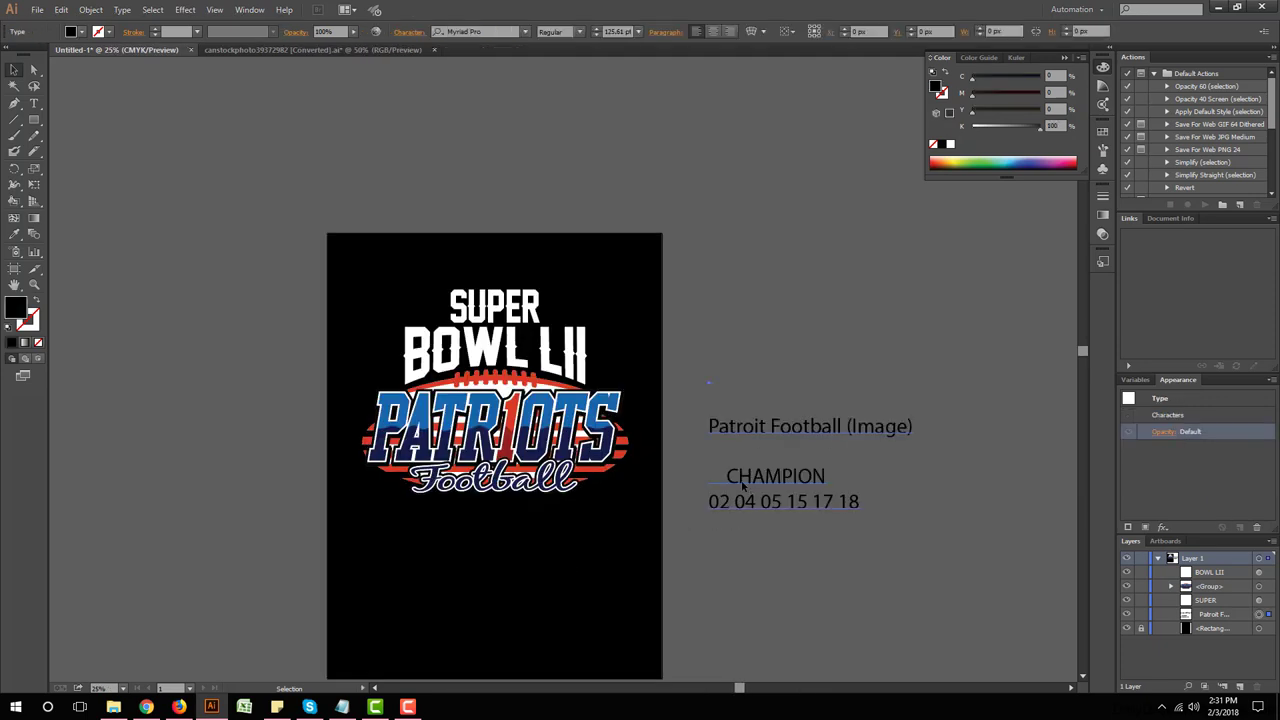
left_click(33, 103)
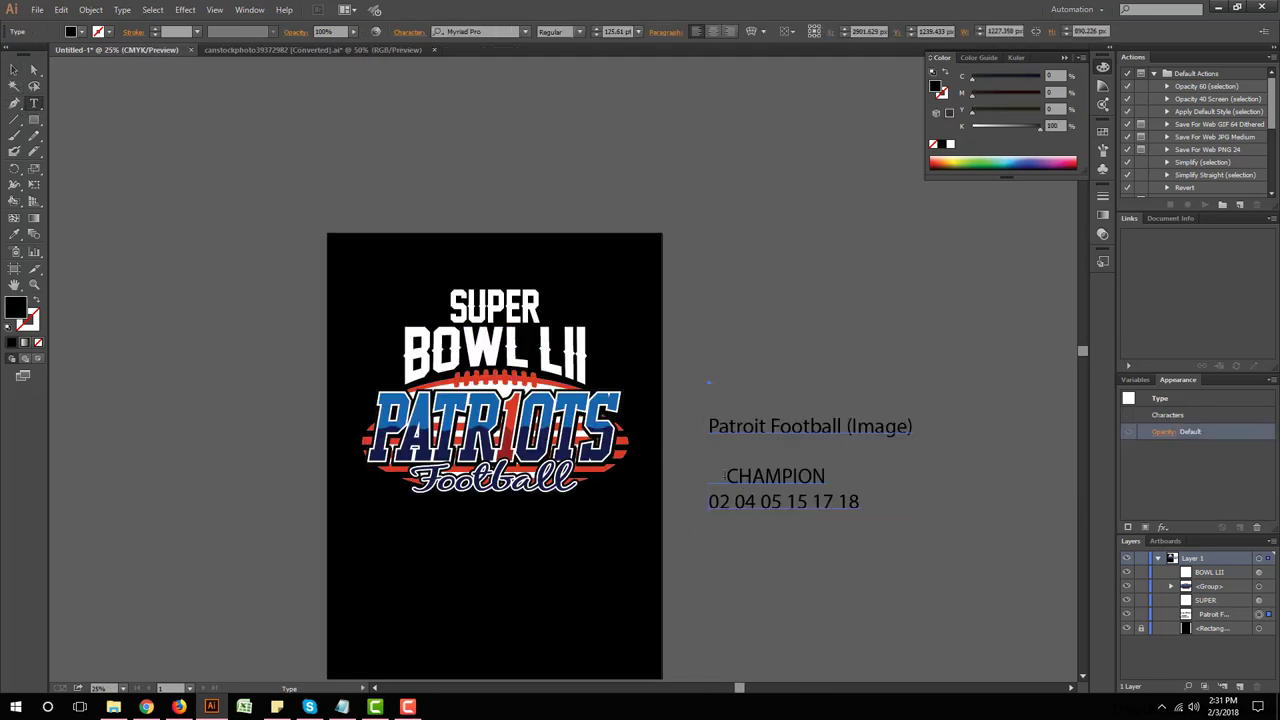
left_click_drag(726, 478, 626, 374)
key("BackSpace")
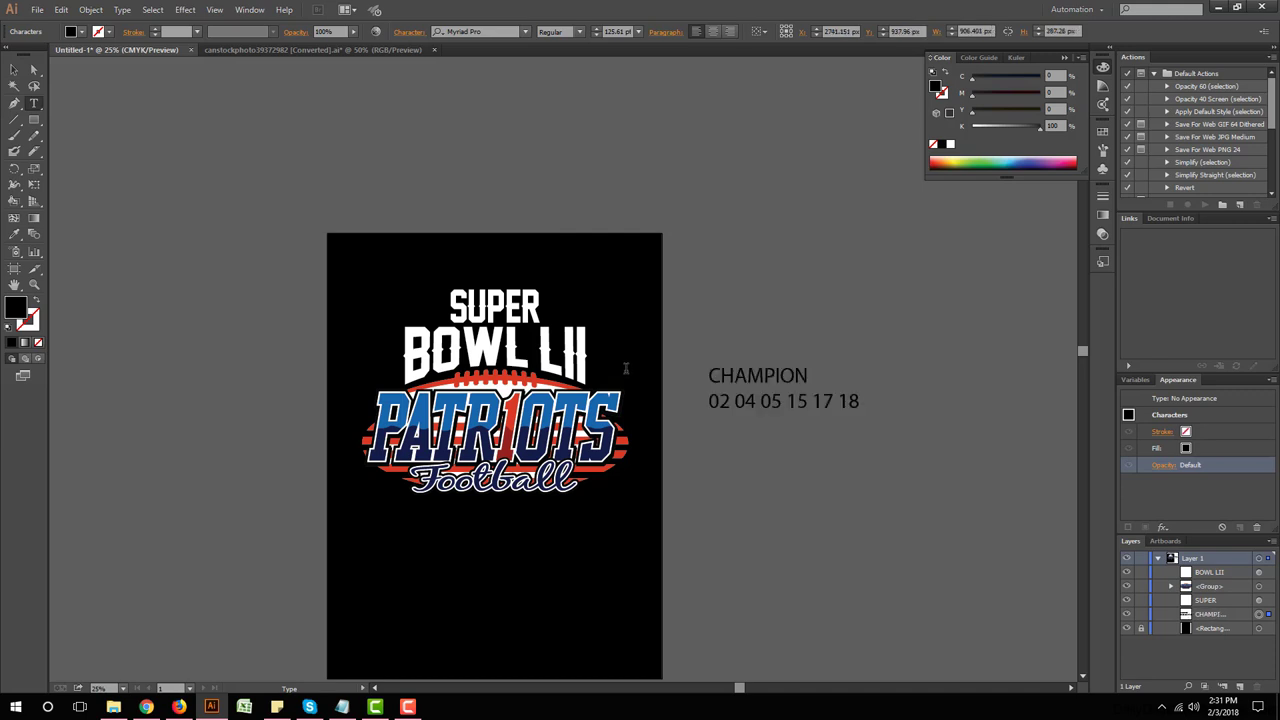
key("Delete")
type("C")
left_click_drag(809, 374, 666, 371)
key("ctrl+c")
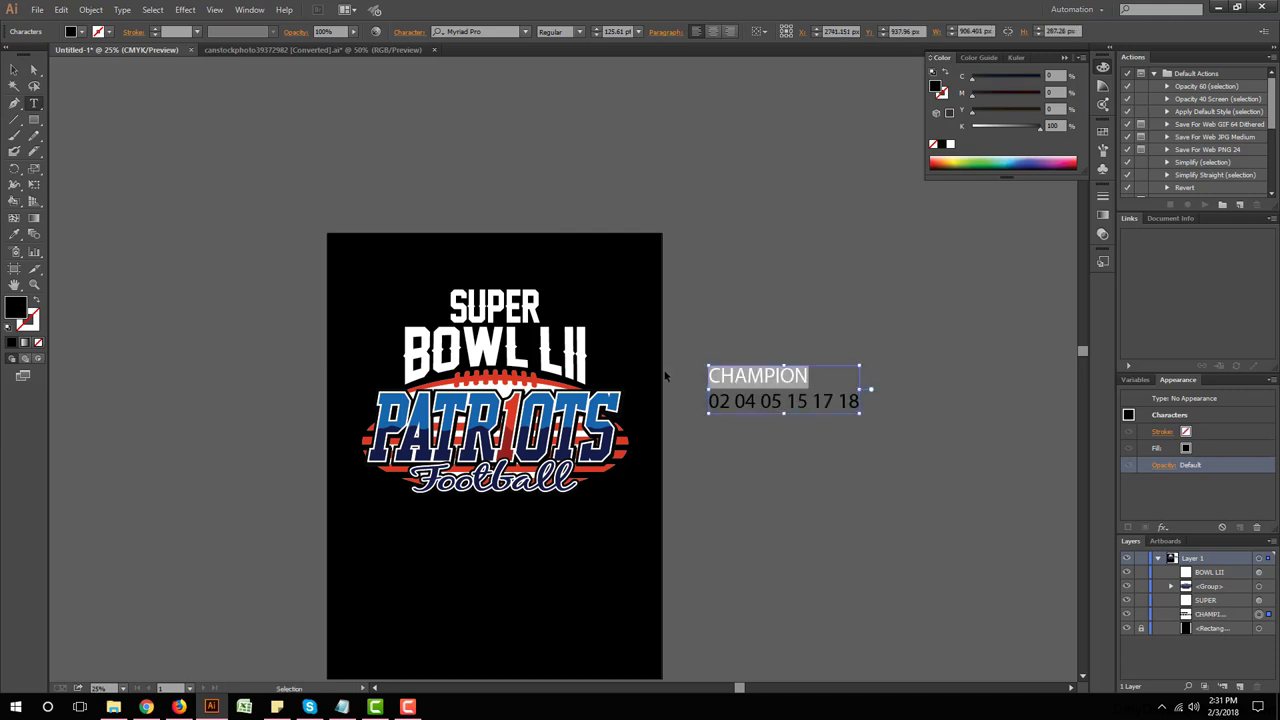
key("BackSpace")
left_click(14, 70)
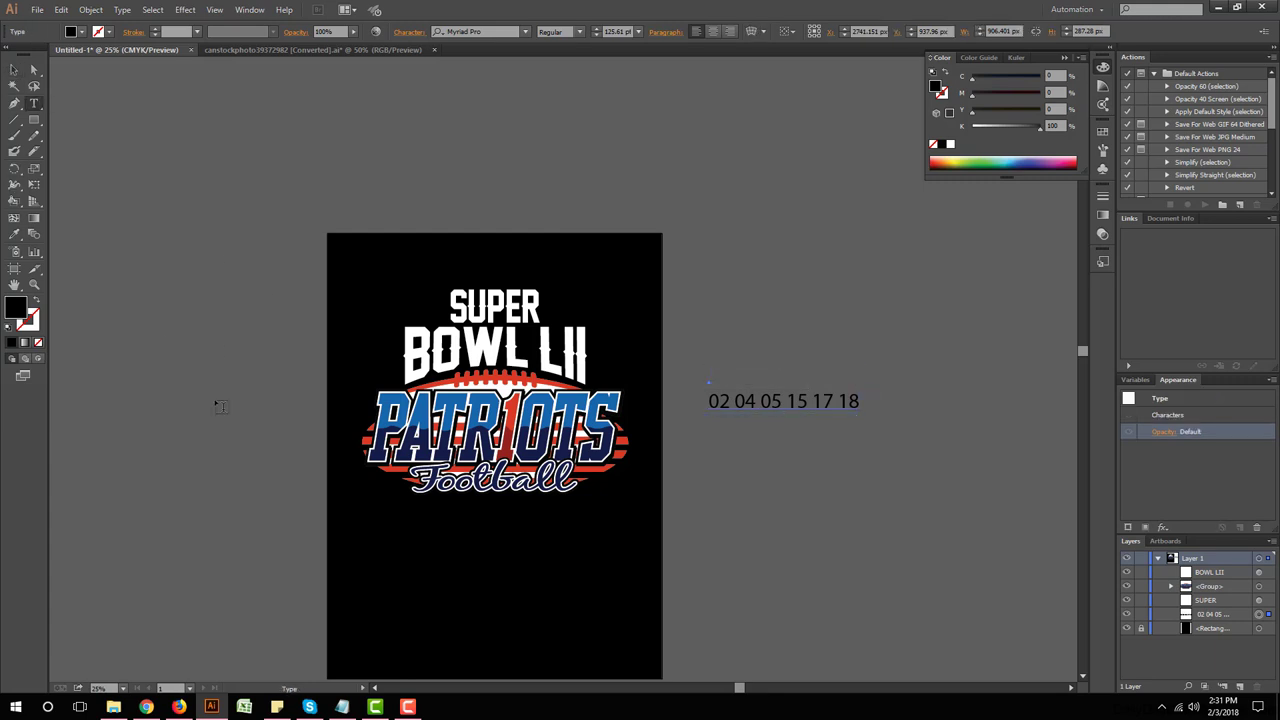
Step: Paste CHAMPION on the artboard in SUPER's white Legend M54 style, under the Football script
left_click(405, 587)
key("ctrl+v")
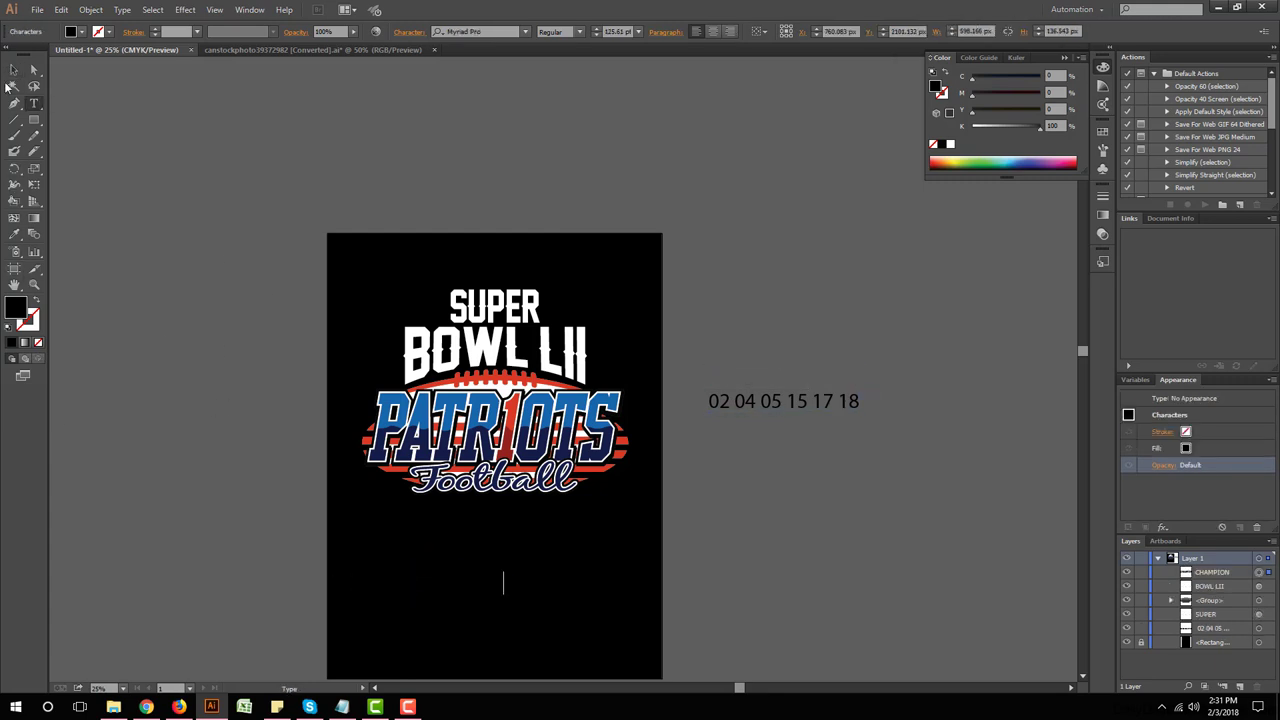
left_click(14, 70)
left_click(15, 234)
left_click(477, 297)
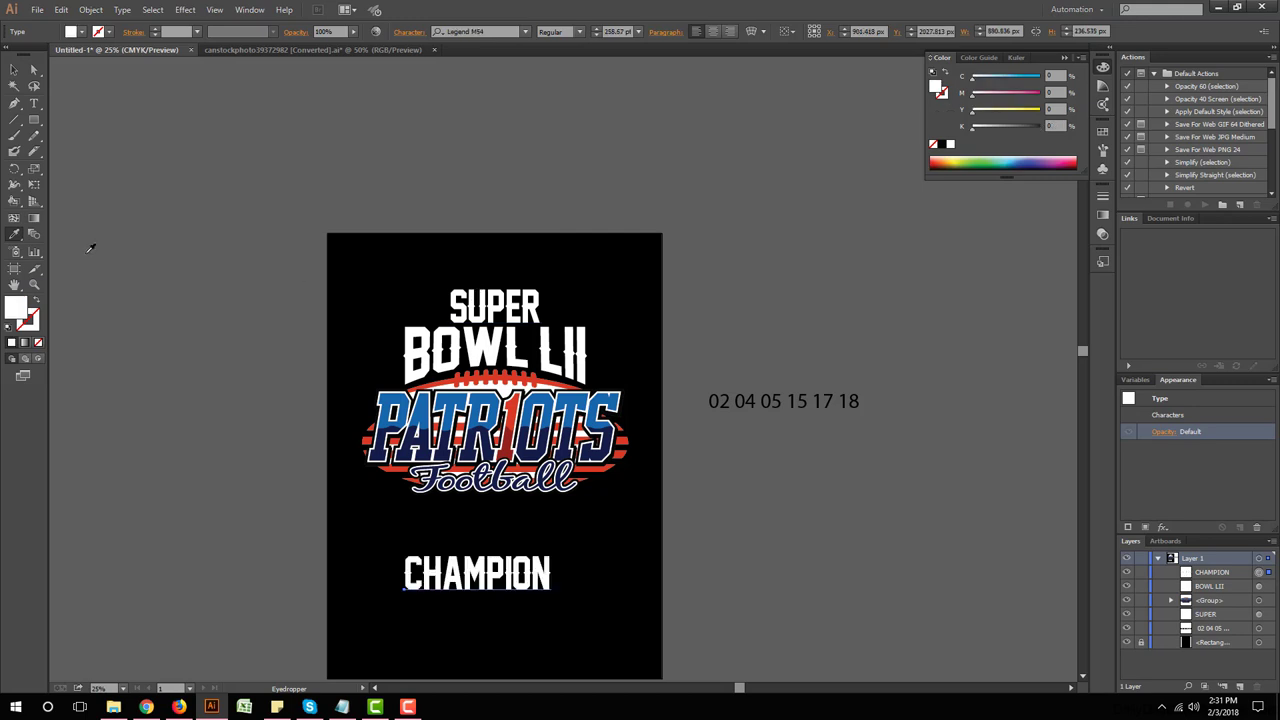
left_click(14, 70)
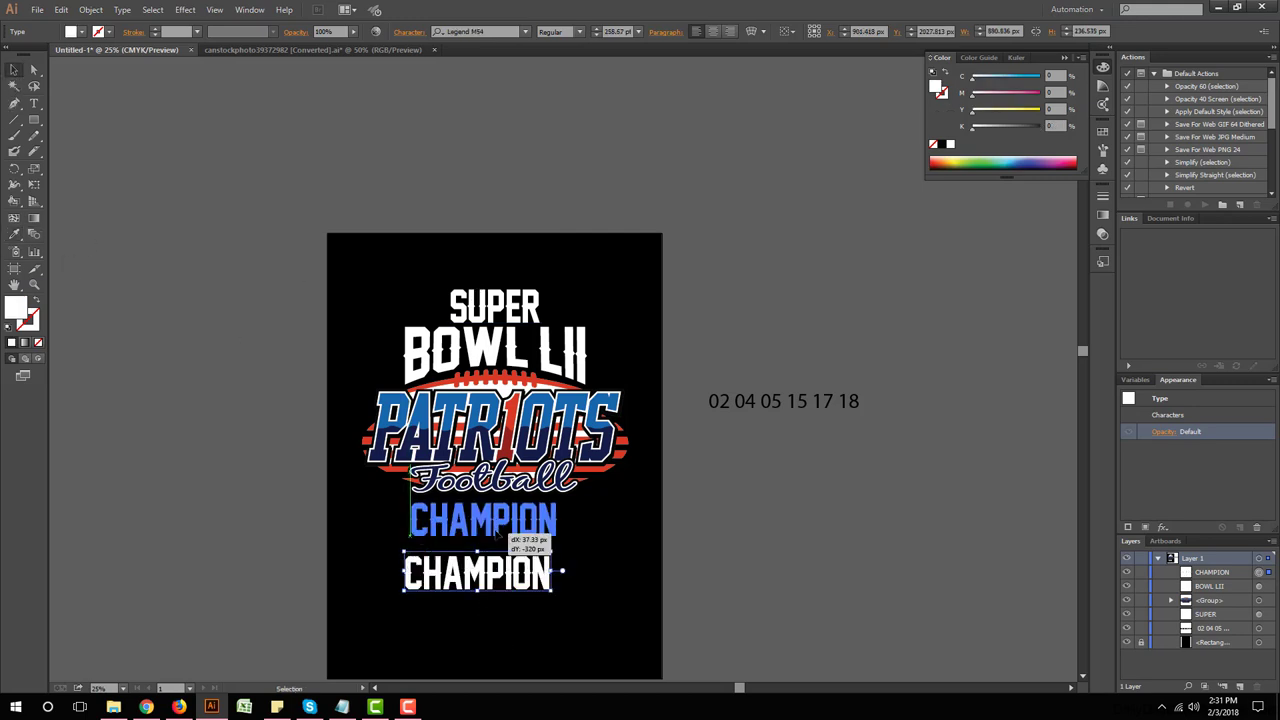
left_click_drag(490, 597, 533, 592)
left_click(543, 594)
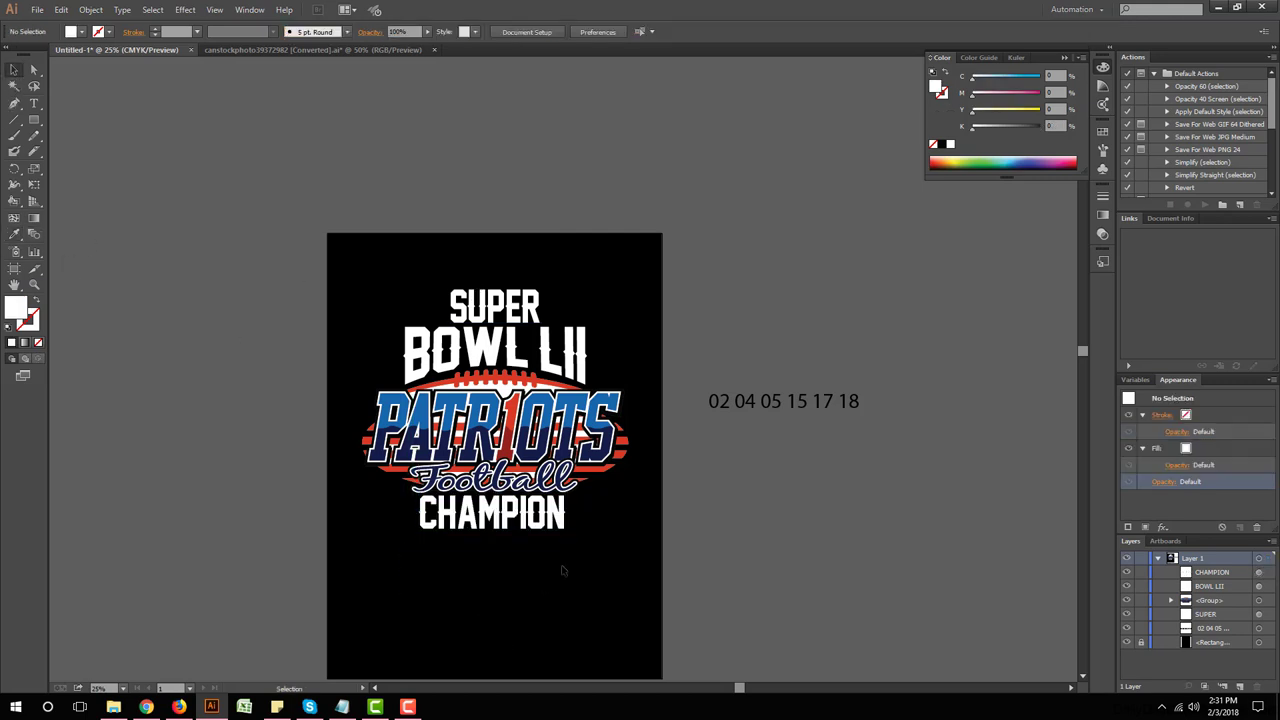
left_click(770, 402)
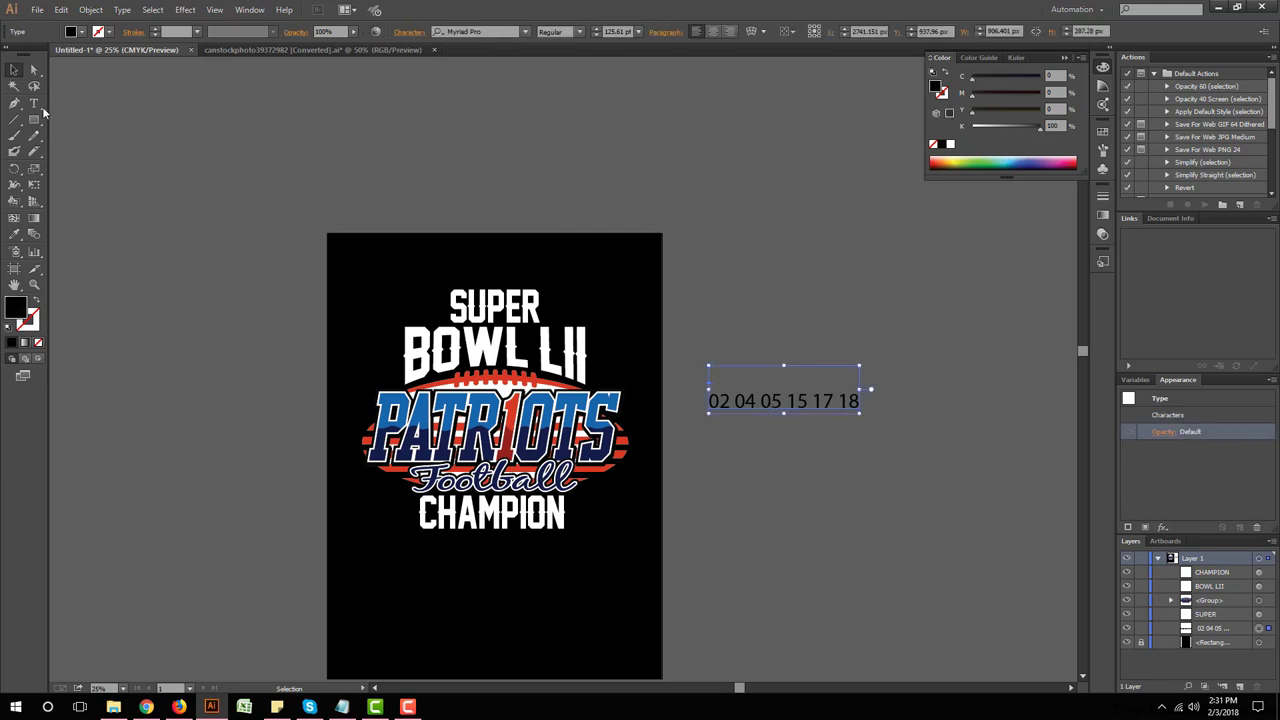
left_click(34, 104)
left_click(710, 401)
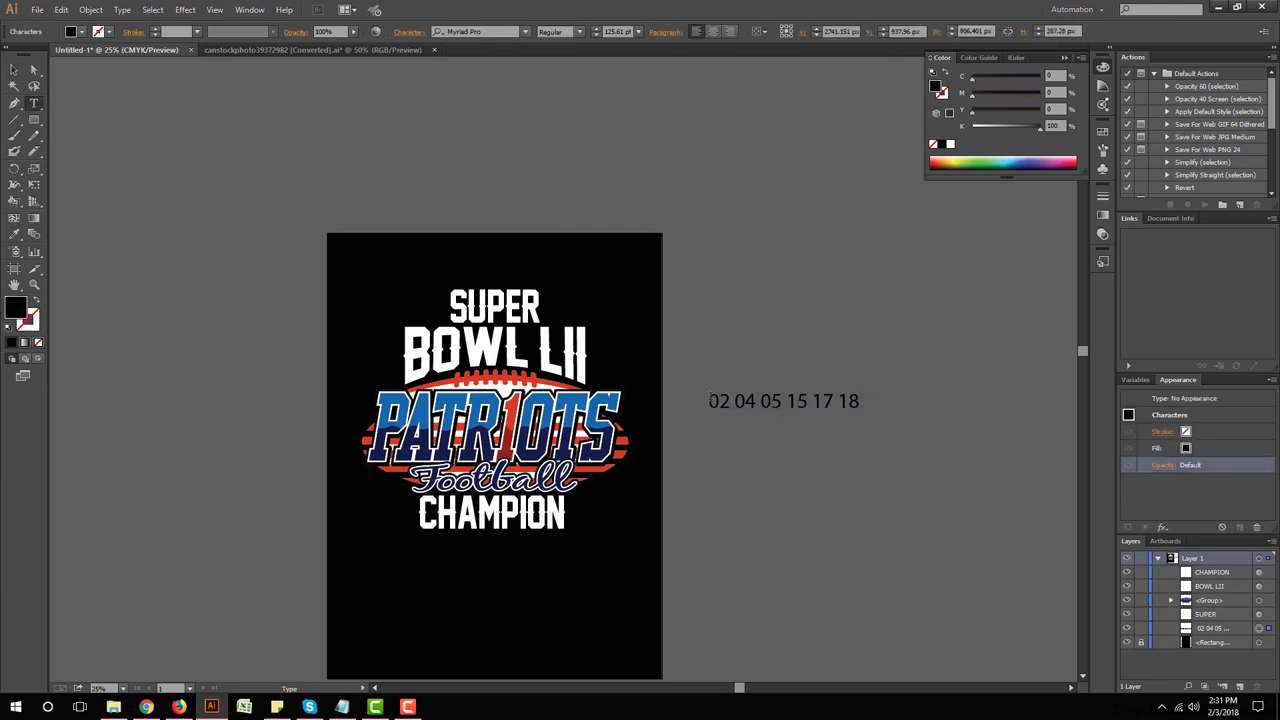
key("Delete")
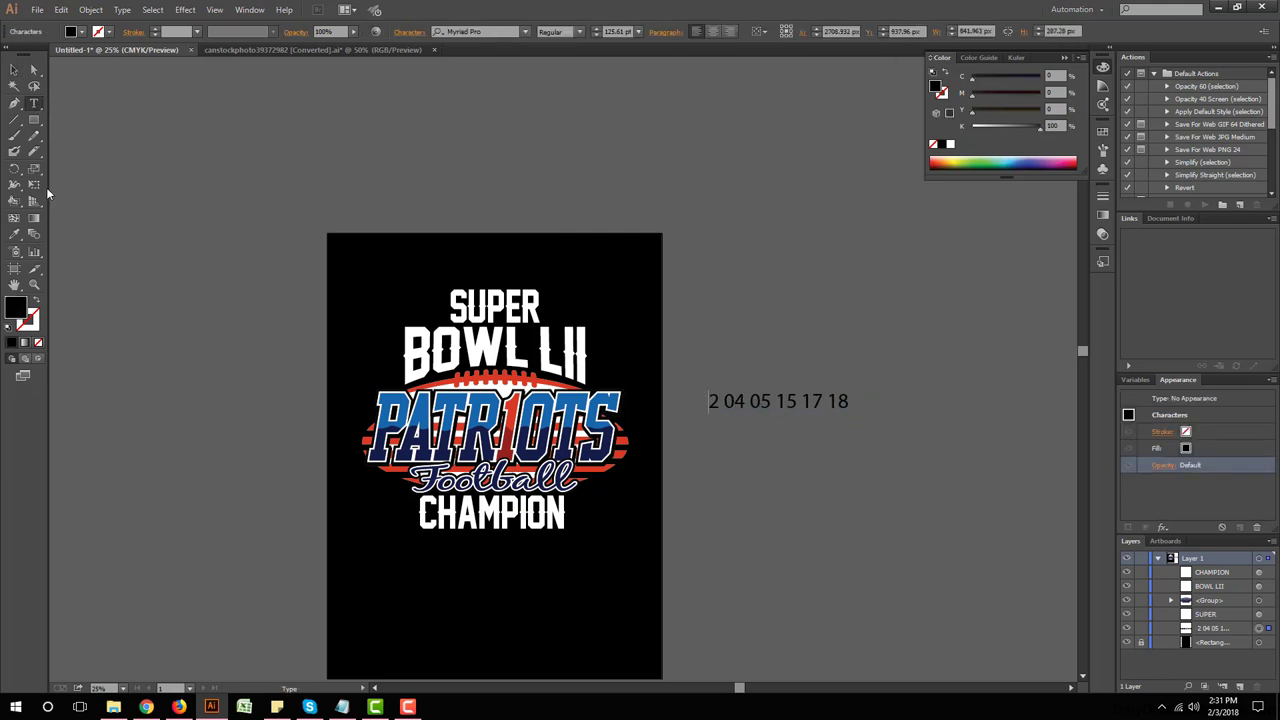
type("0")
key("alt+shift+Up")
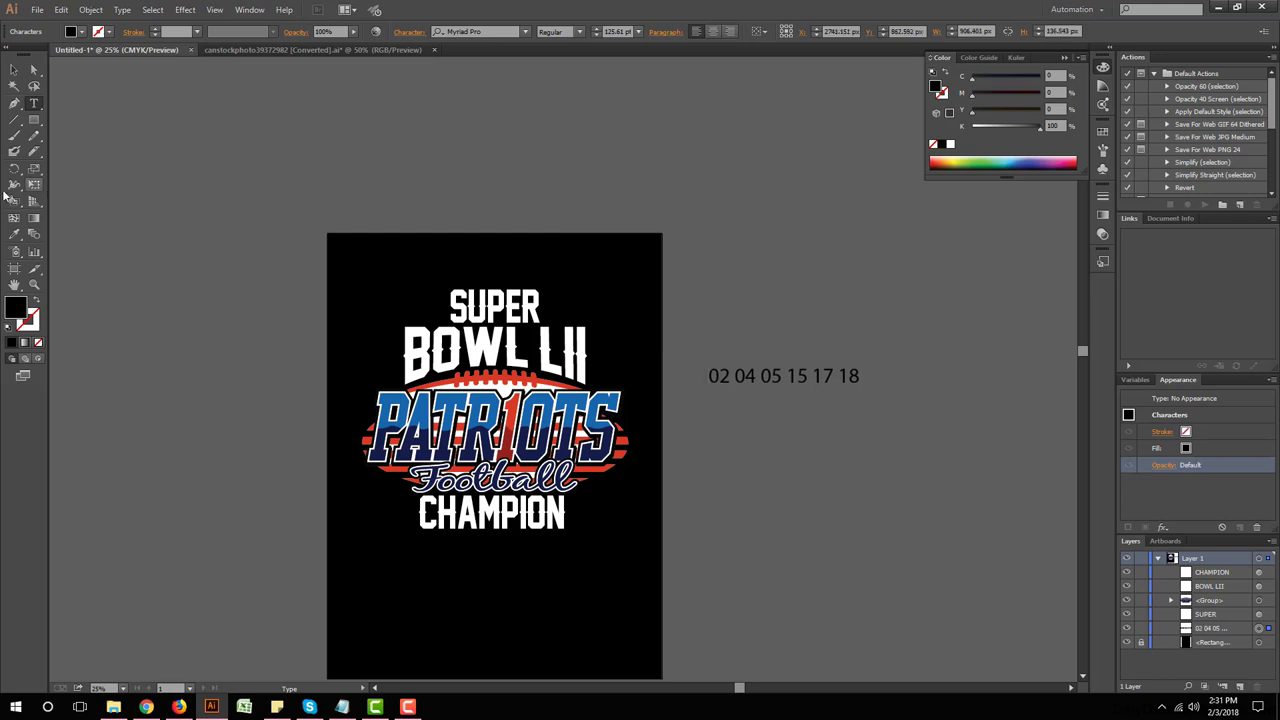
Step: Move the date line below CHAMPION and give it CHAMPION's white Legend M54 style
left_click(15, 70)
left_click_drag(776, 382, 496, 579)
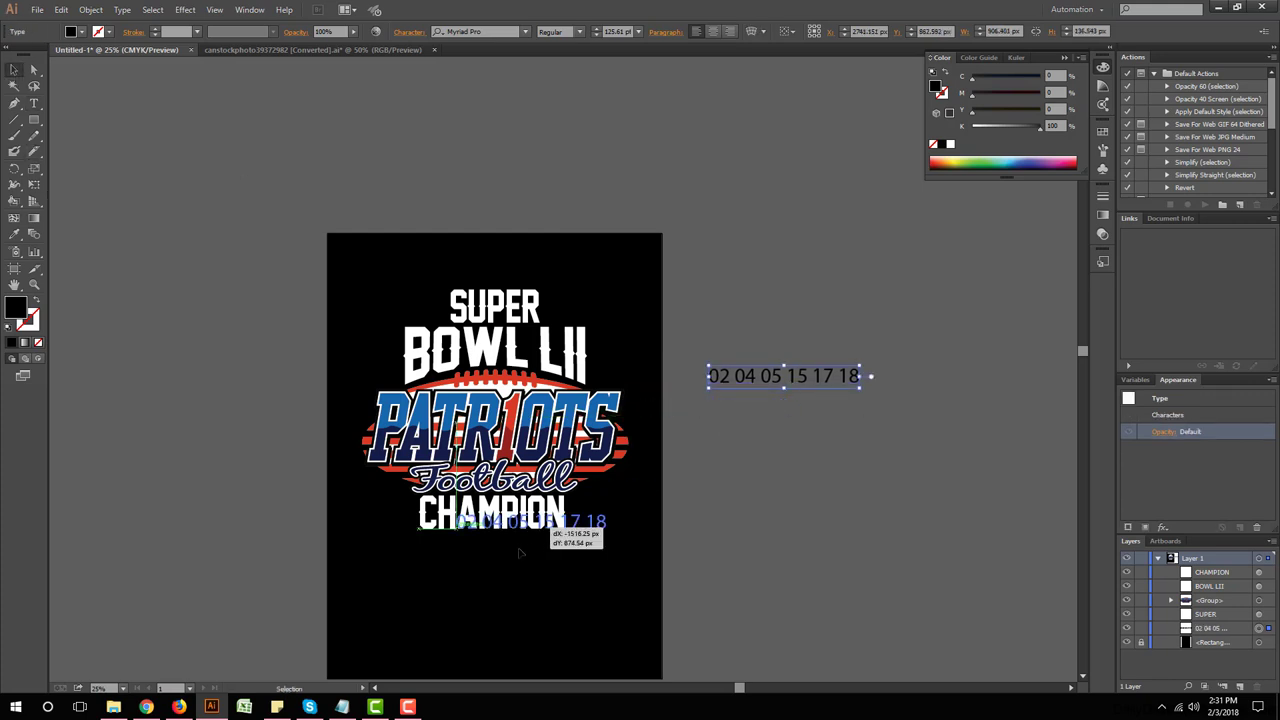
left_click(14, 234)
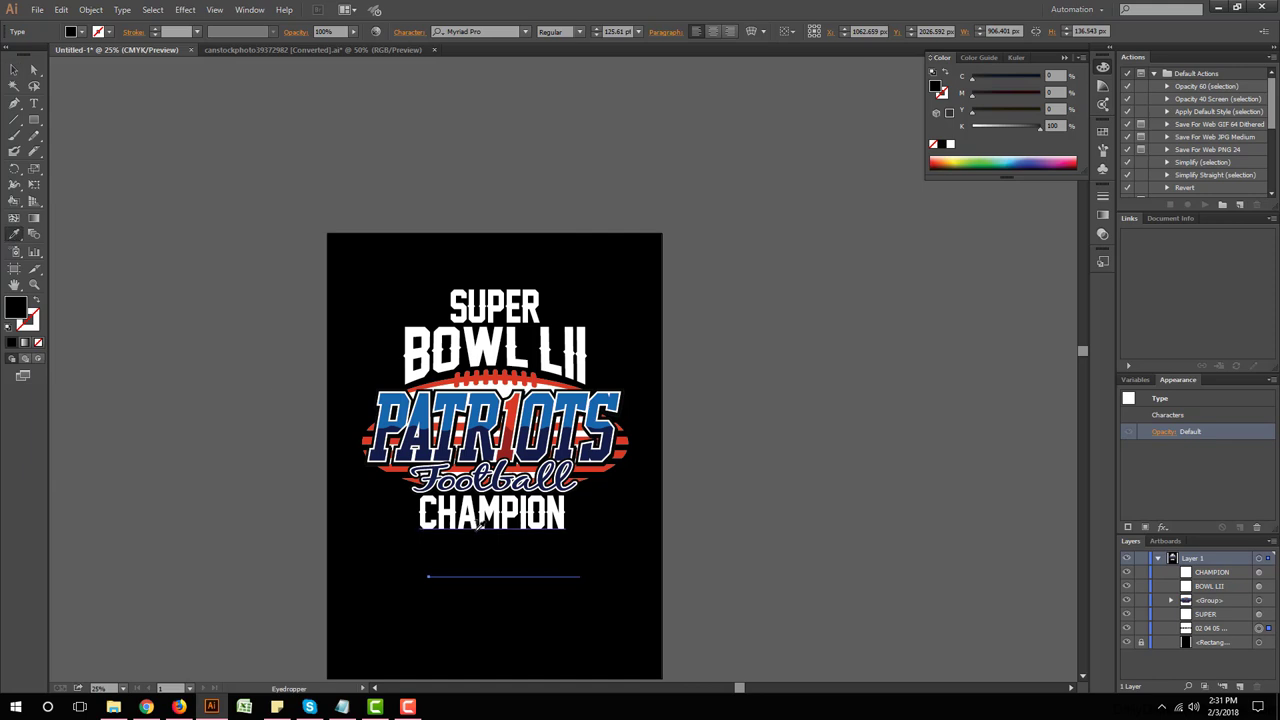
left_click(478, 513)
left_click(14, 72)
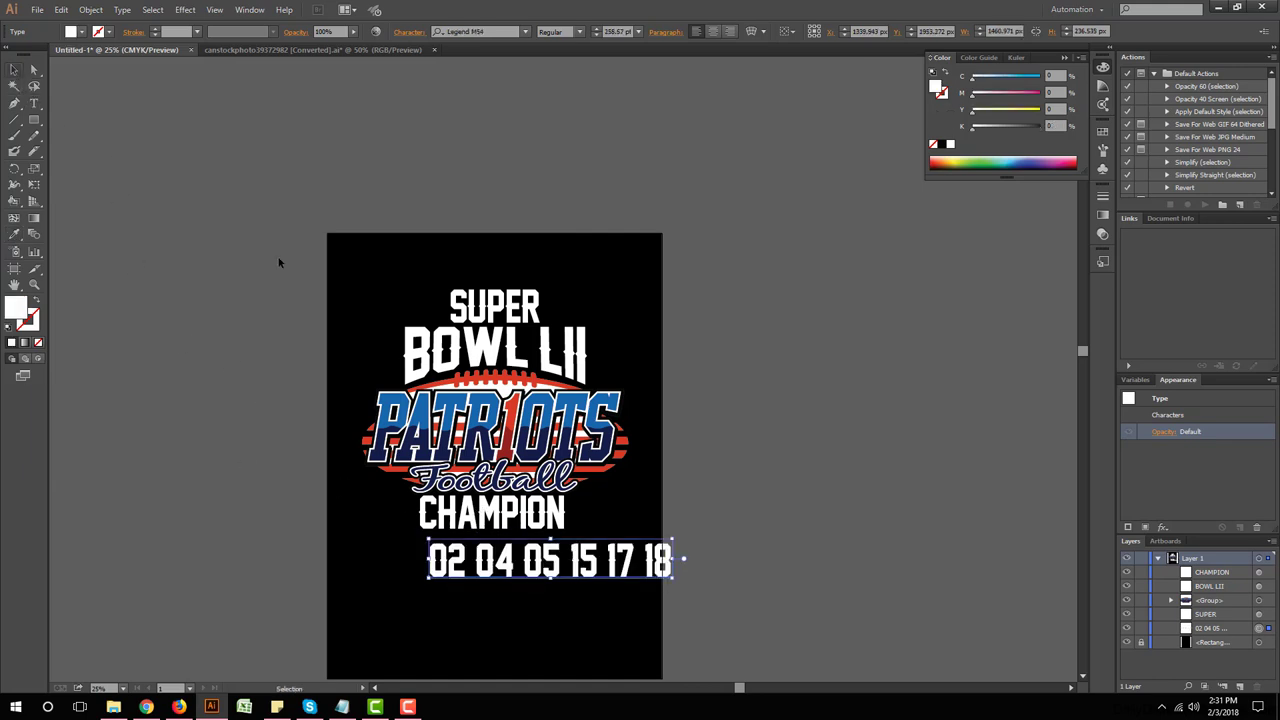
Step: Shrink the date line under CHAMPION, enlarge CHAMPION, and centre all artwork horizontally
mouse_move(673, 578)
left_mouse_down()
mouse_move(536, 546)
mouse_move(490, 562)
left_mouse_up()
key("ctrl+plus")
left_click(500, 495)
left_click_drag(498, 514, 518, 541)
key("ctrl+a")
left_click(443, 33)
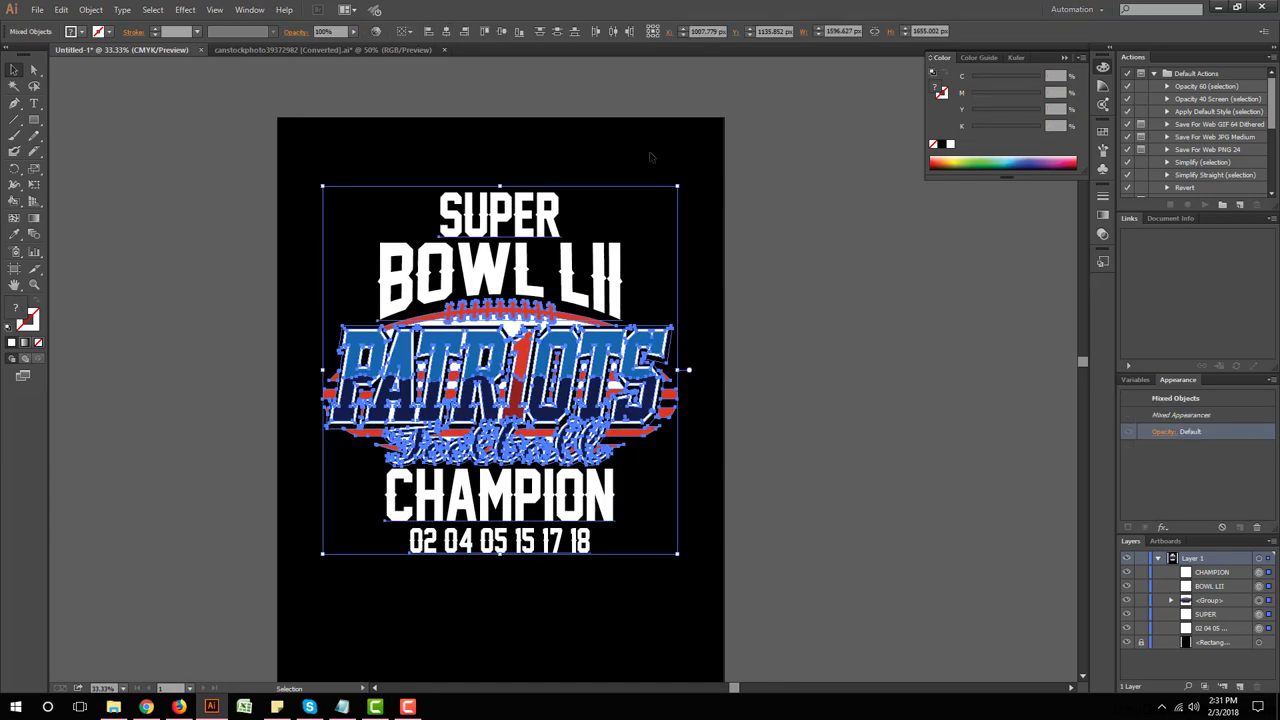
Step: Shrink SUPER slightly from its top and nudge it down toward BOWL LII
left_click(505, 210)
key("ctrl+plus")
key("ctrl+plus")
left_click_drag(508, 170, 508, 177)
double_click(530, 200)
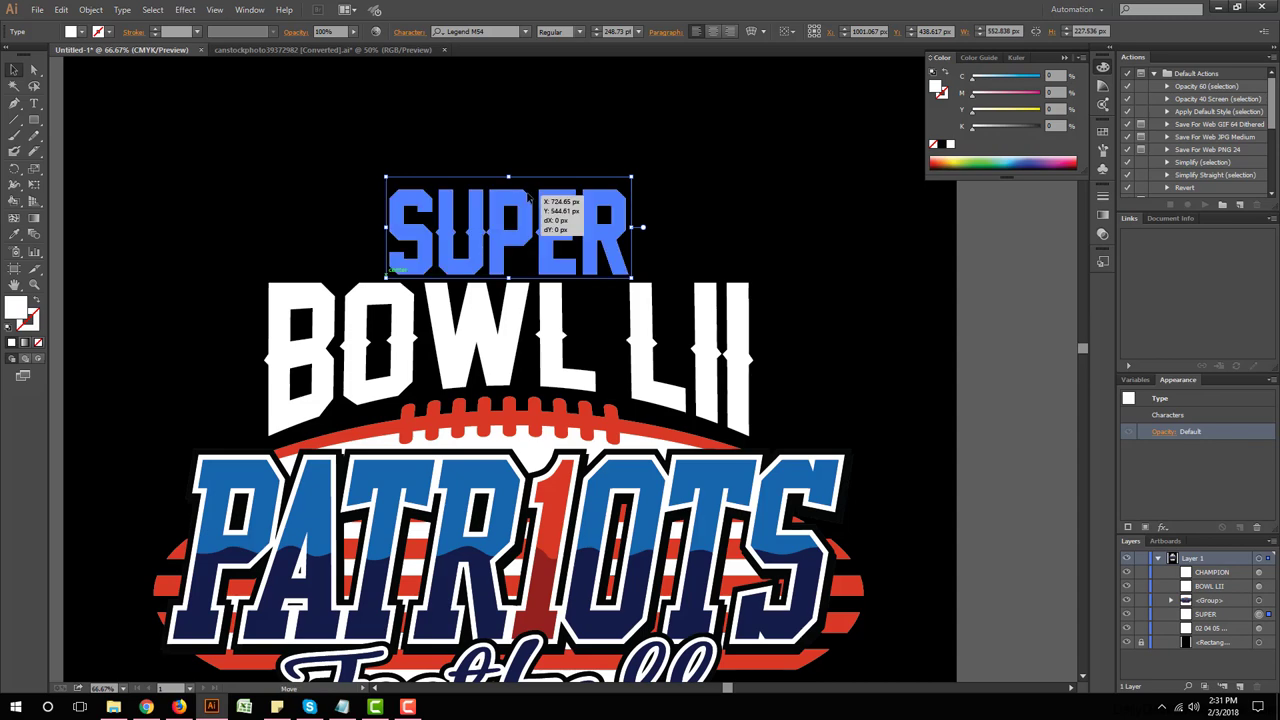
key("Escape")
left_click(531, 169)
key("ctrl+minus")
key("ctrl+minus")
key("ctrl+minus")
key("ctrl+plus")
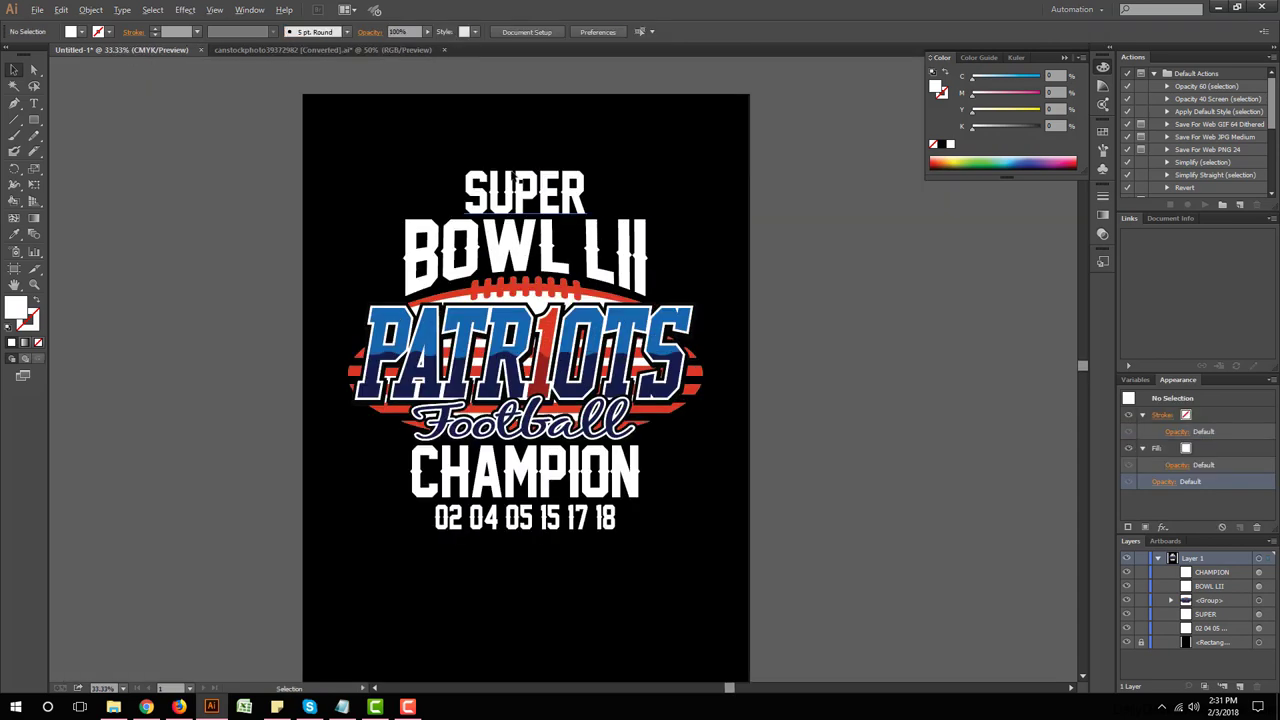
left_click(517, 180)
key("Down")
key("Down")
key("Down")
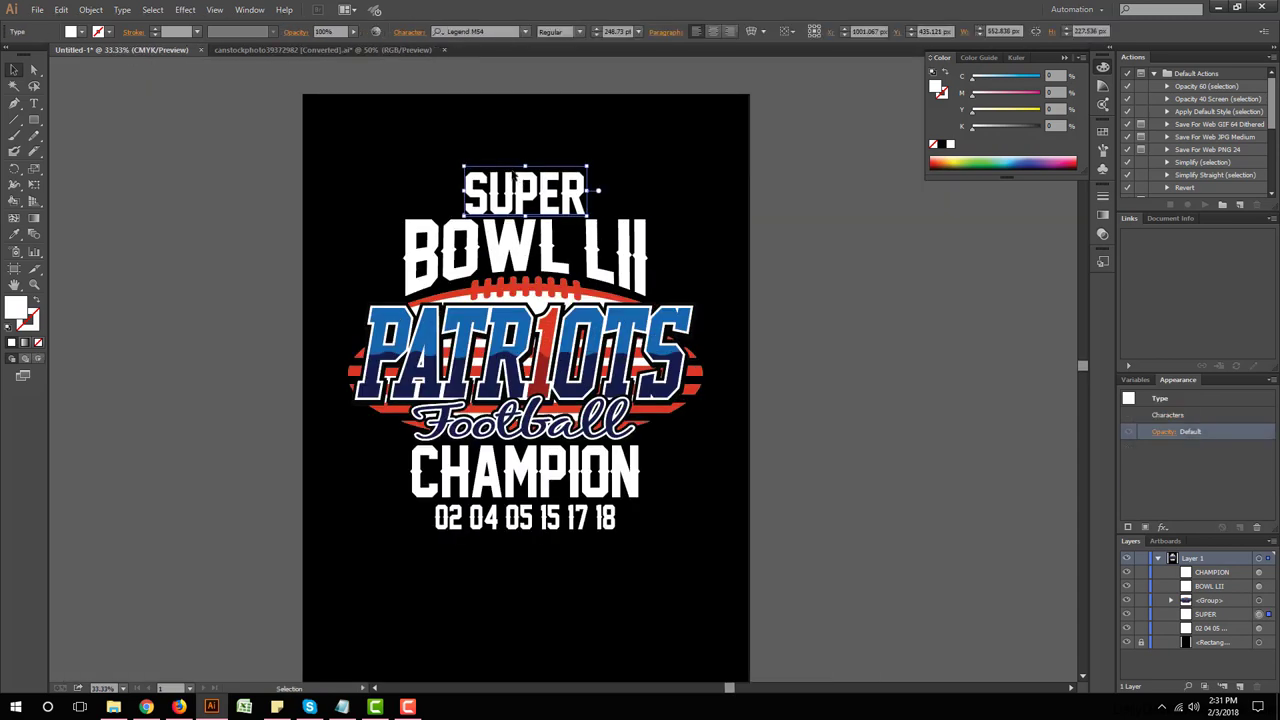
left_click(682, 213)
Step: Check the centred layout by selecting all the artwork and then BOWL LII
left_click_drag(648, 595, 273, 60)
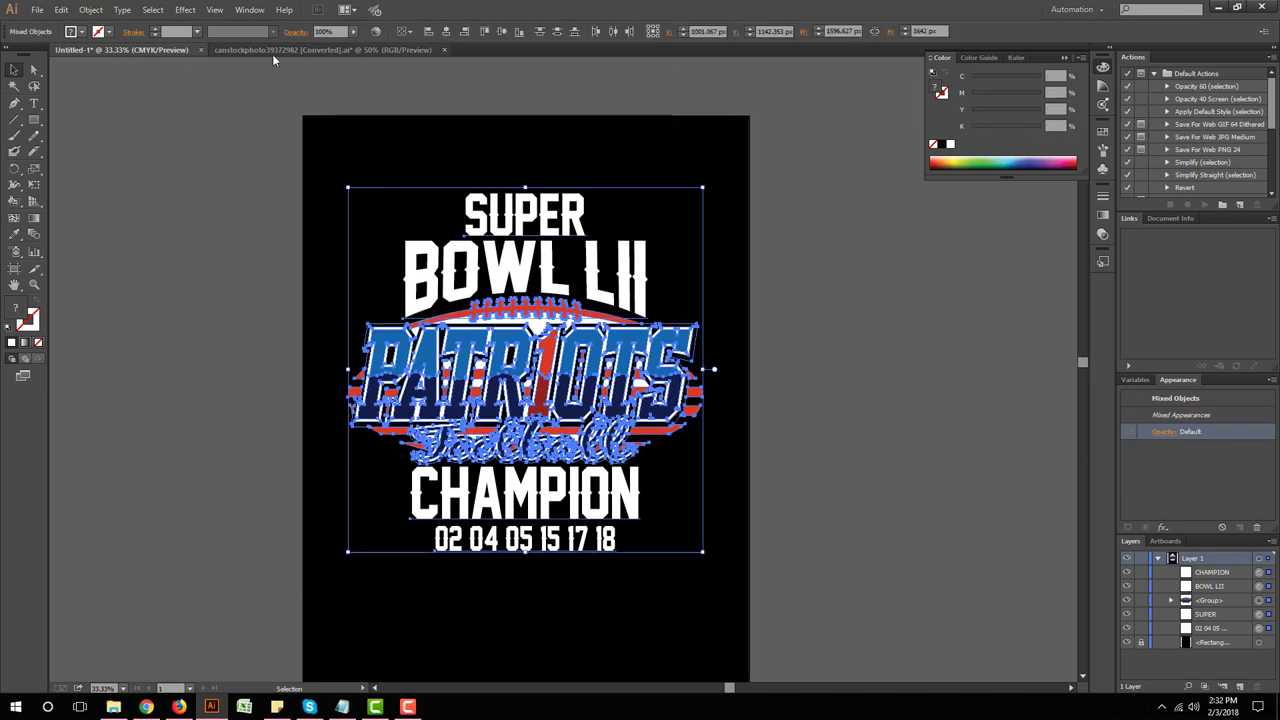
left_click(203, 251)
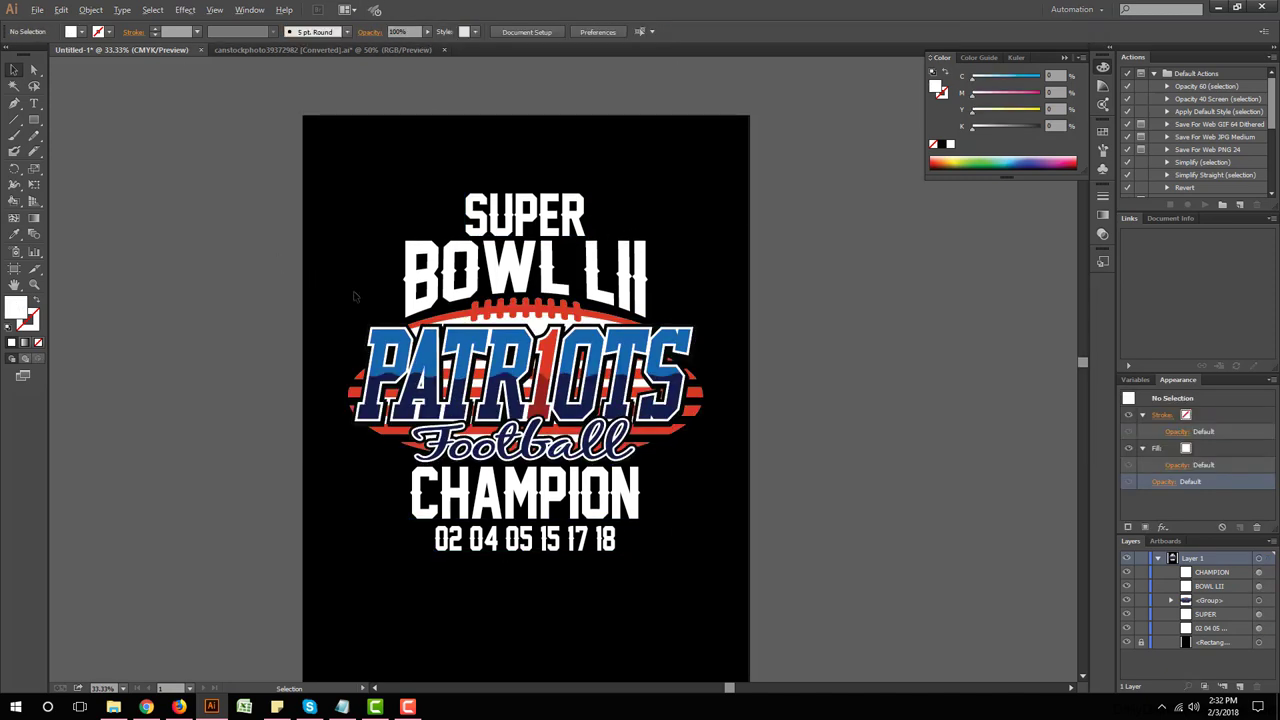
scroll(757, 386, "down", 2)
scroll(640, 386, "down", 2)
scroll(640, 386, "up", 1)
scroll(540, 322, "up", 2)
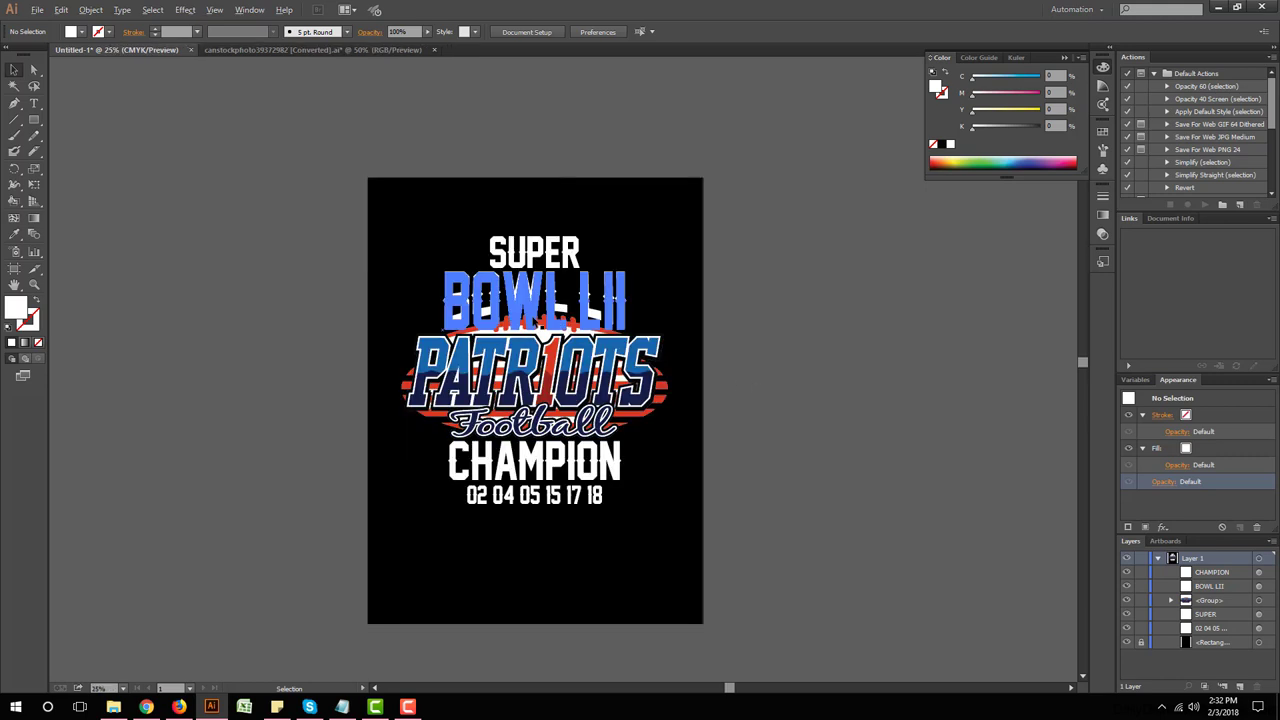
scroll(540, 322, "up", 2)
left_click(540, 320)
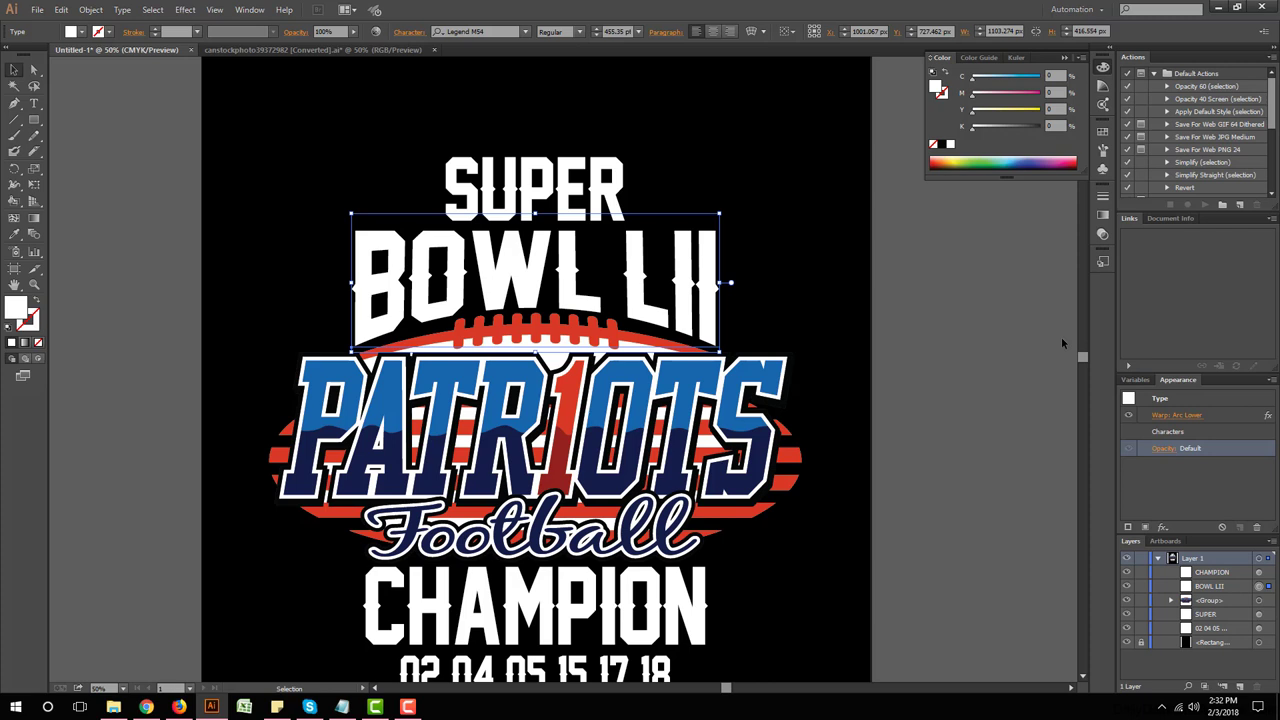
left_click(782, 191)
Step: Shrink SUPER slightly more from its top and recheck the full artwork selection
left_click(507, 180)
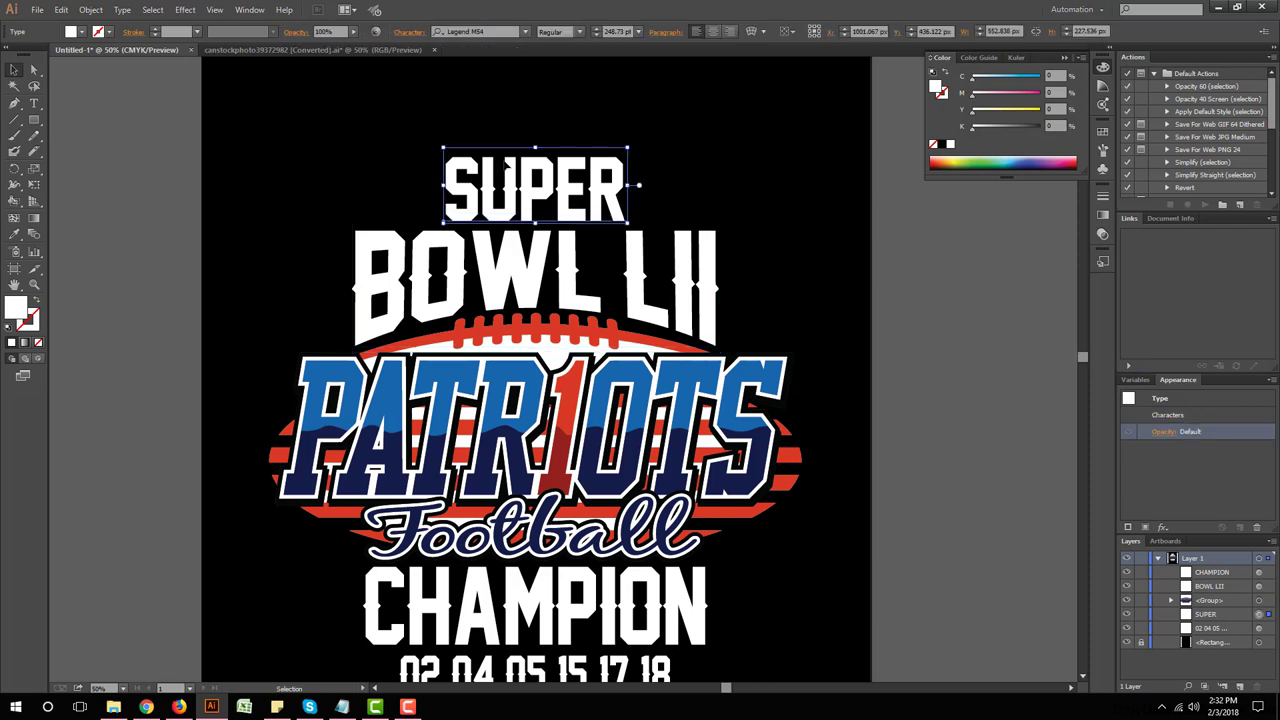
left_click_drag(535, 150, 600, 155)
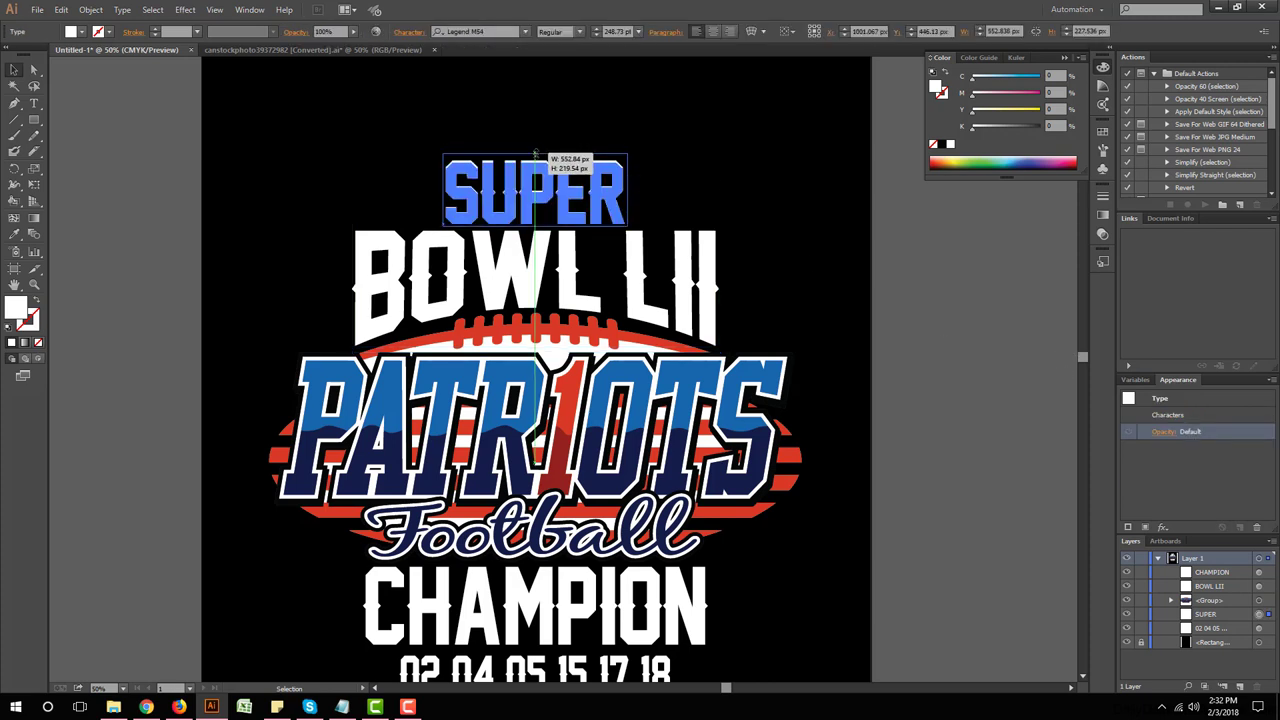
left_click(612, 158)
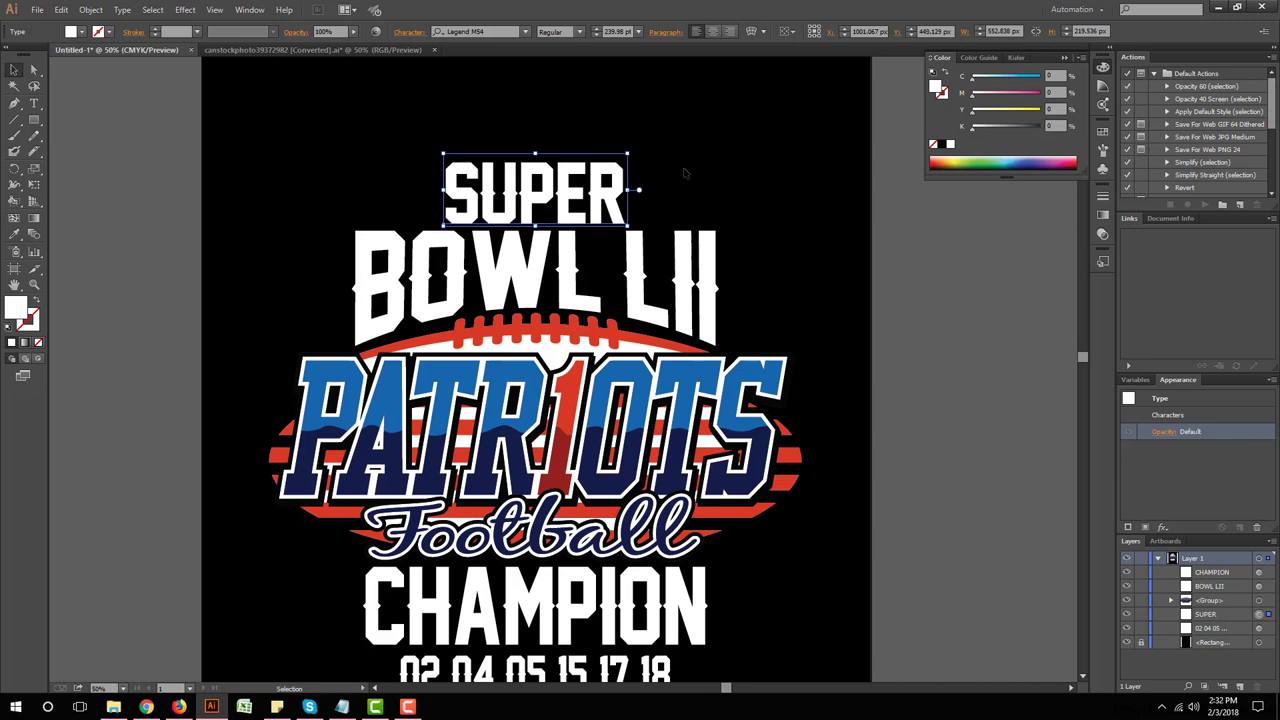
scroll(608, 214, "down", 3)
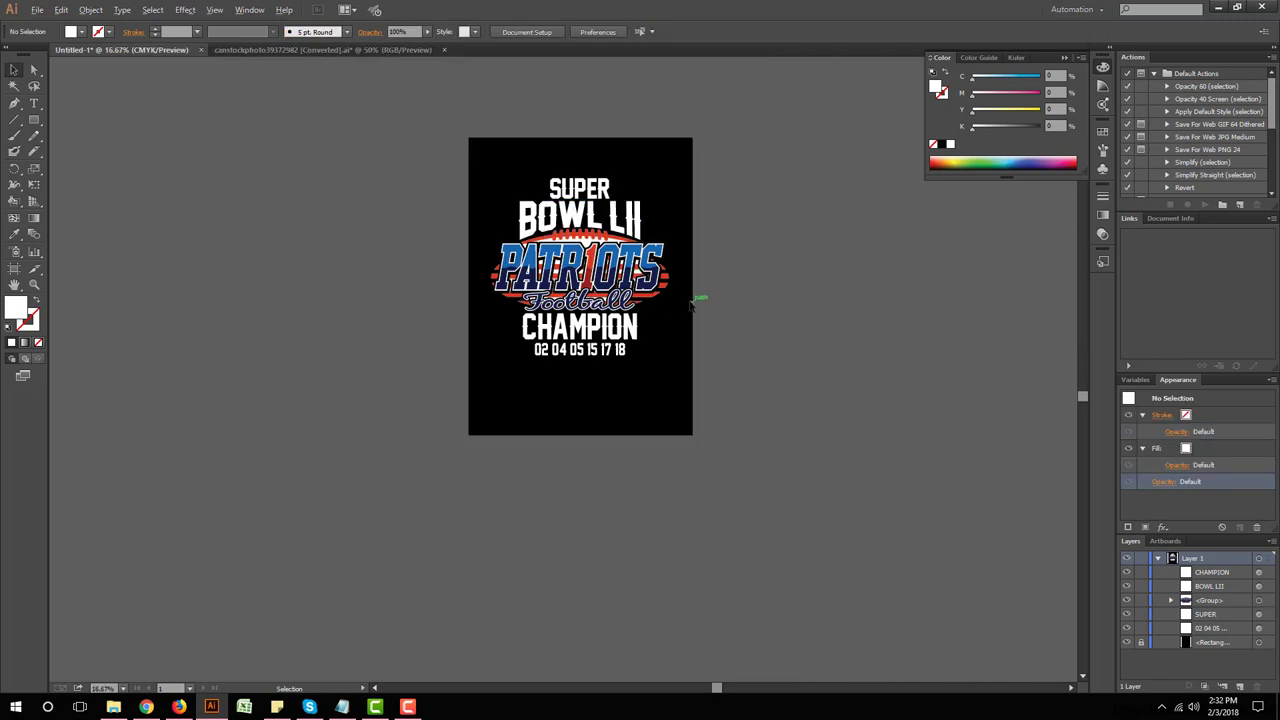
key("ctrl+a")
scroll(676, 152, "up", 2)
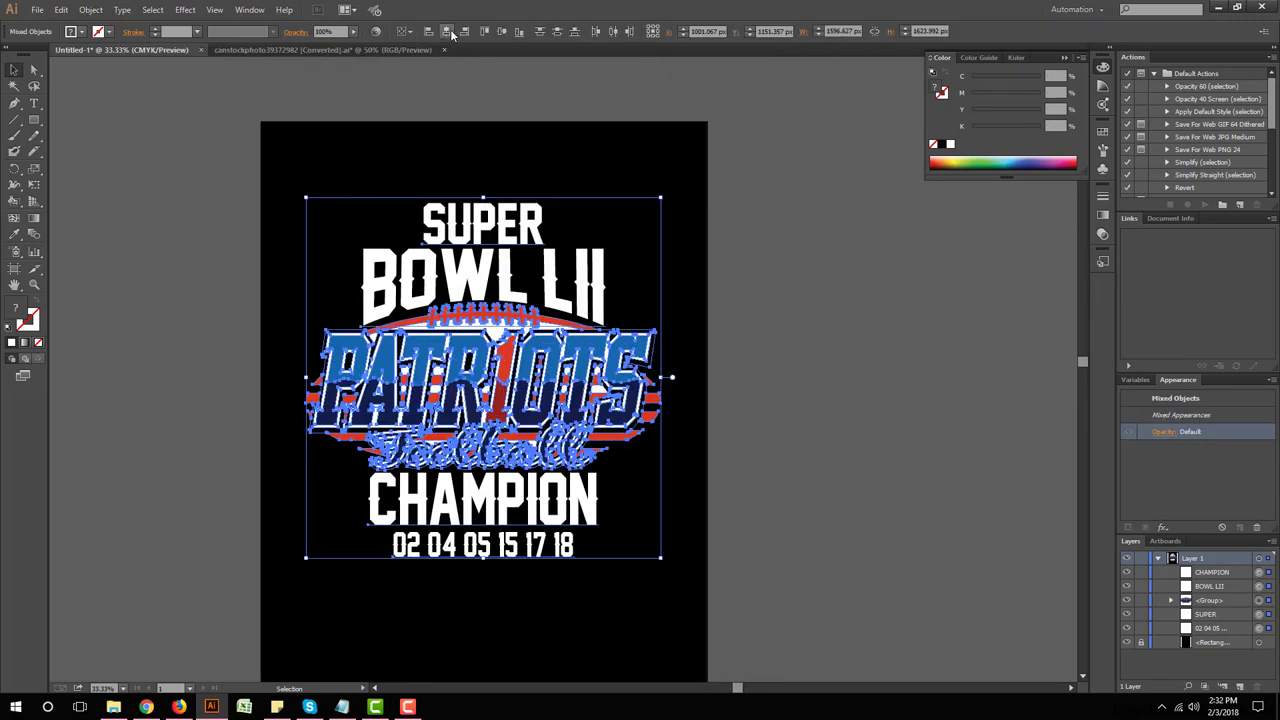
left_click(728, 214)
left_click(582, 288)
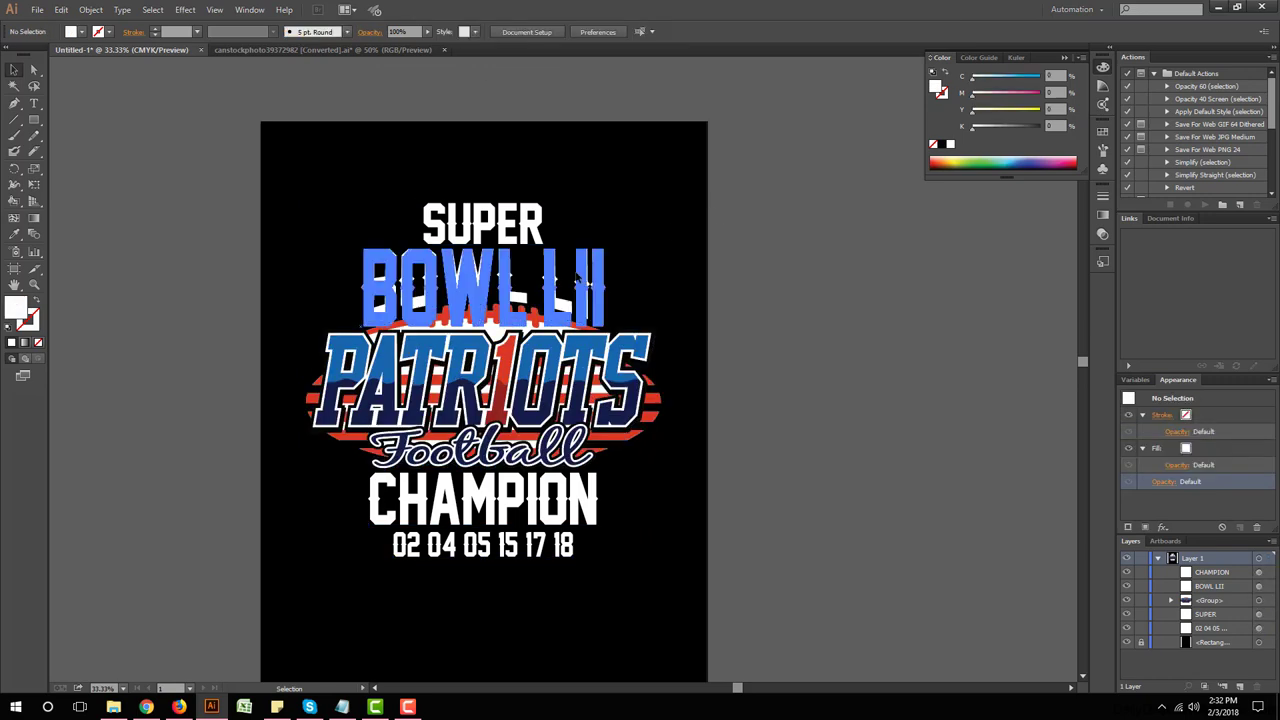
Step: Duplicate BOWL LII onto the pasteboard and give the copy a new 20 pt stroke
left_click_drag(585, 287, 1005, 305)
scroll(778, 390, "down", 1)
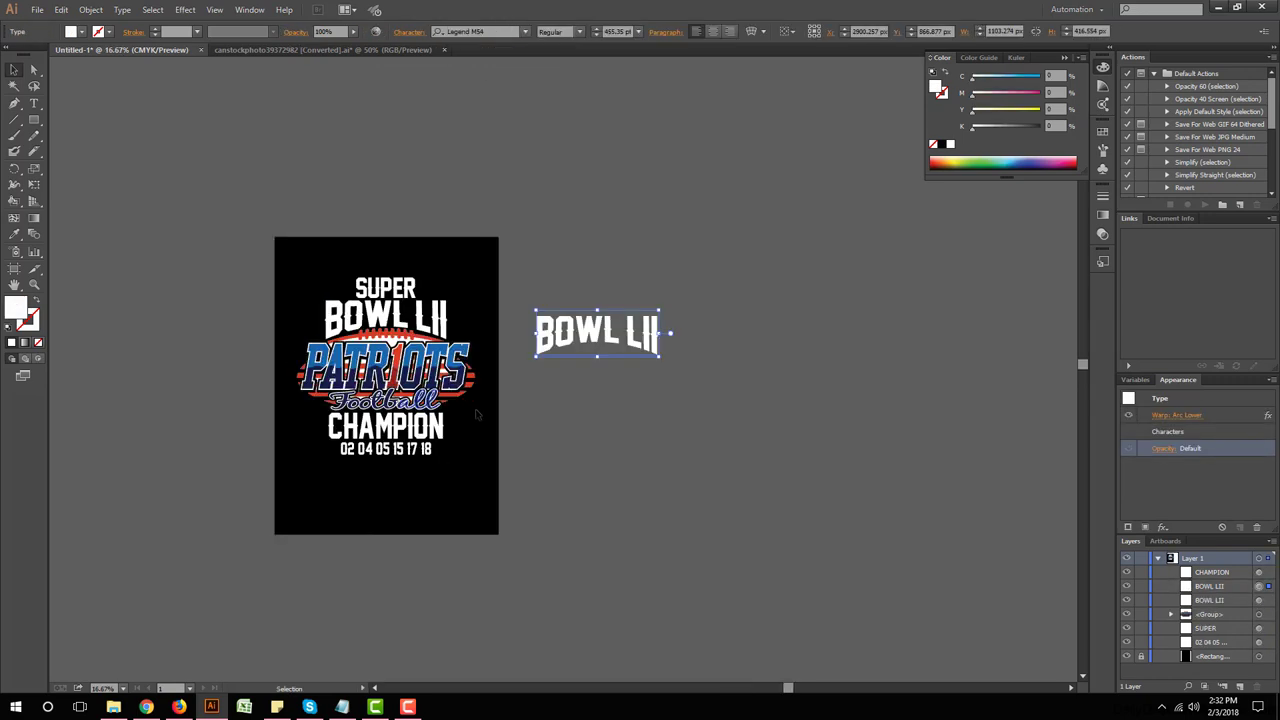
left_click(1271, 380)
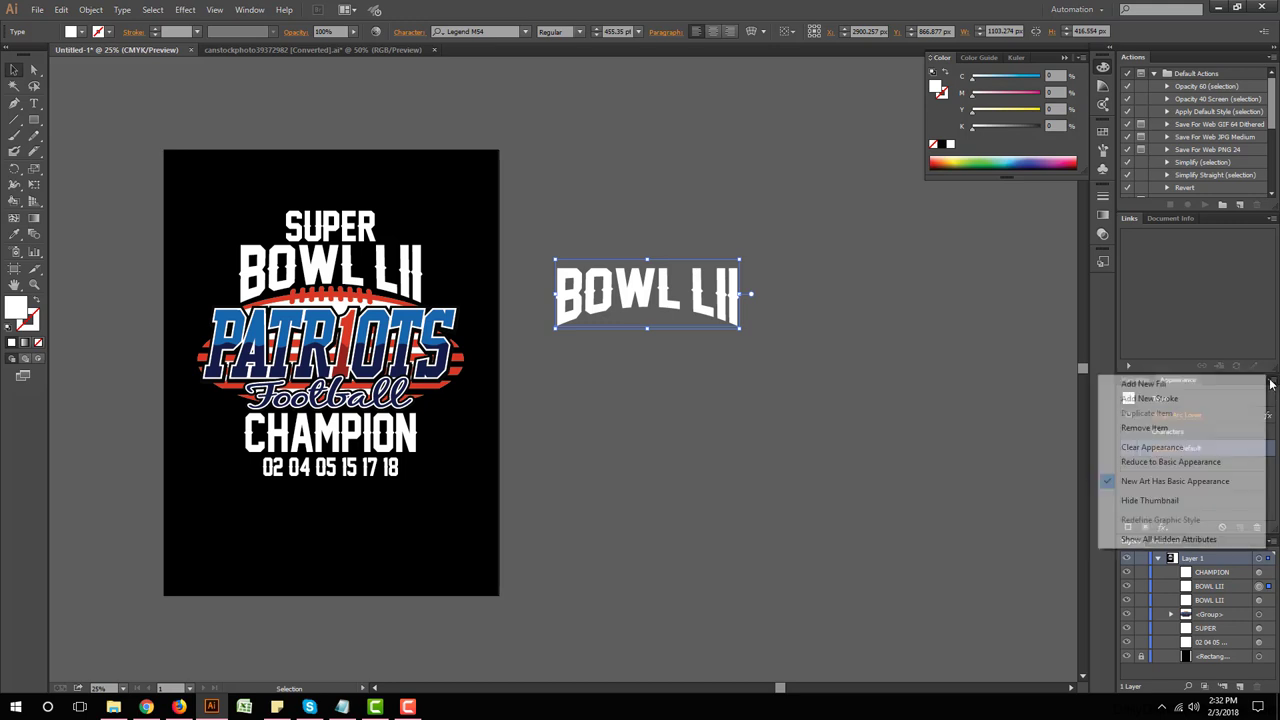
left_click(1236, 398)
left_click(1248, 431)
left_click(1230, 374)
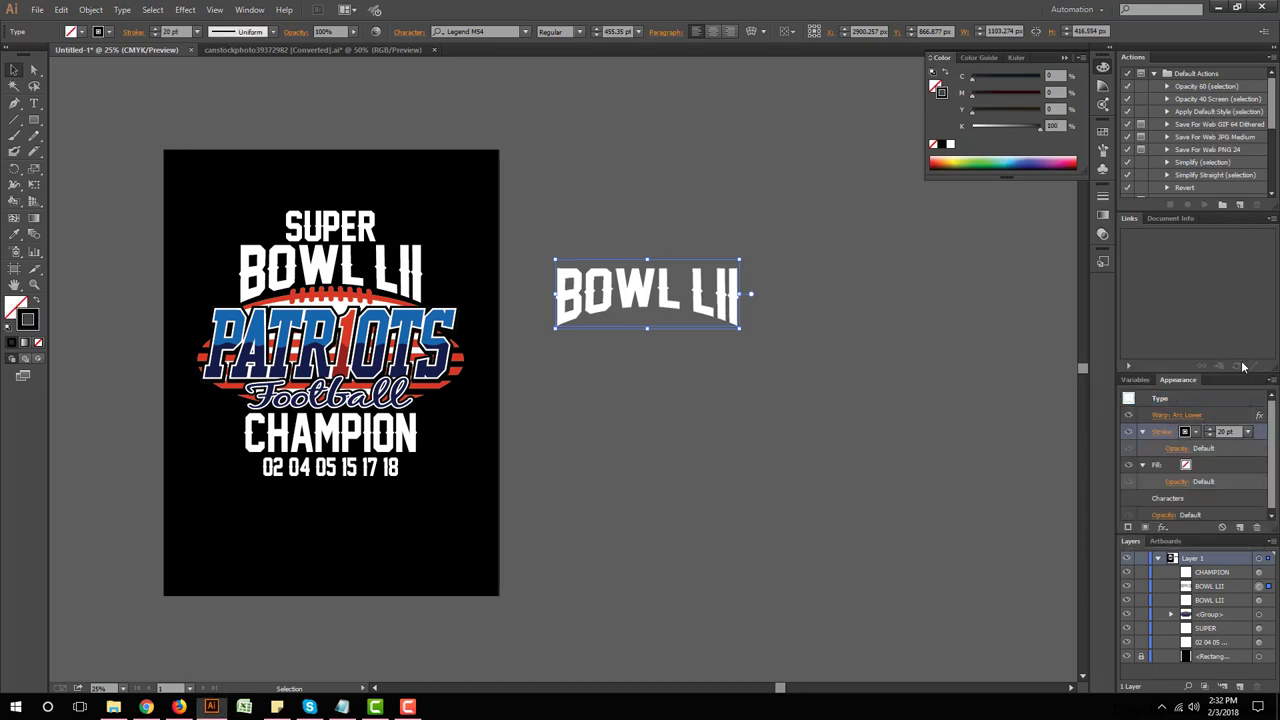
Step: Expand the outlined BOWL LII copy's appearance, fill and stroke into shapes
left_click_drag(851, 385, 565, 207)
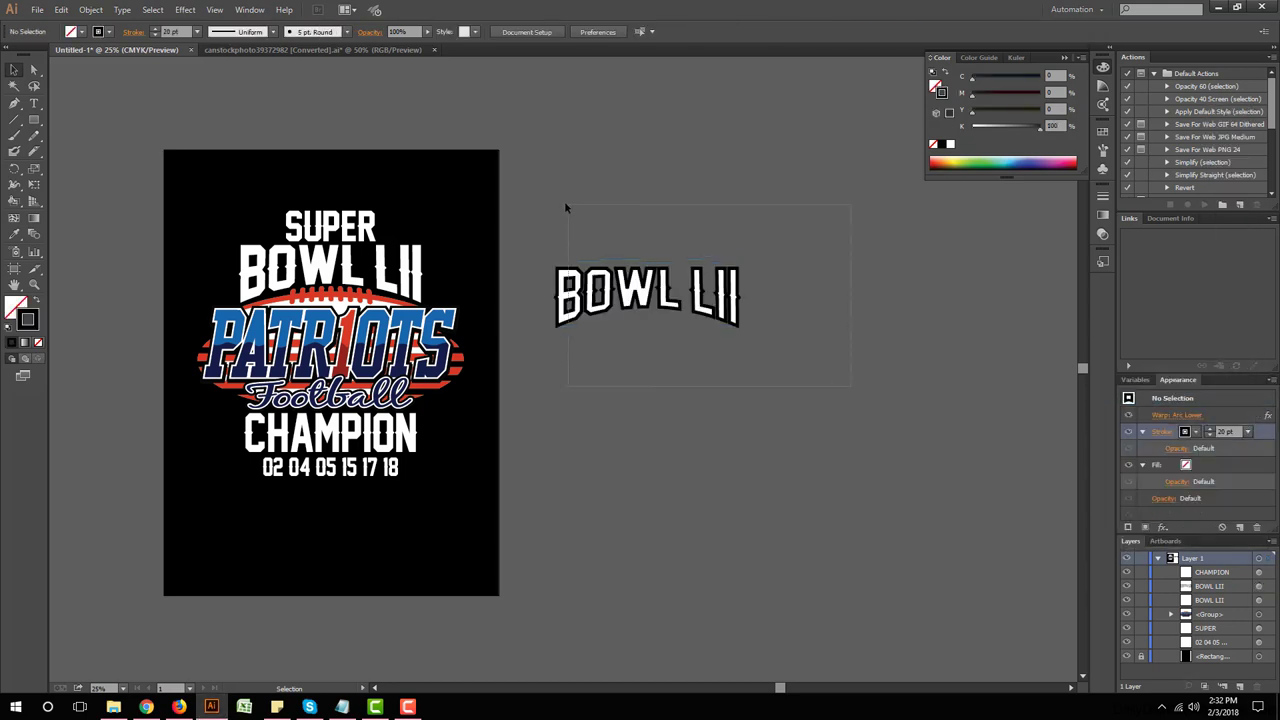
left_click(91, 9)
left_click(130, 166)
left_click(91, 9)
left_click(130, 149)
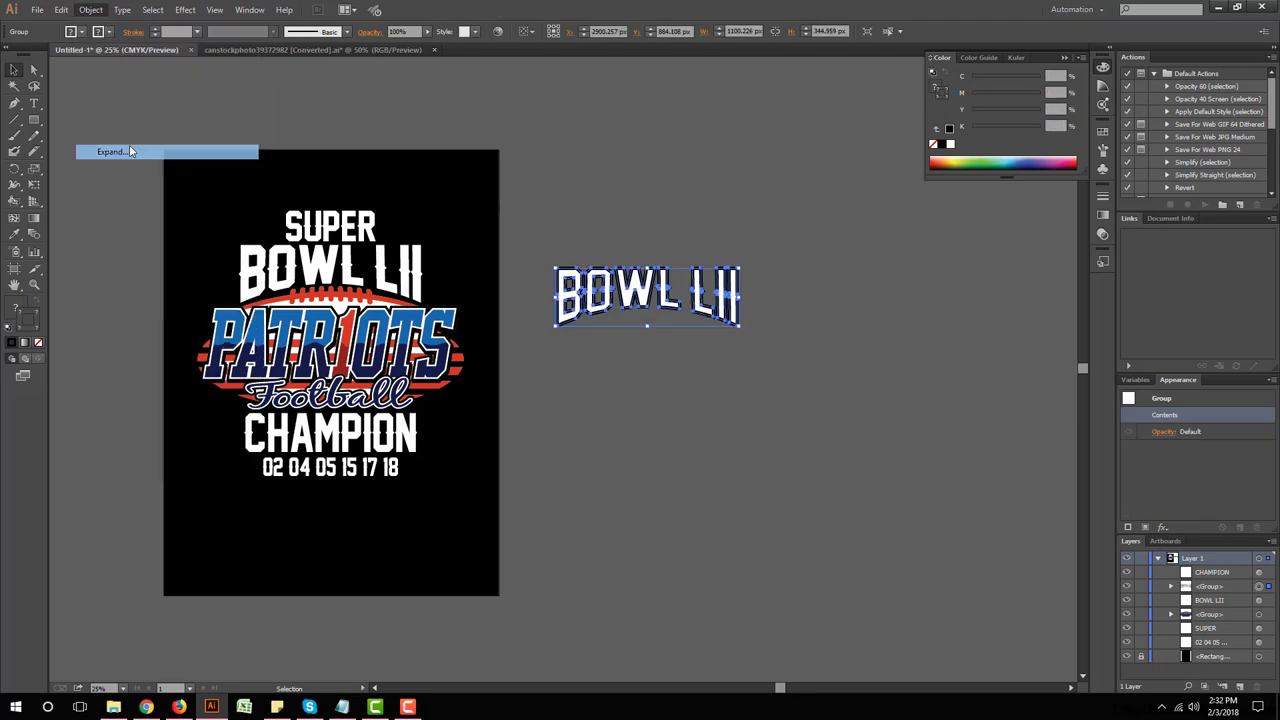
left_click(610, 428)
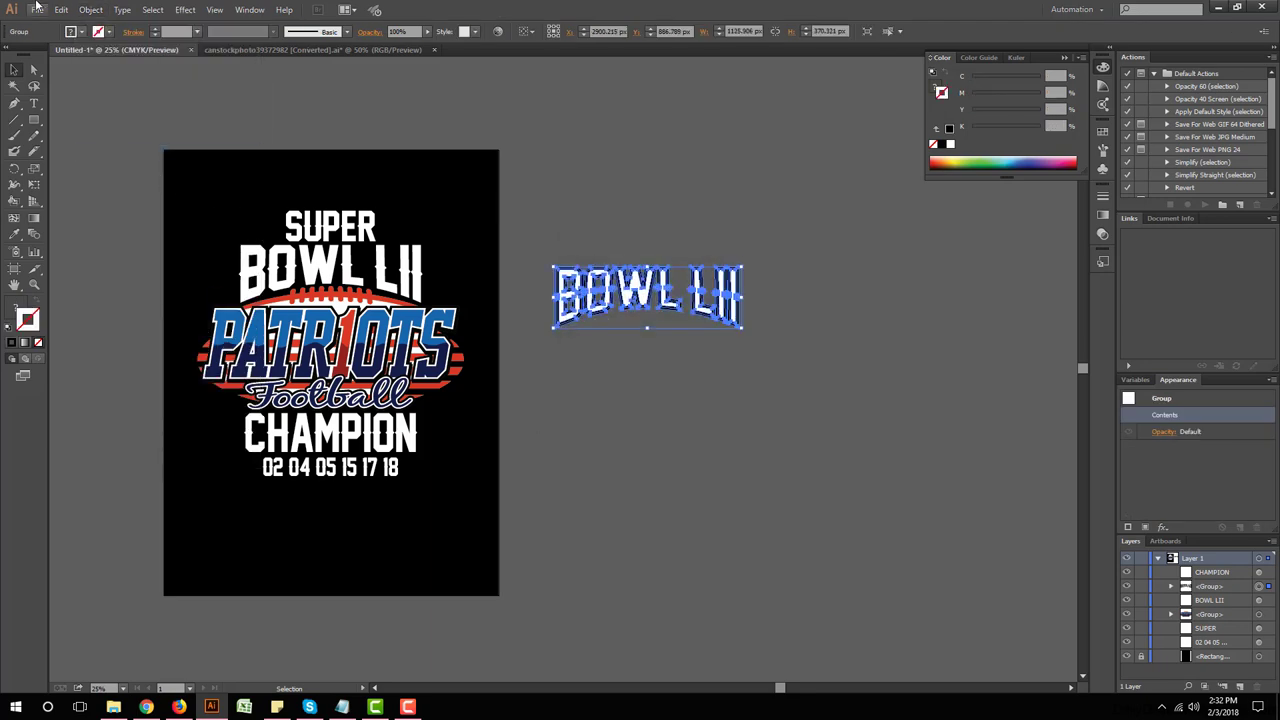
left_click(91, 9)
left_click(120, 151)
Step: Merge the expanded outline and letters into solid shapes with Pathfinder Merge
left_click(249, 9)
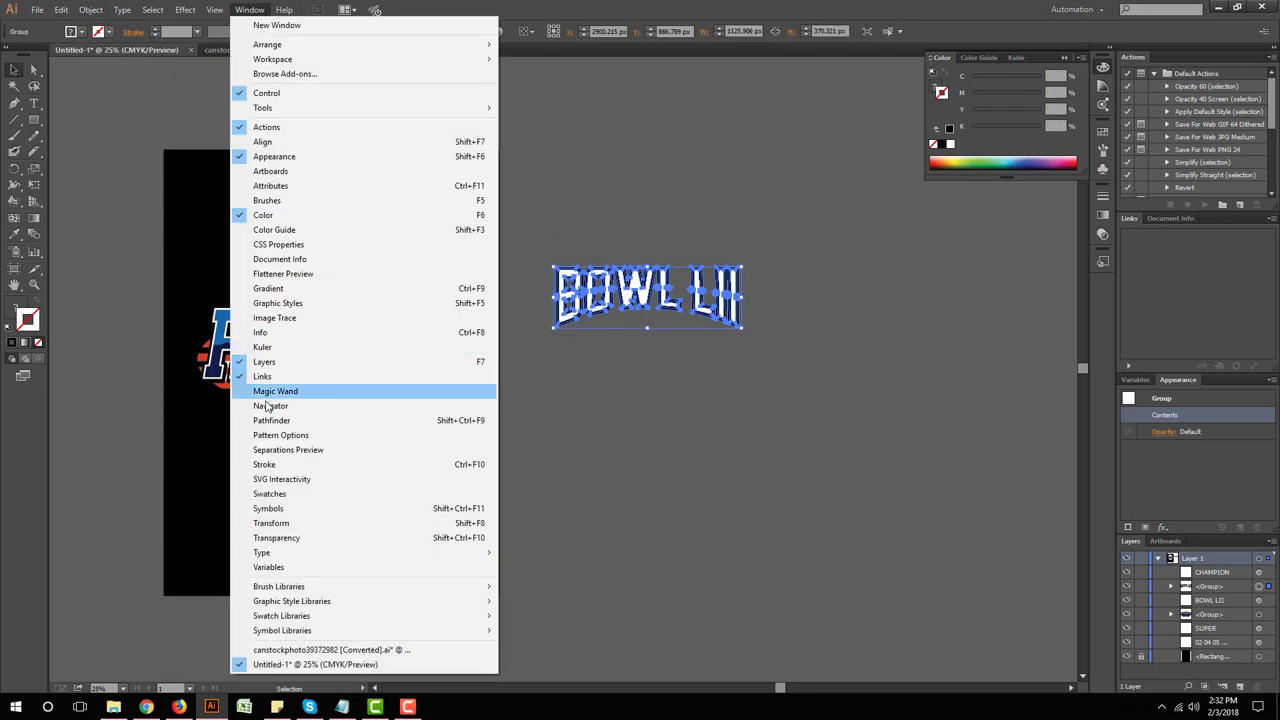
left_click(280, 419)
left_click(296, 158)
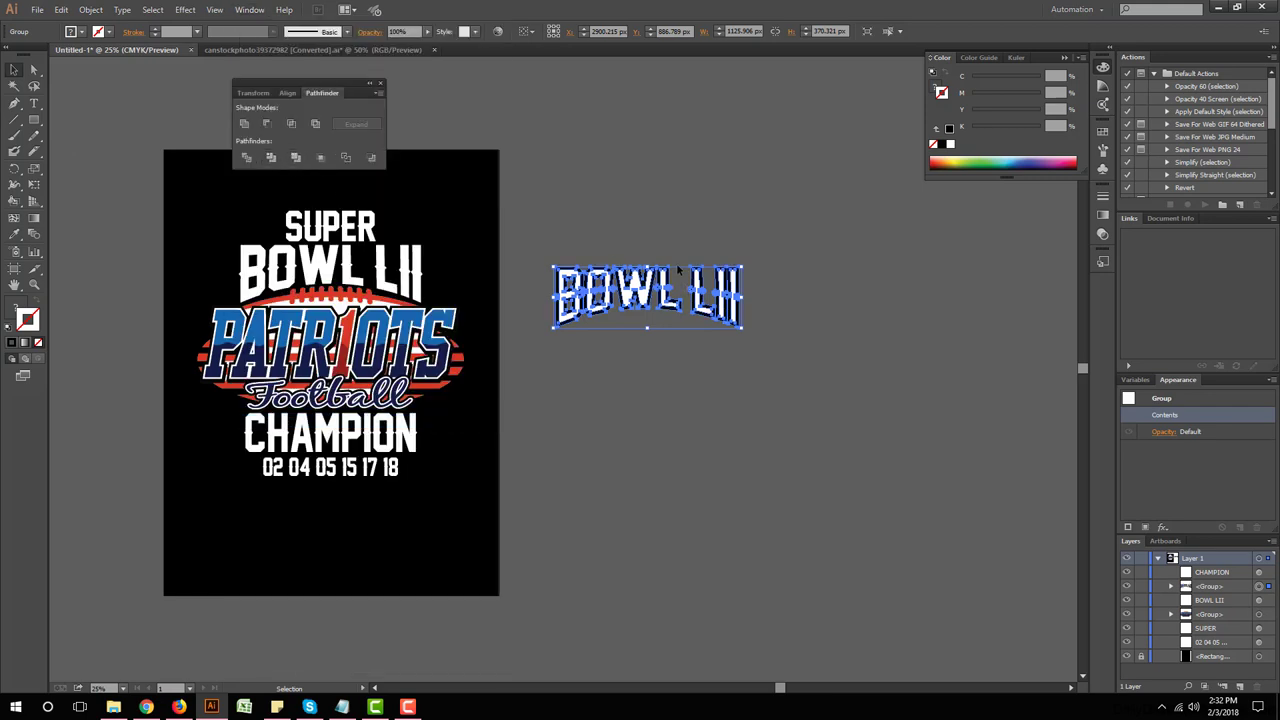
left_click(381, 84)
Step: Ungroup the BOWL LII copy, group the white letter fills, move them down, and delete the black outlines
scroll(689, 292, "up", 3)
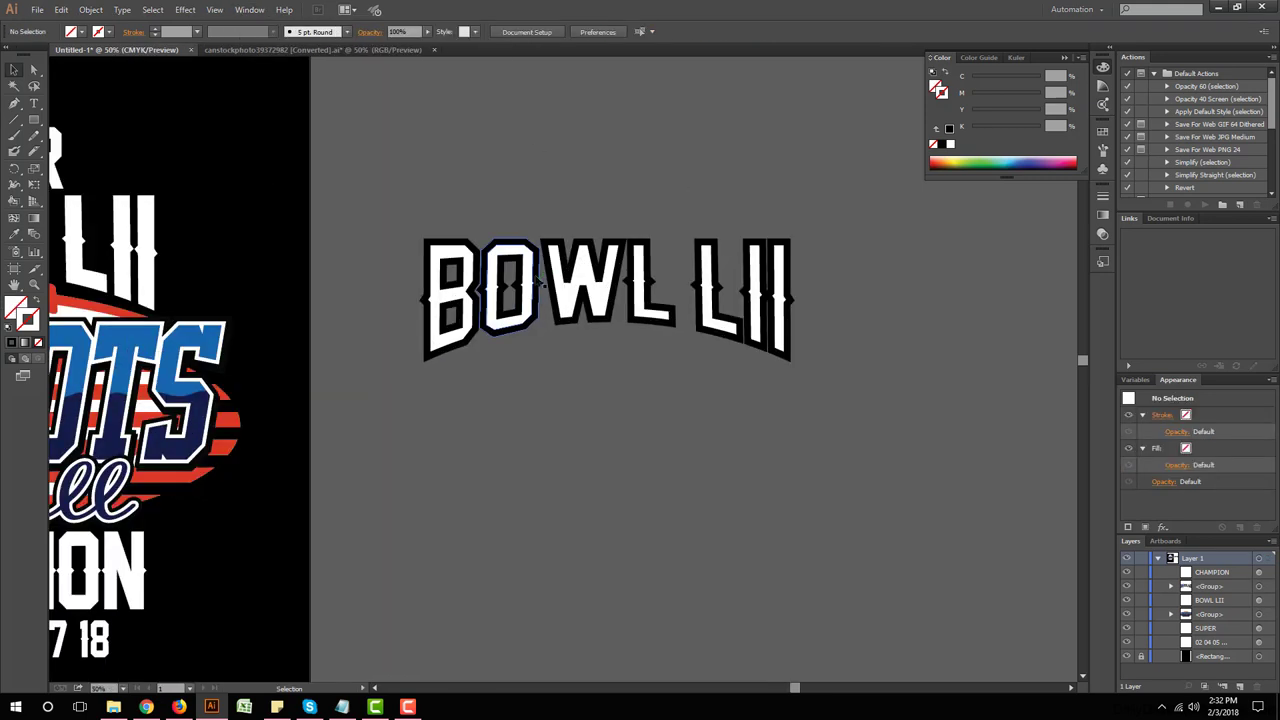
right_click(537, 278)
left_click(563, 353)
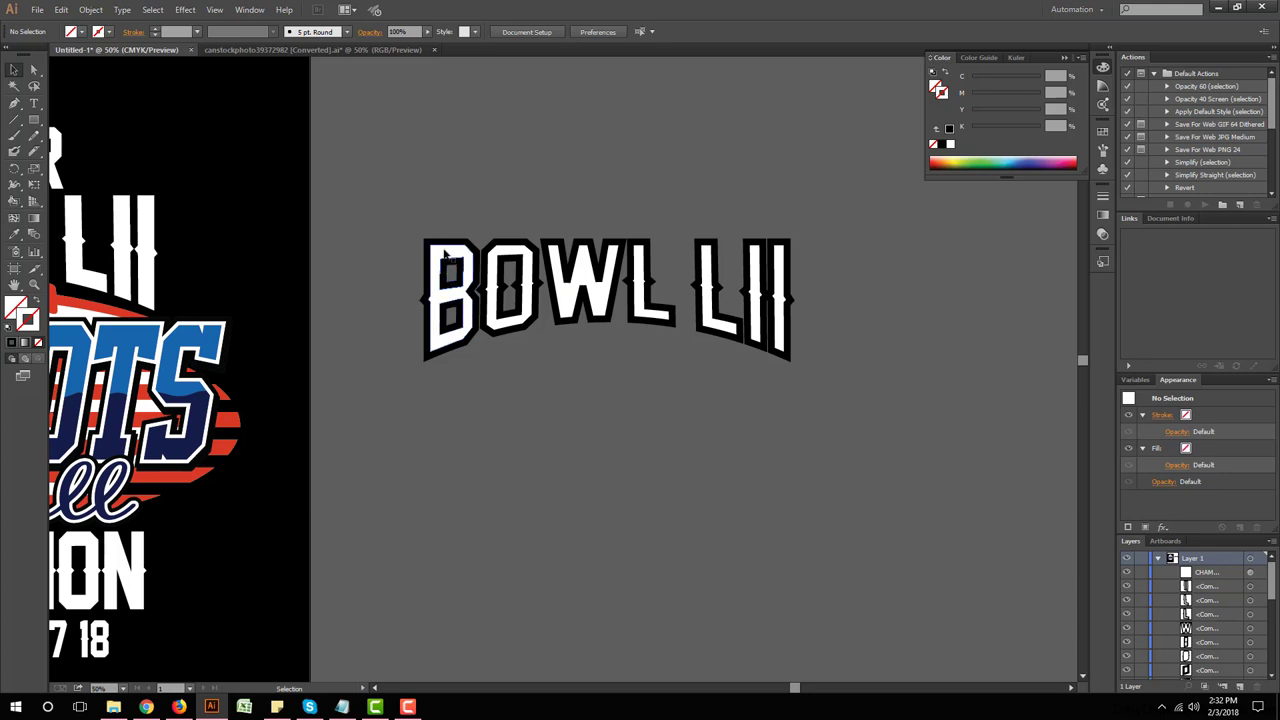
left_click(445, 300)
left_click(507, 262, "shift")
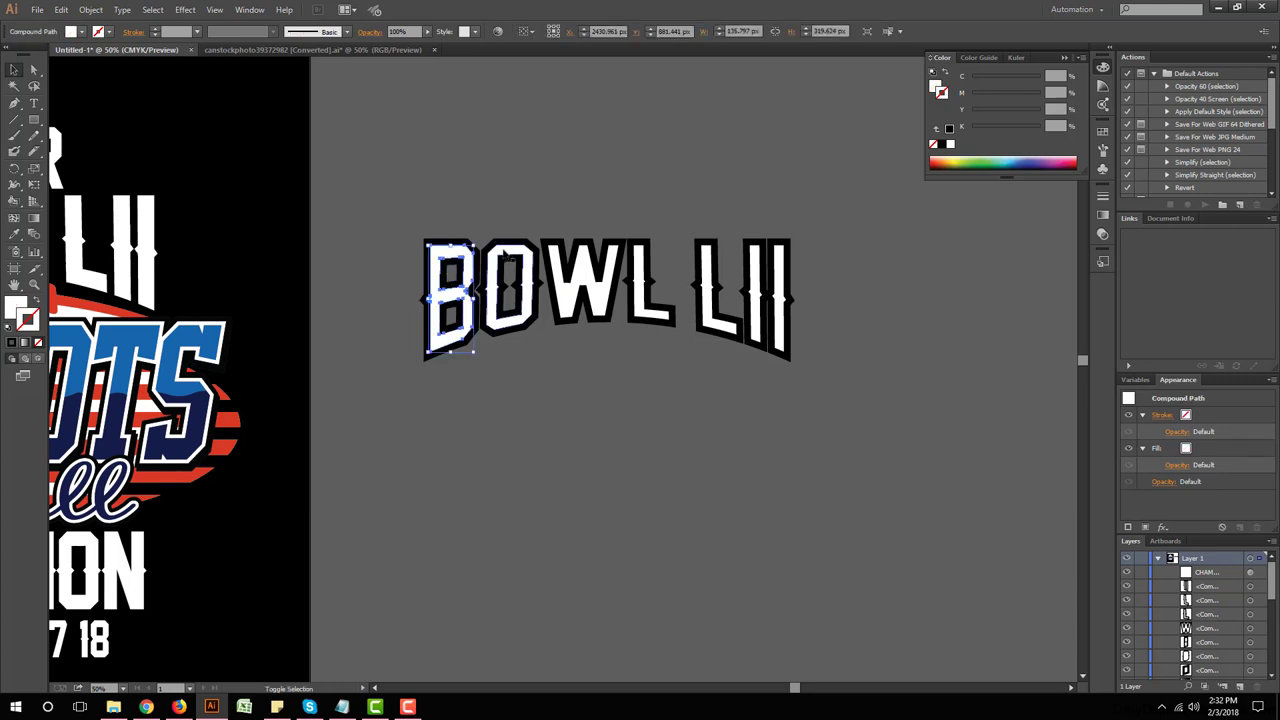
left_click(570, 268, "shift")
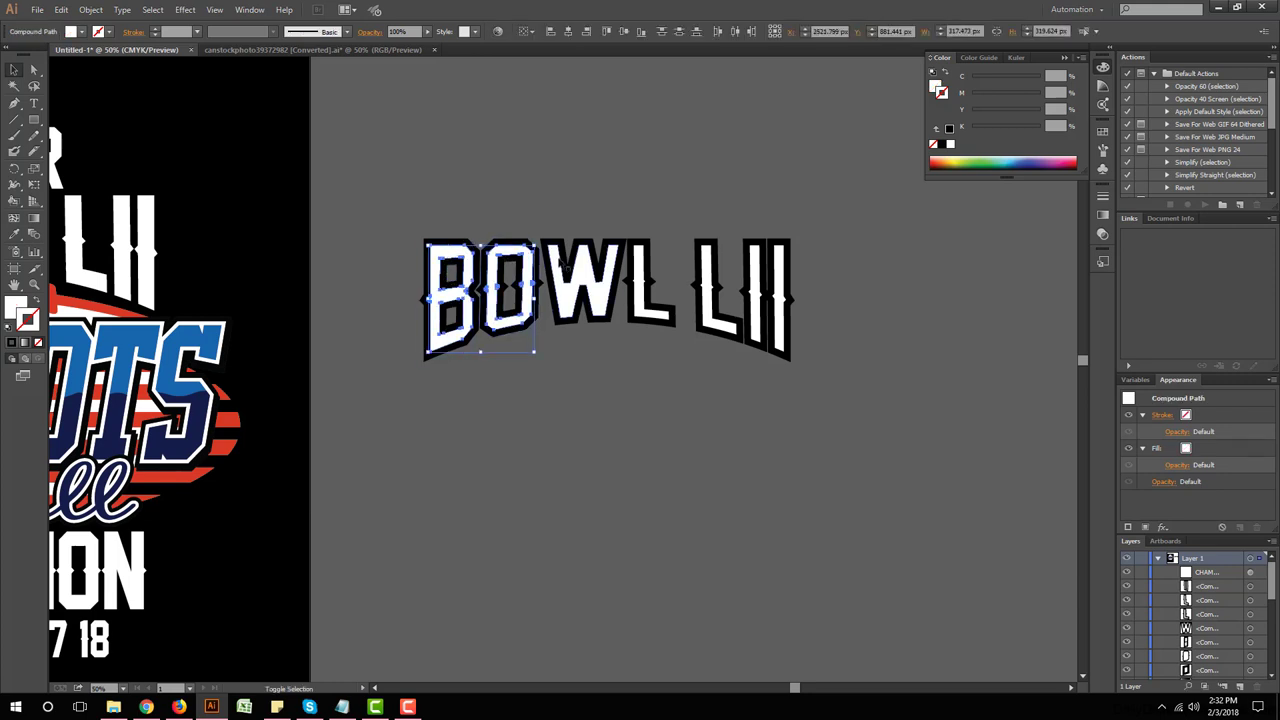
left_click(645, 305, "shift")
left_click(712, 300, "shift")
left_click(768, 340, "shift")
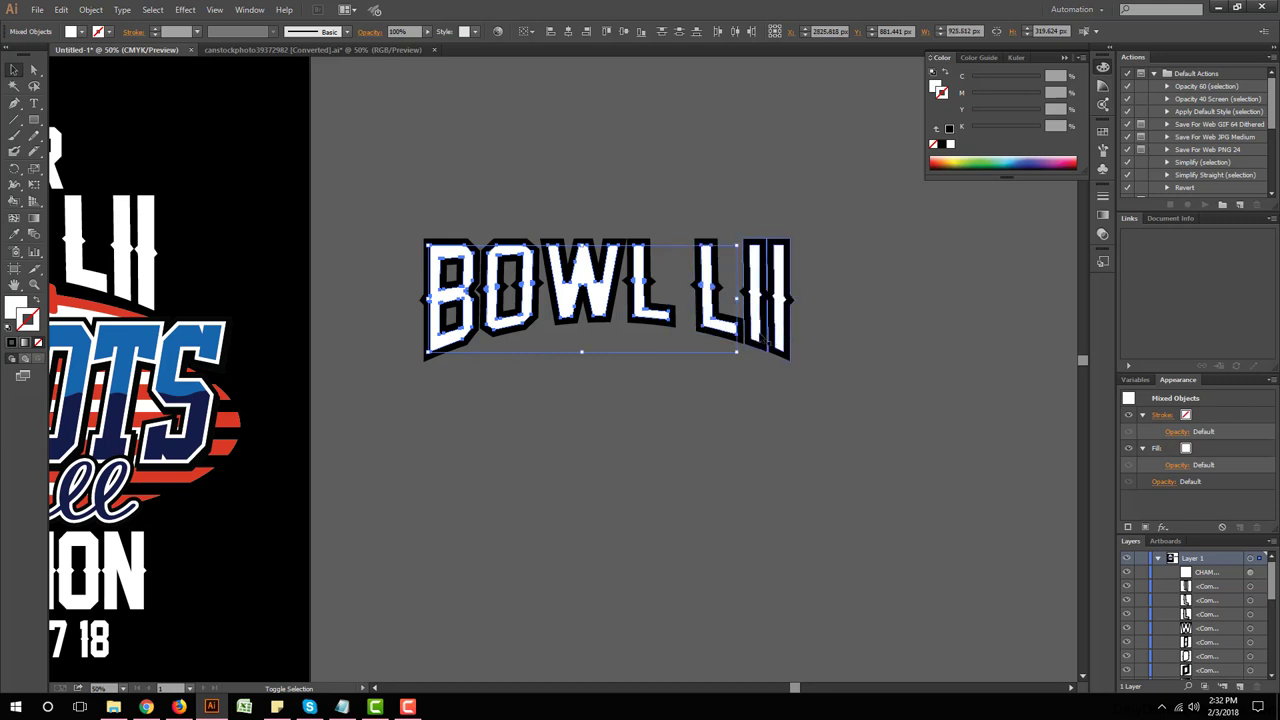
left_click(755, 338, "shift")
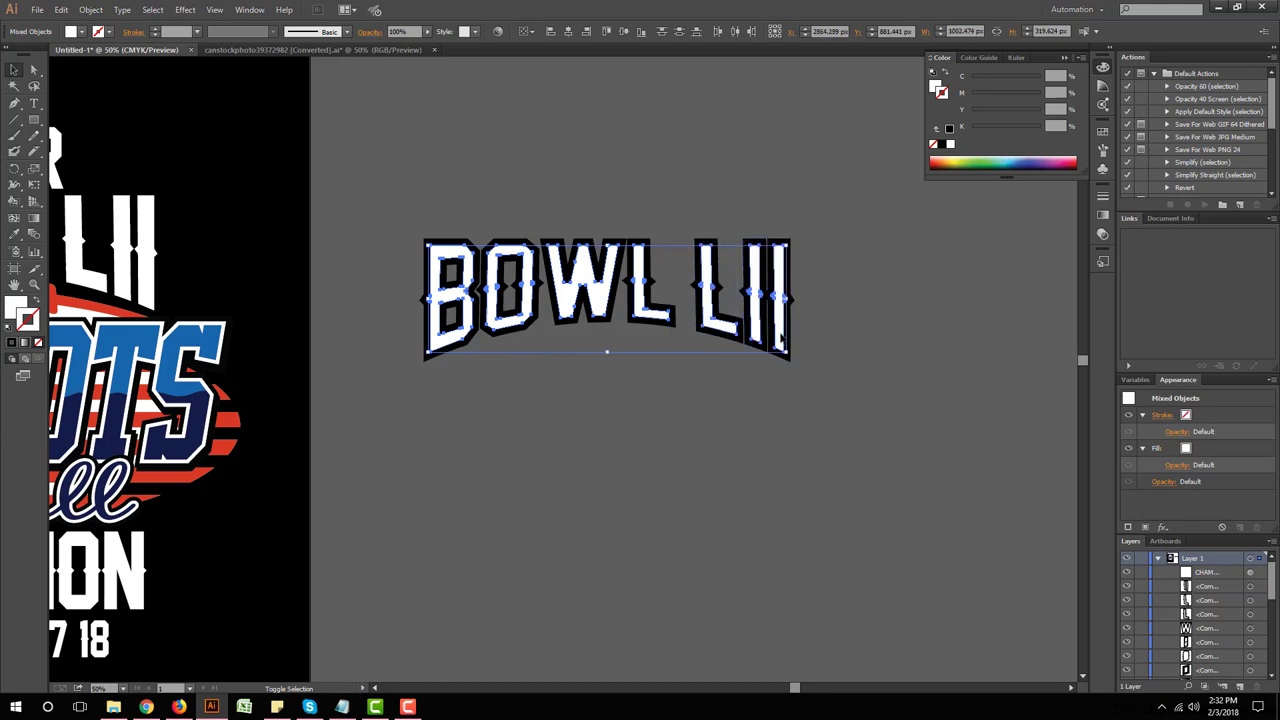
key("ctrl+g")
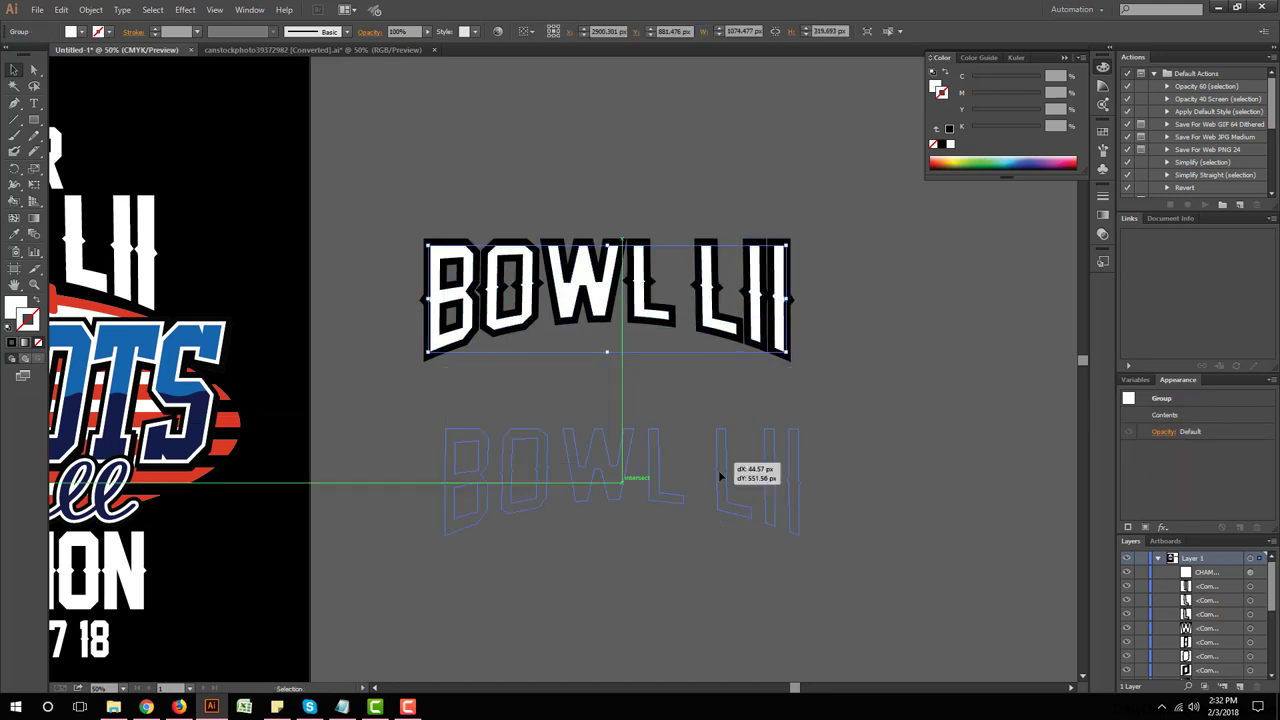
left_click_drag(709, 288, 719, 520)
left_click_drag(434, 398, 800, 320)
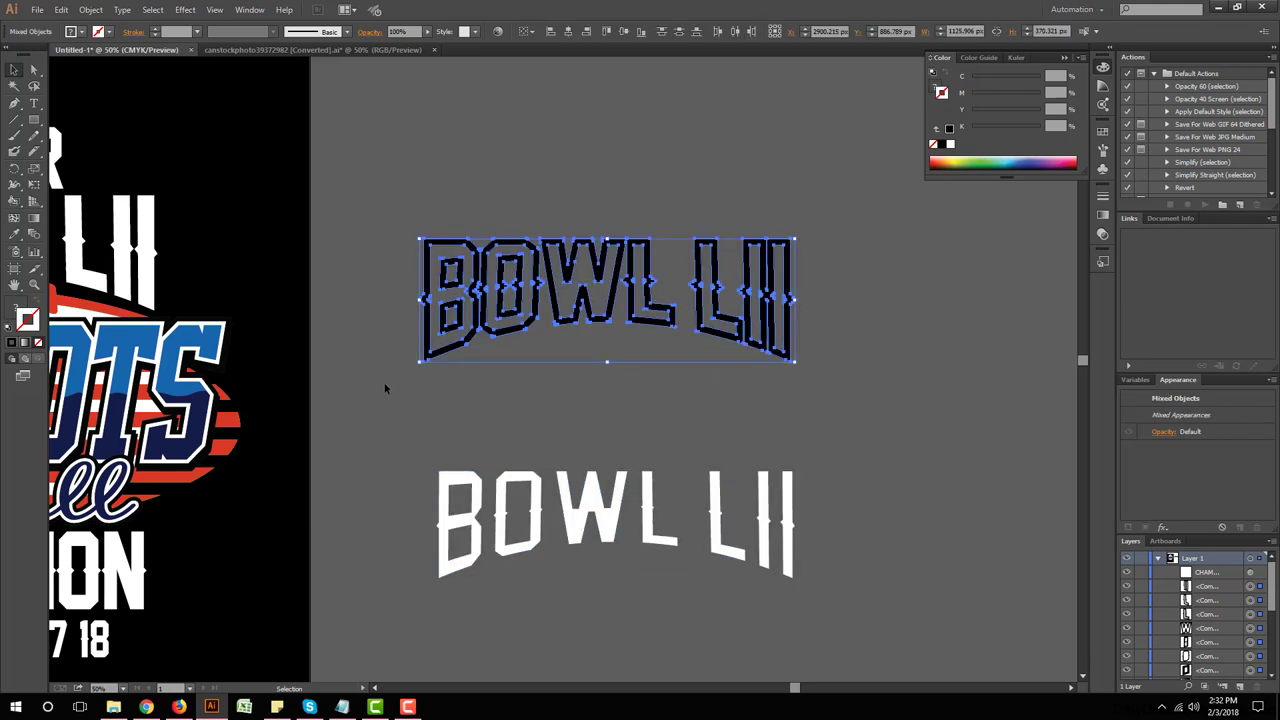
key("Delete")
Step: Slice the white letters with a wavy Knife cut, delete the top pieces, and group the bottom ones
left_click(31, 152)
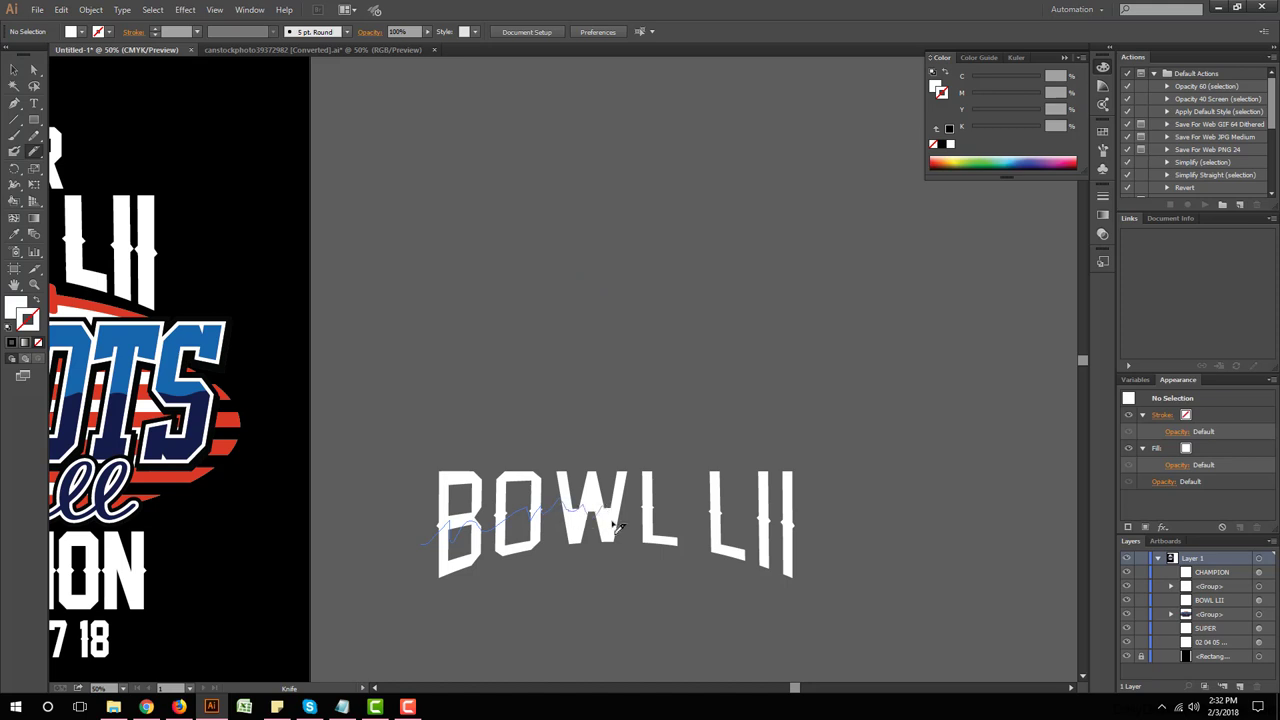
left_click_drag(788, 535, 826, 530)
left_click(14, 70)
left_click(594, 586)
right_click(537, 484)
left_click(575, 560)
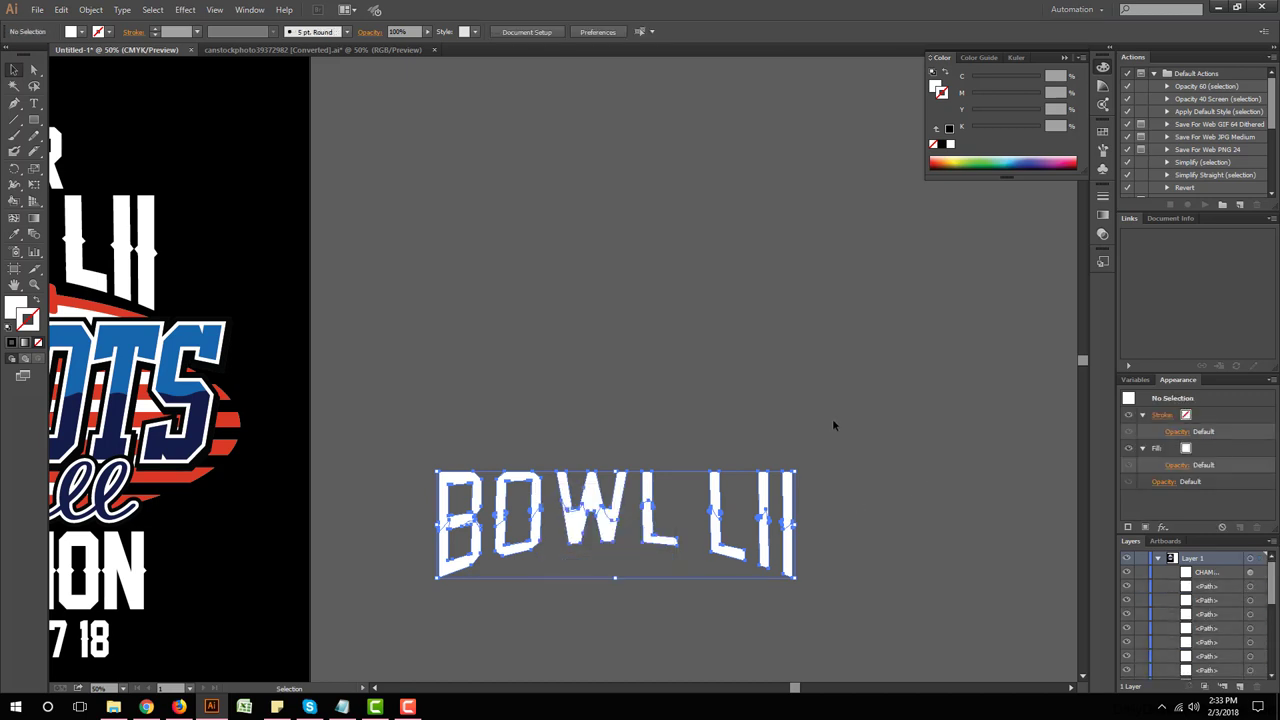
left_click(834, 428)
left_click_drag(810, 470, 428, 488)
key("Delete")
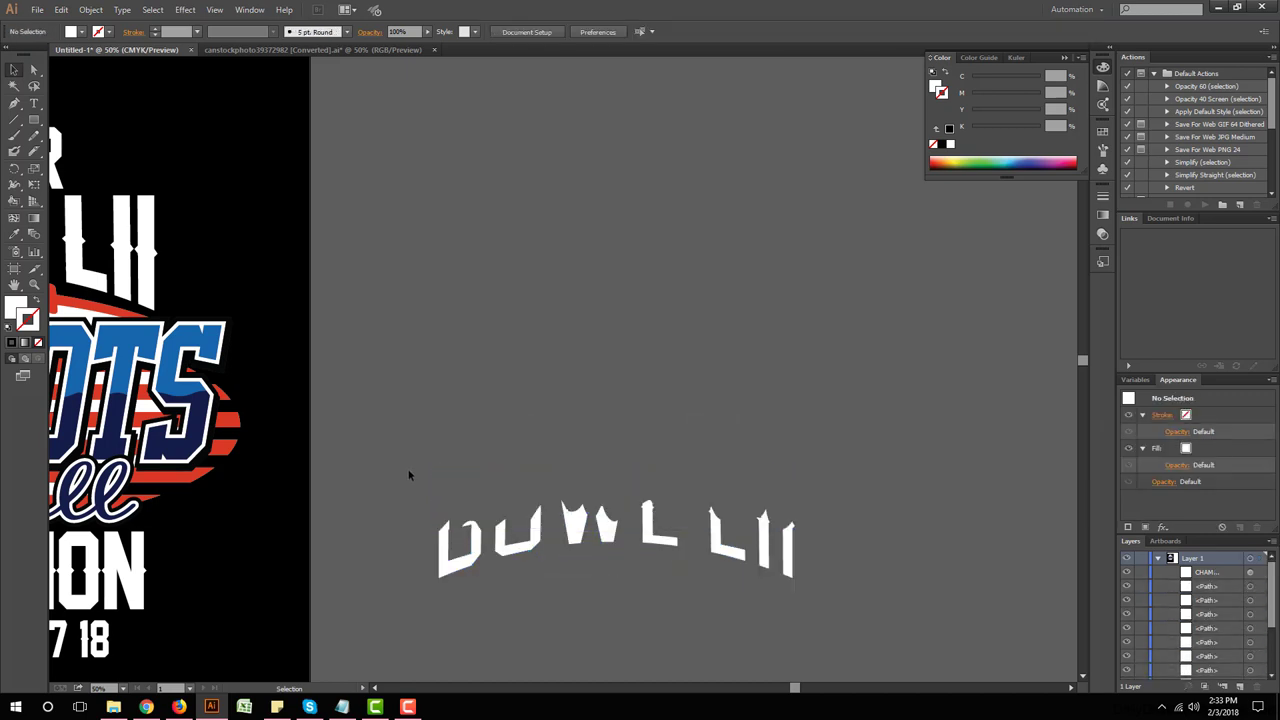
left_click_drag(805, 430, 410, 608)
key("ctrl+g")
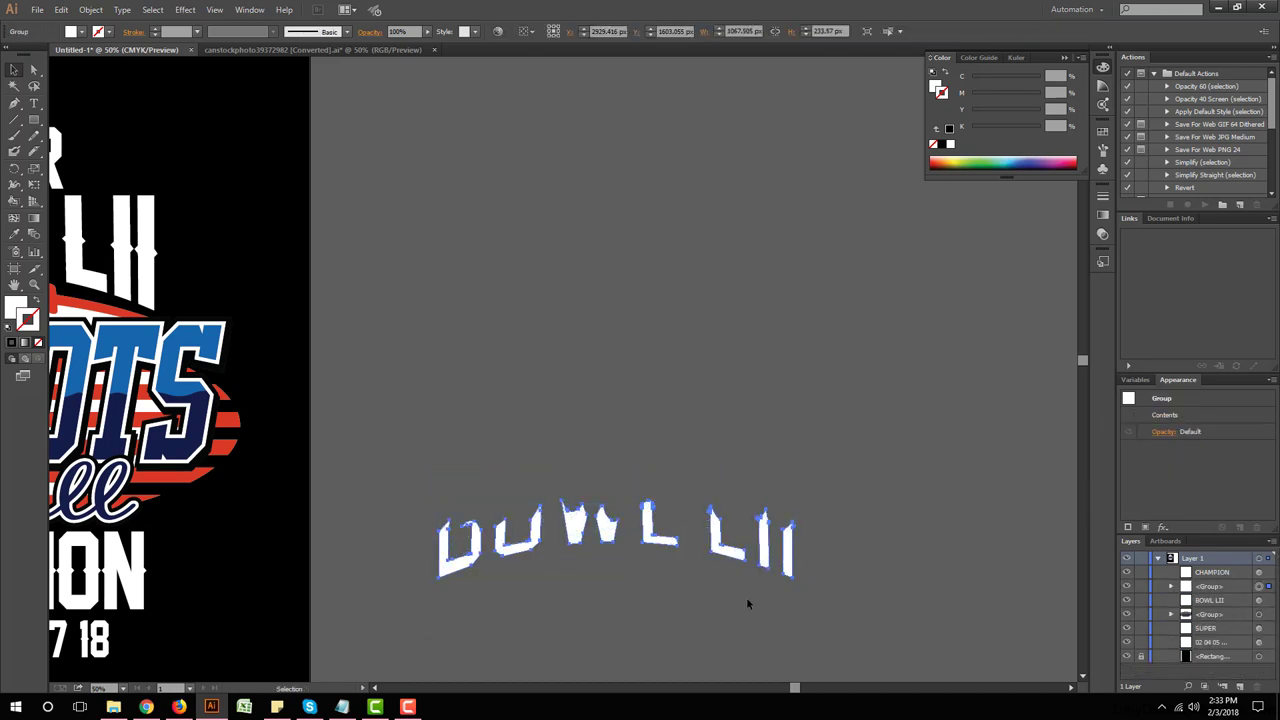
Step: Lay the cut pieces over the artboard's BOWL LII and fill them with the stripes' red
scroll(808, 595, "down", 2)
scroll(335, 550, "up", 1)
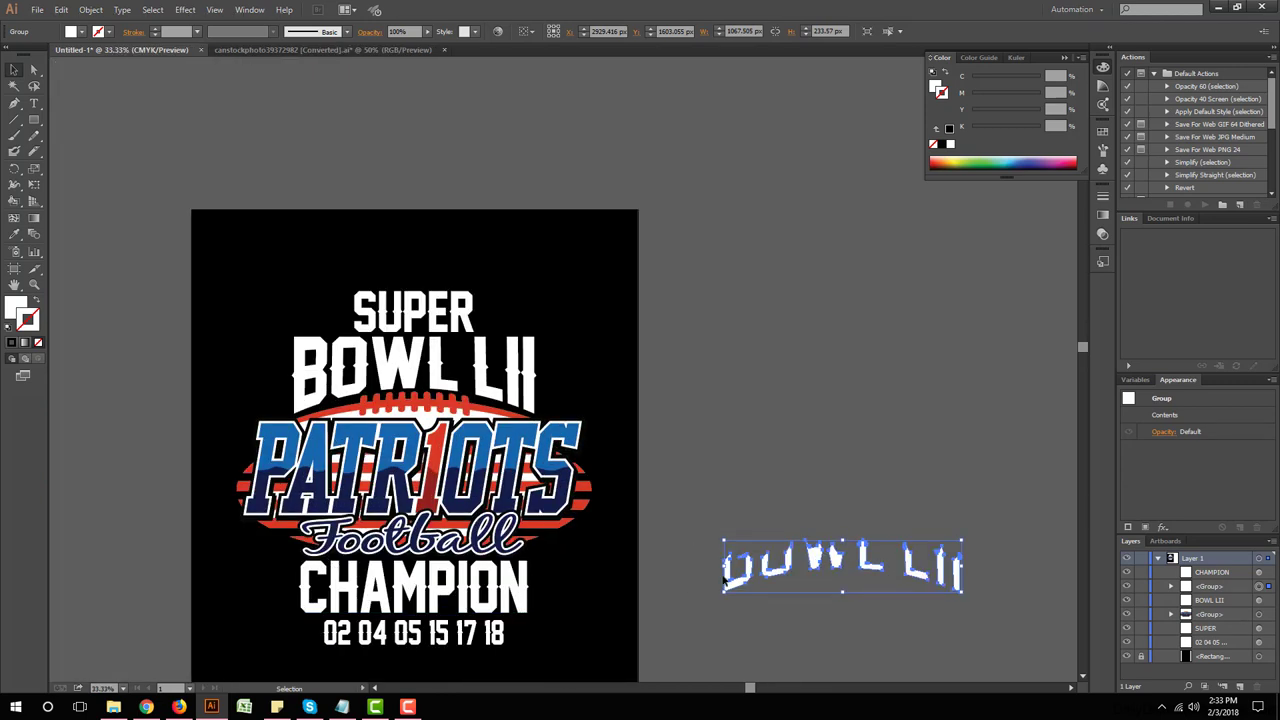
left_click_drag(745, 578, 316, 402)
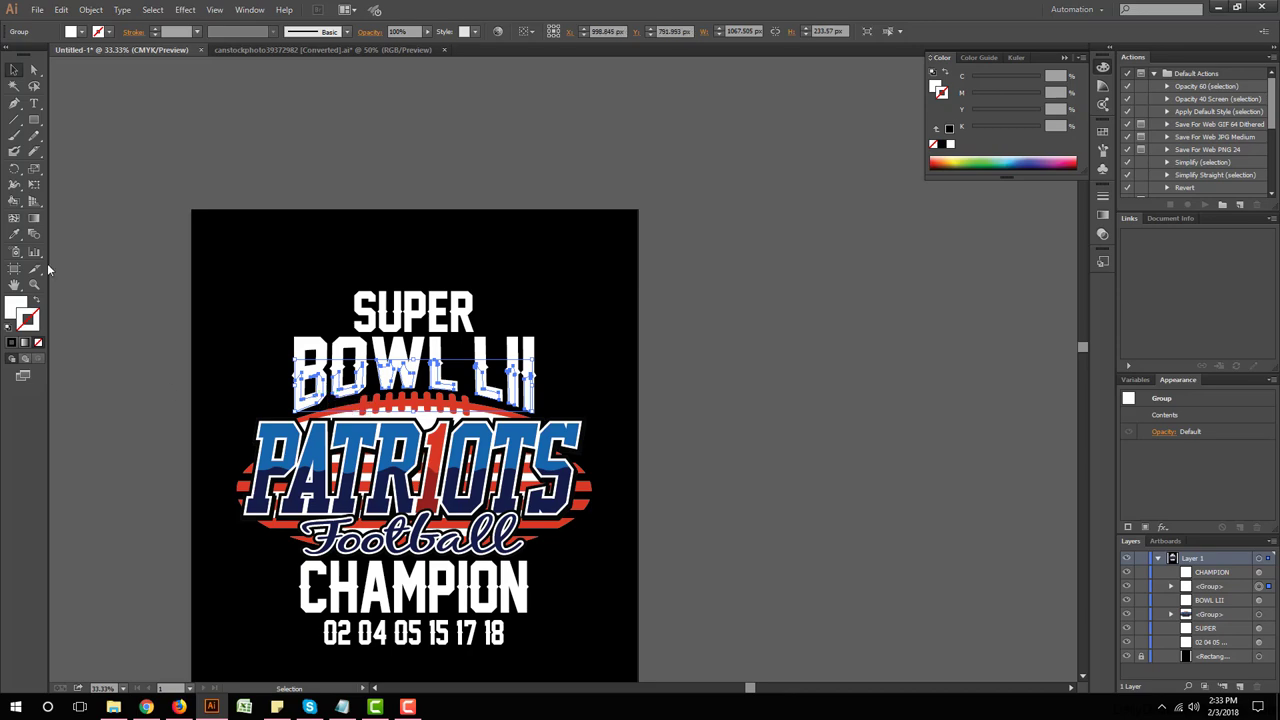
left_click(9, 237)
left_click(590, 492)
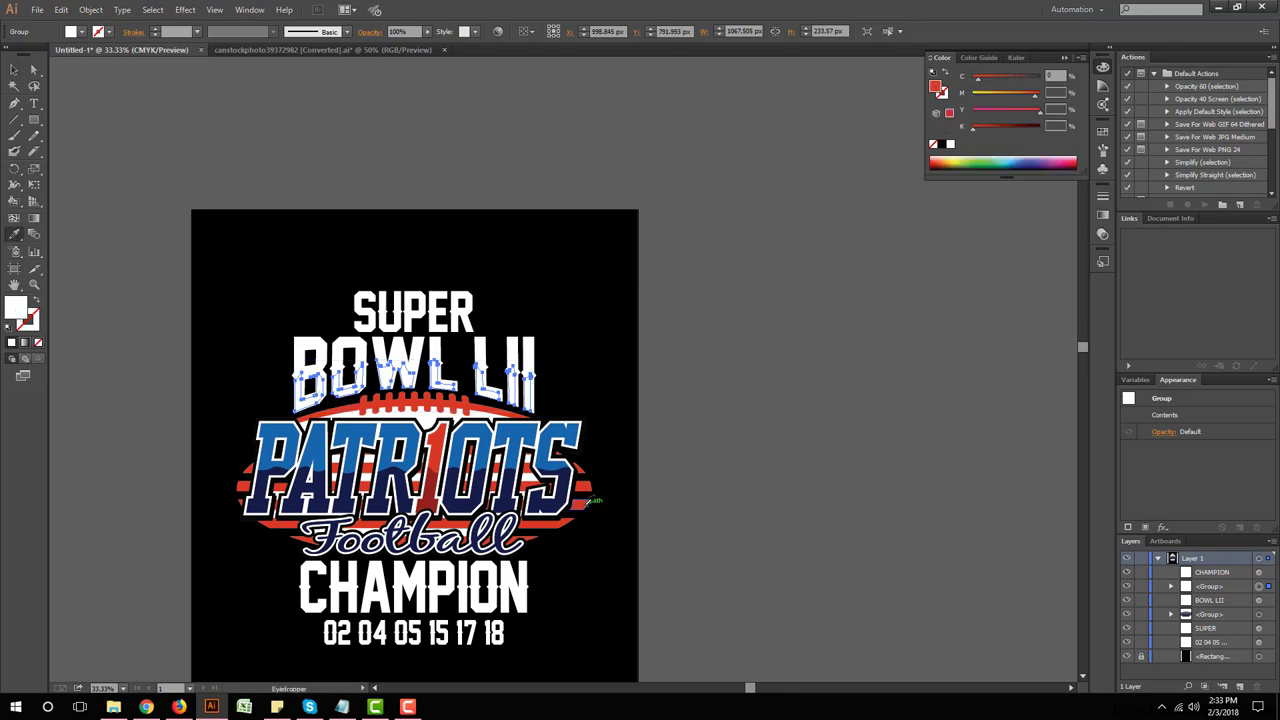
left_click(13, 72)
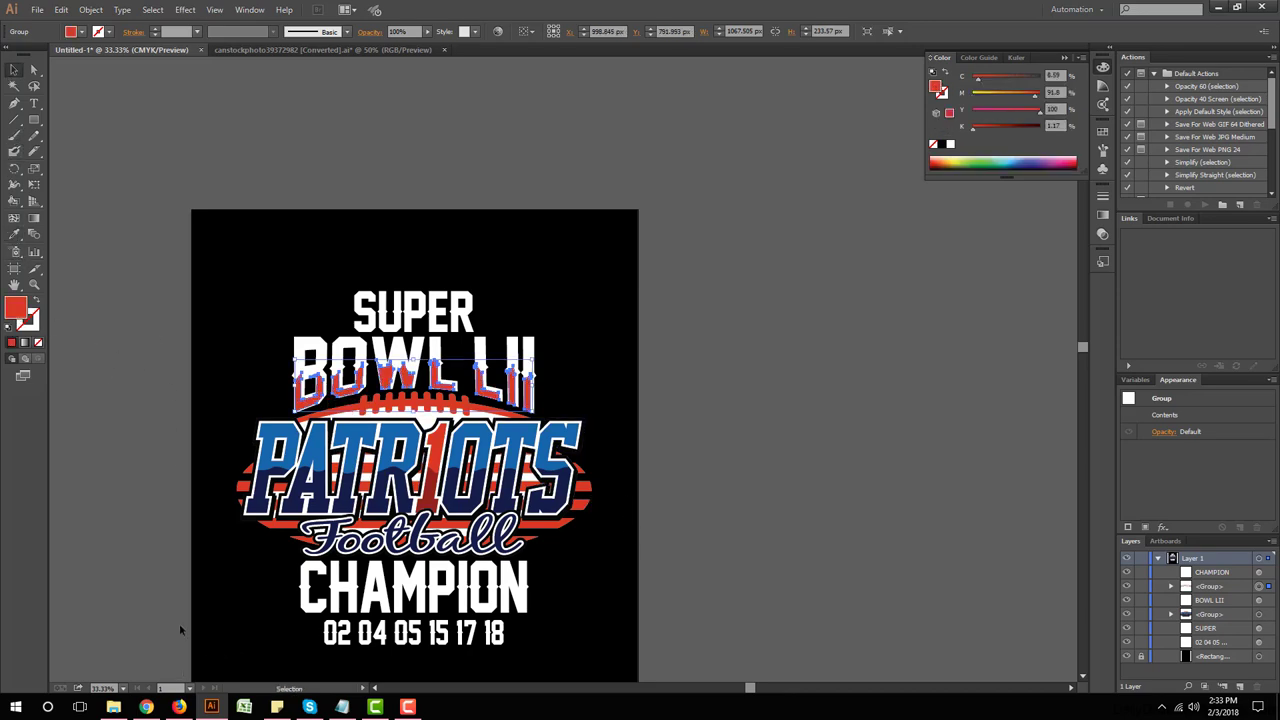
left_click(180, 630)
scroll(300, 405, "up", 5, "alt")
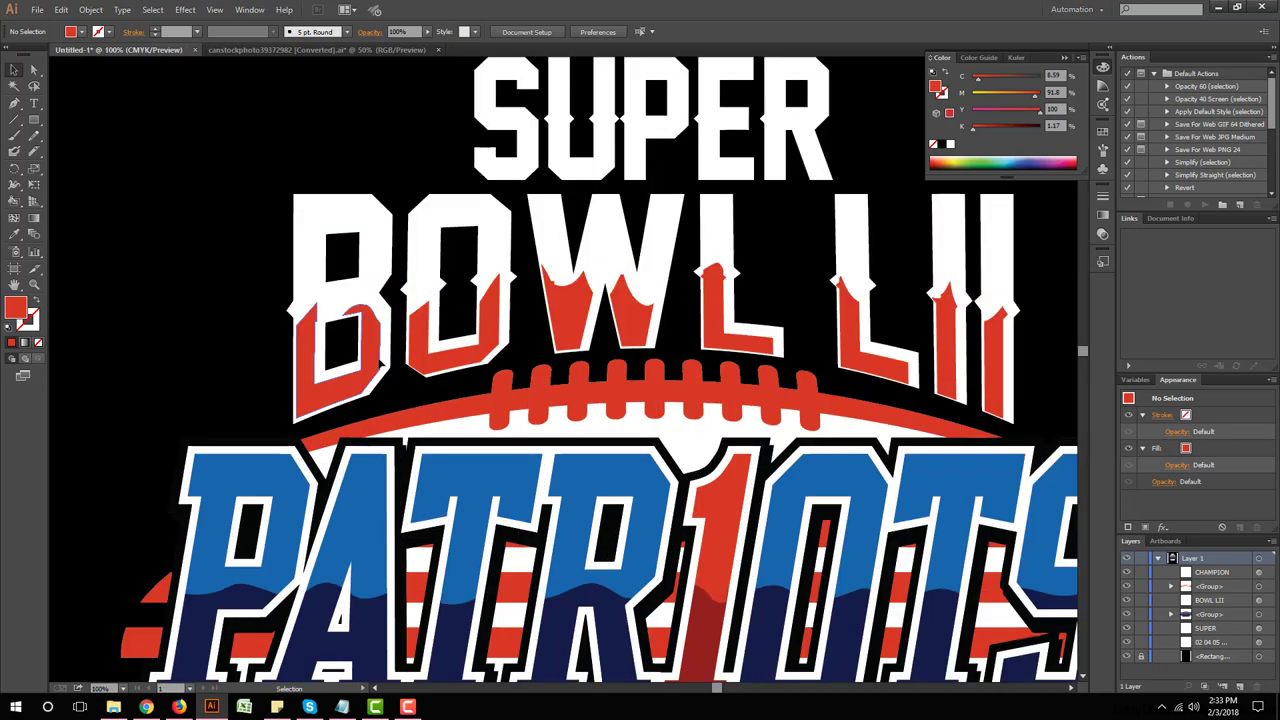
left_click(383, 364)
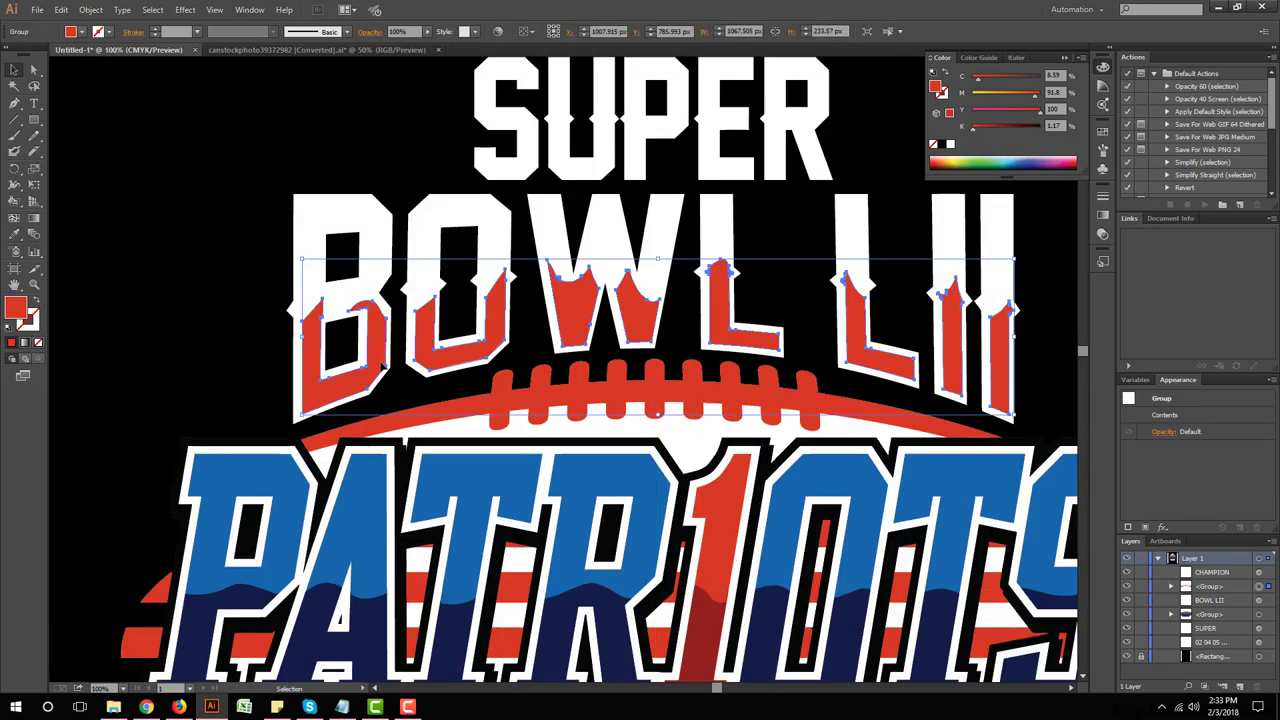
scroll(886, 409, "down", 3, "alt")
left_click(886, 409)
Step: Fill the BOWL LII drip pieces with the navy sampled from the PATRIOTS lettering
scroll(886, 409, "down", 2, "alt")
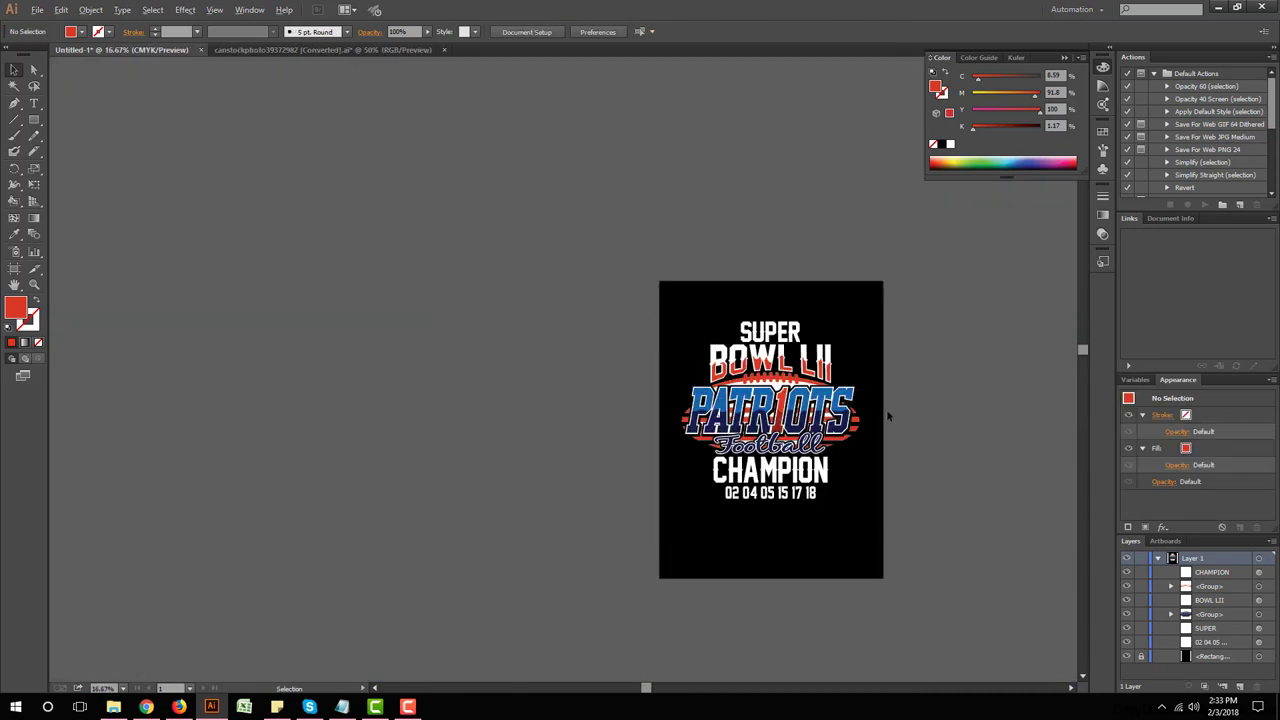
scroll(886, 409, "up", 1, "alt")
scroll(886, 409, "up", 1, "alt")
key("ctrl+z")
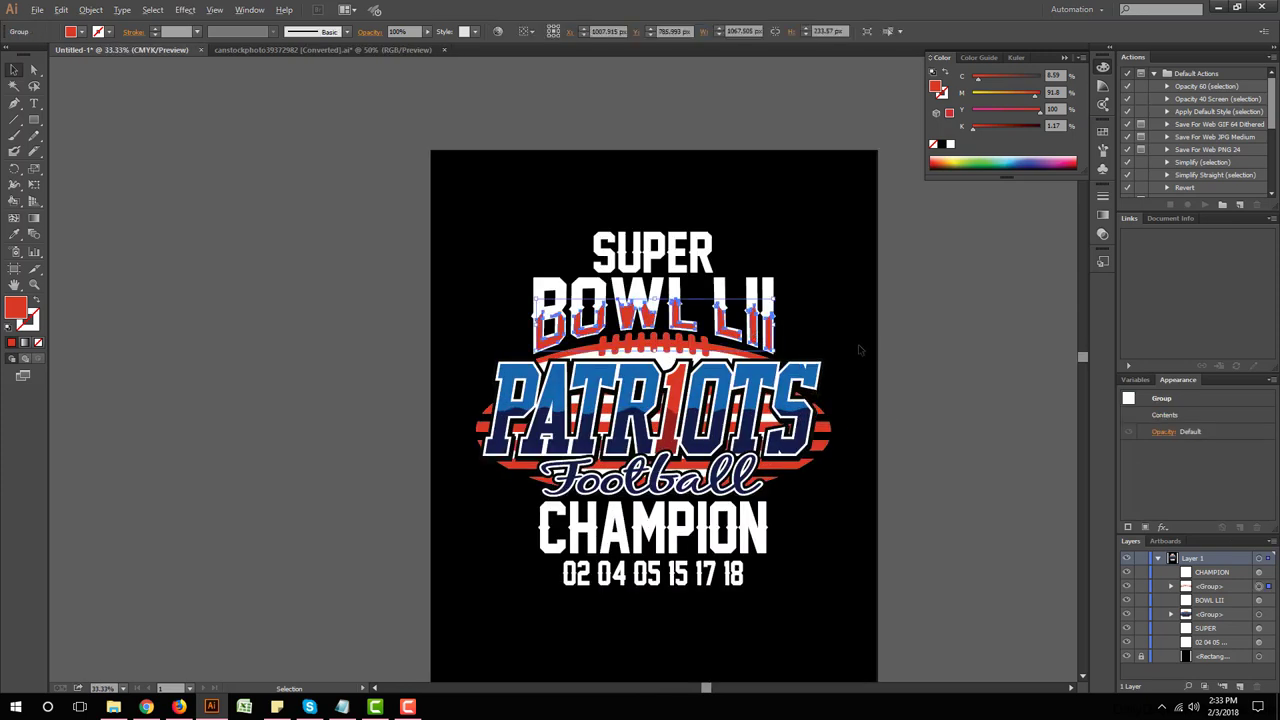
scroll(859, 349, "up", 1, "alt")
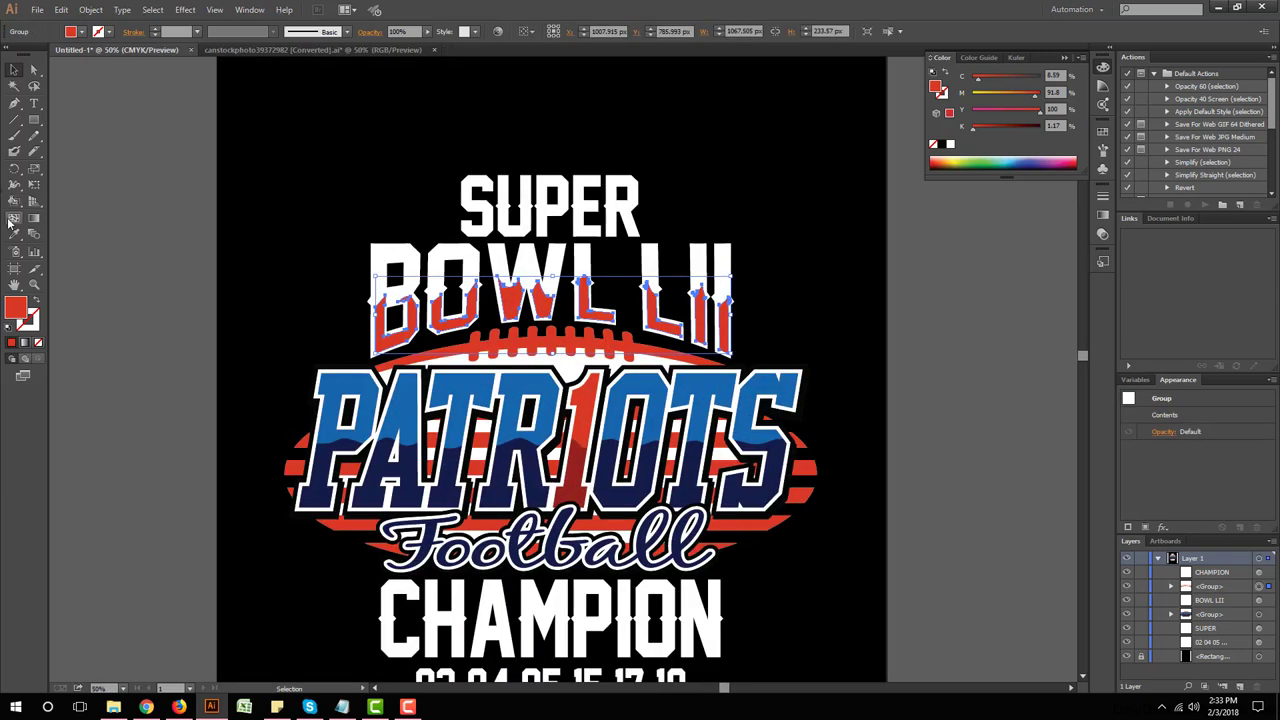
left_click(14, 233)
left_click(775, 450)
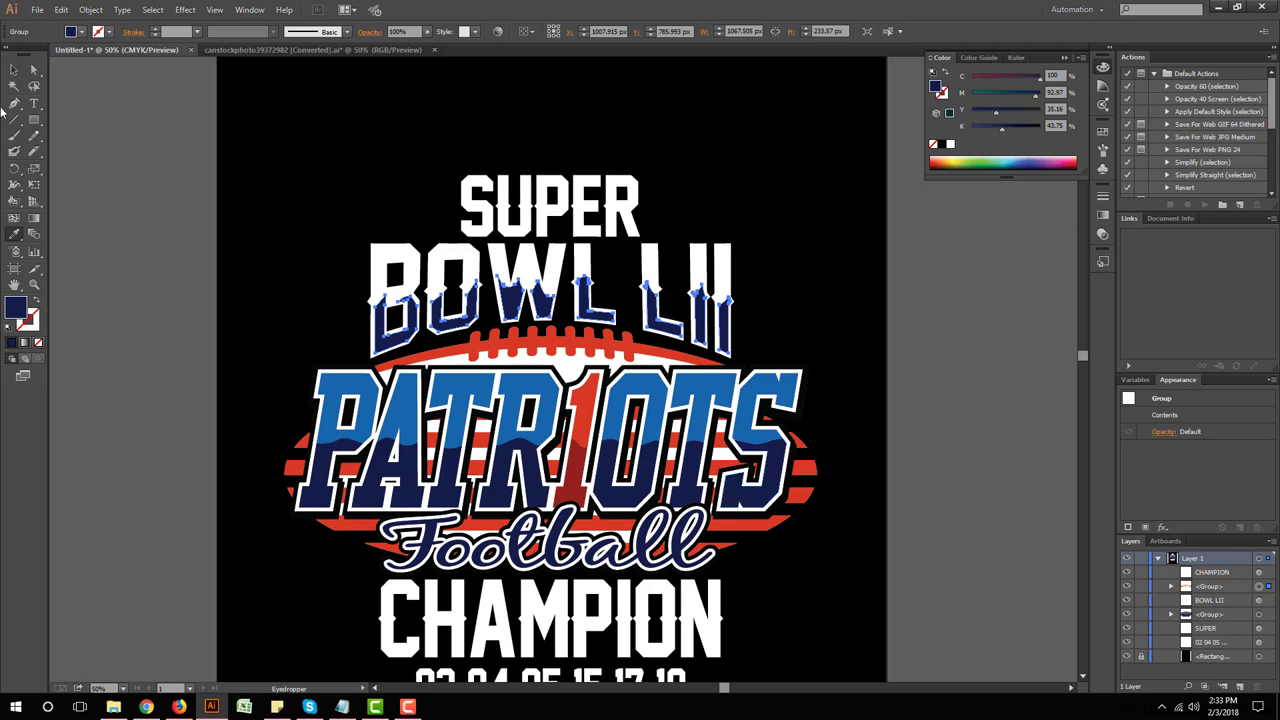
left_click(14, 70)
left_click(157, 191)
scroll(761, 470, "down", 3, "alt")
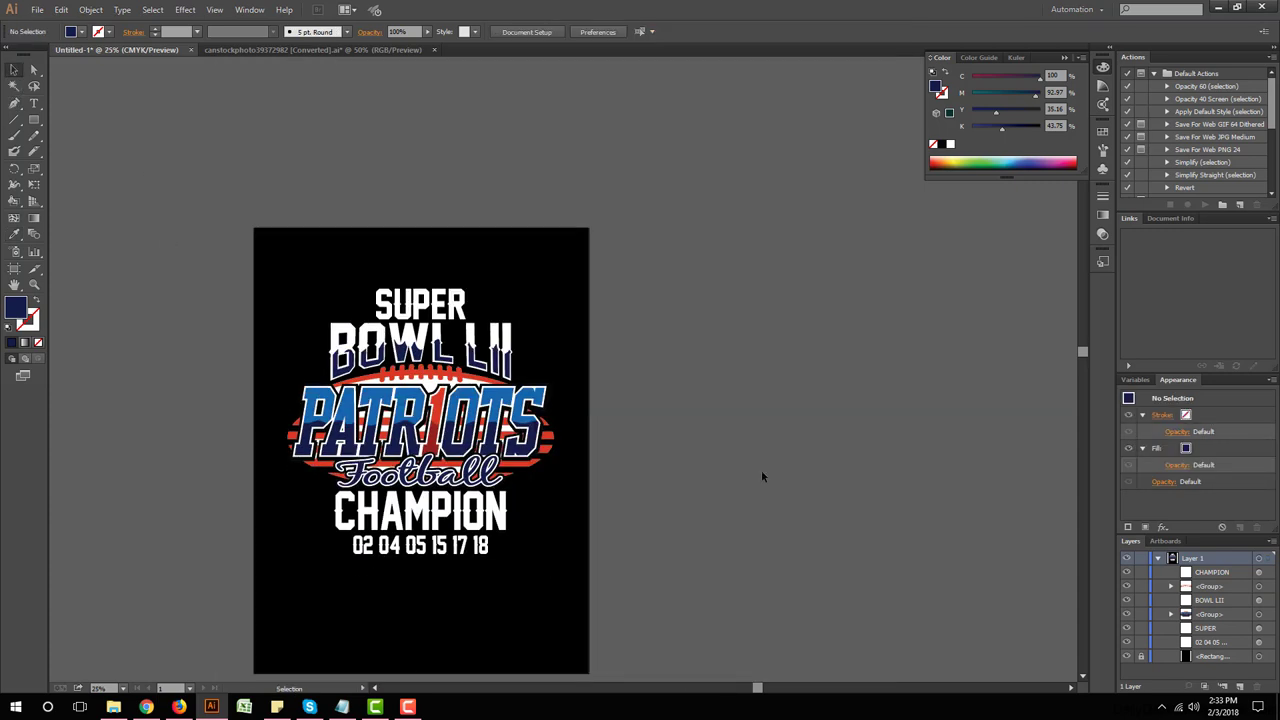
scroll(572, 432, "up", 1, "alt")
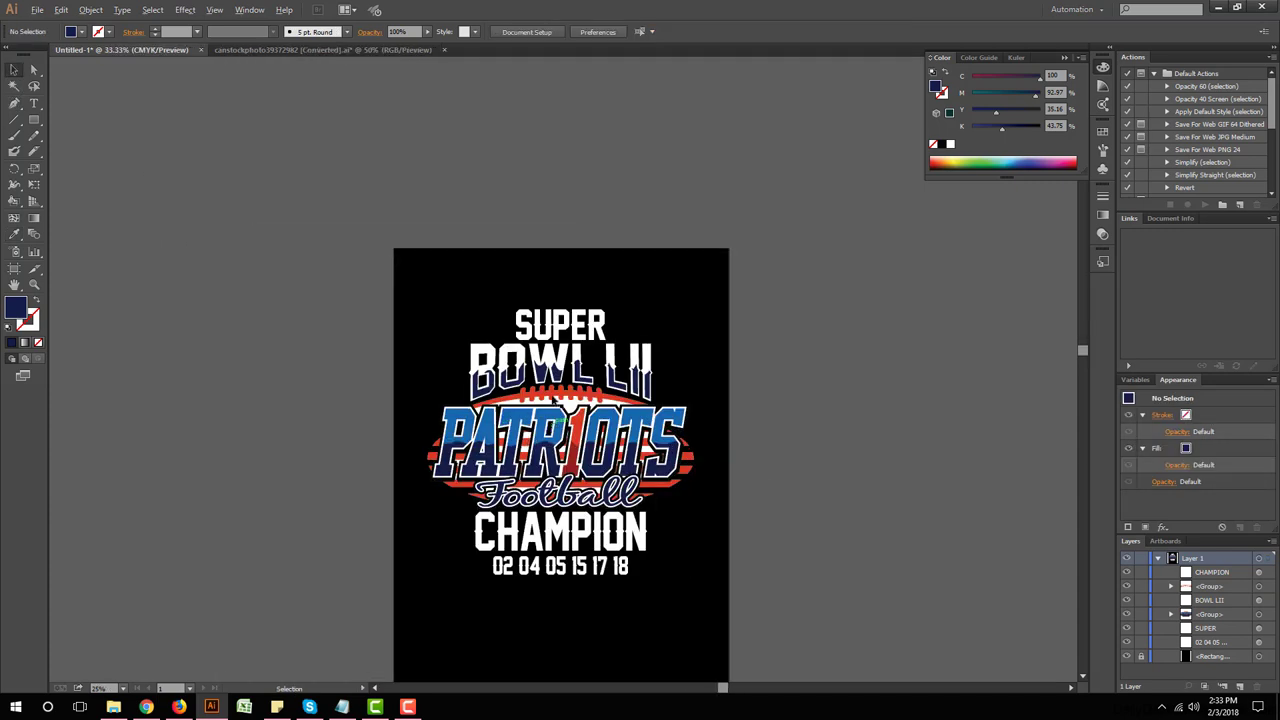
scroll(568, 400, "up", 1, "alt")
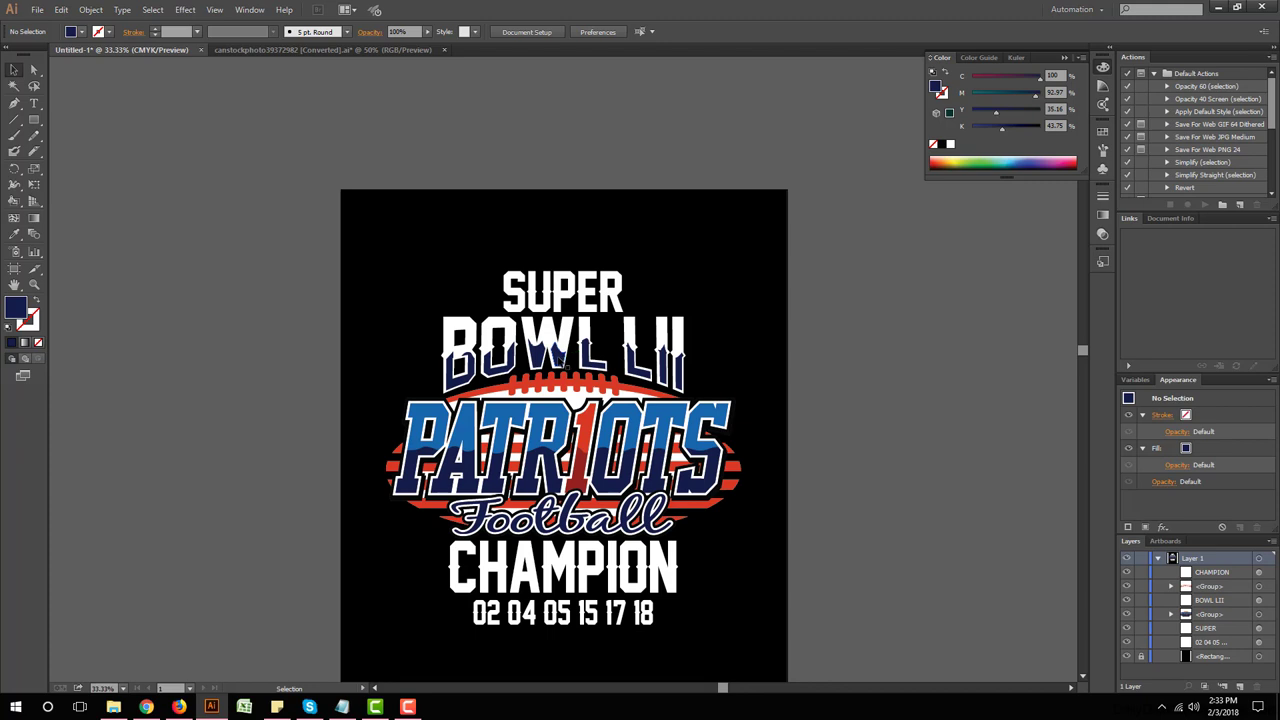
left_click(565, 365)
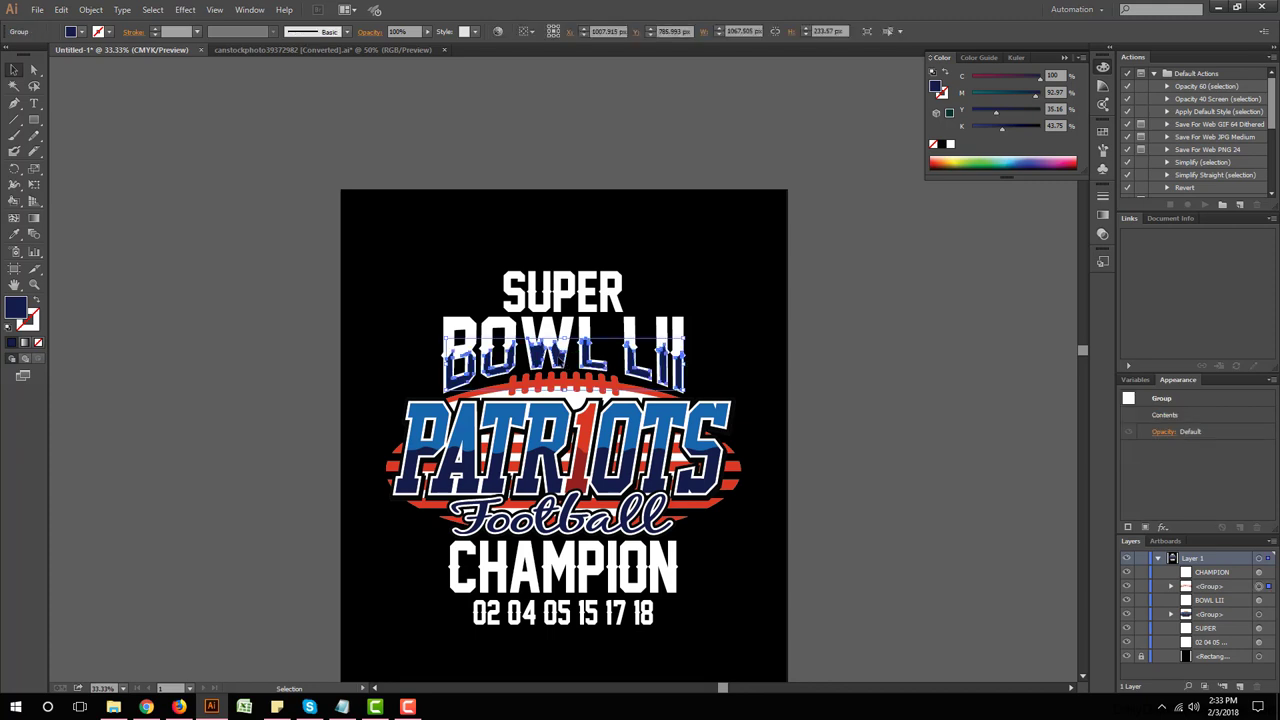
Step: Move the navy BOWL LII texture pieces off the artboard
left_click_drag(565, 365, 960, 384)
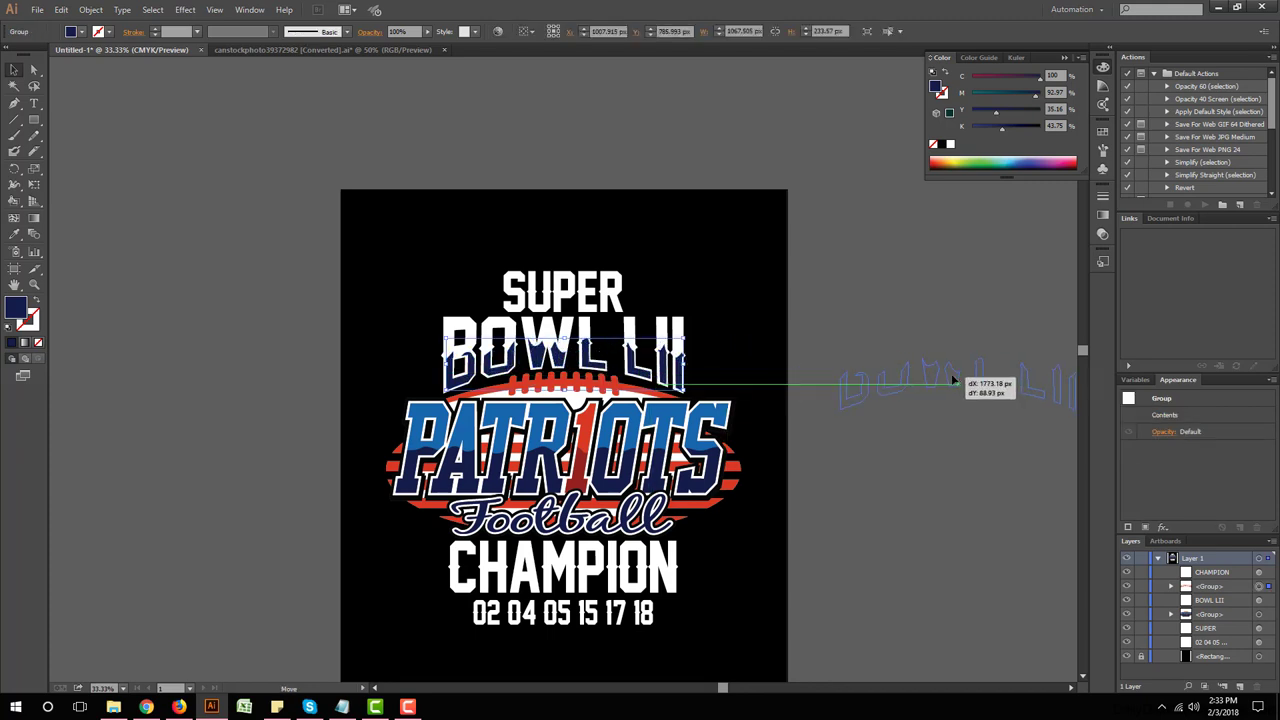
scroll(1030, 458, "down", 1, "alt")
scroll(1031, 458, "up", 2, "alt")
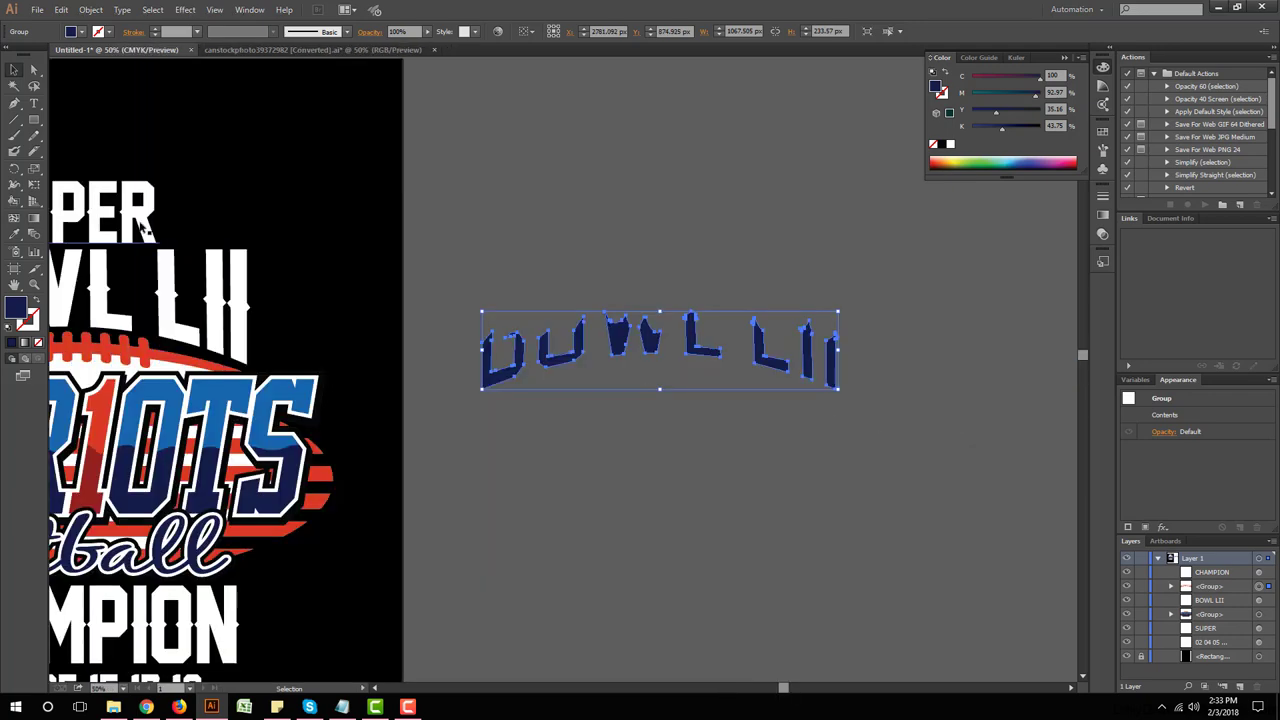
left_click(36, 150)
scroll(525, 372, "up", 2, "alt")
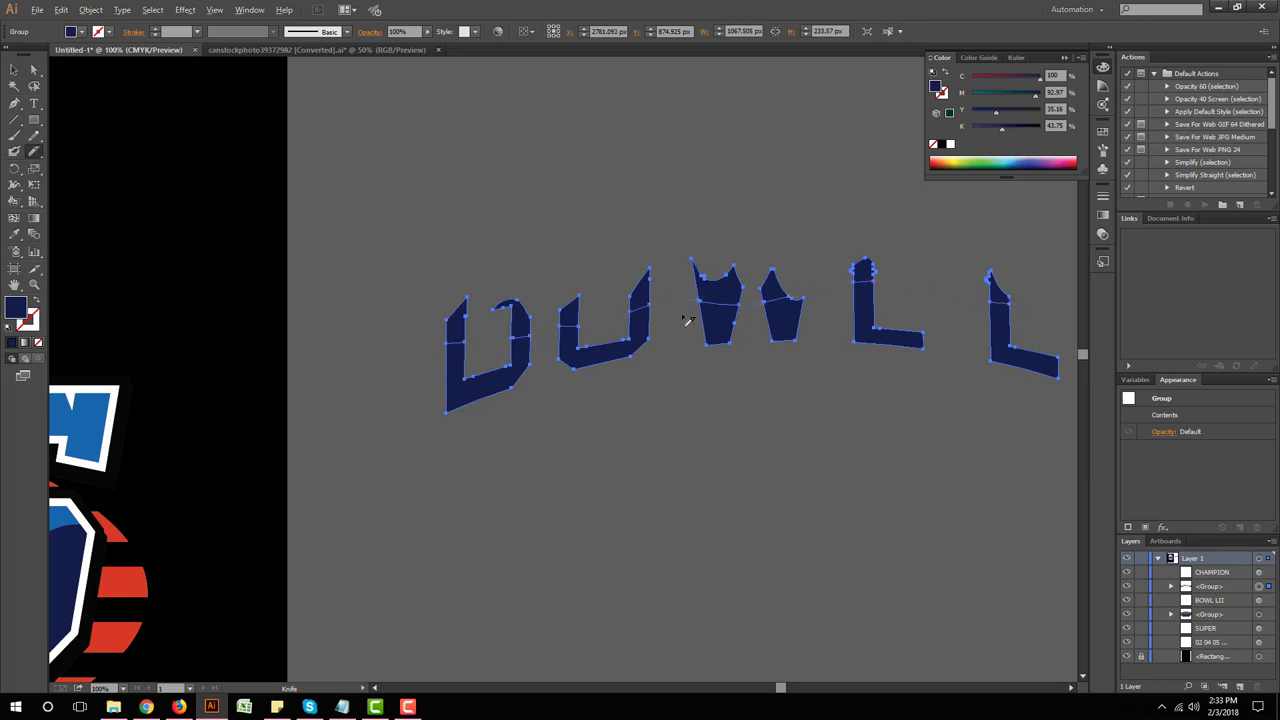
scroll(688, 320, "down", 1, "alt")
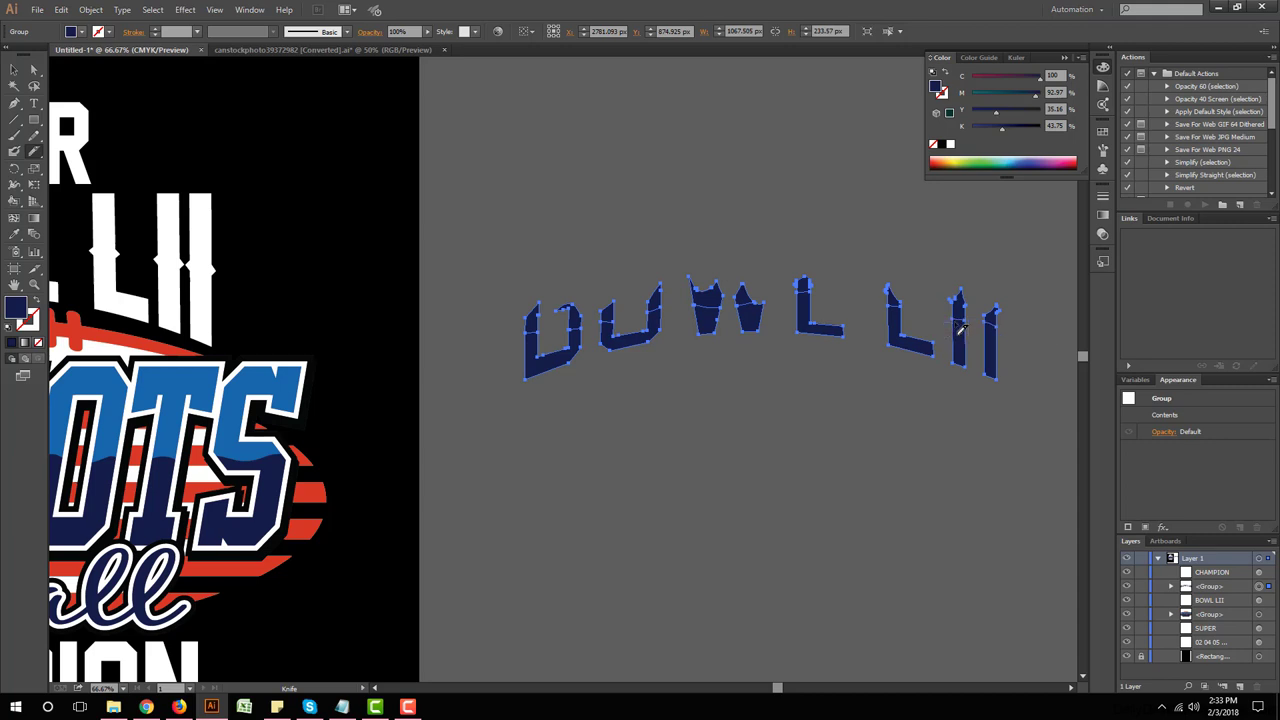
scroll(1037, 336, "up", 1, "alt")
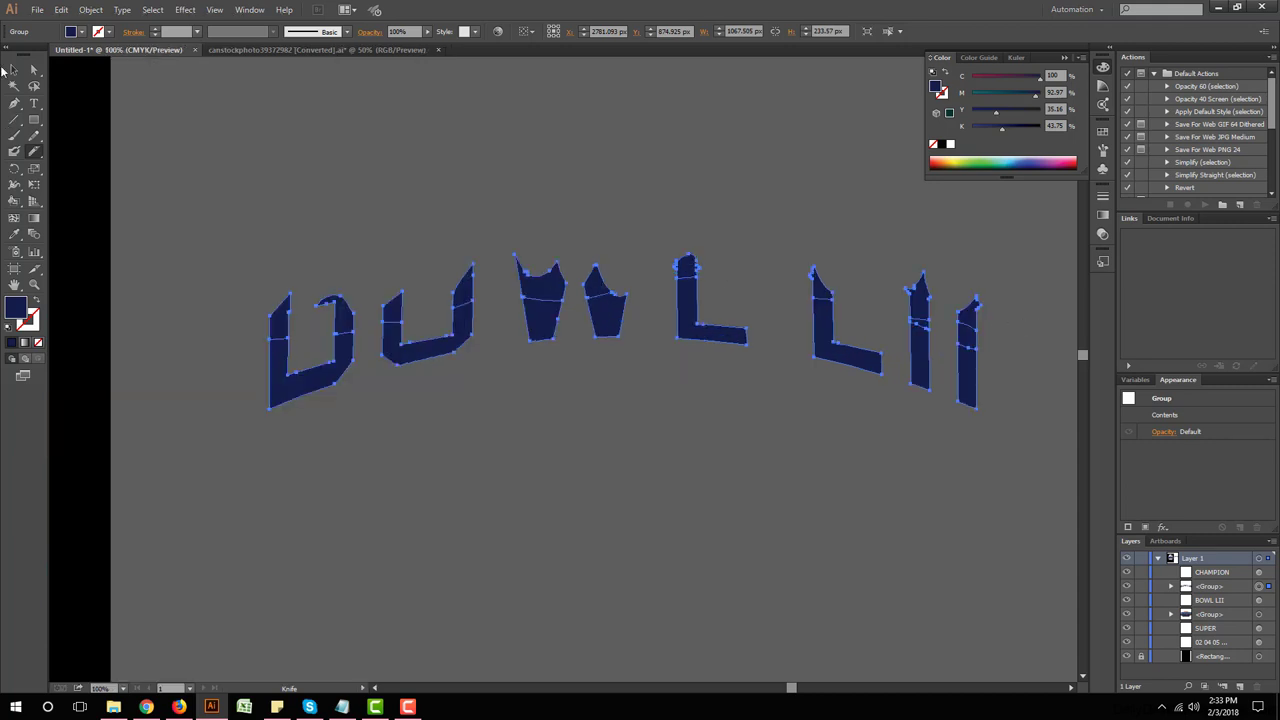
Step: Delete the top anchors of the first four texture pieces with Direct Selection
left_click(36, 70)
left_click_drag(201, 187, 374, 320)
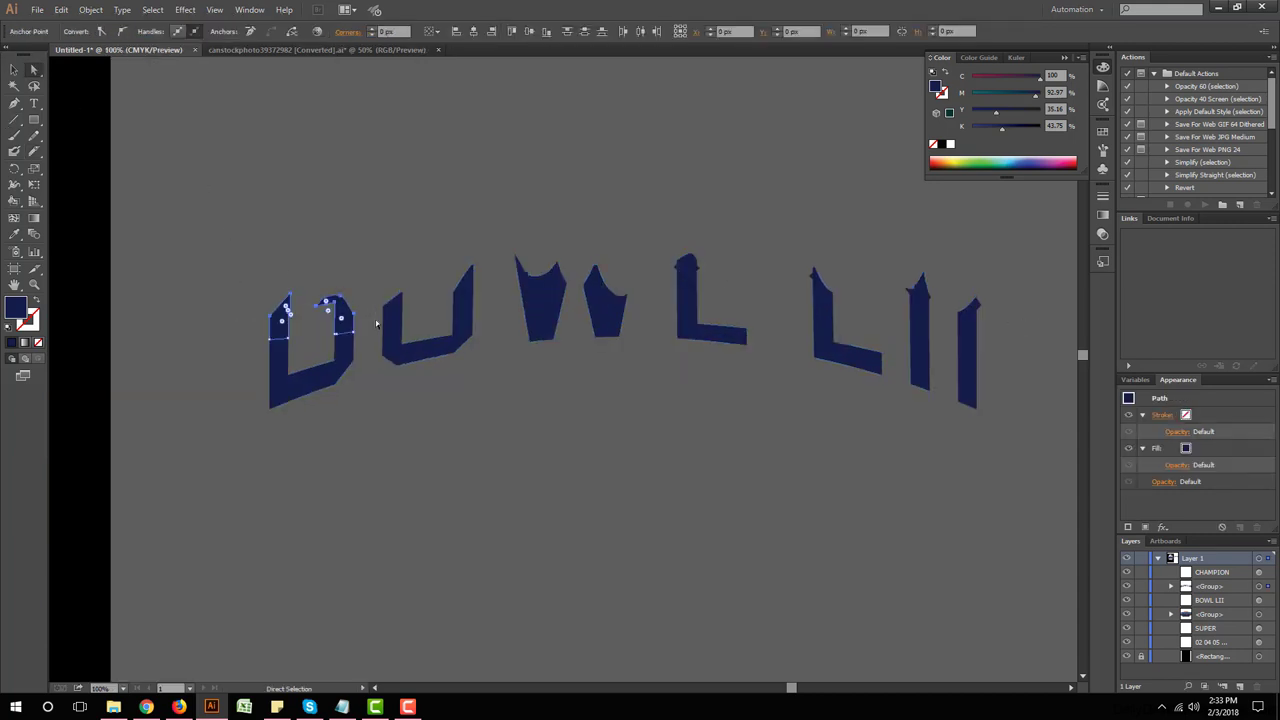
key("Delete")
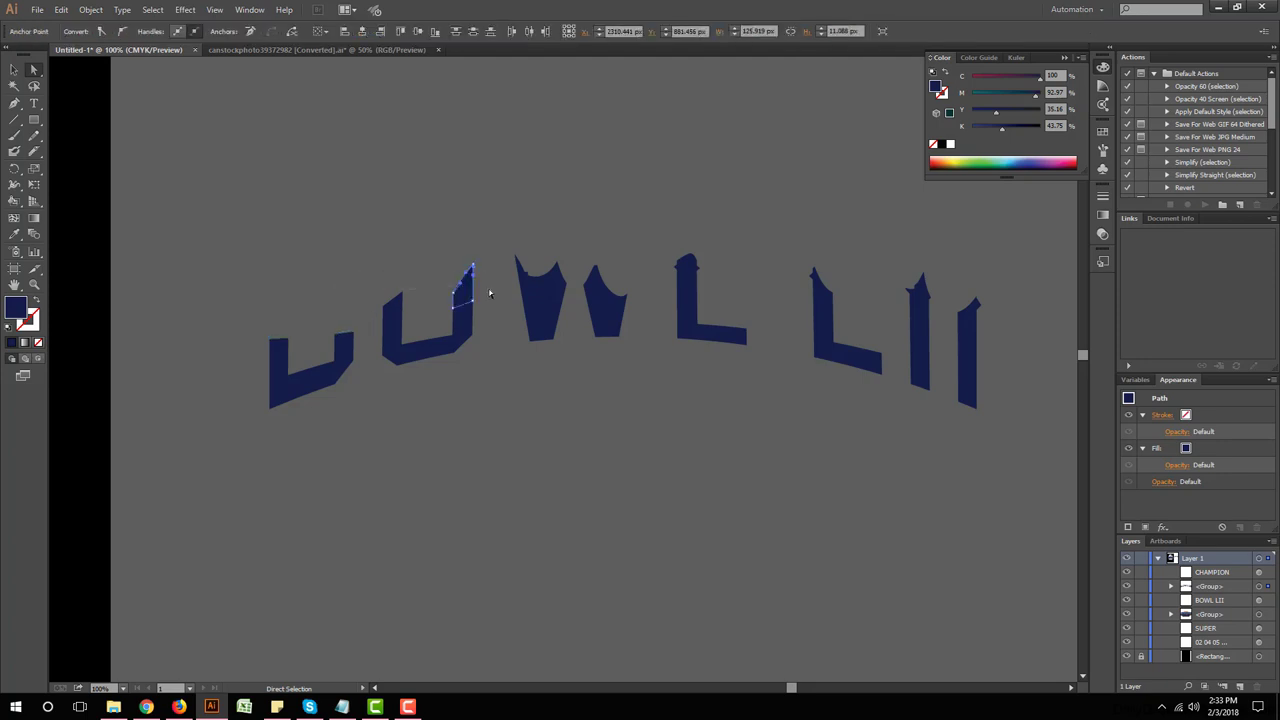
left_click_drag(490, 284, 376, 318)
key("Delete")
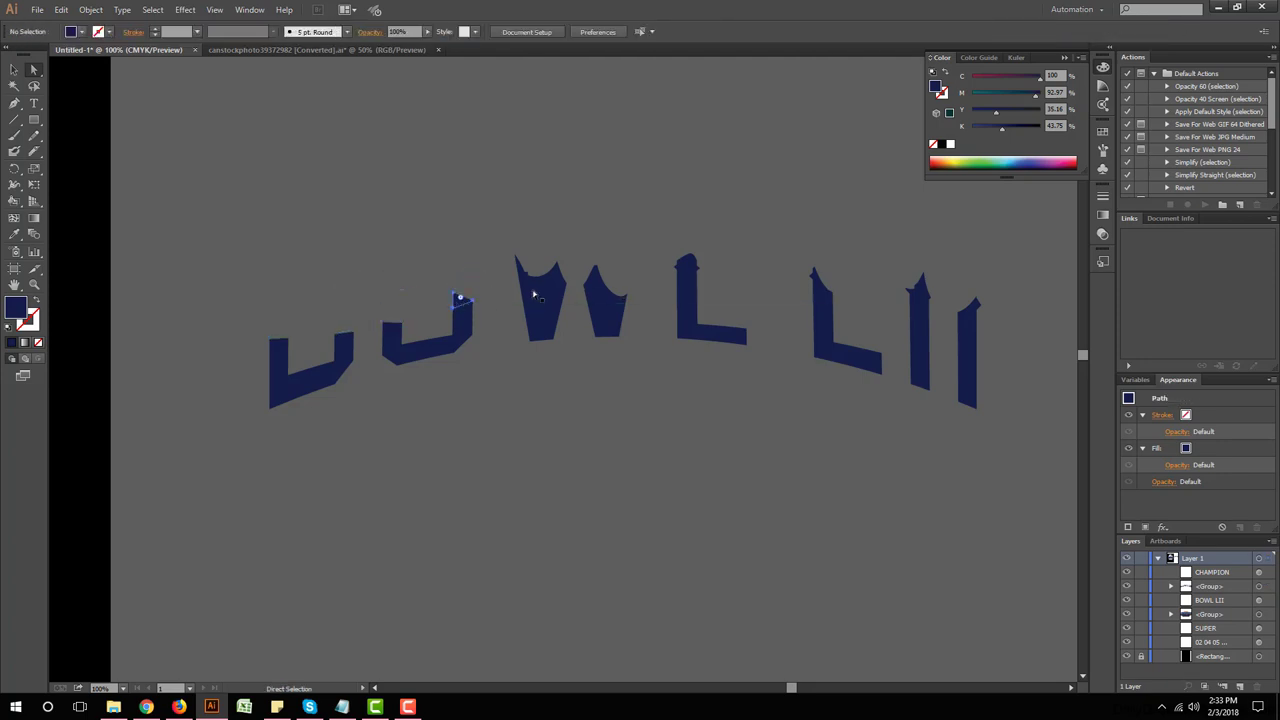
mouse_move(505, 245)
left_mouse_down()
mouse_move(575, 292)
mouse_move(656, 296)
left_mouse_up()
key("Delete")
Step: Delete the pointed tops of the remaining texture shapes, including the L piece
key("Delete")
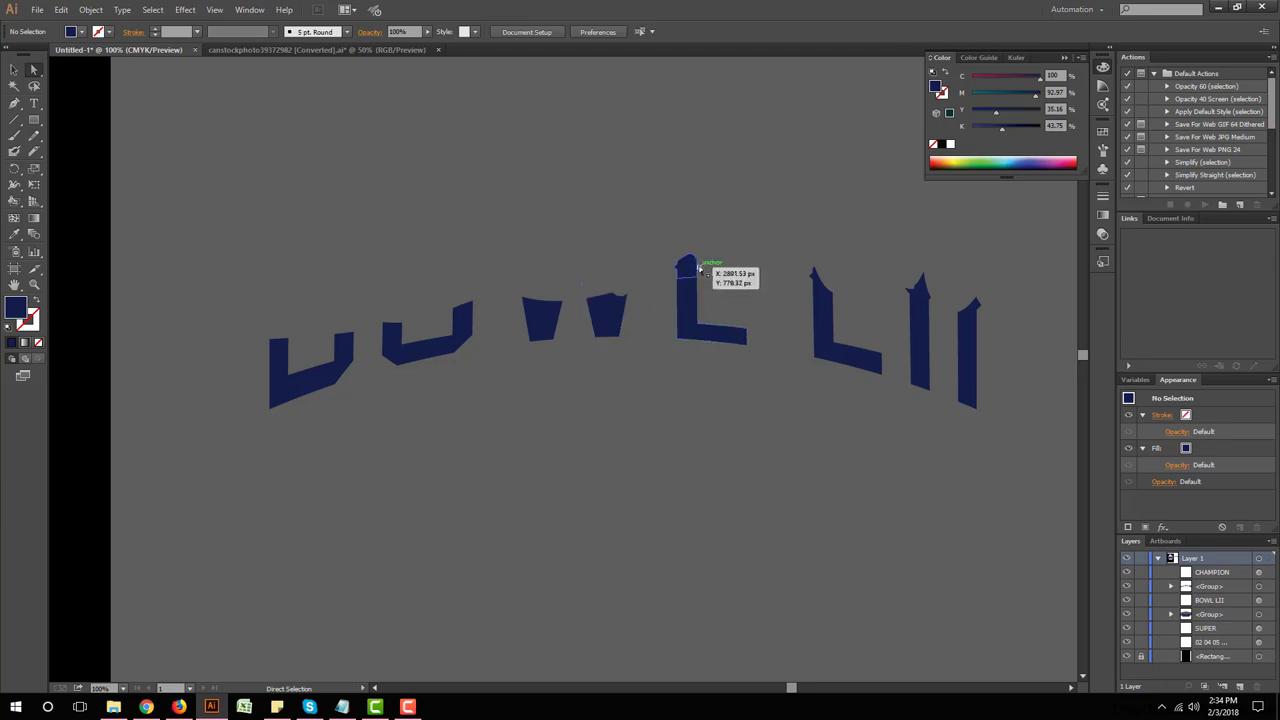
left_click_drag(800, 262, 826, 294)
key("Delete")
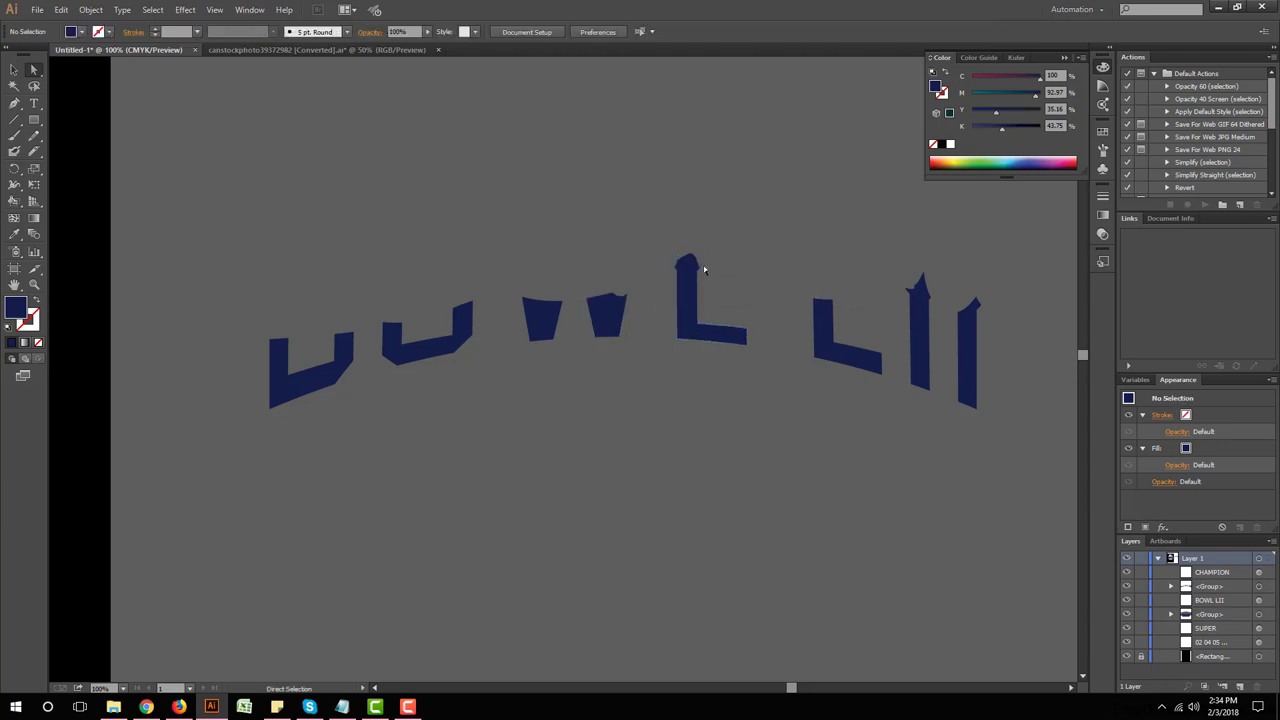
key("Delete")
left_click(913, 302)
key("Delete")
left_click(970, 310)
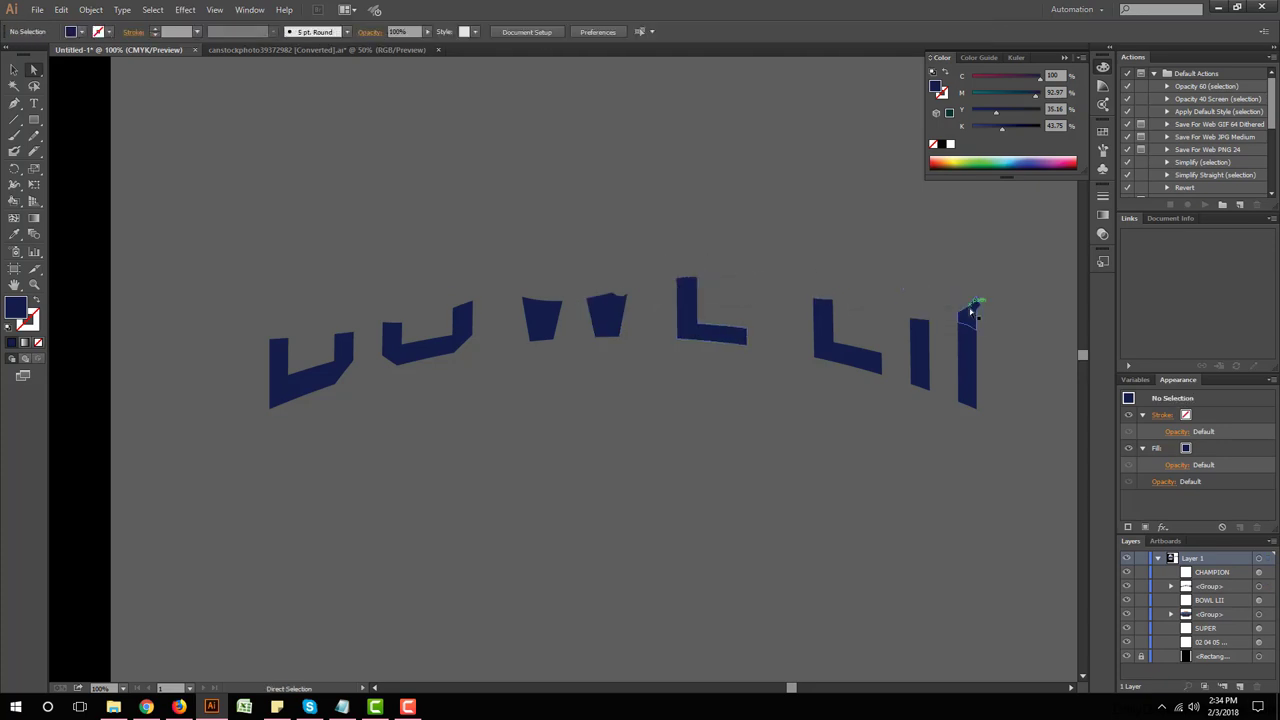
key("Delete")
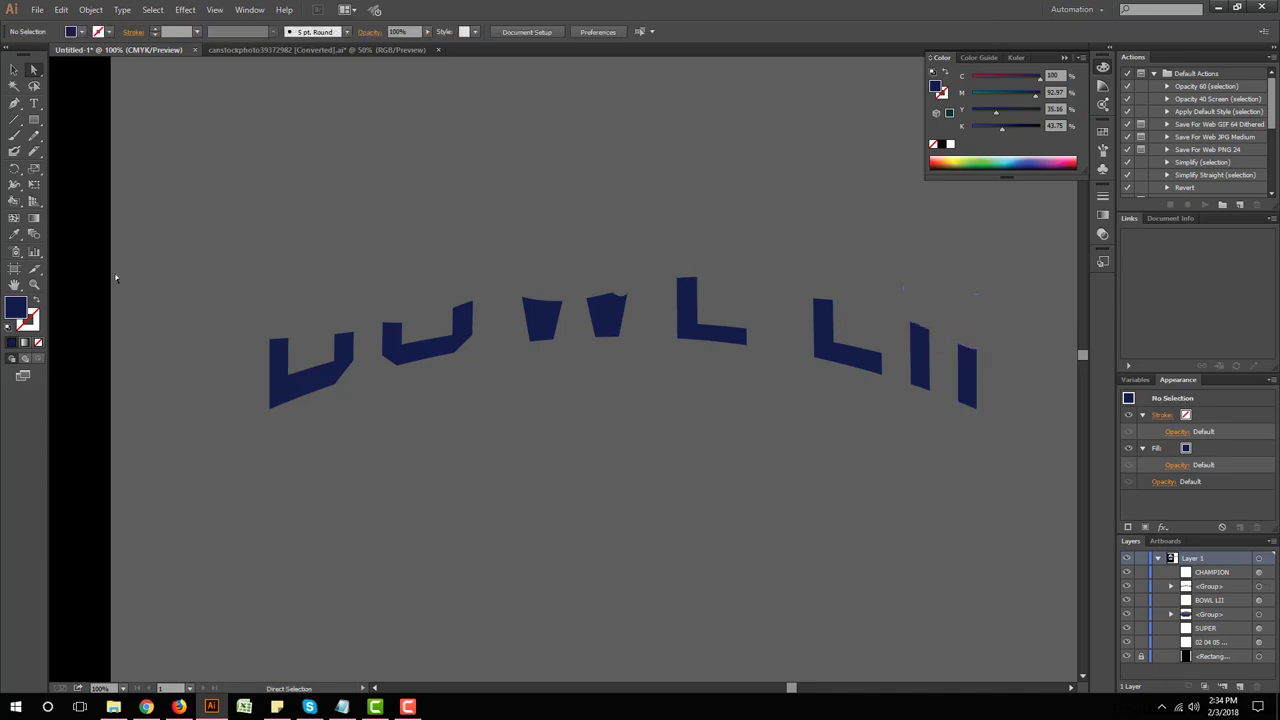
Step: Select all the trimmed texture shapes together with the Selection tool
key("v")
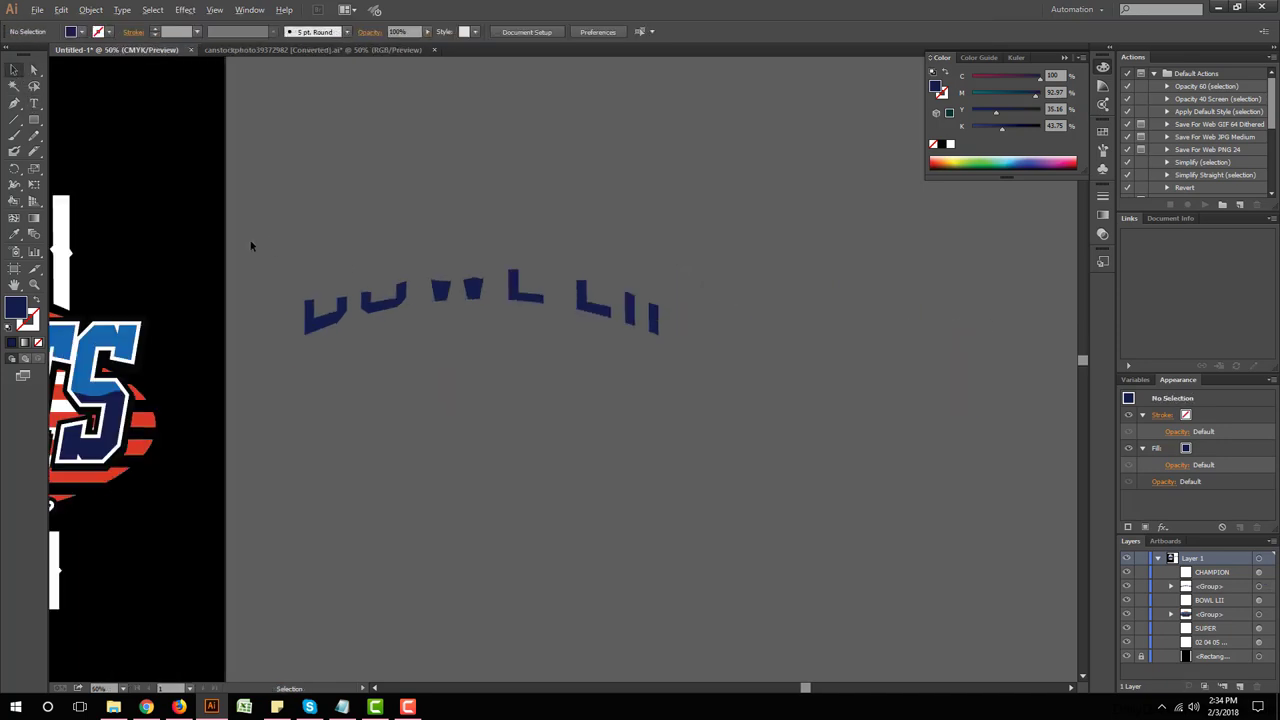
scroll(308, 252, "down", 2, "alt")
left_click_drag(732, 410, 732, 404)
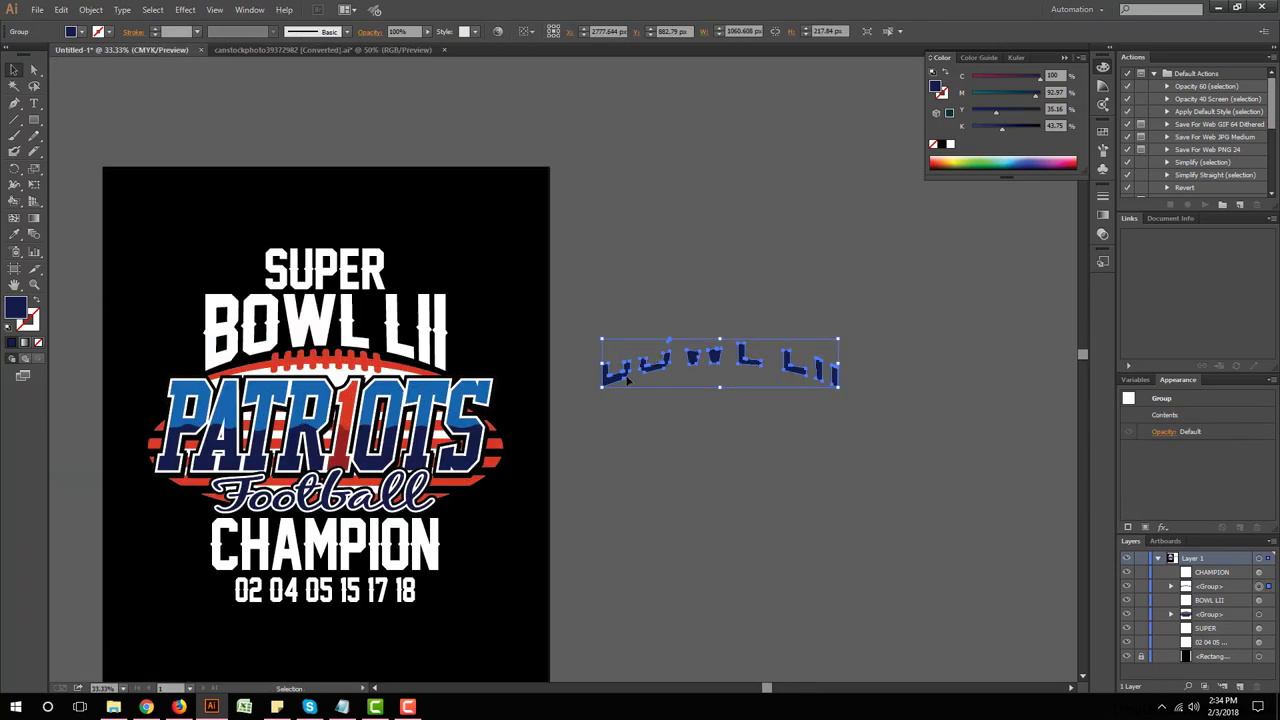
Step: Place the trimmed texture group over the lower half of BOWL LII
left_click_drag(625, 375, 236, 350)
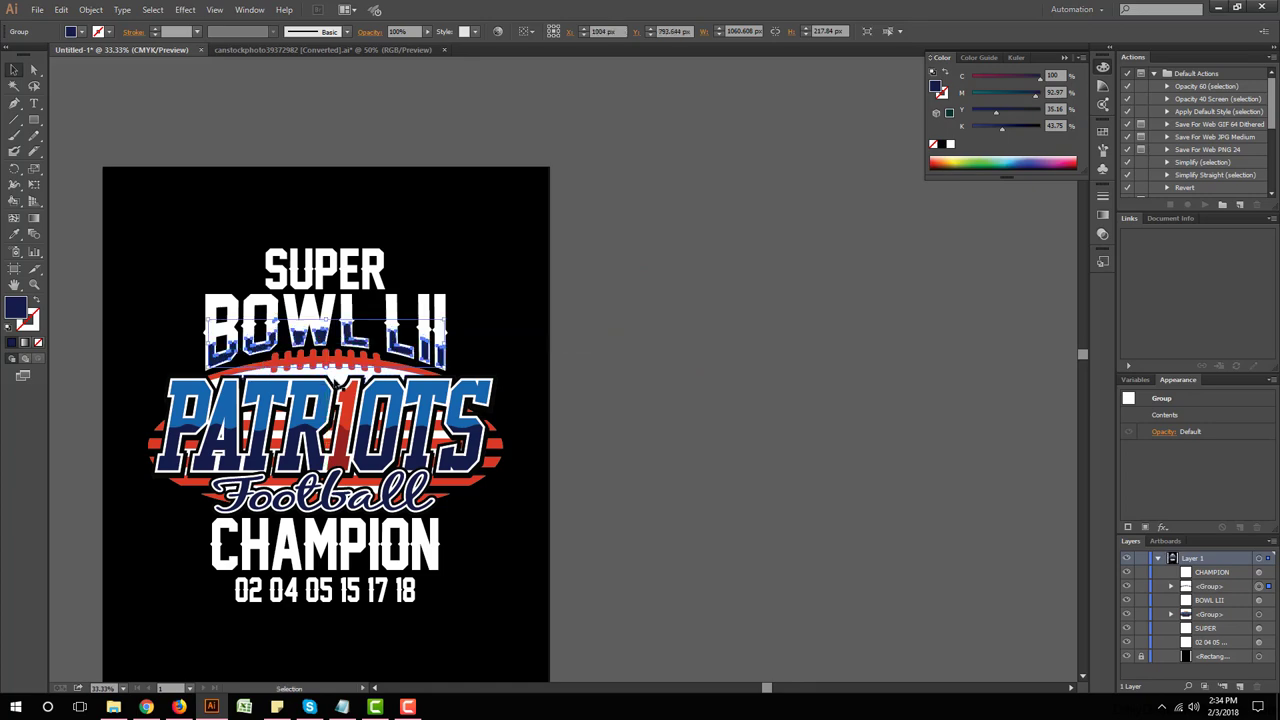
left_click(712, 437)
scroll(712, 437, "down", 2, "alt")
scroll(715, 436, "down", 1, "alt")
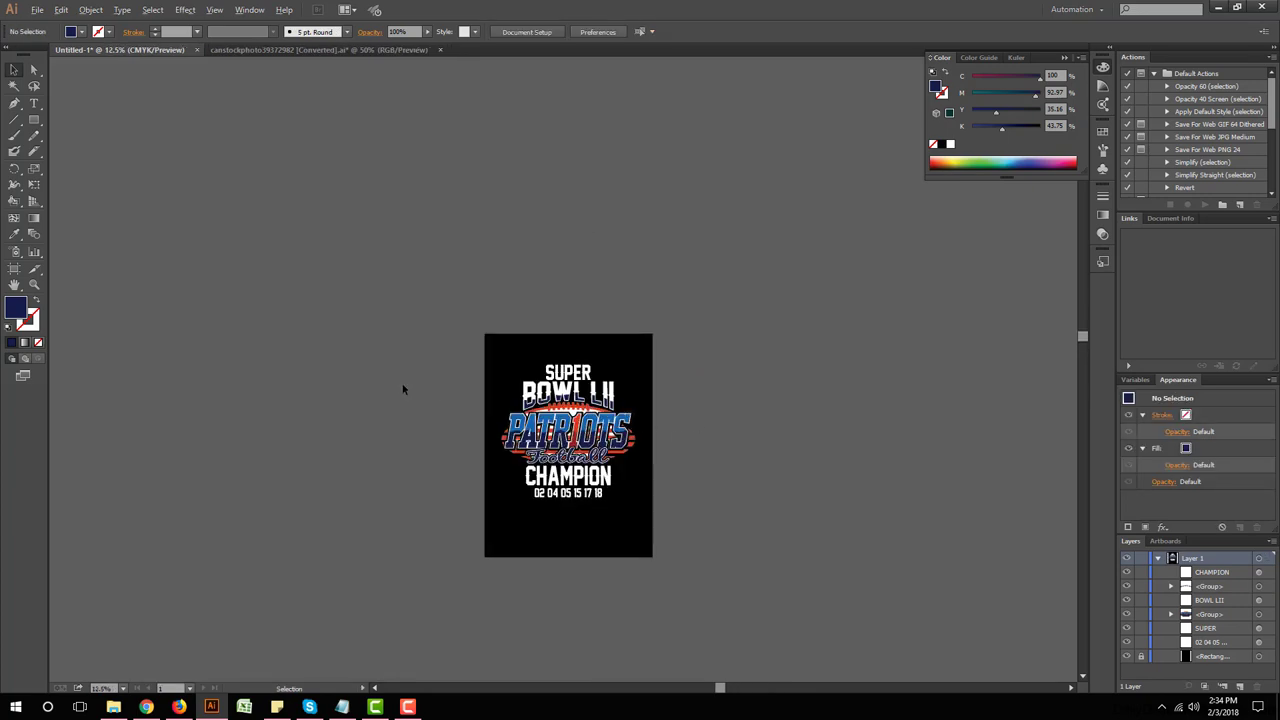
scroll(403, 389, "up", 1, "alt")
scroll(562, 394, "up", 1, "alt")
scroll(562, 394, "up", 4, "alt")
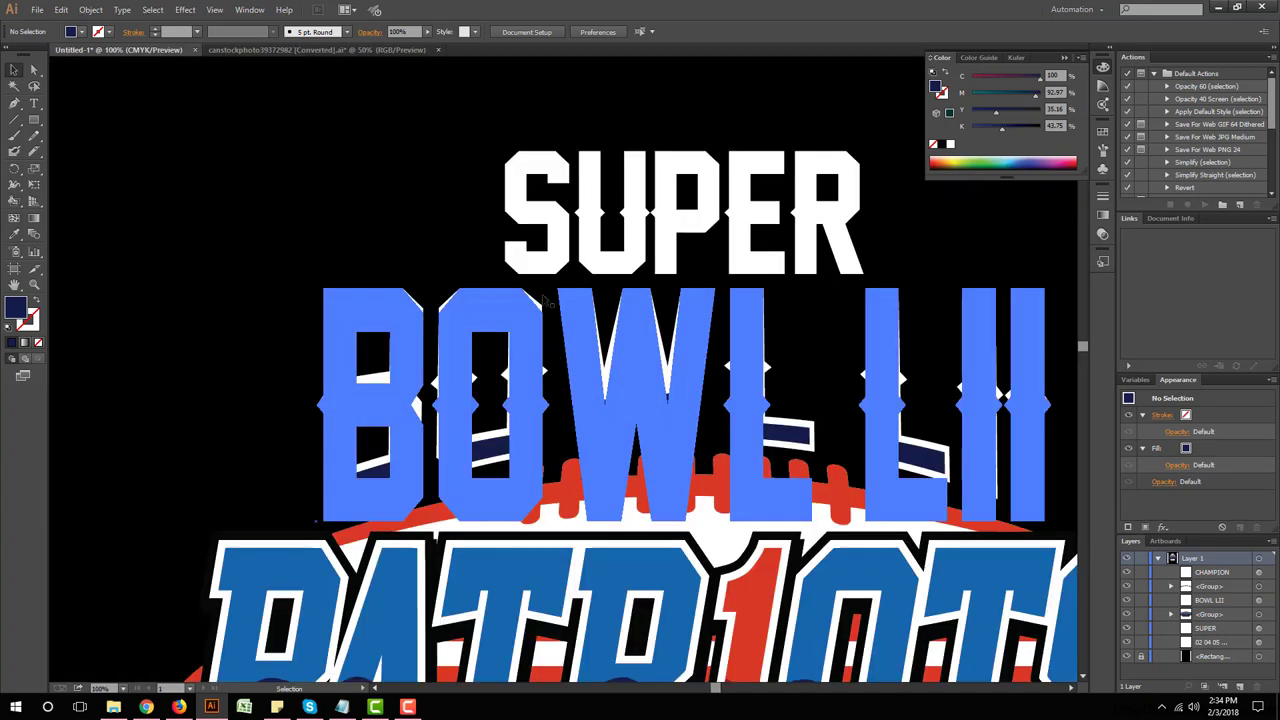
scroll(824, 340, "down", 3, "alt")
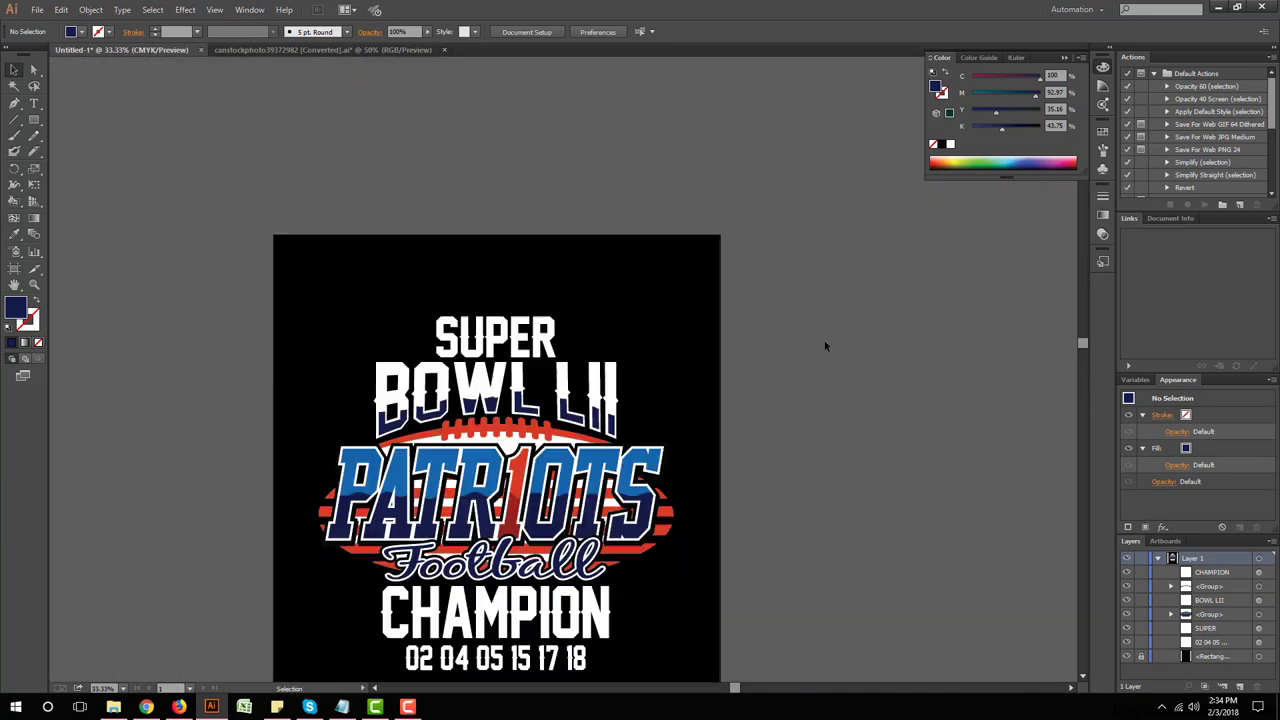
scroll(777, 323, "down", 1, "alt")
scroll(777, 323, "down", 2, "alt")
scroll(786, 329, "up", 1, "alt")
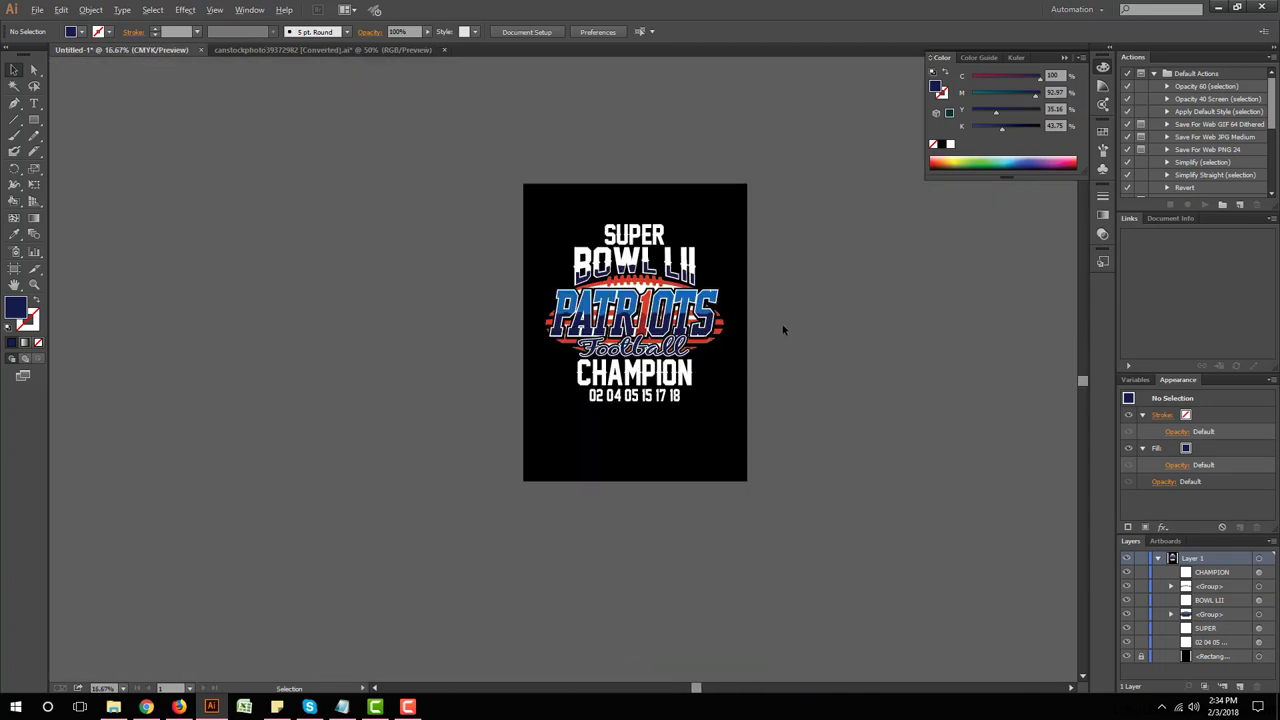
scroll(717, 287, "up", 3, "alt")
Step: Recolour the texture group red, sampled from the football stripes
left_click(500, 270)
left_click(14, 234)
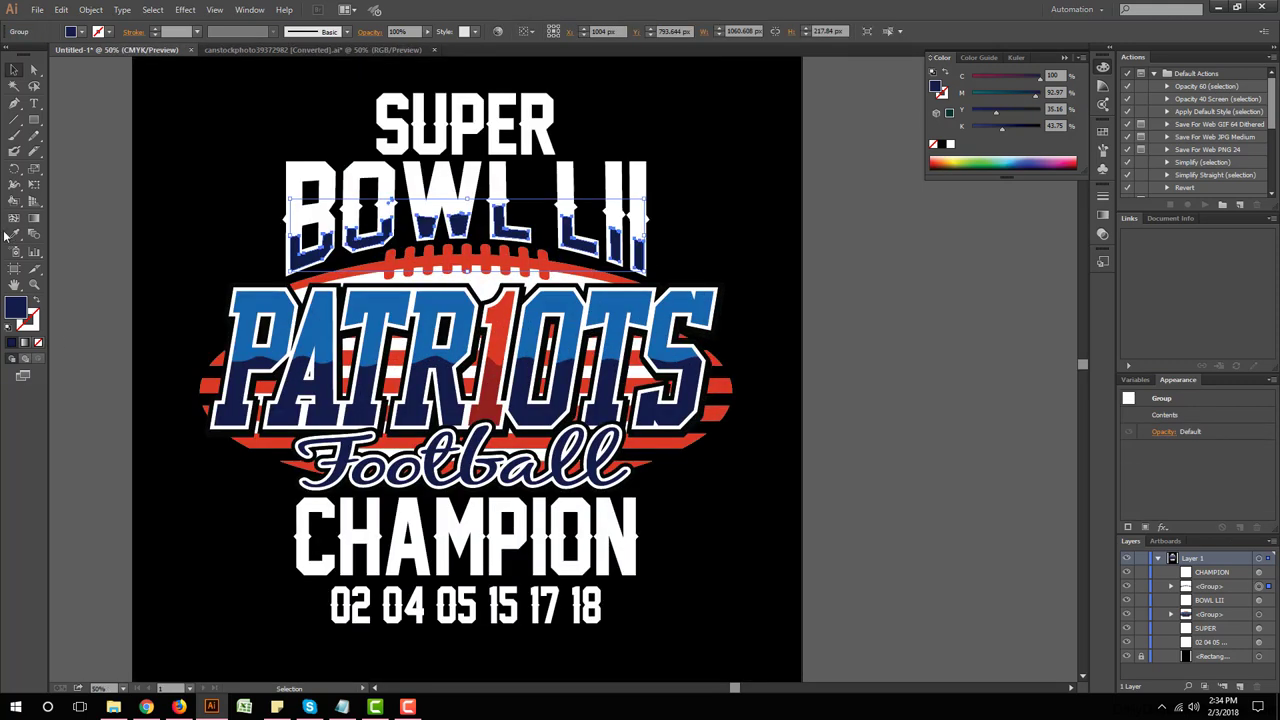
left_click(214, 398)
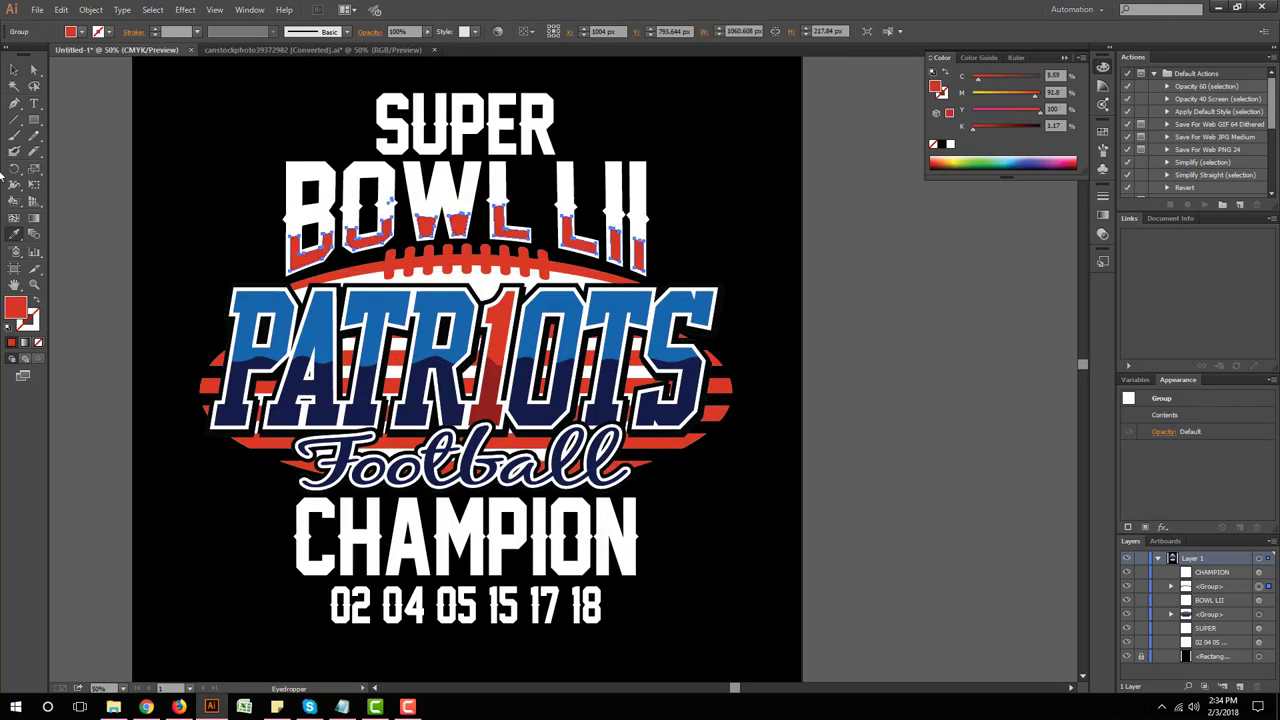
left_click(16, 69)
left_click(768, 433)
scroll(768, 433, "down", 1, "alt")
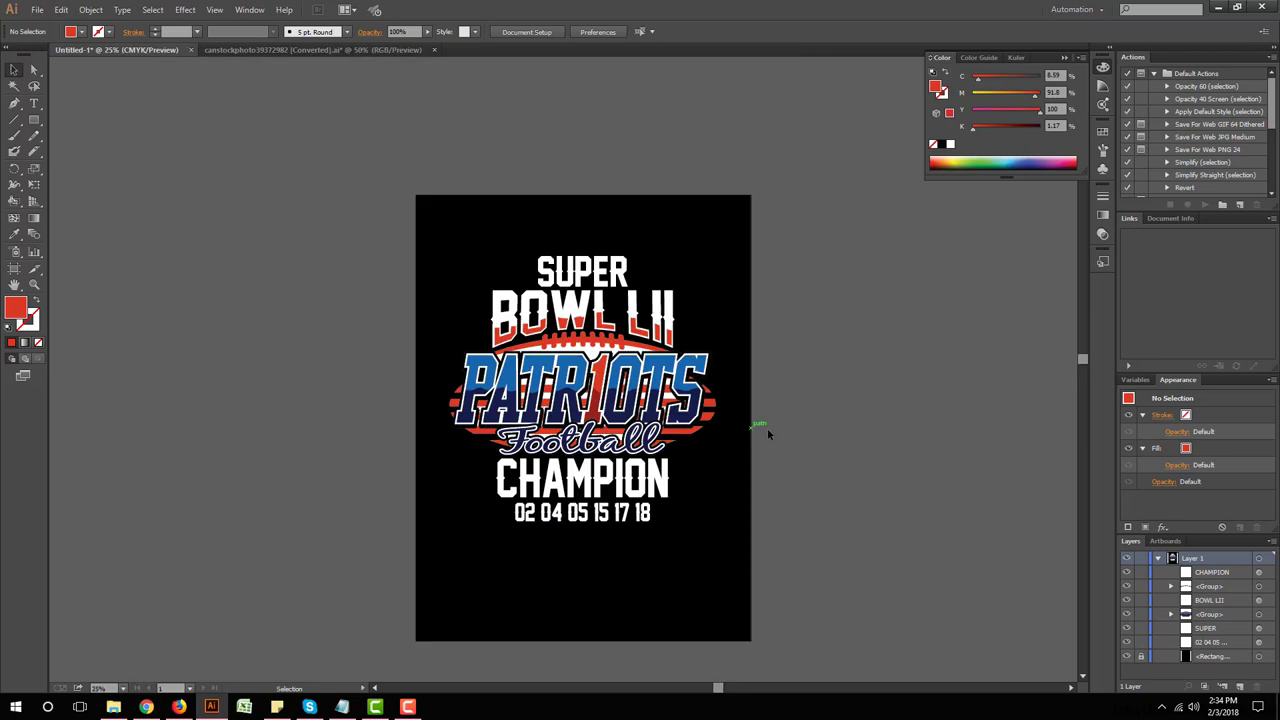
scroll(768, 433, "down", 1, "alt")
scroll(680, 467, "up", 1, "alt")
scroll(685, 495, "up", 1, "alt")
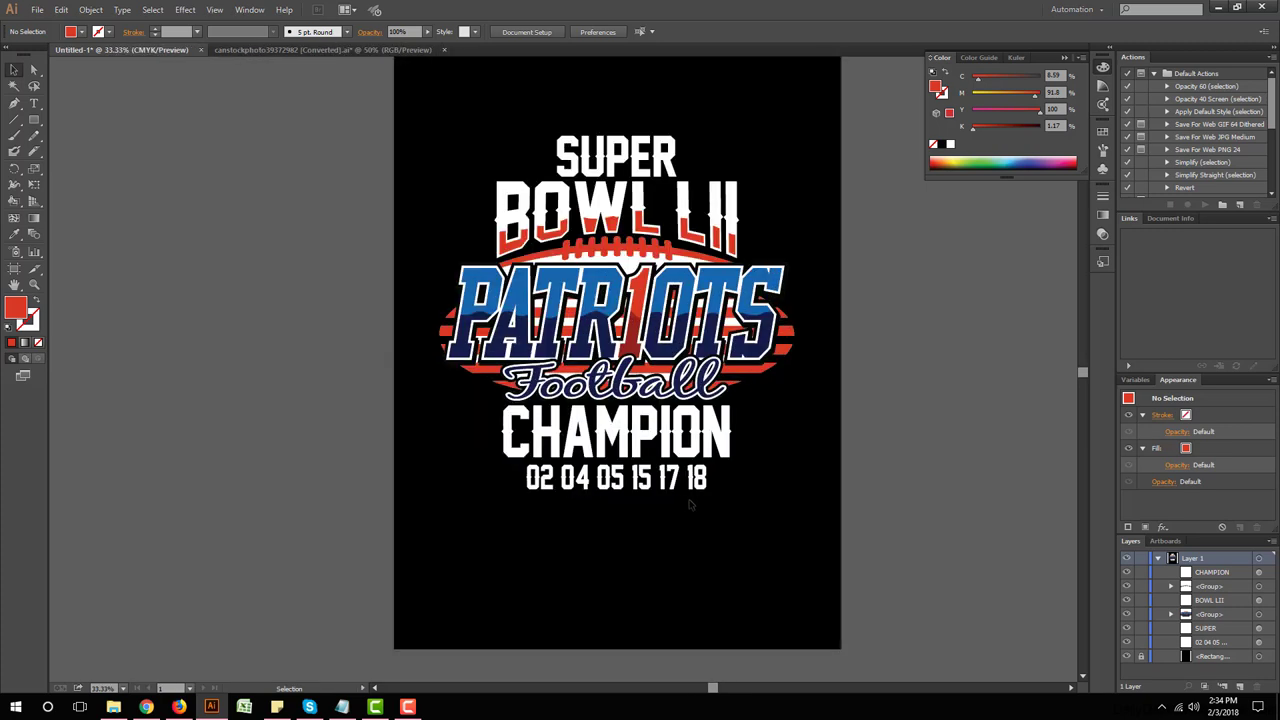
scroll(689, 503, "down", 2, "alt")
scroll(656, 503, "up", 1, "alt")
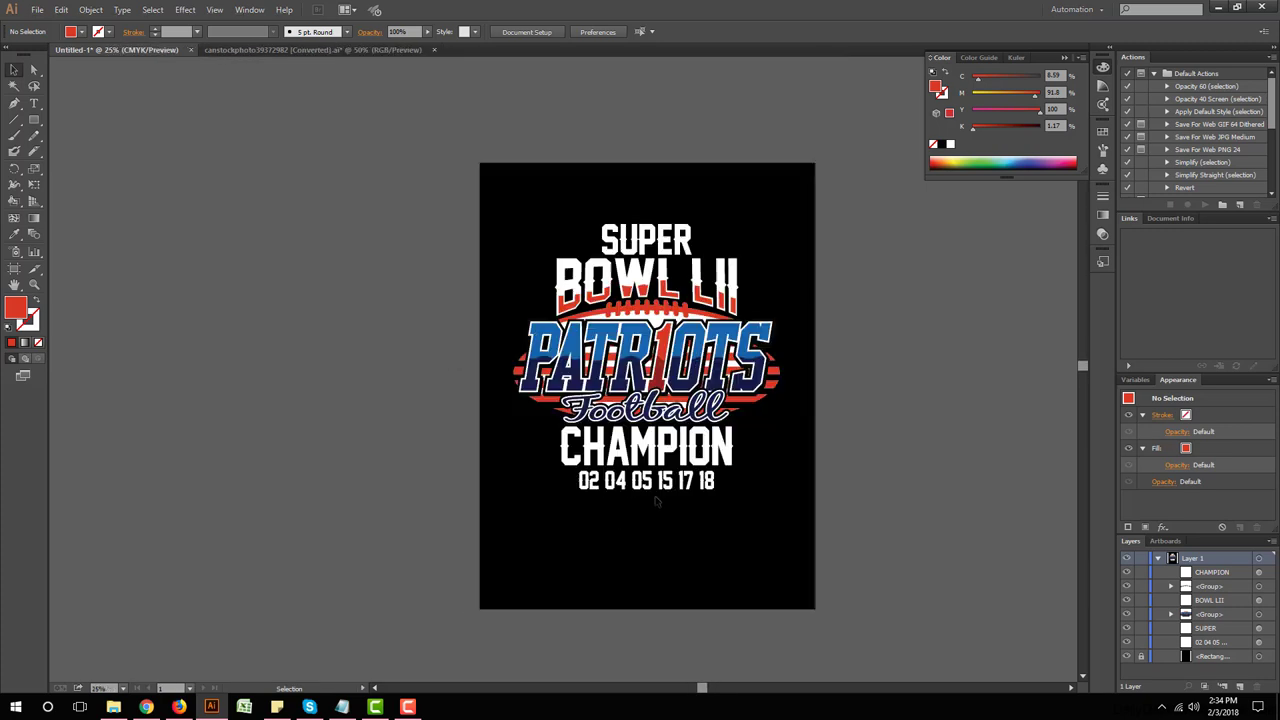
left_click(655, 484)
Step: Give CHAMPION the Montserrat style without stroke, placed under Football
left_click(14, 236)
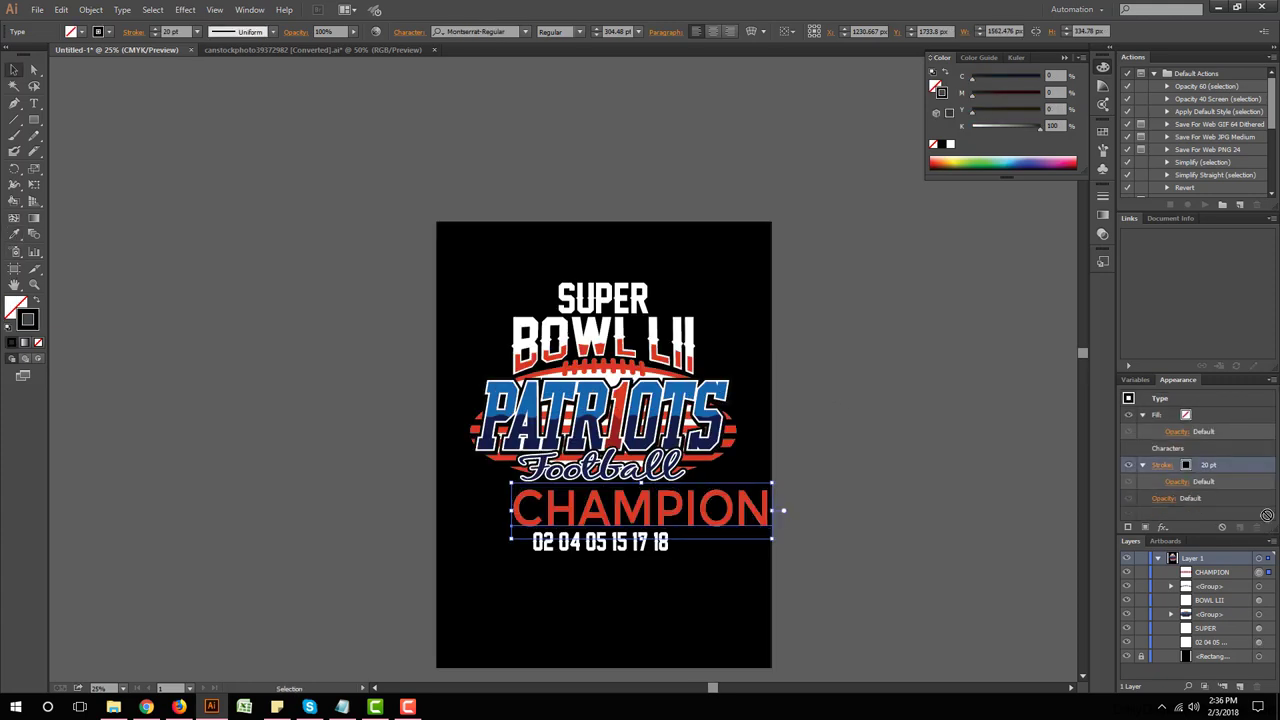
left_click(1258, 528)
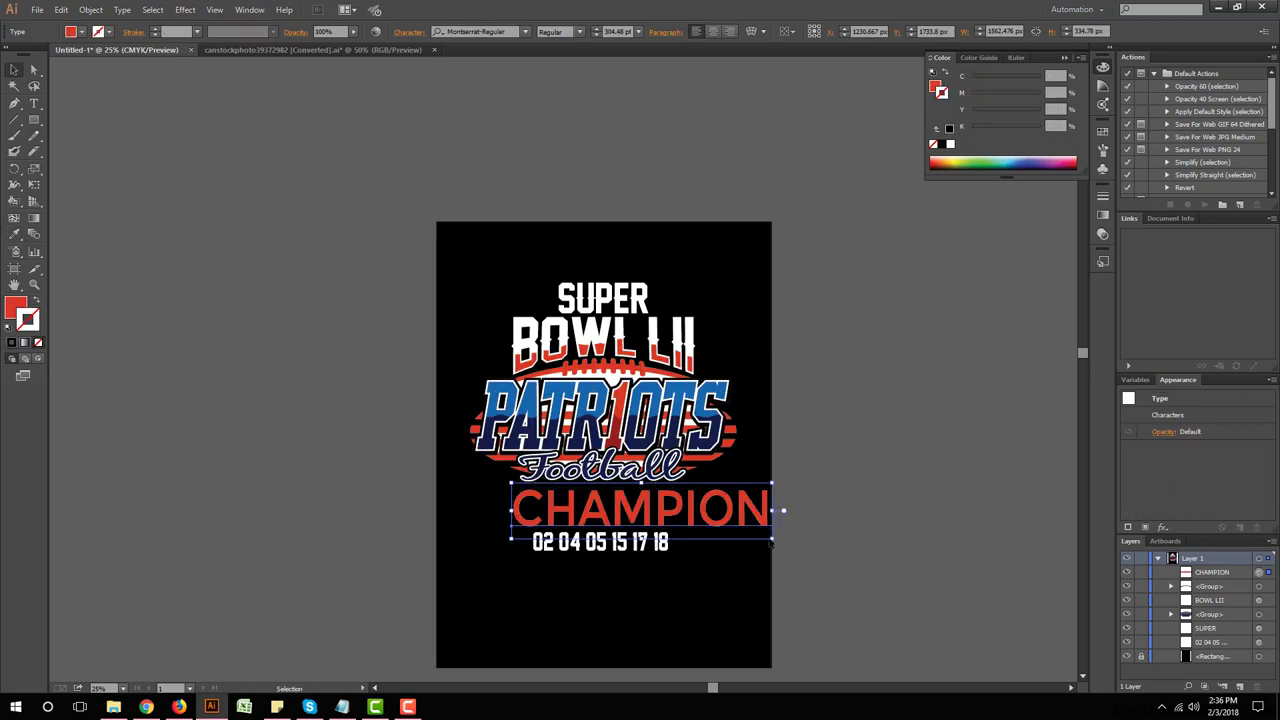
left_click_drag(771, 541, 690, 533)
left_click(690, 533)
scroll(680, 530, "up", 1)
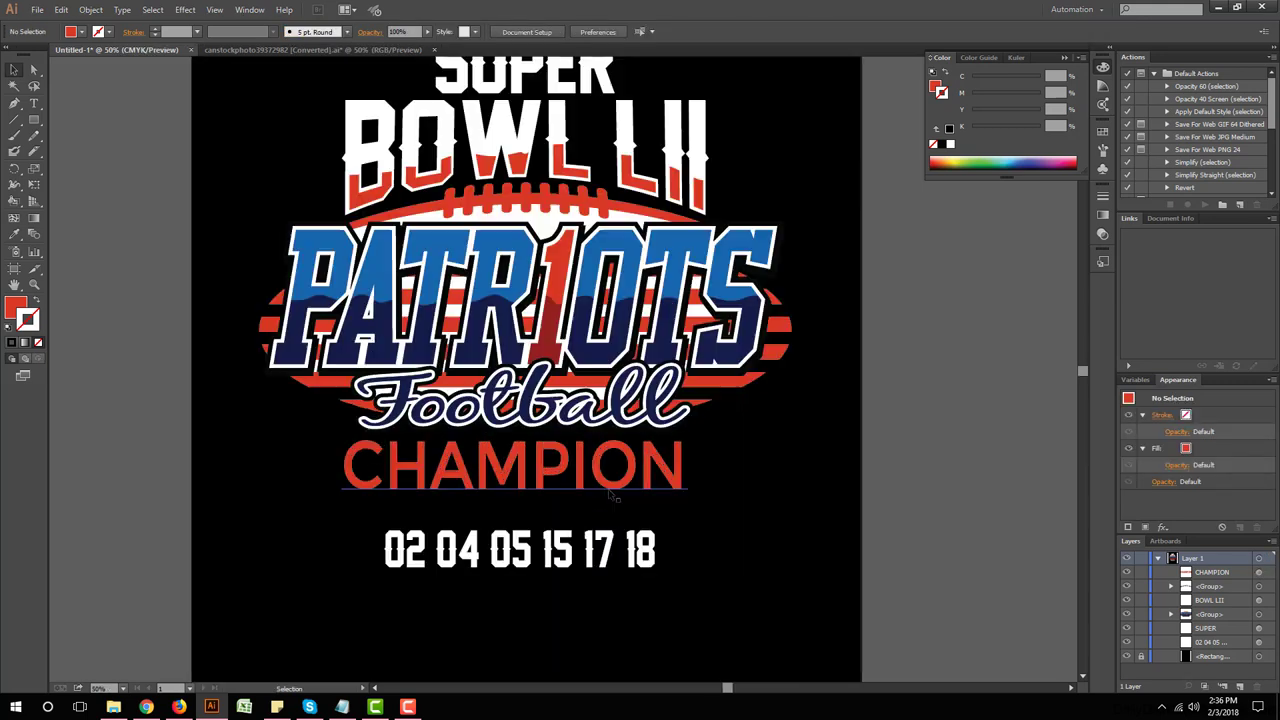
left_click(612, 493)
Step: Set CHAMPION's fill to white from the Swatches
left_click(14, 234)
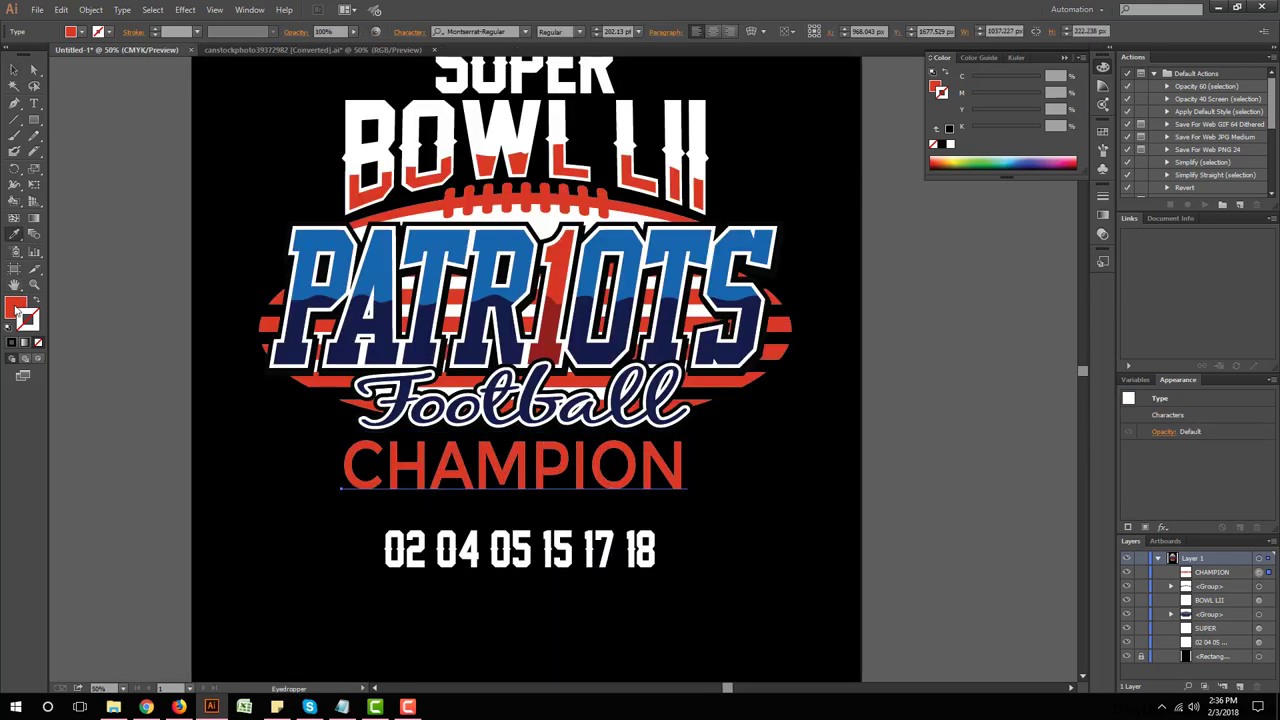
left_click(16, 309)
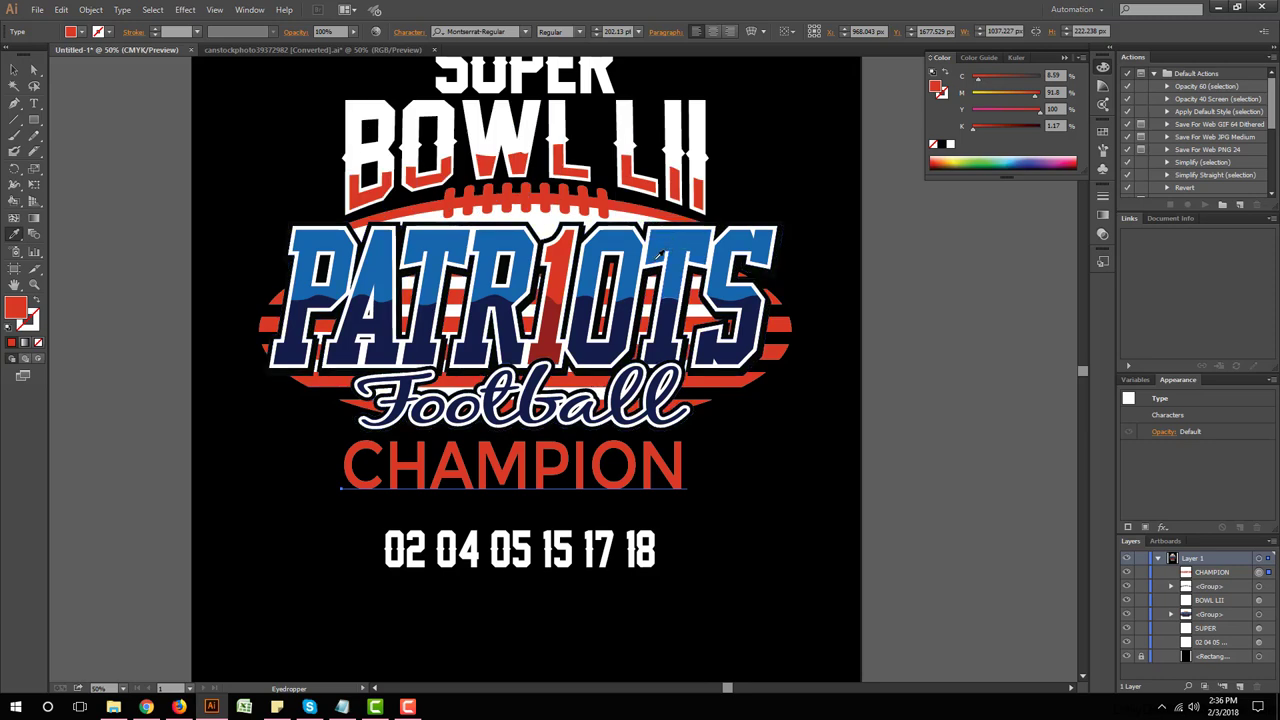
left_click(644, 262)
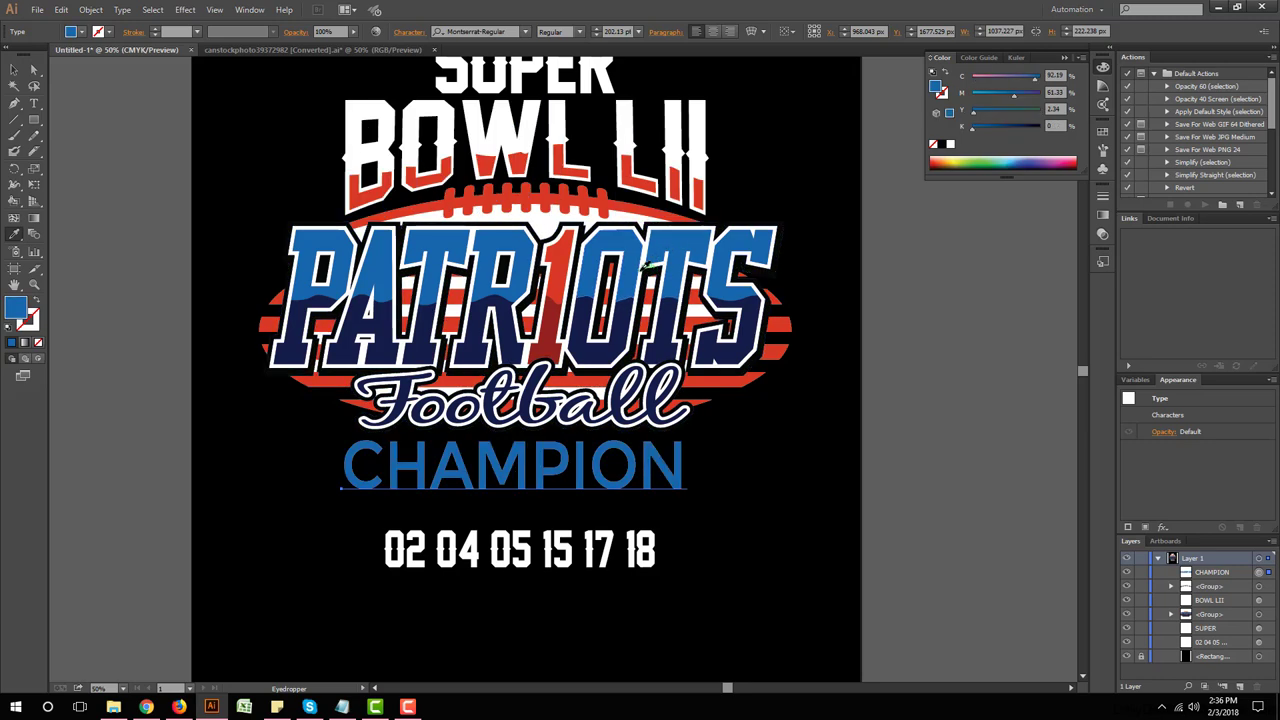
left_click(1103, 131)
left_click(956, 161)
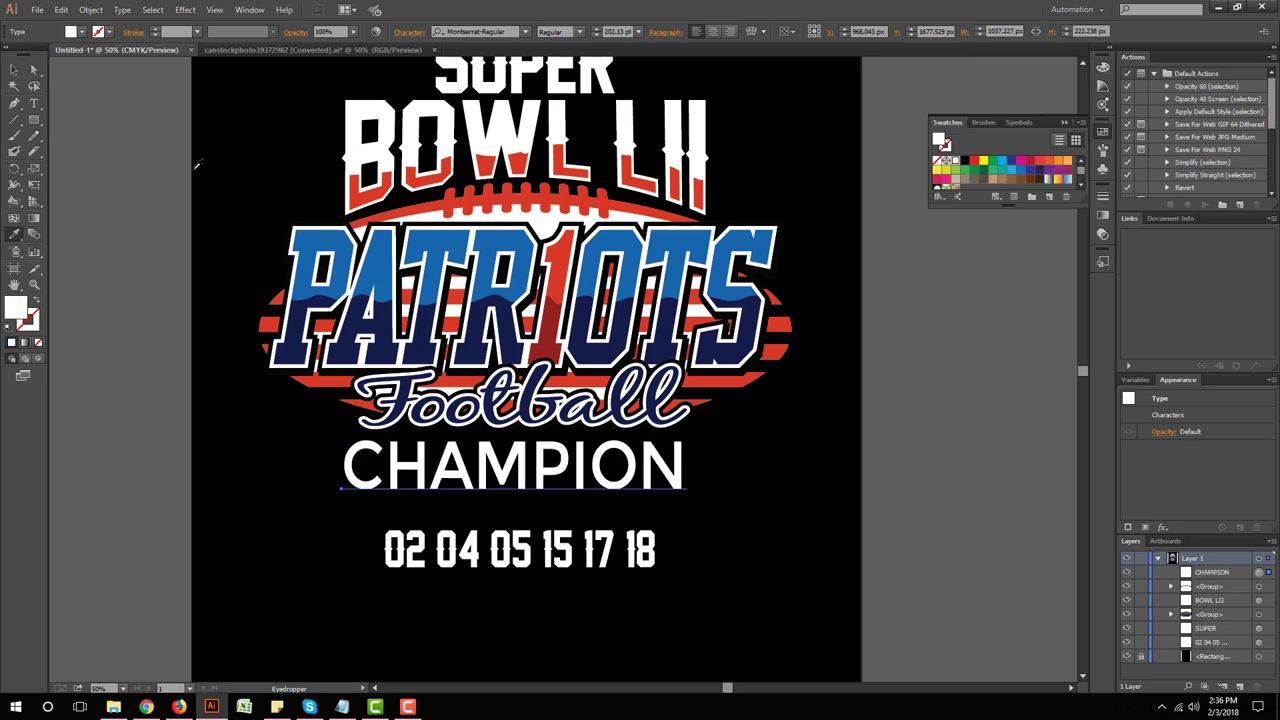
left_click(14, 68)
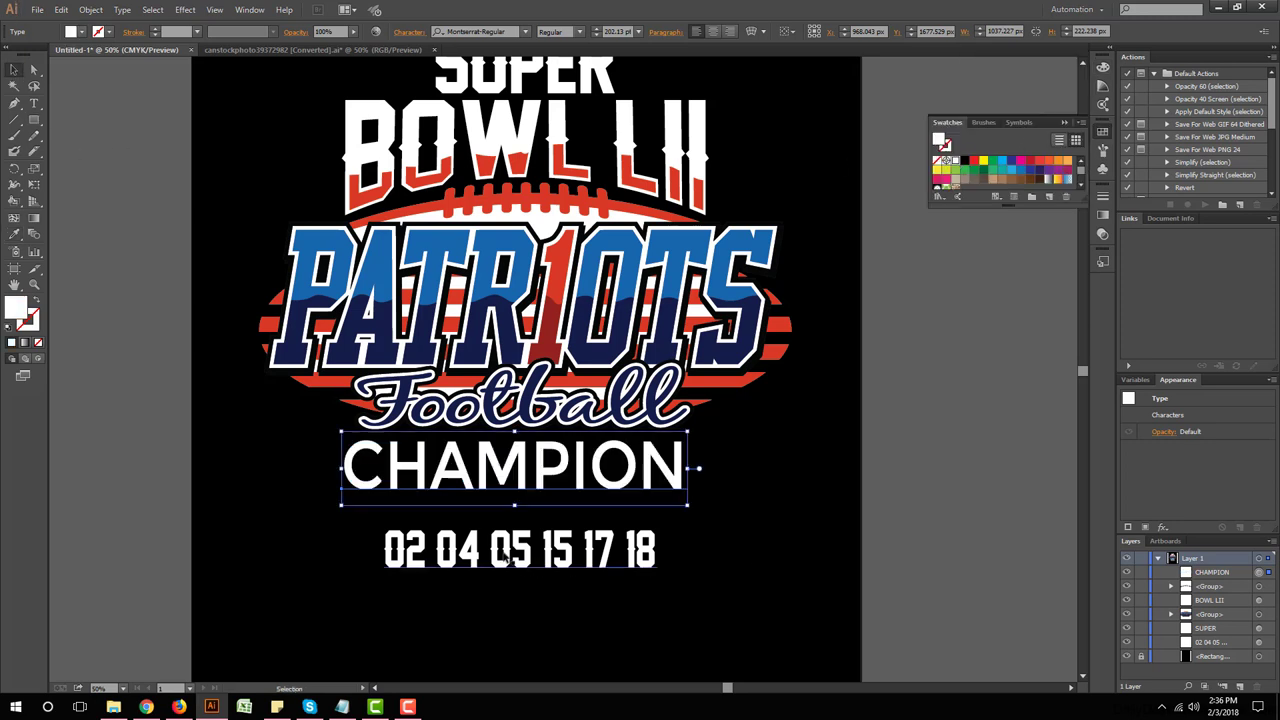
Step: Move the date line up, match CHAMPION's font, and shrink it to fit underneath
left_click_drag(520, 549, 517, 523)
left_click(14, 234)
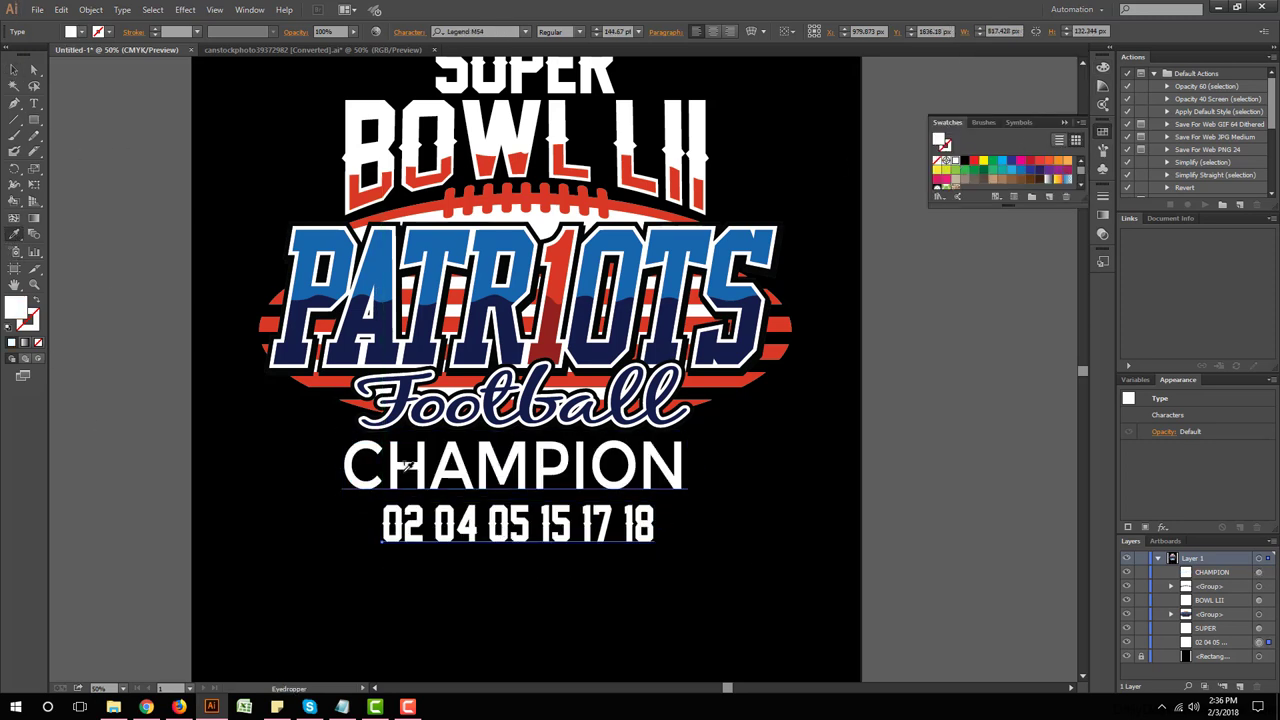
left_click(410, 463)
left_click(14, 69)
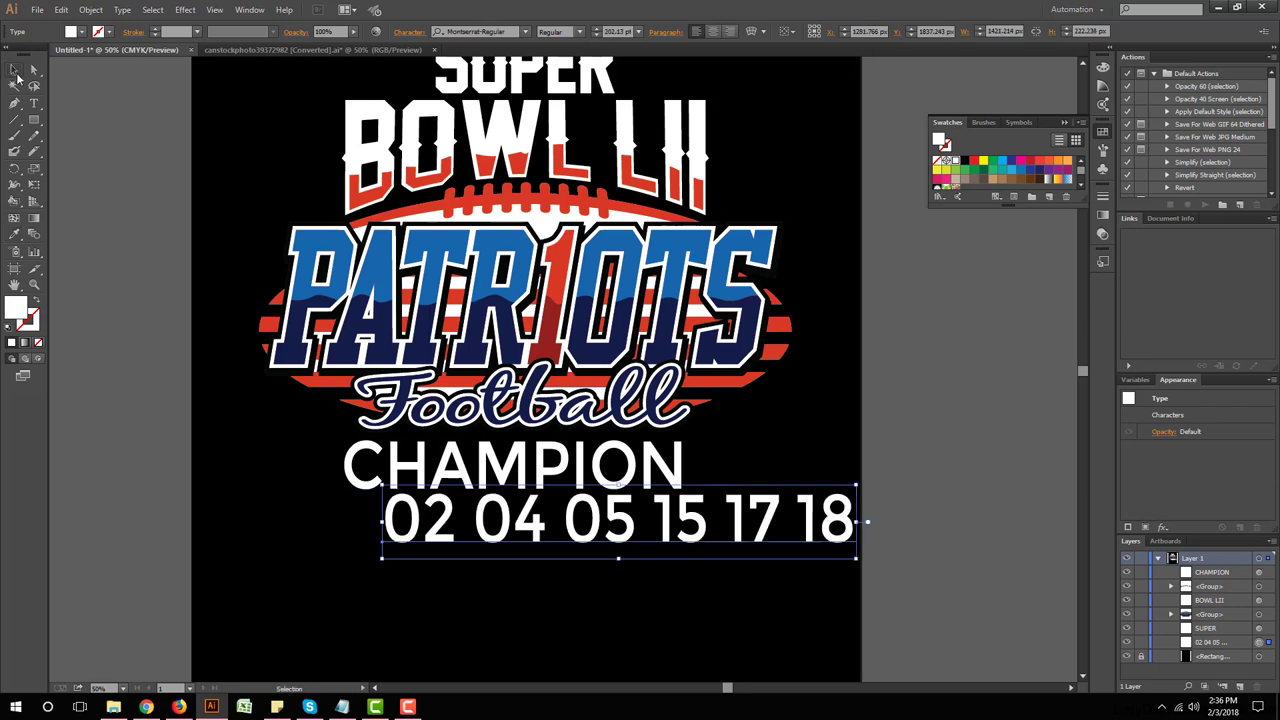
left_click_drag(858, 484, 641, 520)
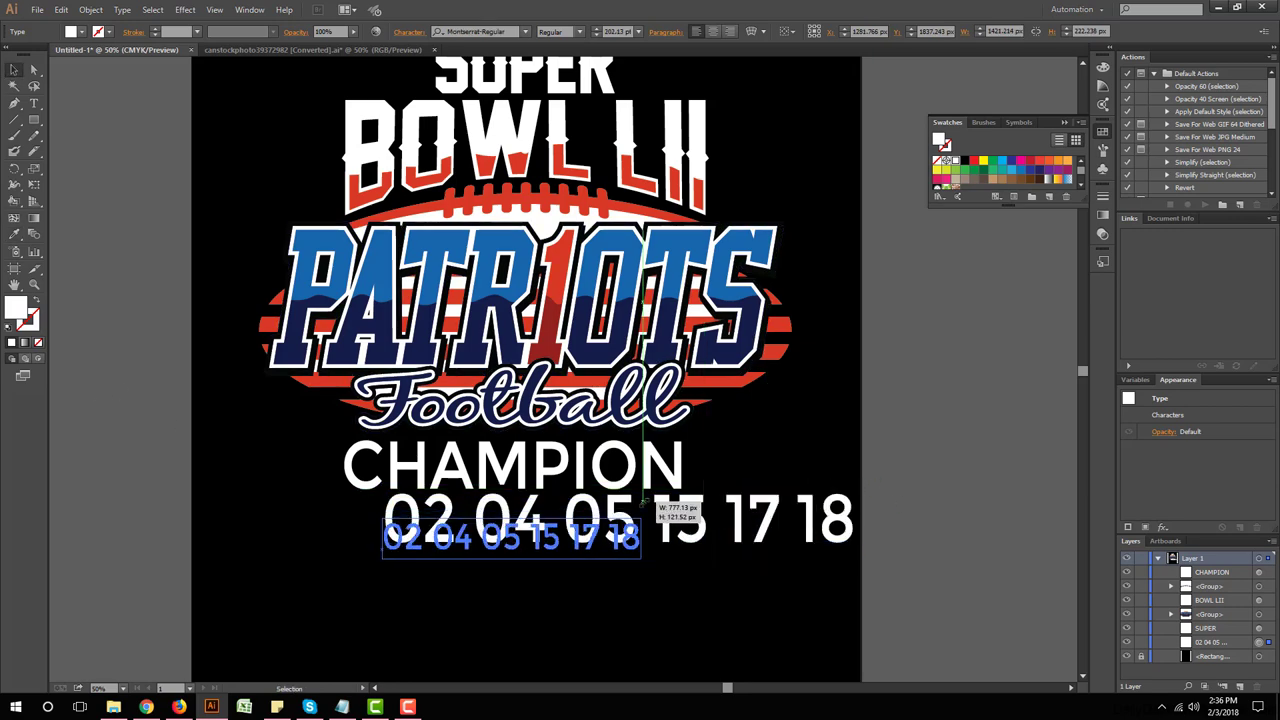
left_click(634, 482)
scroll(553, 481, "down", 2, "alt")
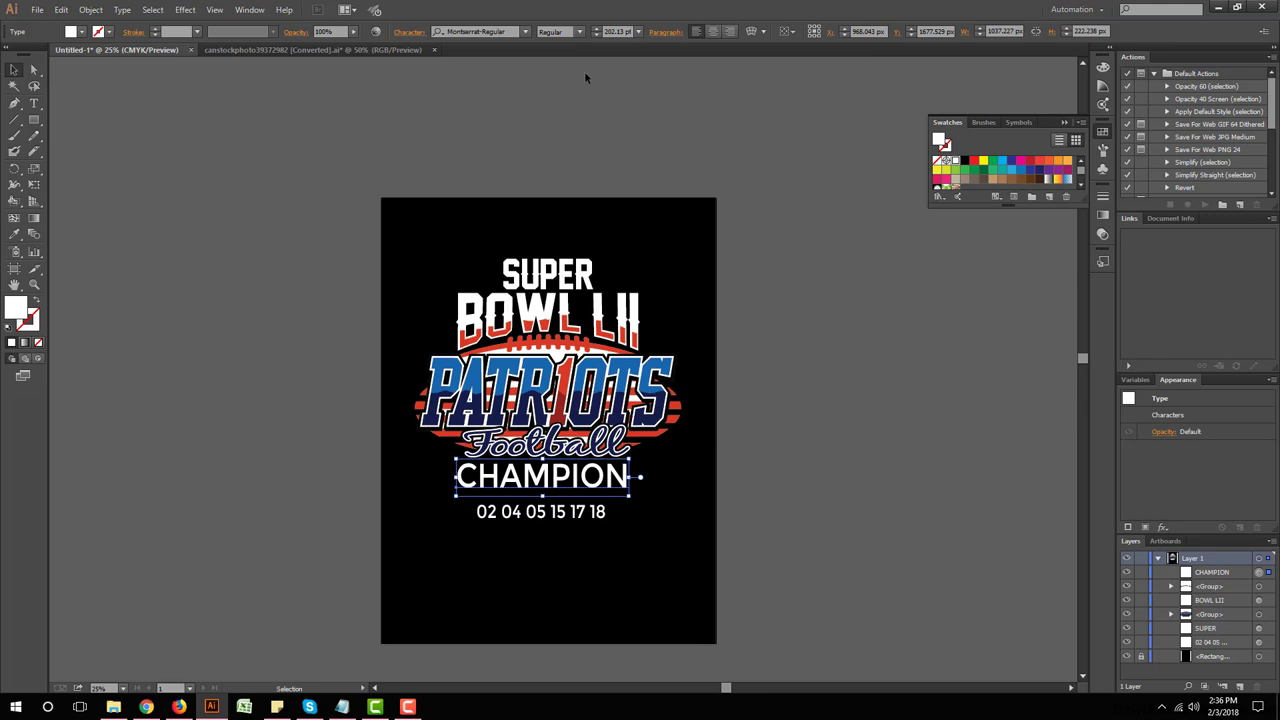
Step: Set CHAMPION in Legend M54 (found via 'm5') and scale it up to the date line
left_click(578, 31)
left_click(498, 31)
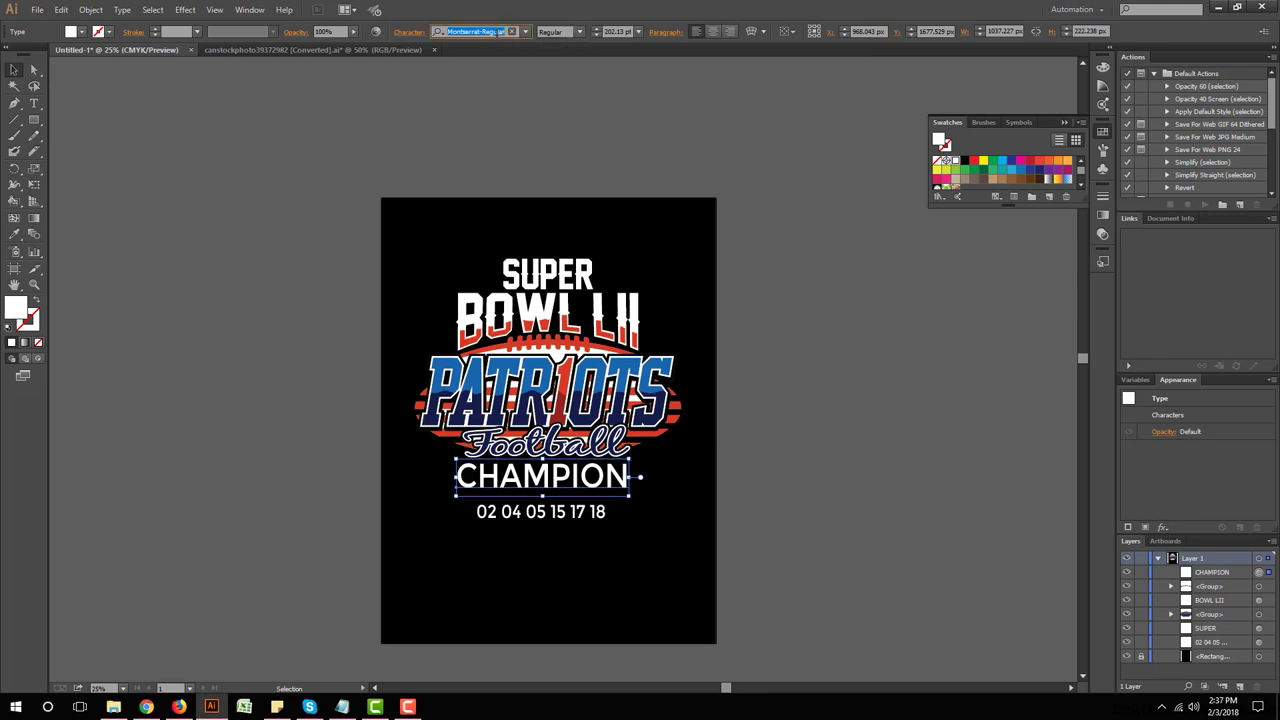
type("m5")
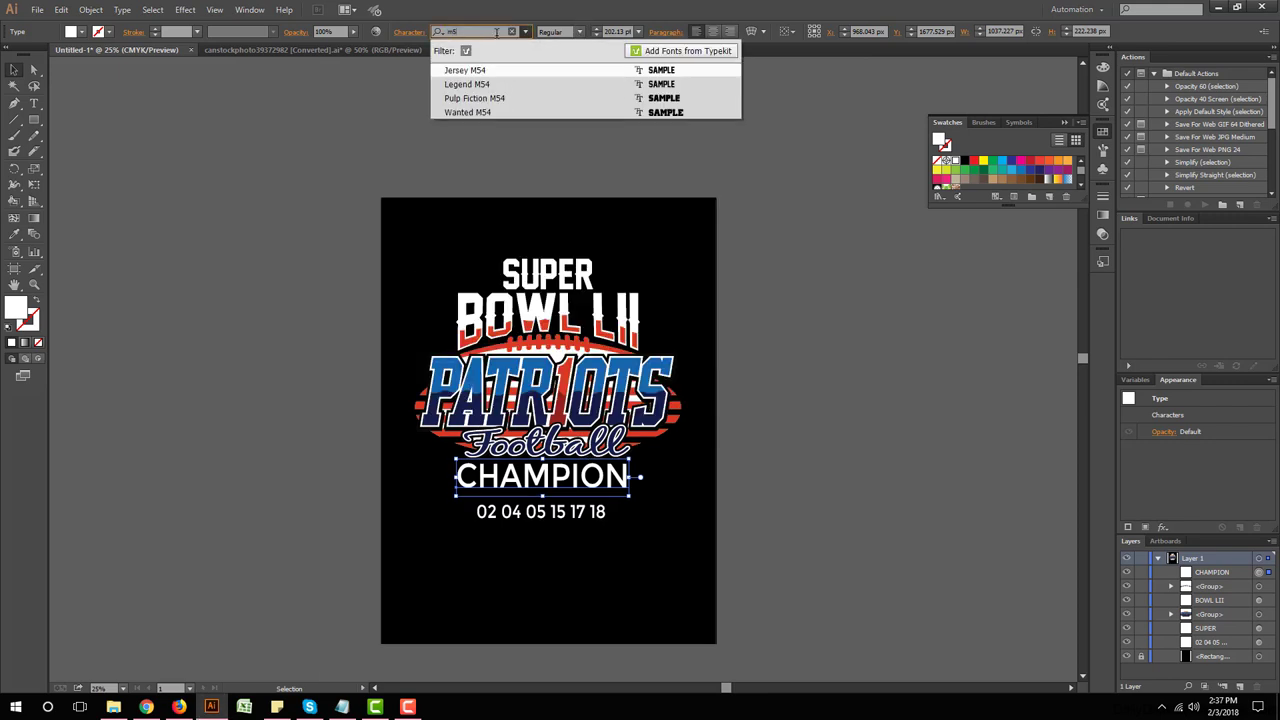
left_click(686, 85)
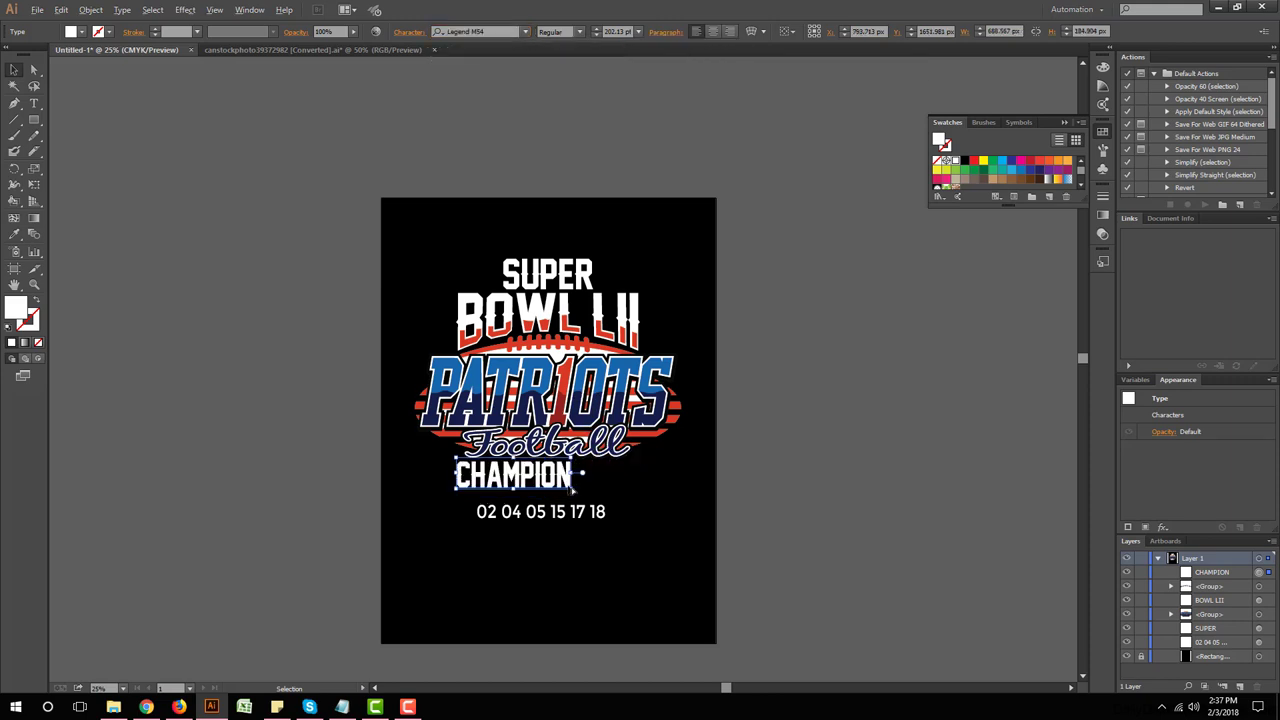
scroll(567, 488, "up", 2)
left_click_drag(576, 492, 701, 466)
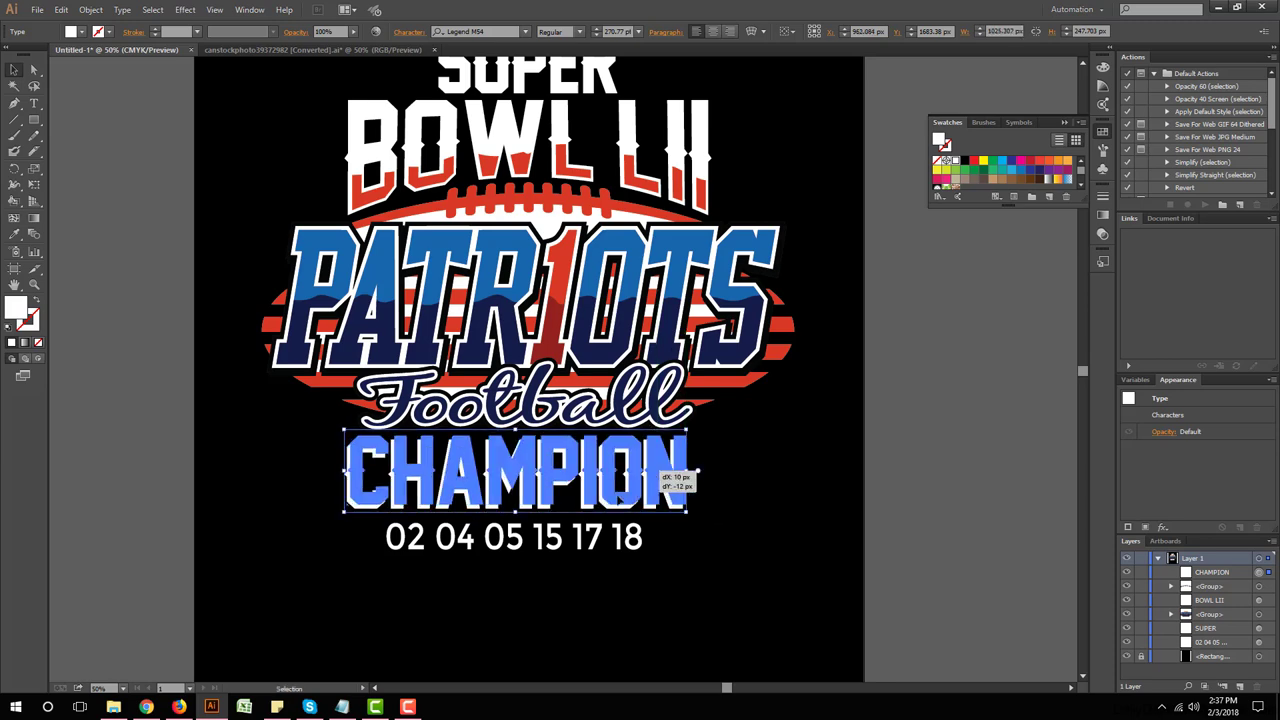
left_click(601, 521)
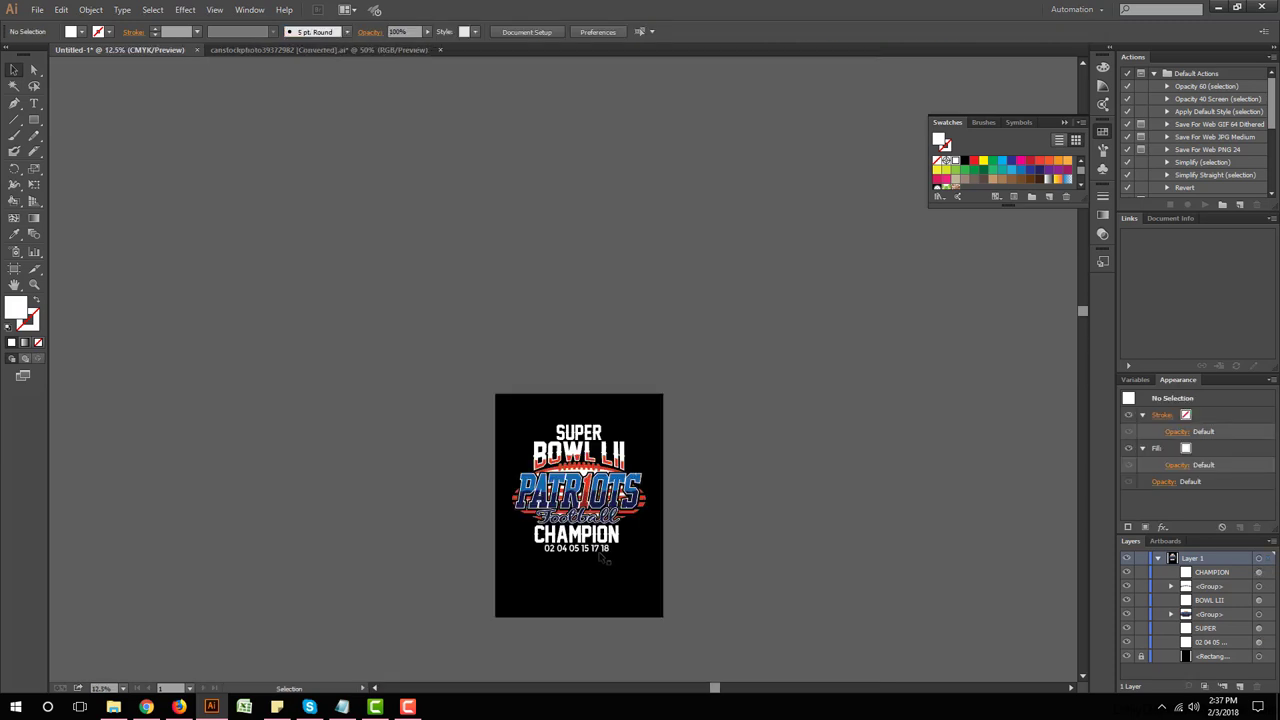
scroll(601, 521, "down", 4)
scroll(601, 521, "up", 1)
scroll(601, 521, "up", 1)
scroll(601, 521, "up", 1)
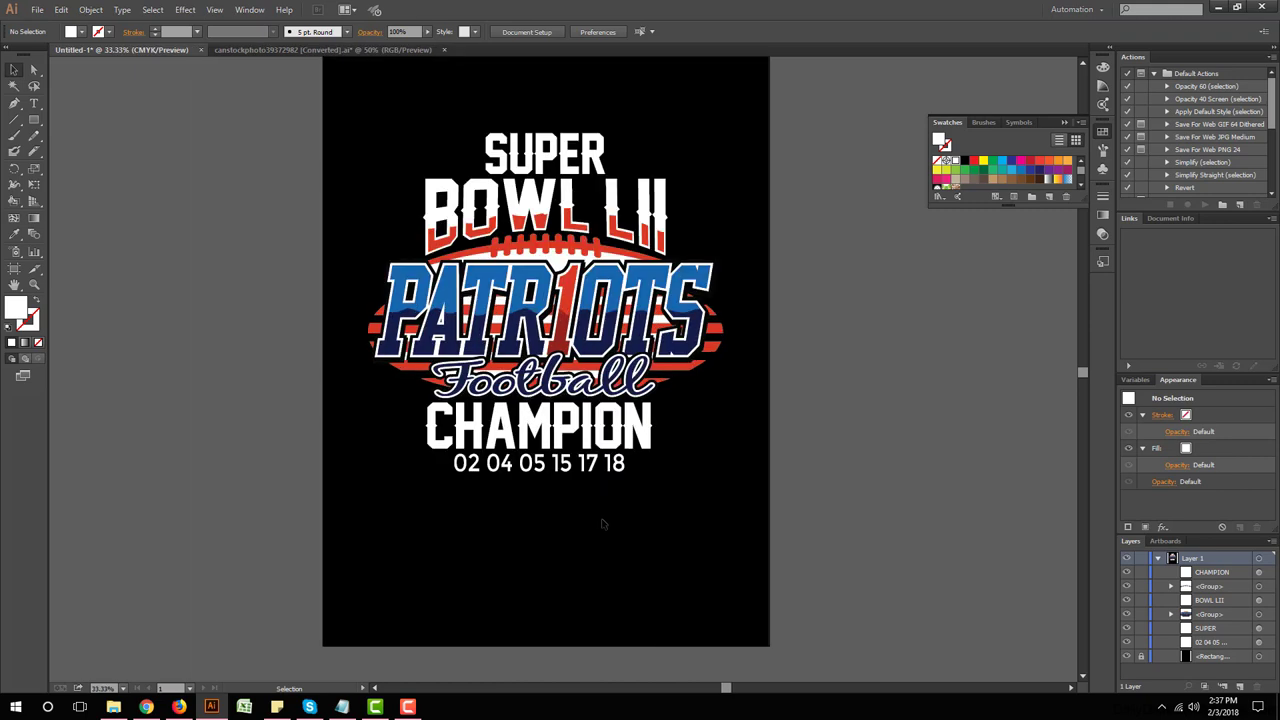
scroll(601, 521, "up", 1)
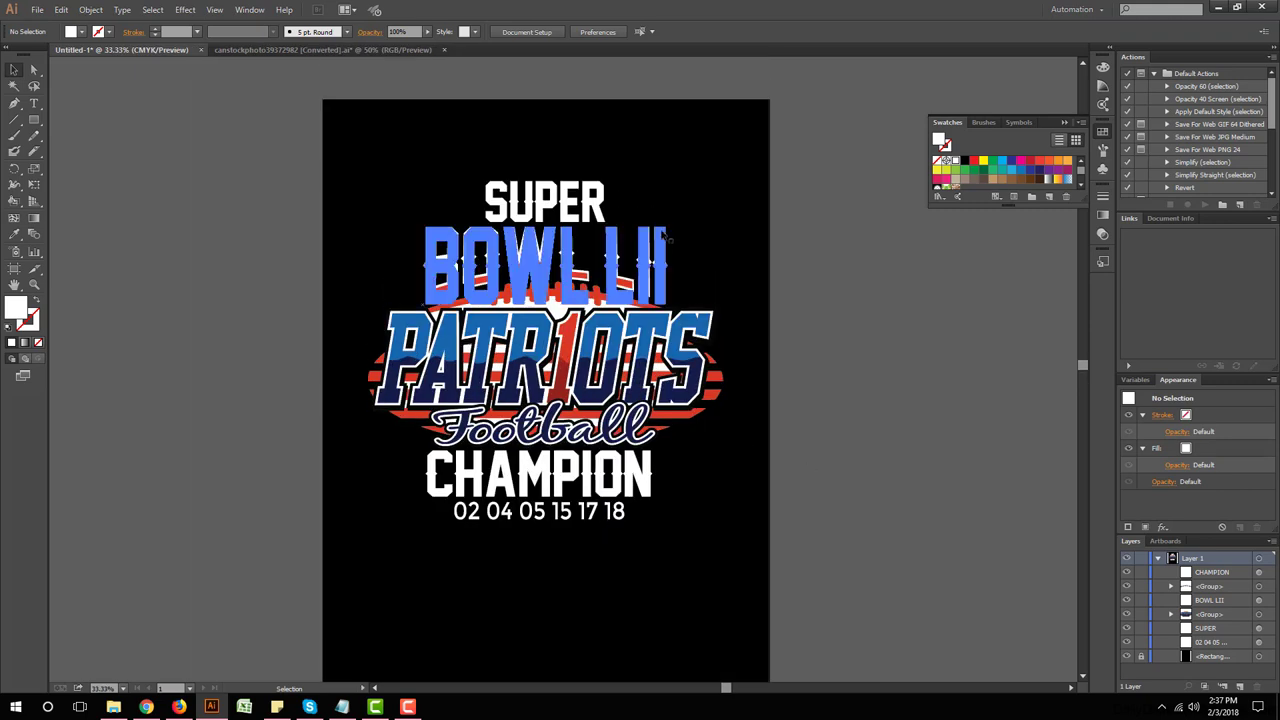
left_click(662, 232)
left_click(612, 482)
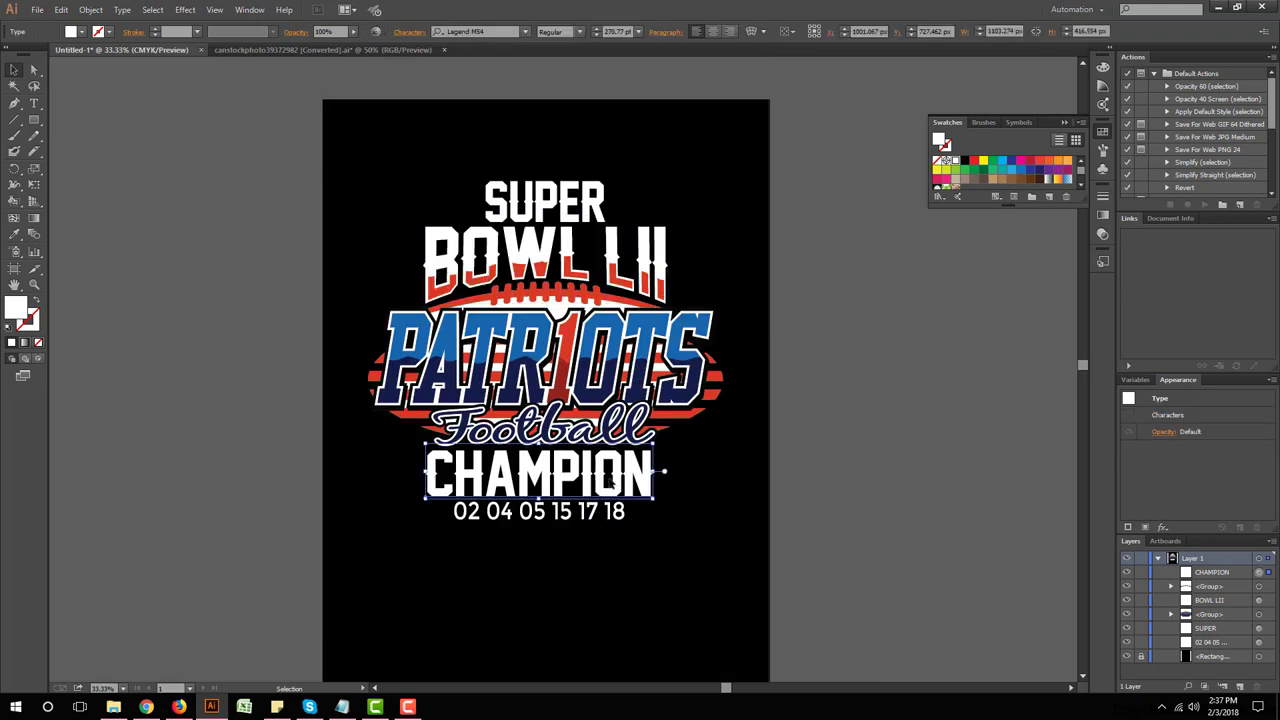
left_click(528, 512)
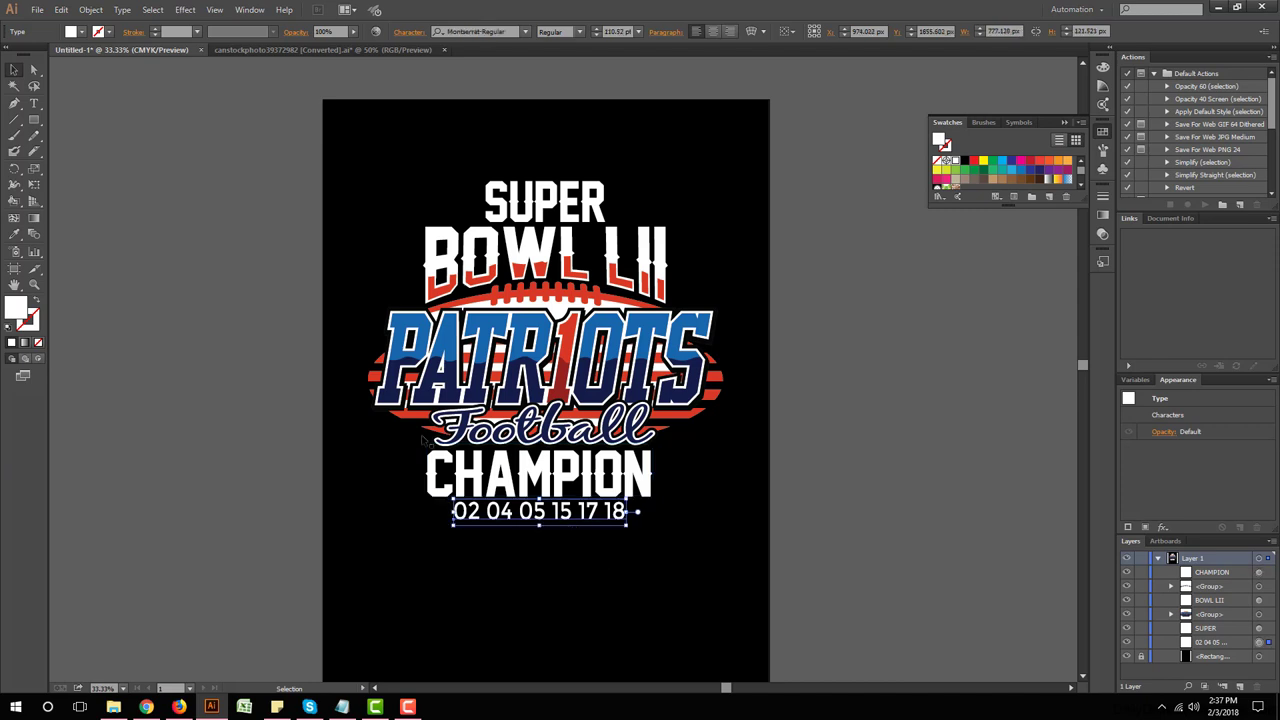
left_click(14, 233)
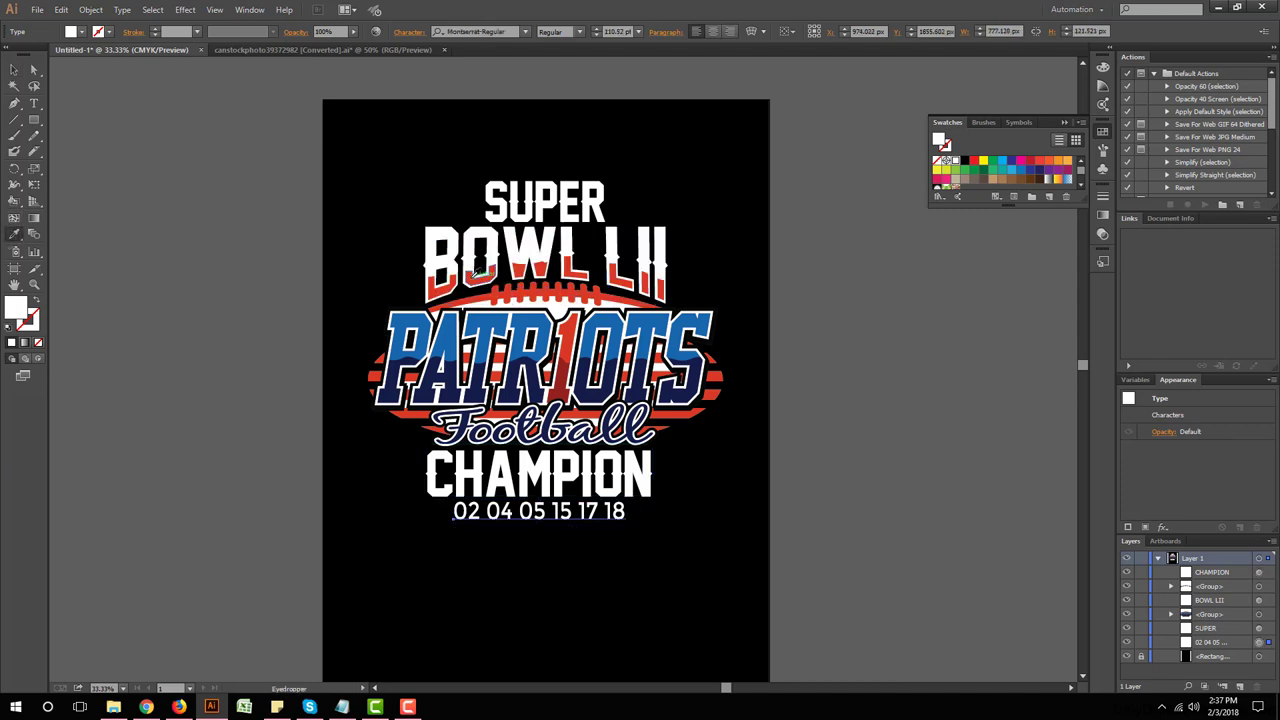
left_click(480, 278)
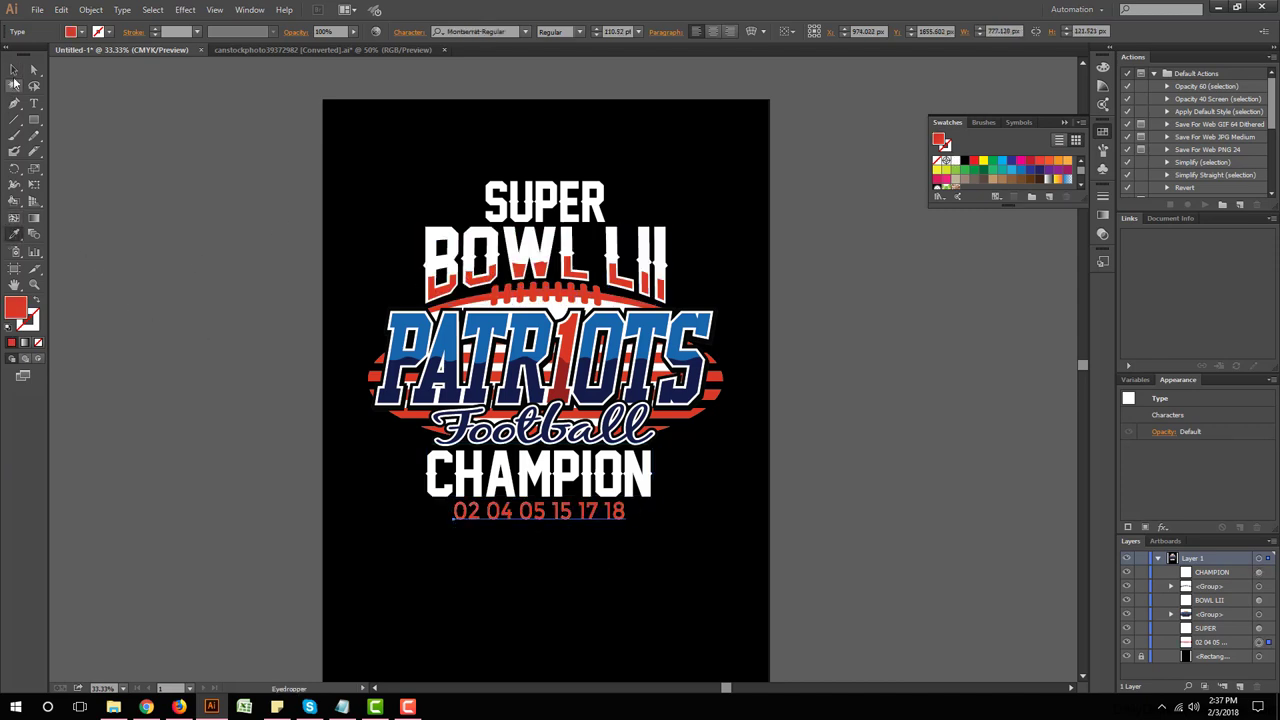
left_click(14, 69)
left_click(551, 611)
scroll(567, 517, "up", 1)
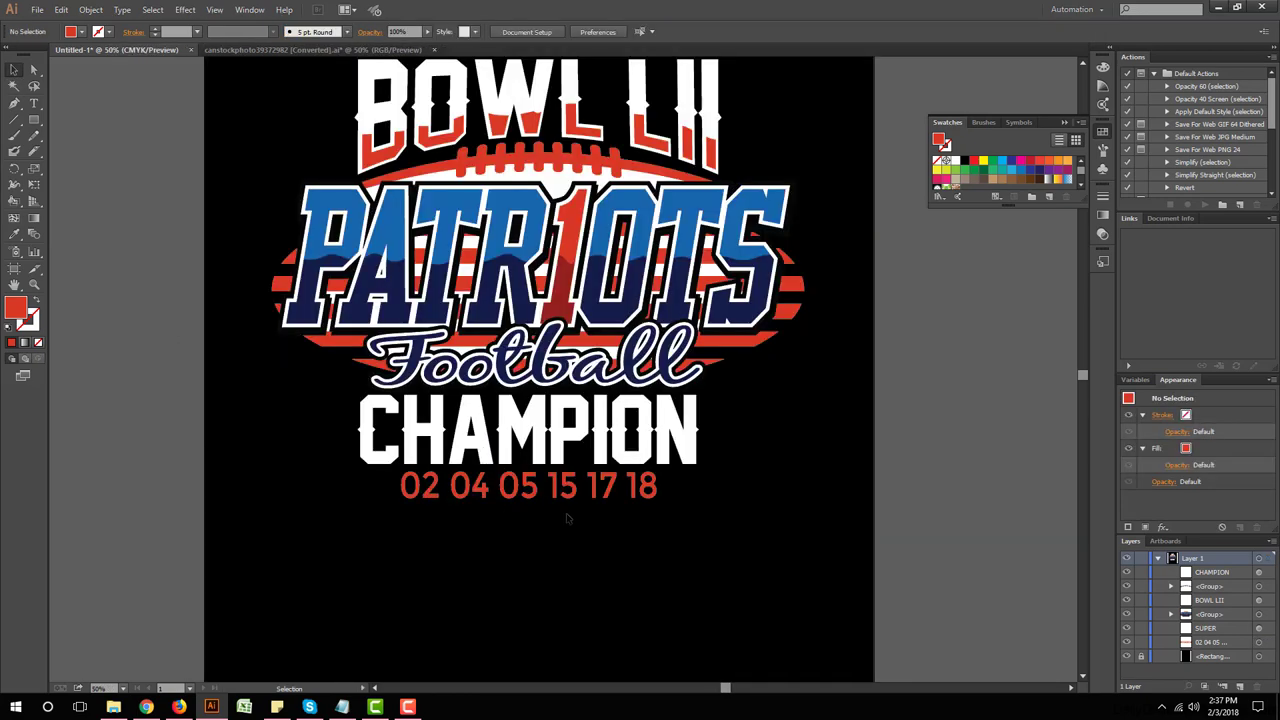
left_click(560, 490)
left_click(1270, 380)
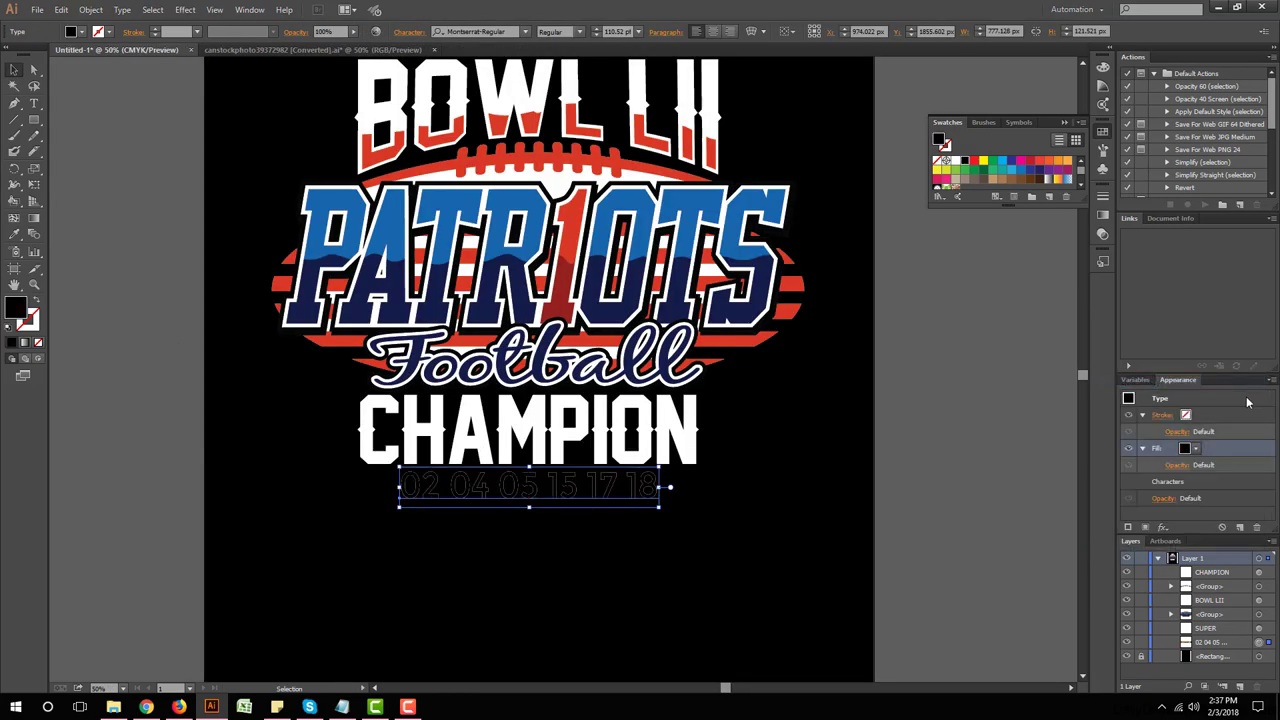
key("shift+x")
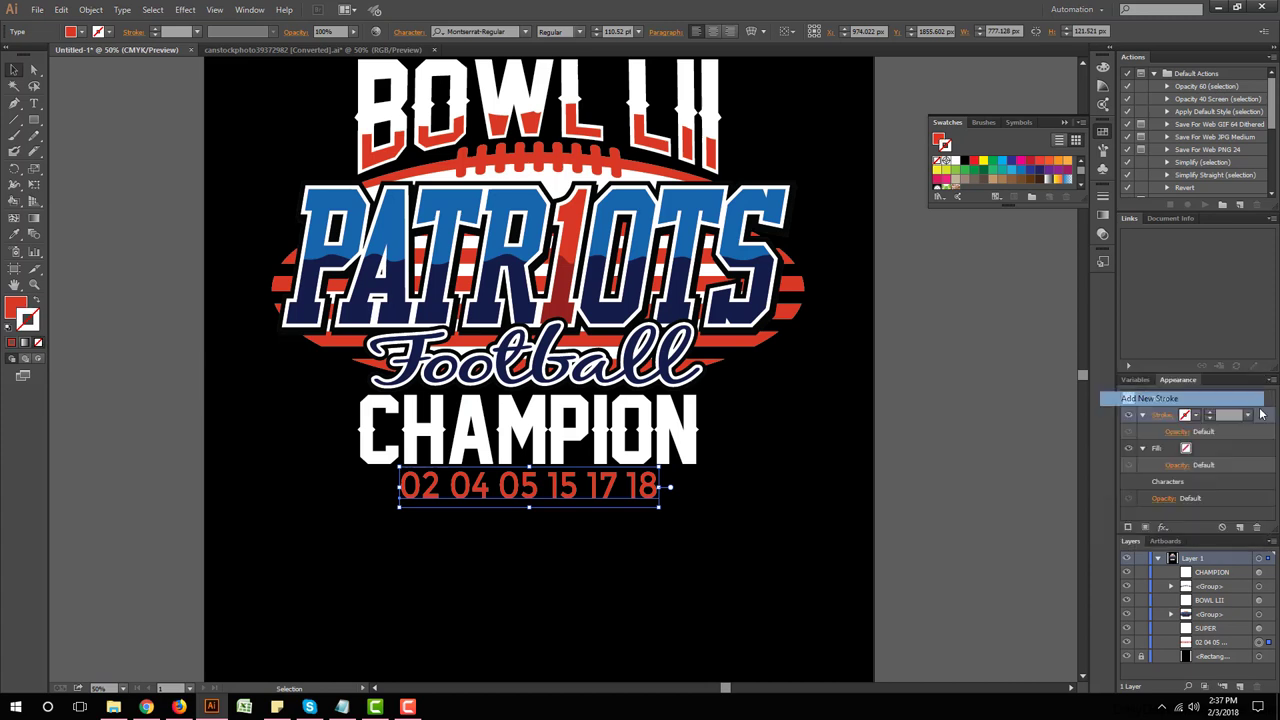
left_click(1248, 416)
left_click(1227, 269)
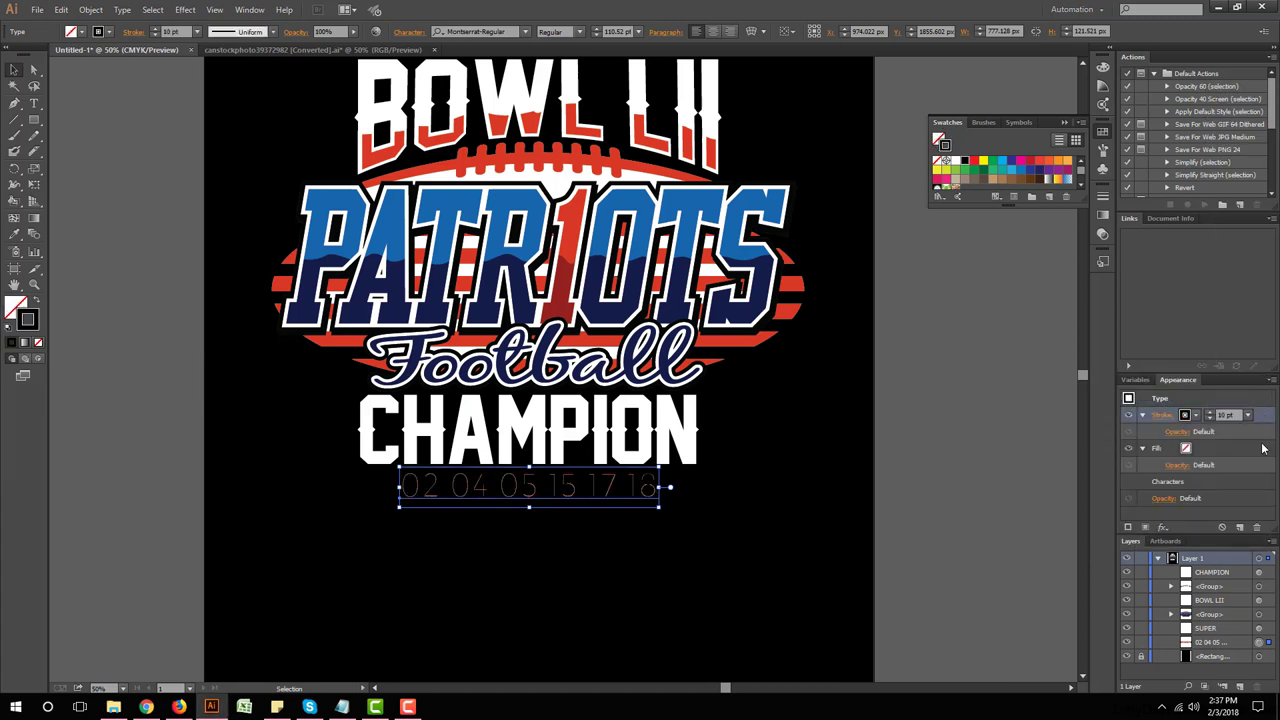
left_click_drag(1240, 414, 1240, 490)
left_click(1195, 465)
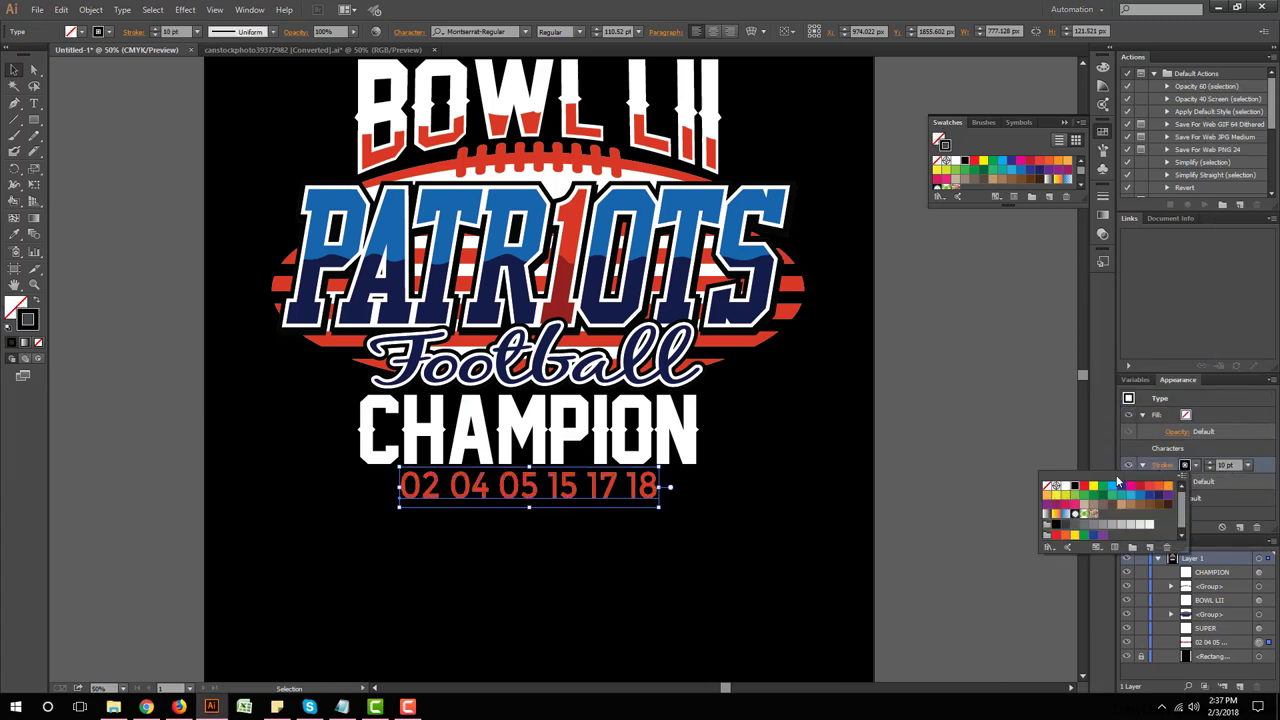
left_click(1058, 489)
left_click(655, 607)
left_click(584, 608)
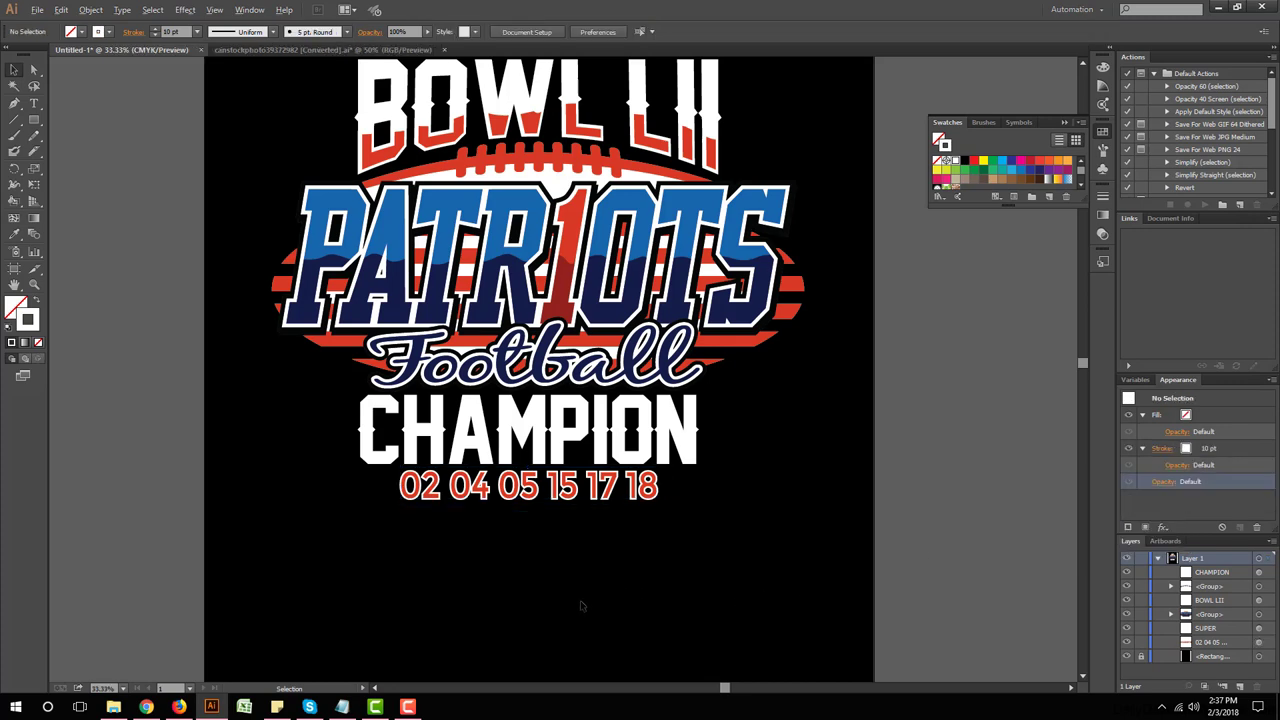
key("ctrl+0")
scroll(565, 600, "up", 3)
scroll(565, 600, "up", 1)
left_click(1259, 642)
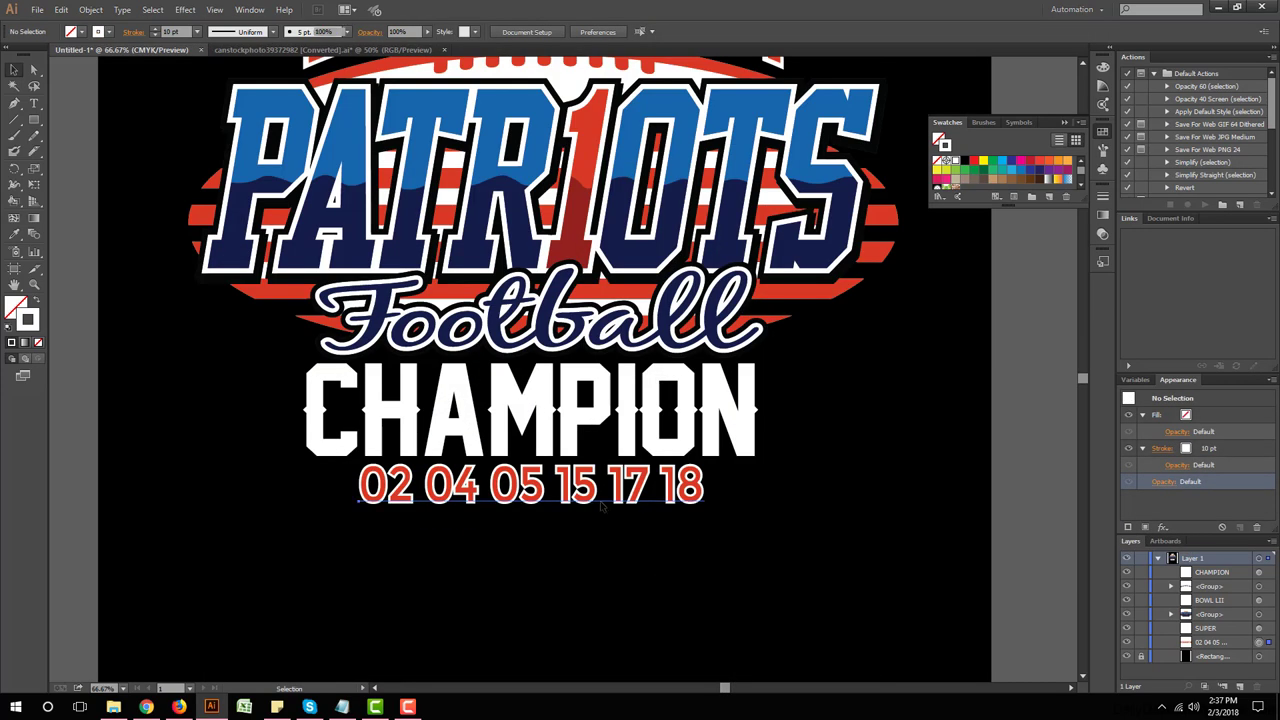
left_click(1254, 468)
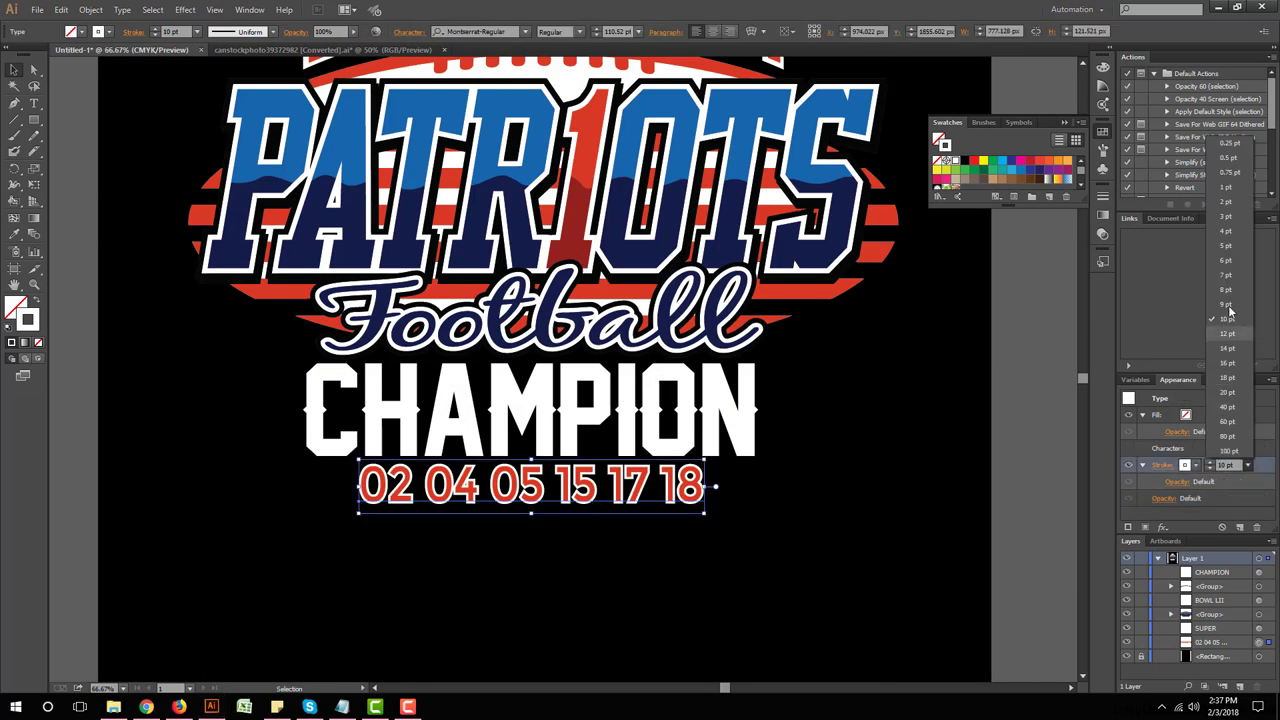
left_click(1230, 252)
left_click(540, 627)
scroll(540, 627, "down", 3)
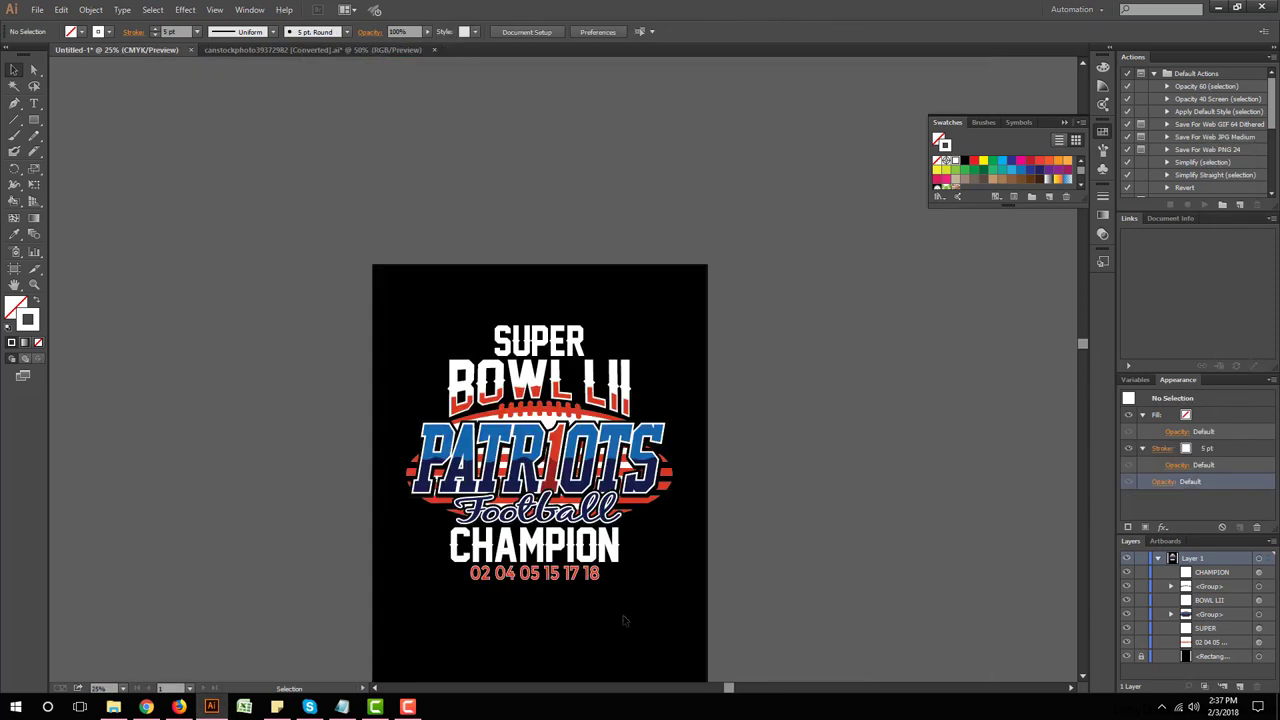
left_click_drag(634, 628, 449, 111)
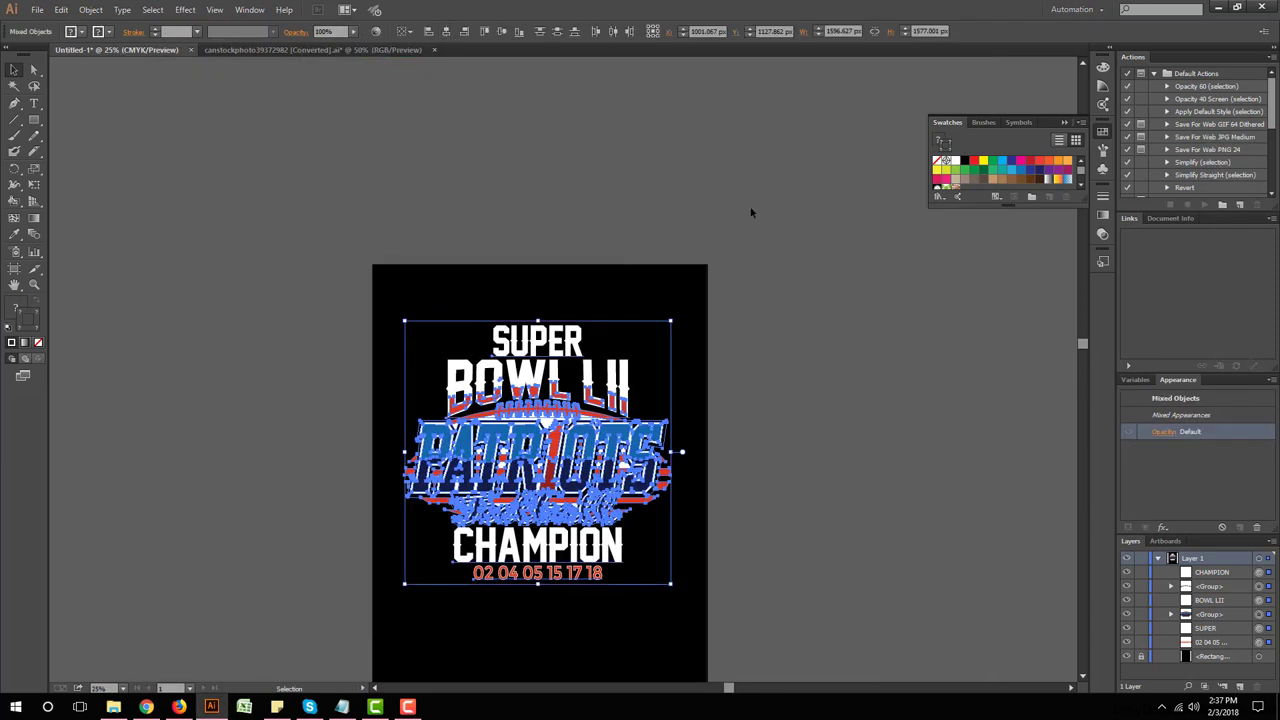
left_click(714, 323)
scroll(716, 320, "down", 2)
scroll(655, 388, "up", 4)
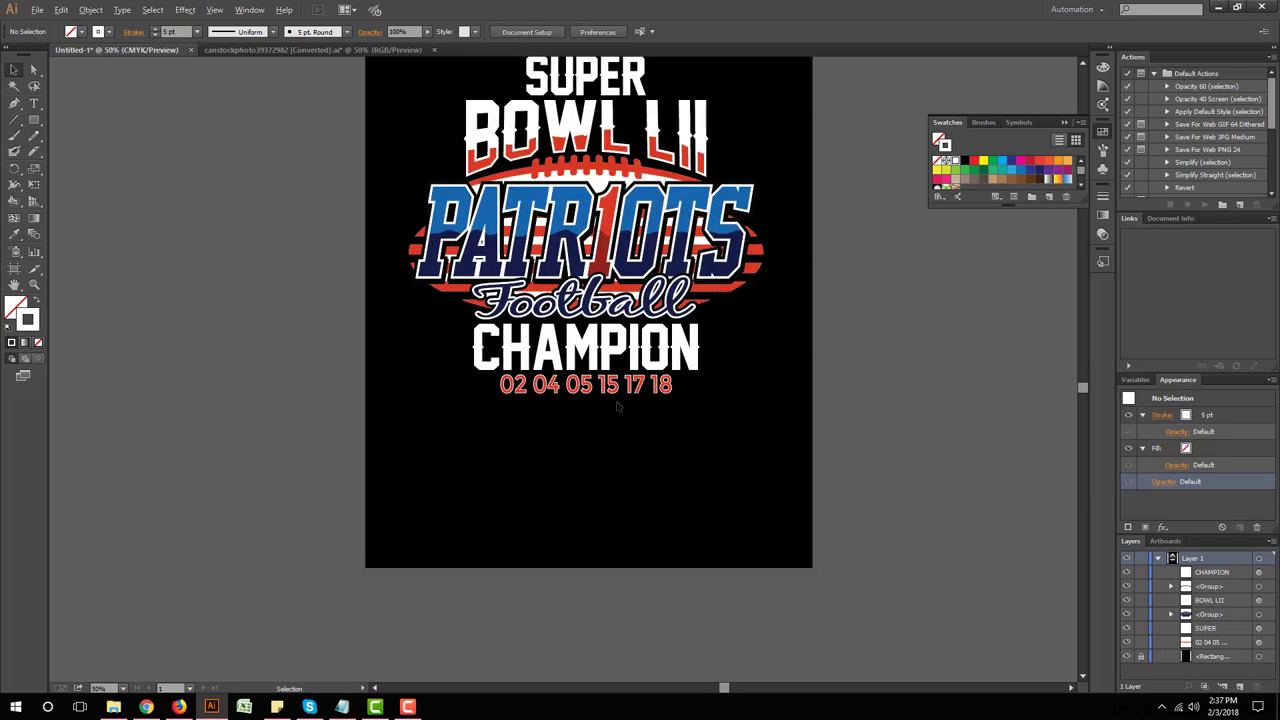
left_click(545, 372)
left_click(1226, 466)
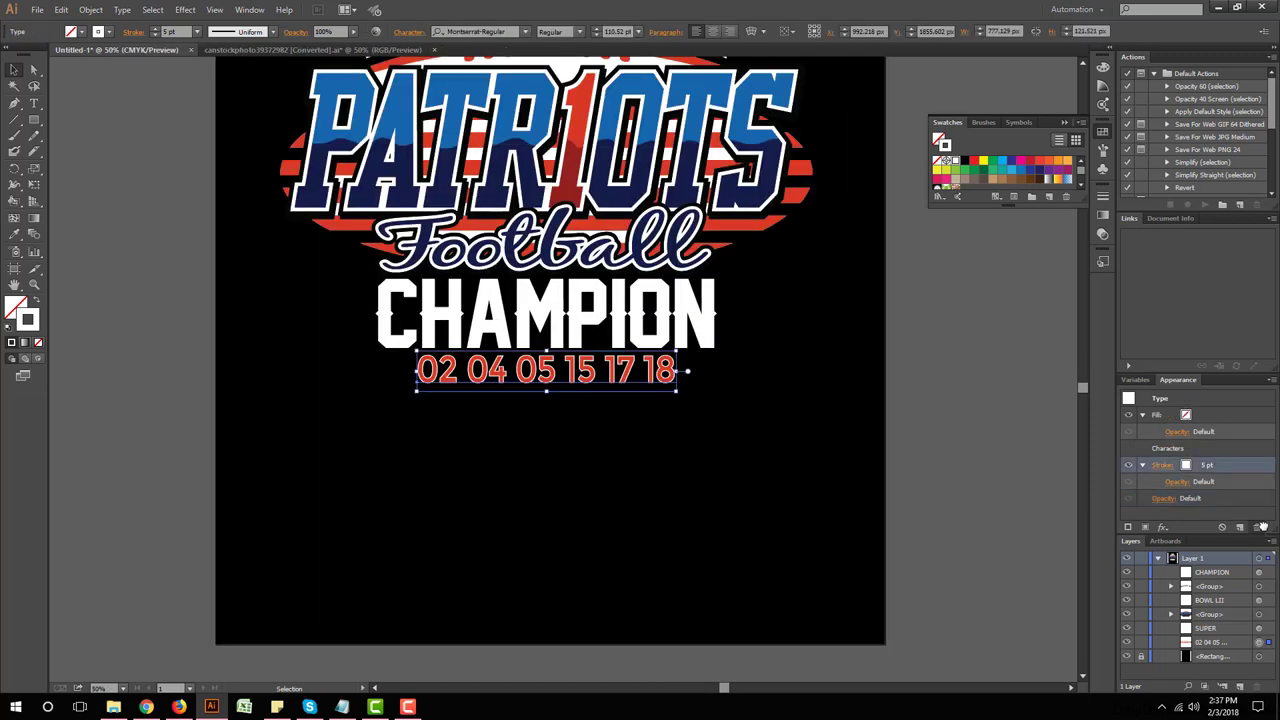
left_click(563, 490)
scroll(563, 490, "down", 1)
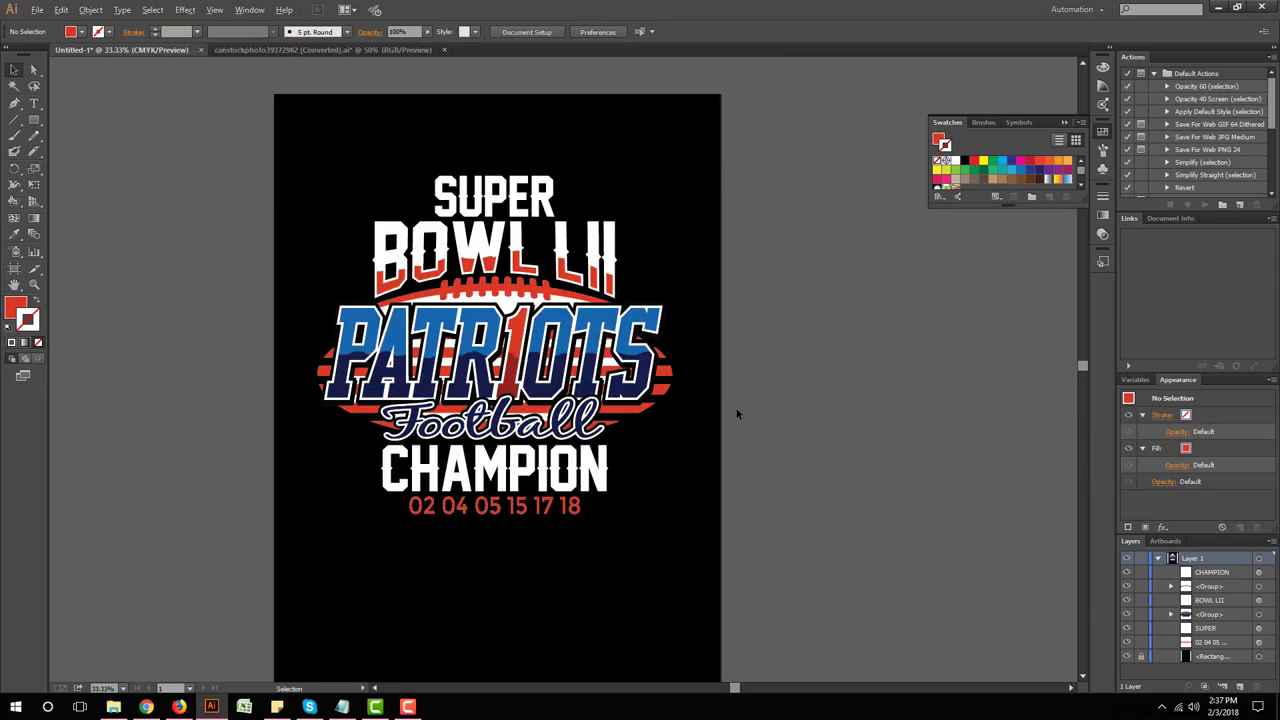
scroll(739, 404, "up", 1)
Step: Try the date line's red style on SUPER, enlarging it and nudging it down
scroll(739, 404, "up", 1)
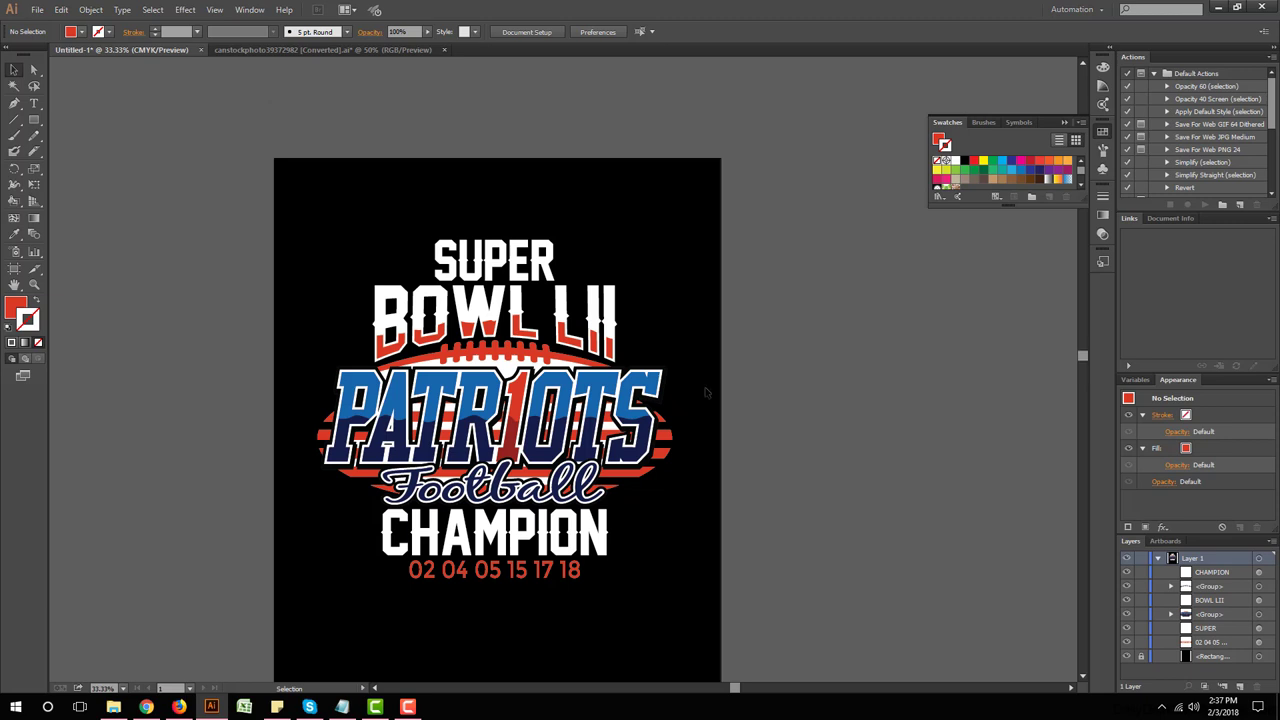
left_click(485, 252)
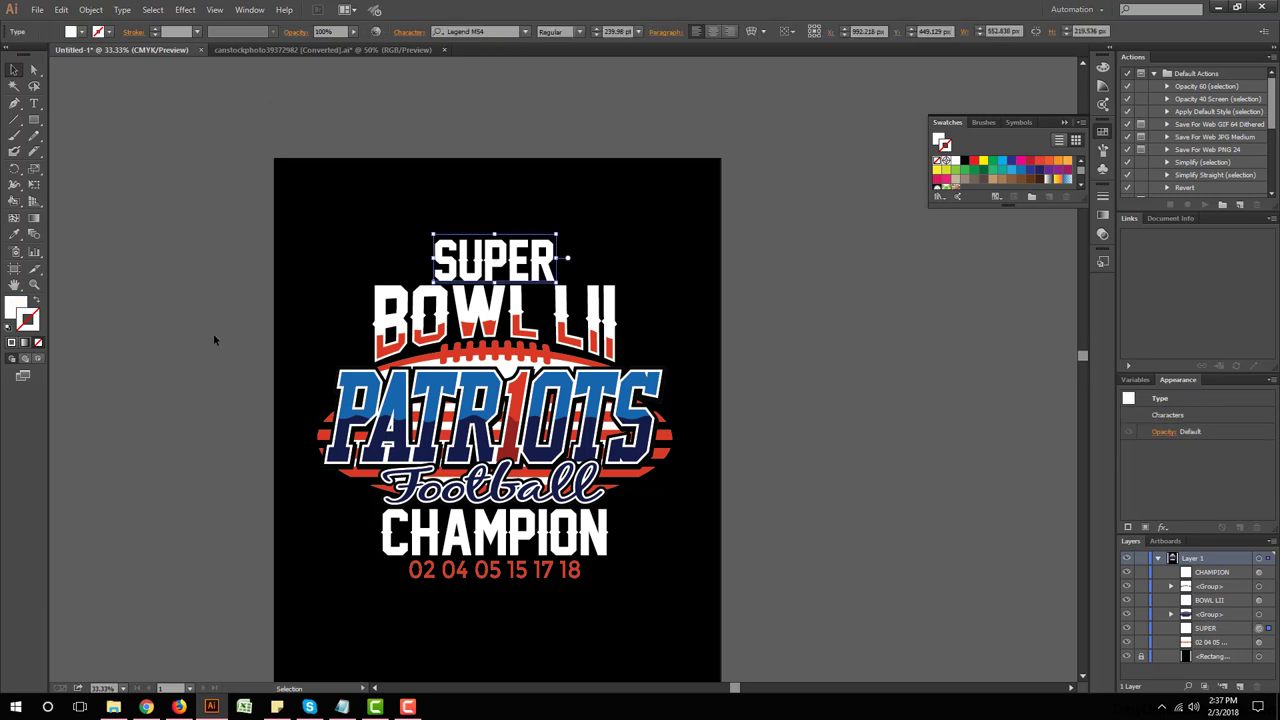
key("ctrl+shift+a")
left_click(14, 234)
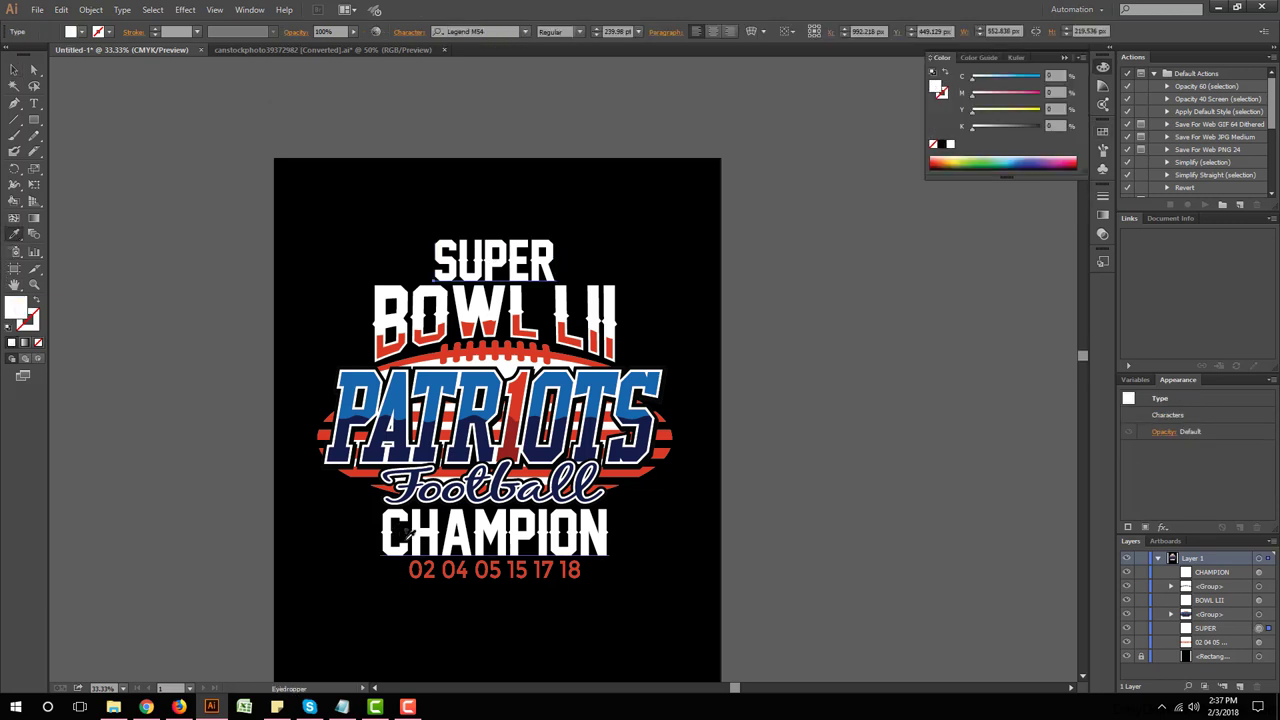
left_click(440, 568)
left_click(14, 70)
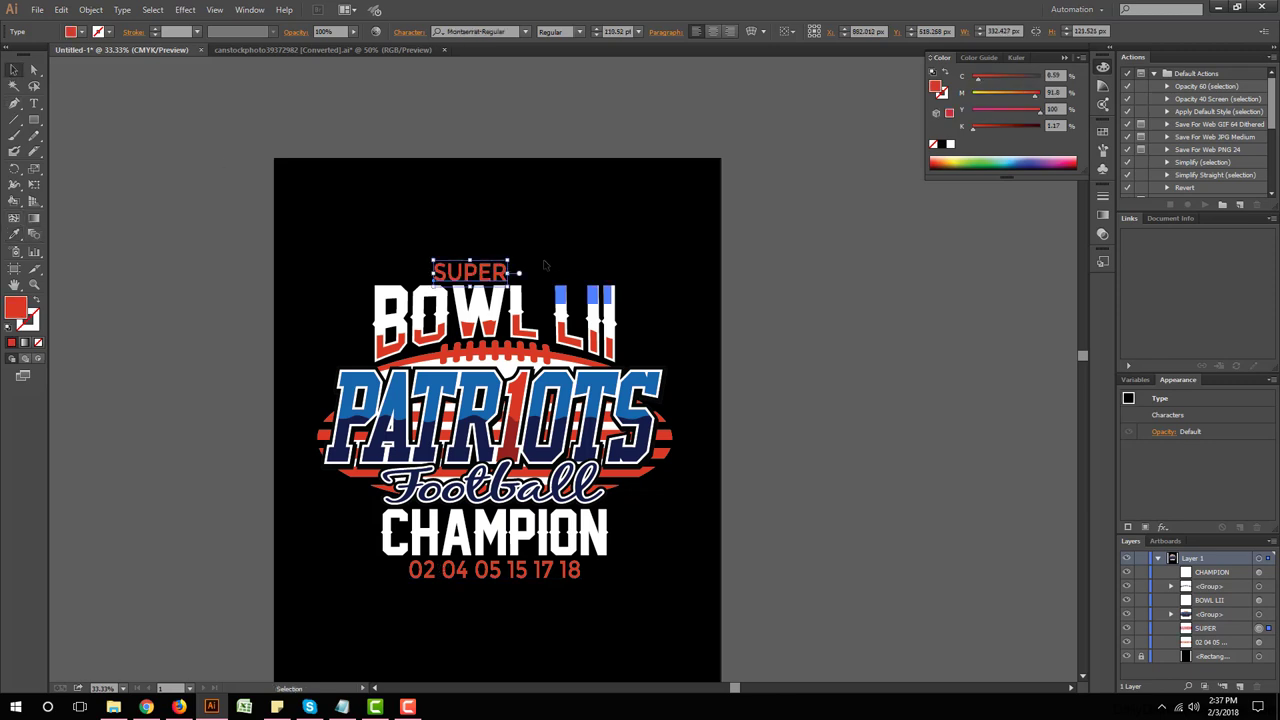
left_click_drag(548, 273, 612, 272)
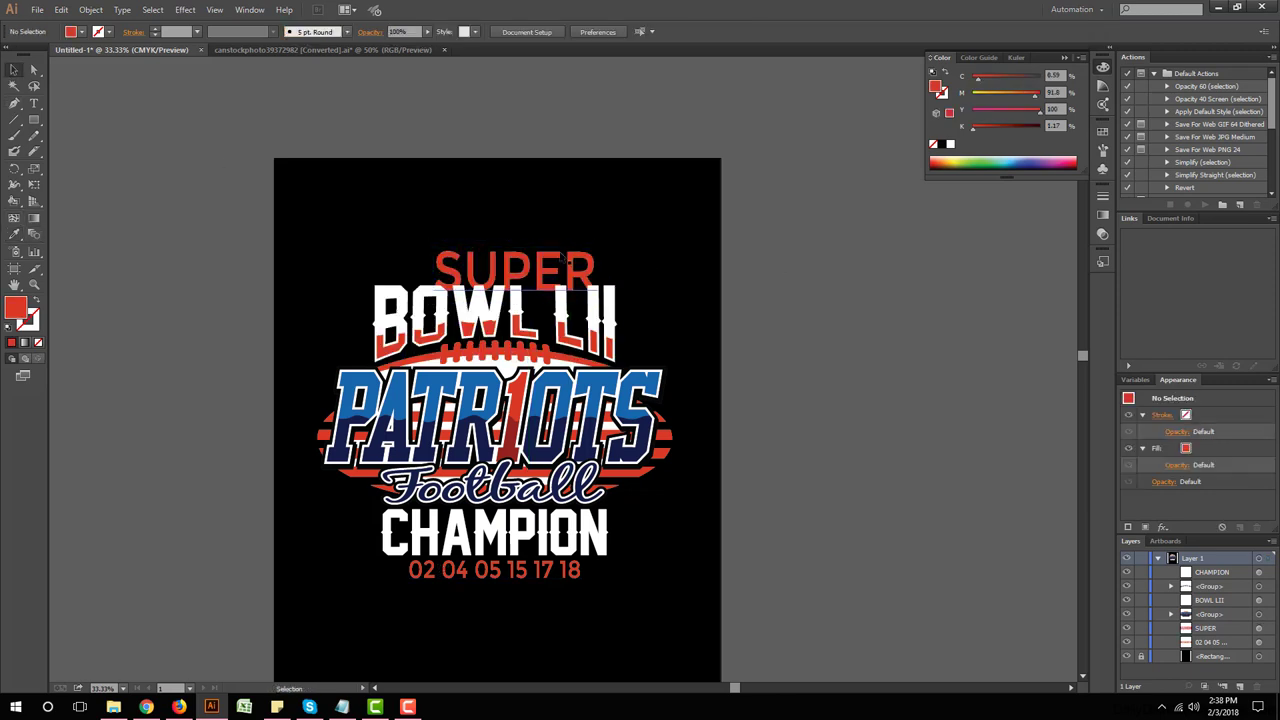
left_click_drag(556, 237, 556, 252)
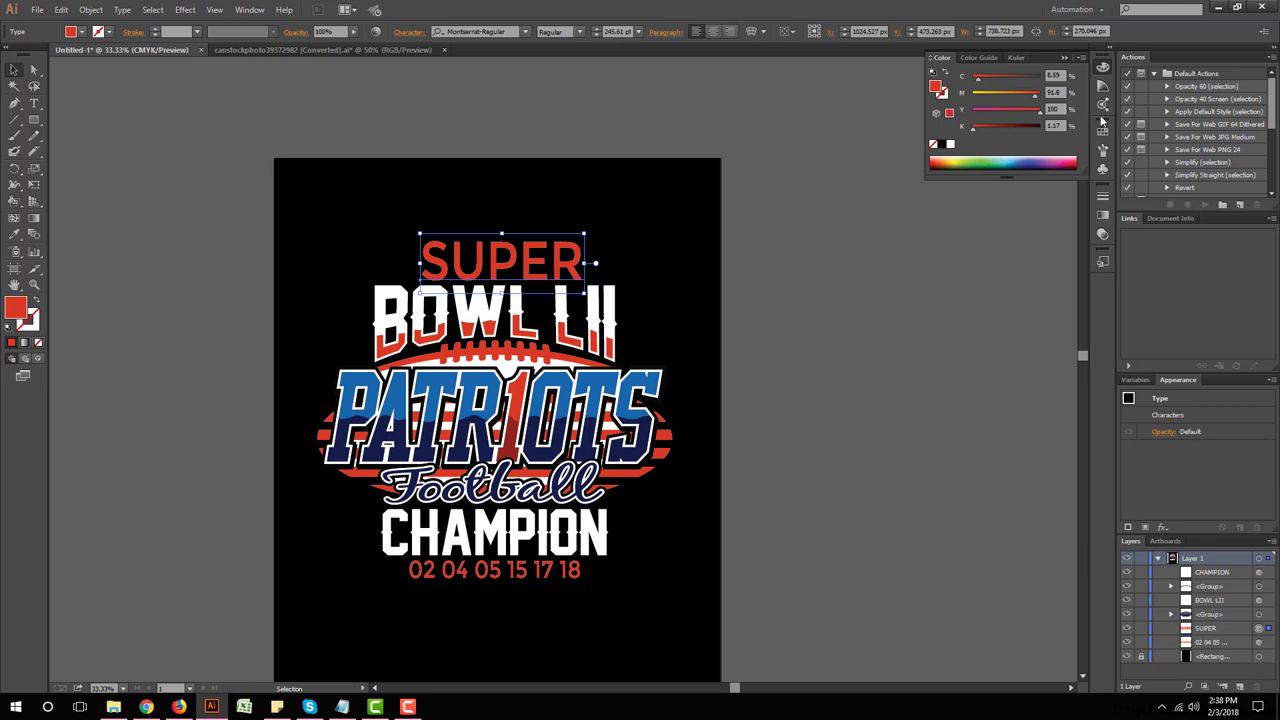
Step: Turn SUPER white and undo back to its original condensed font
left_click(1102, 129)
left_click(955, 161)
left_click(690, 332)
scroll(690, 332, "down", 1)
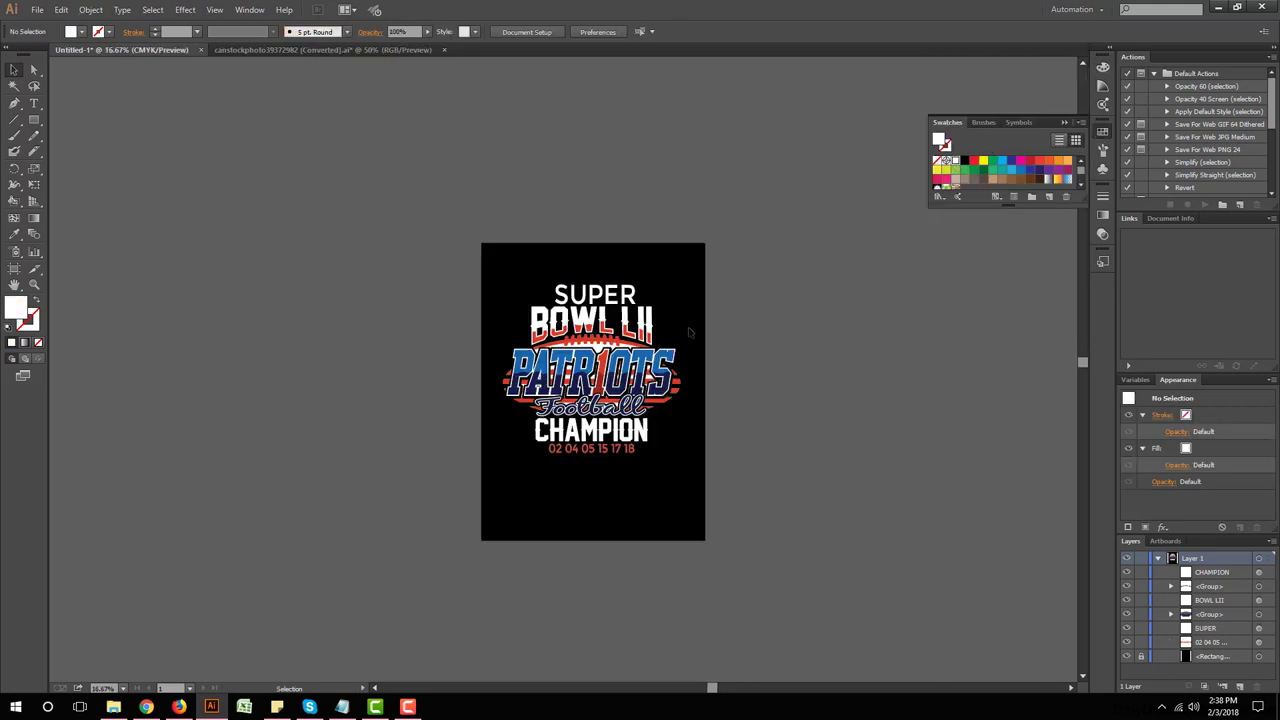
key("ctrl+z")
key("ctrl+z")
key("ctrl+z")
key("ctrl+z")
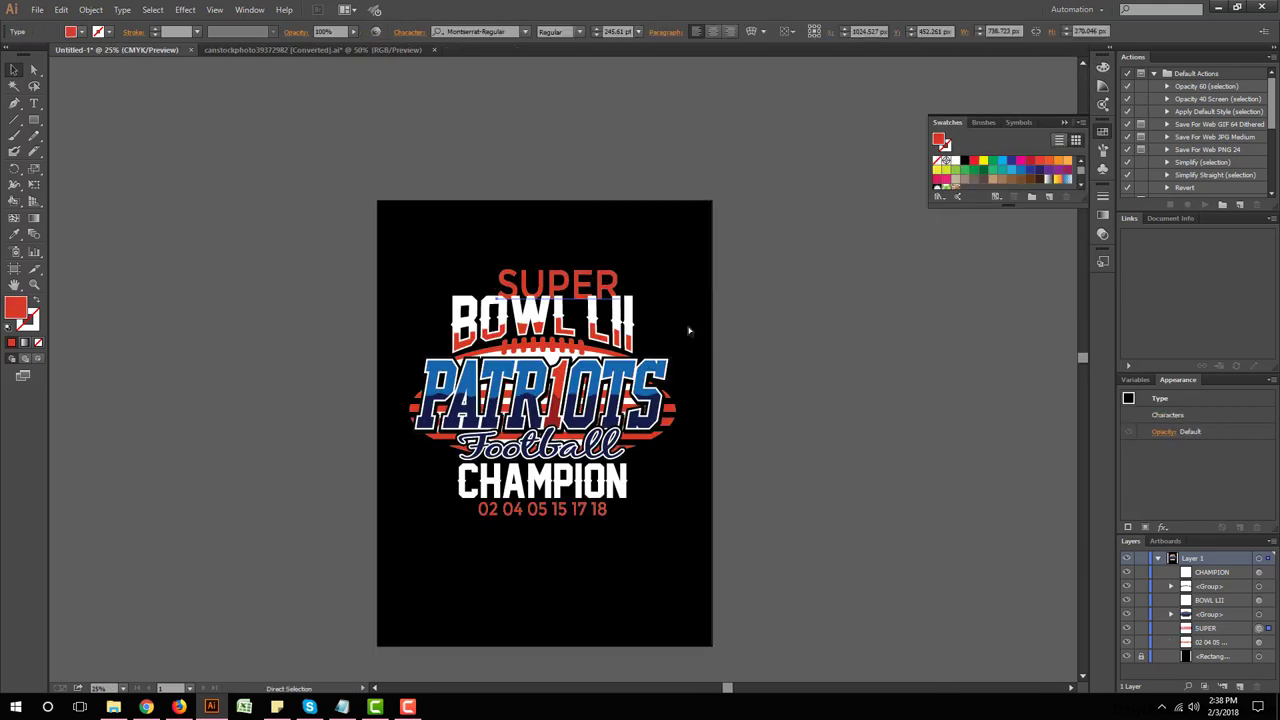
key("ctrl+z")
key("ctrl+shift+z")
key("ctrl+shift+z")
key("ctrl+shift+z")
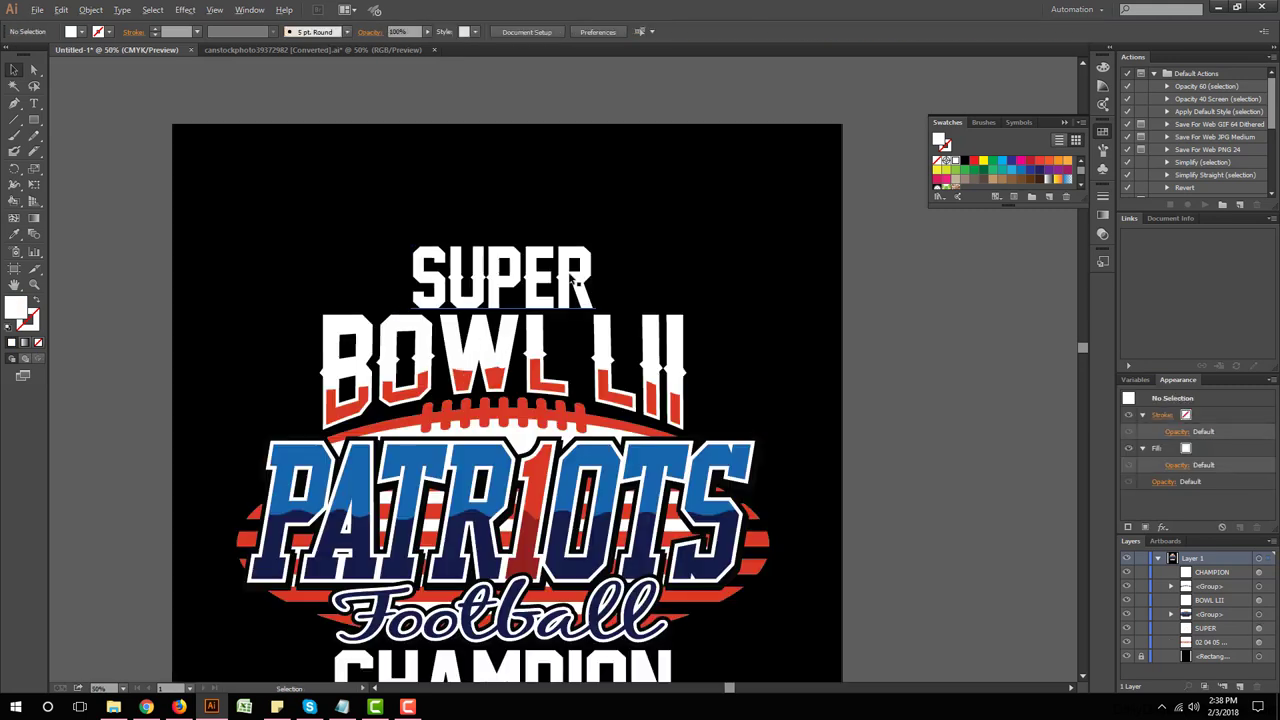
Step: Stretch SUPER slightly wider above BOWL LII and check the result
scroll(598, 281, "up", 1)
left_click_drag(604, 275, 622, 275)
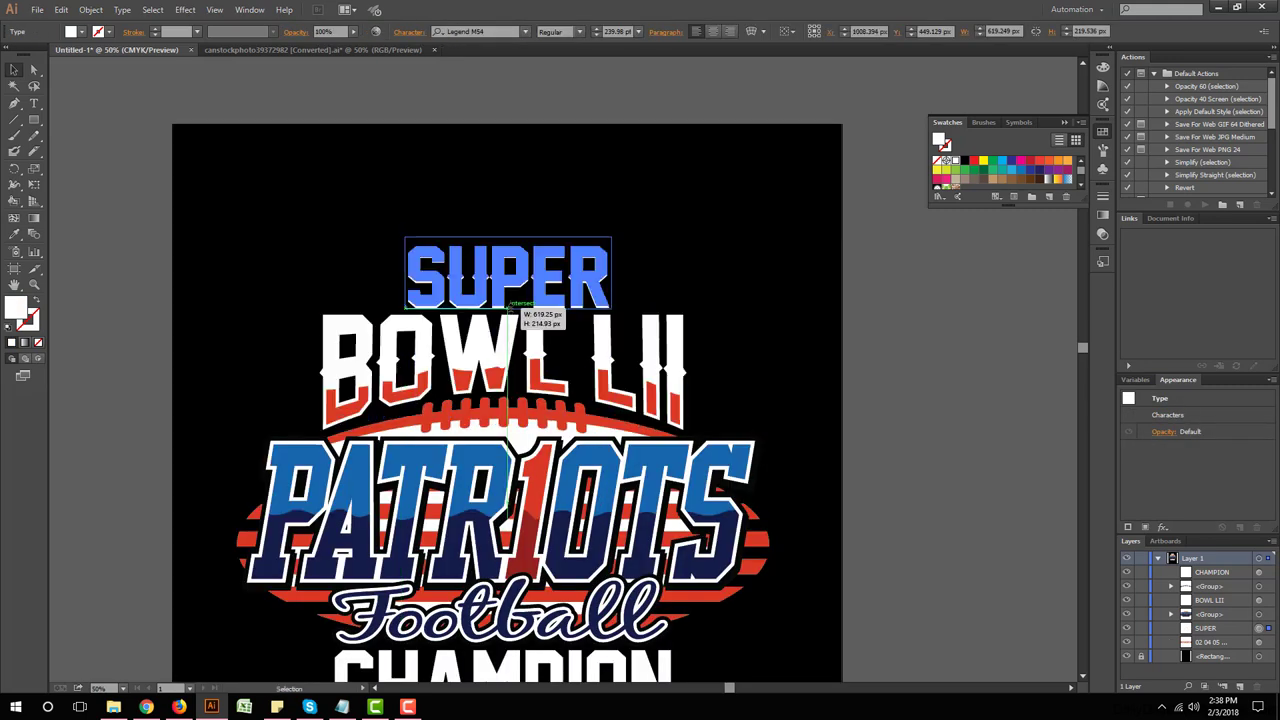
key("ctrl+shift+a")
left_click(529, 264)
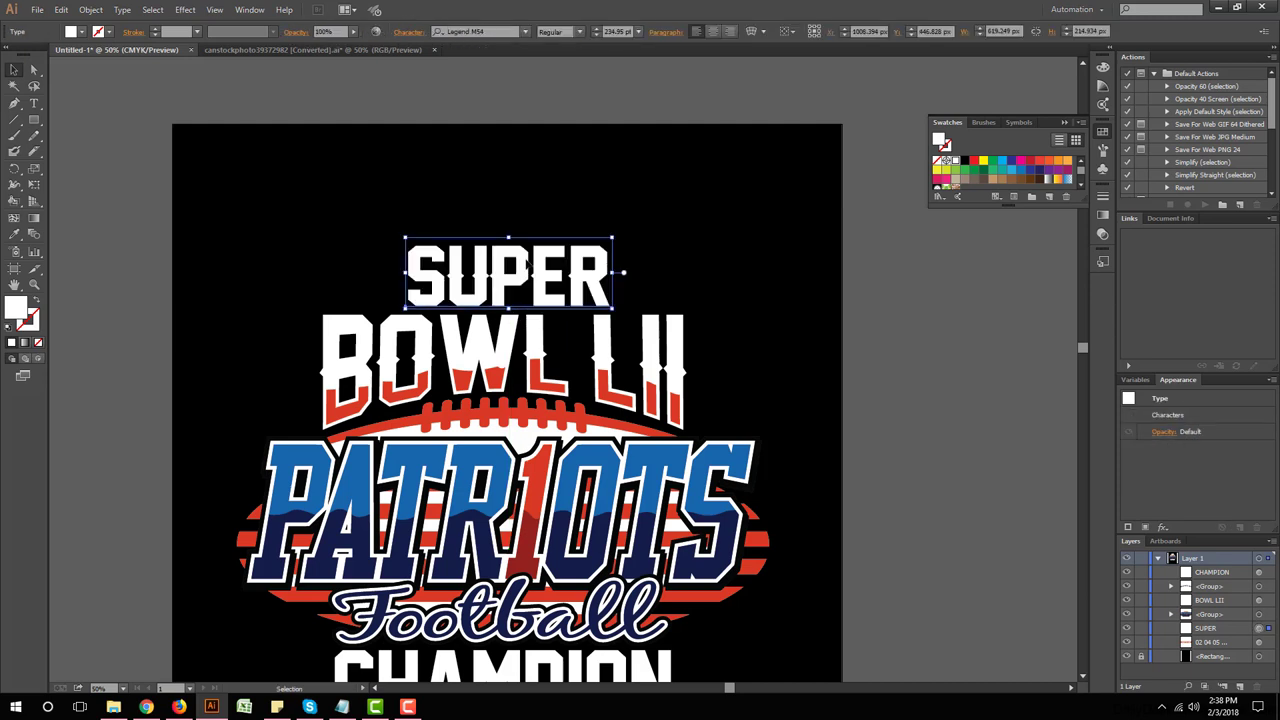
left_click(702, 249)
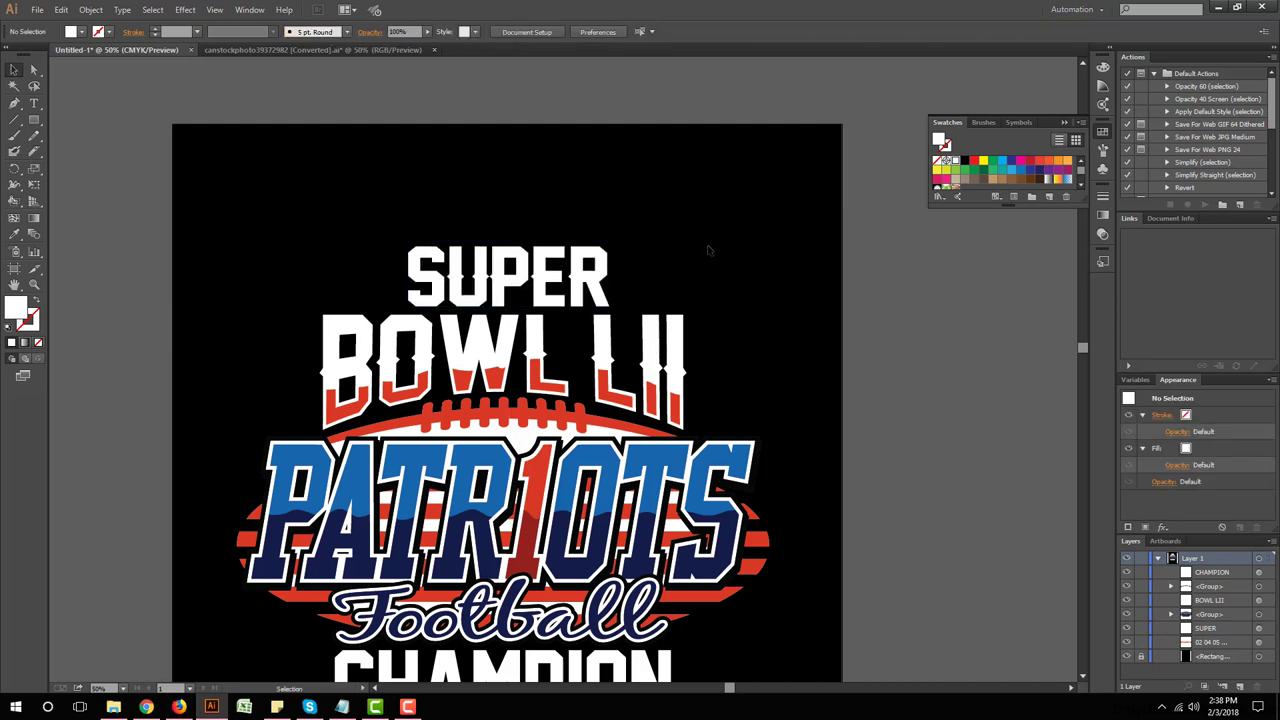
scroll(734, 249, "down", 1)
scroll(740, 243, "down", 1)
scroll(740, 242, "down", 1)
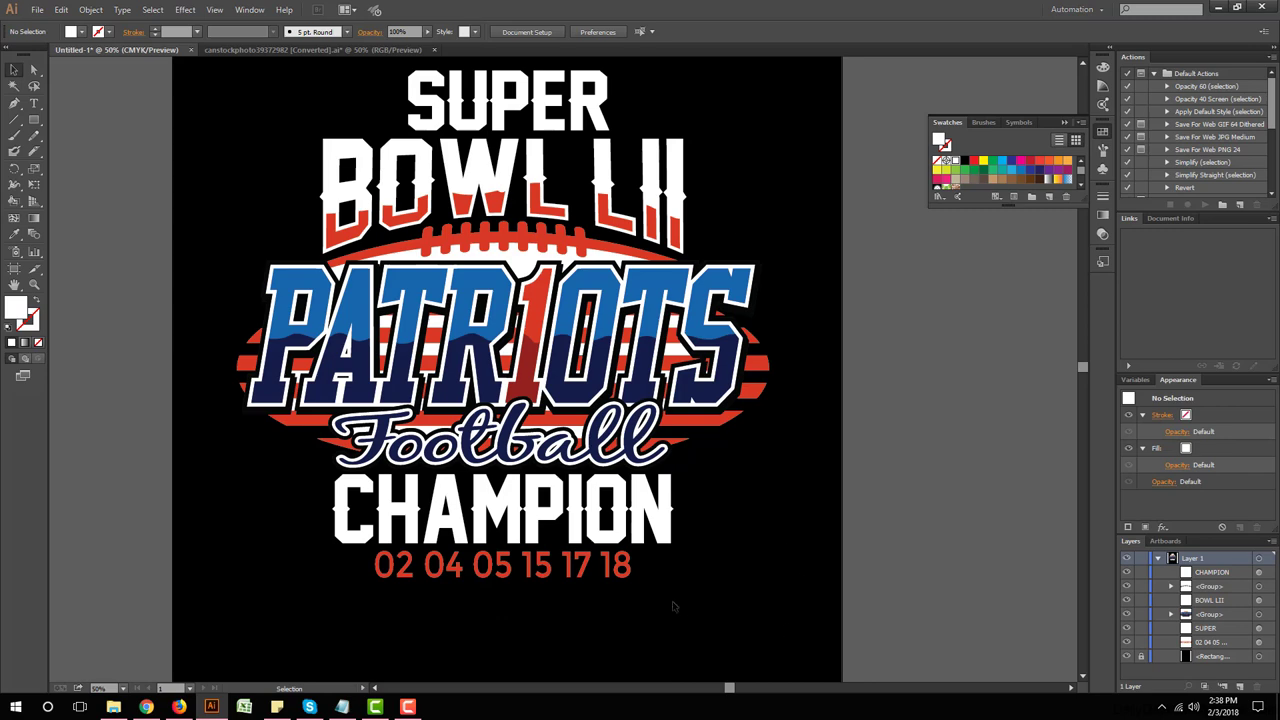
Step: Check the selection and zoom out to show the whole artboard
left_click(586, 570)
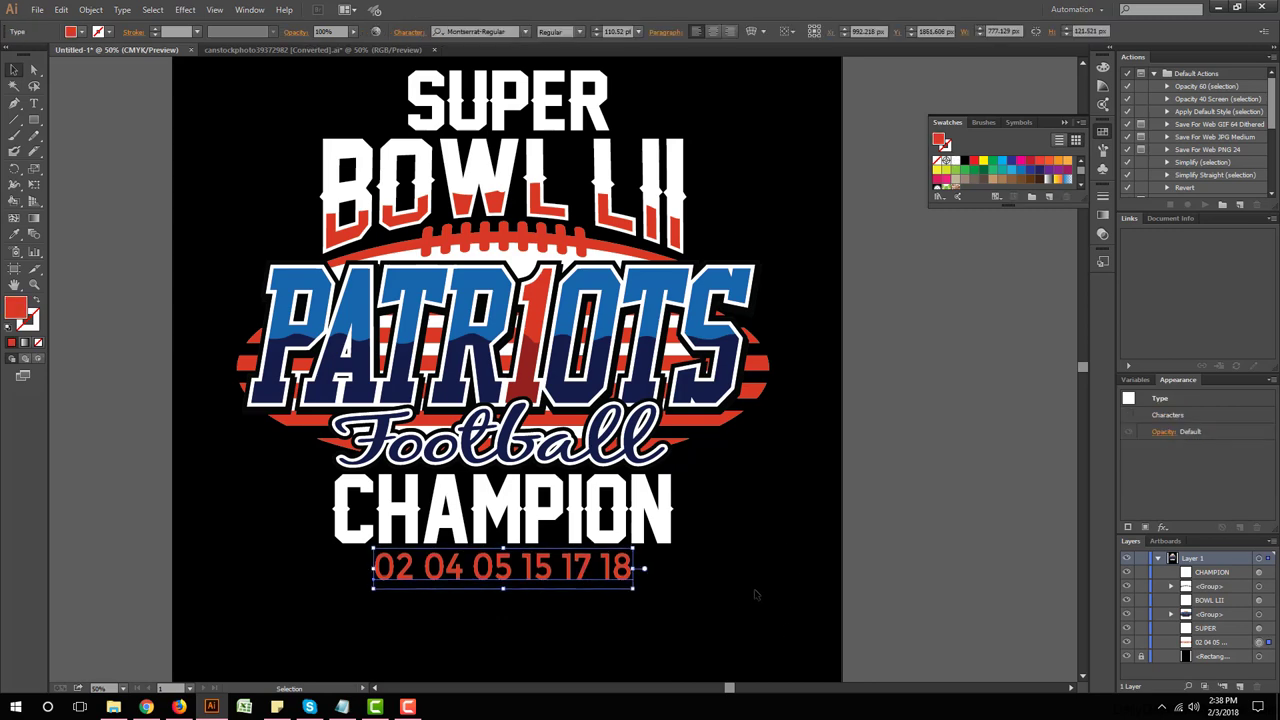
scroll(740, 350, "up", 1)
key("ctrl+a")
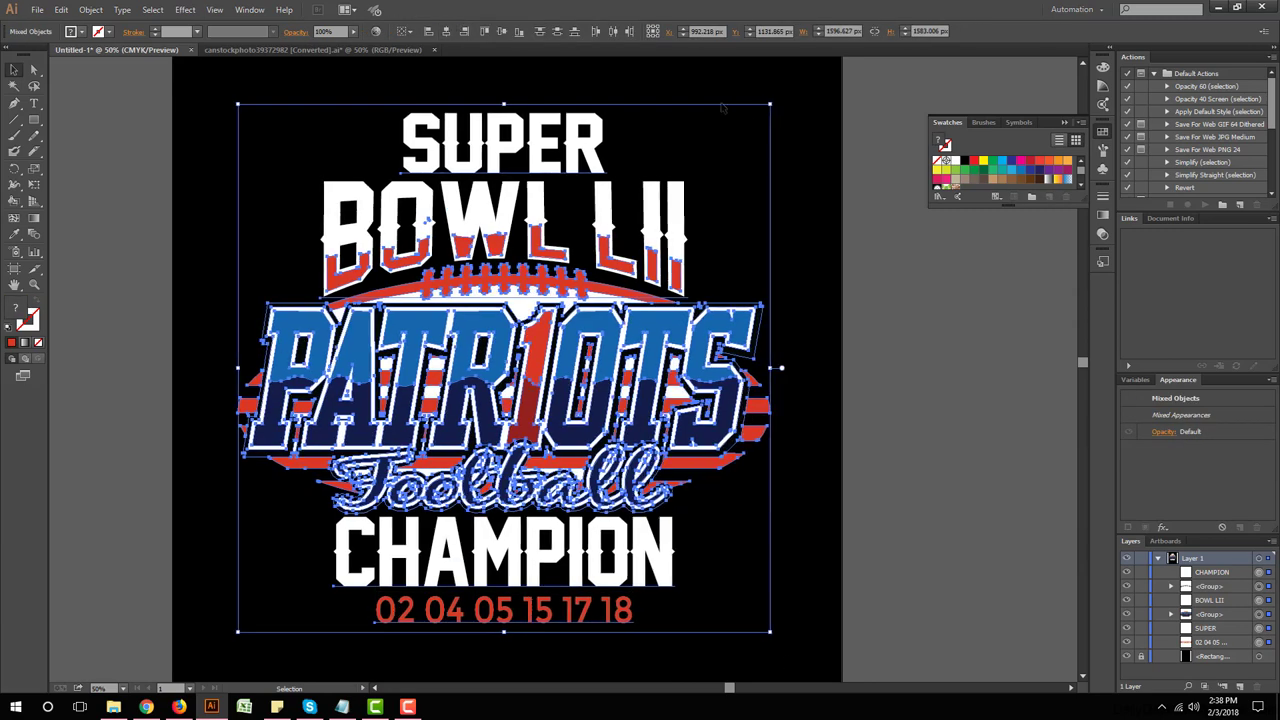
left_click(722, 107)
key("ctrl+minus")
key("ctrl+minus")
key("ctrl+minus")
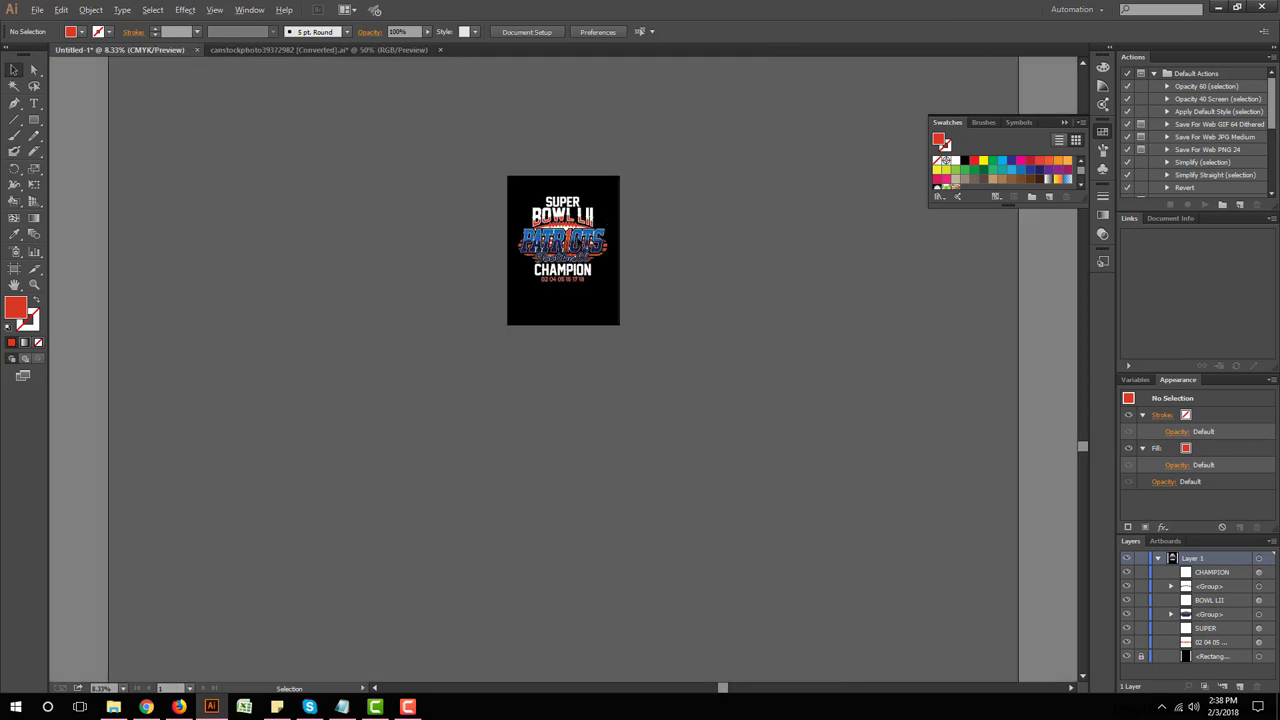
scroll(572, 219, "up", 1)
scroll(580, 222, "up", 1)
Step: Delete the red stripe group under BOWL LII, then select BOWL LII and CHAMPION
left_click(598, 265)
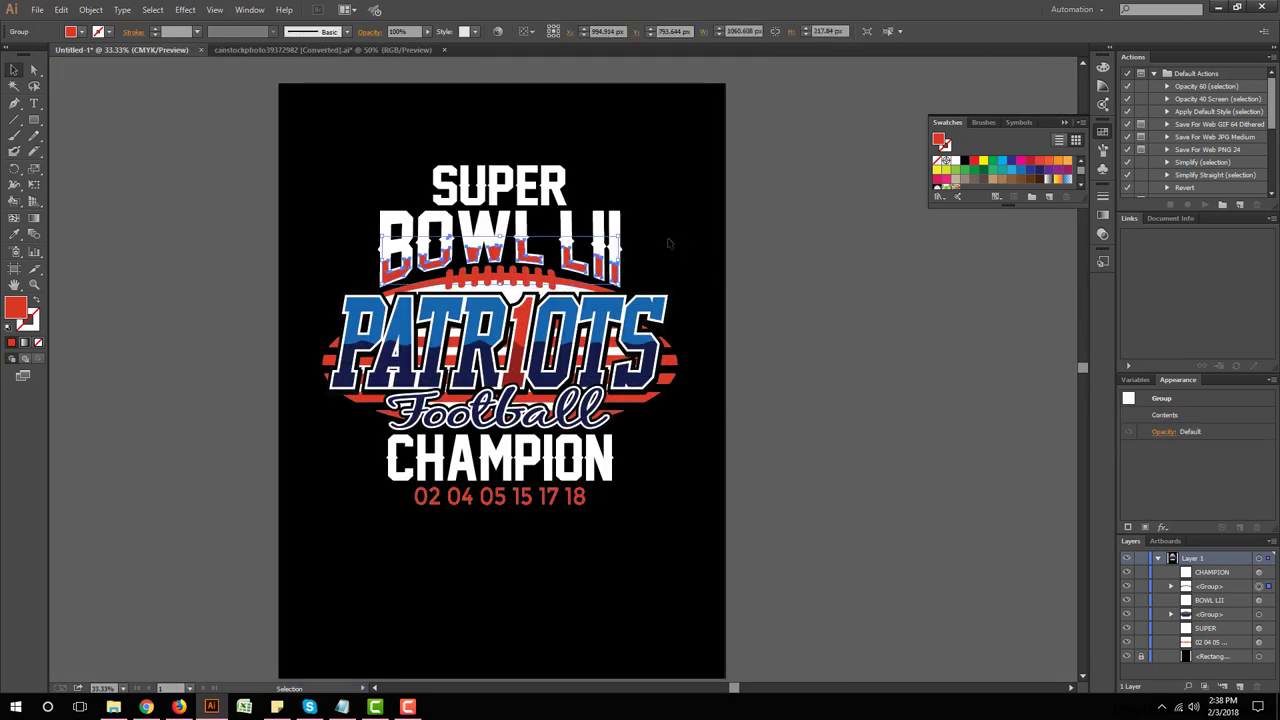
key("Delete")
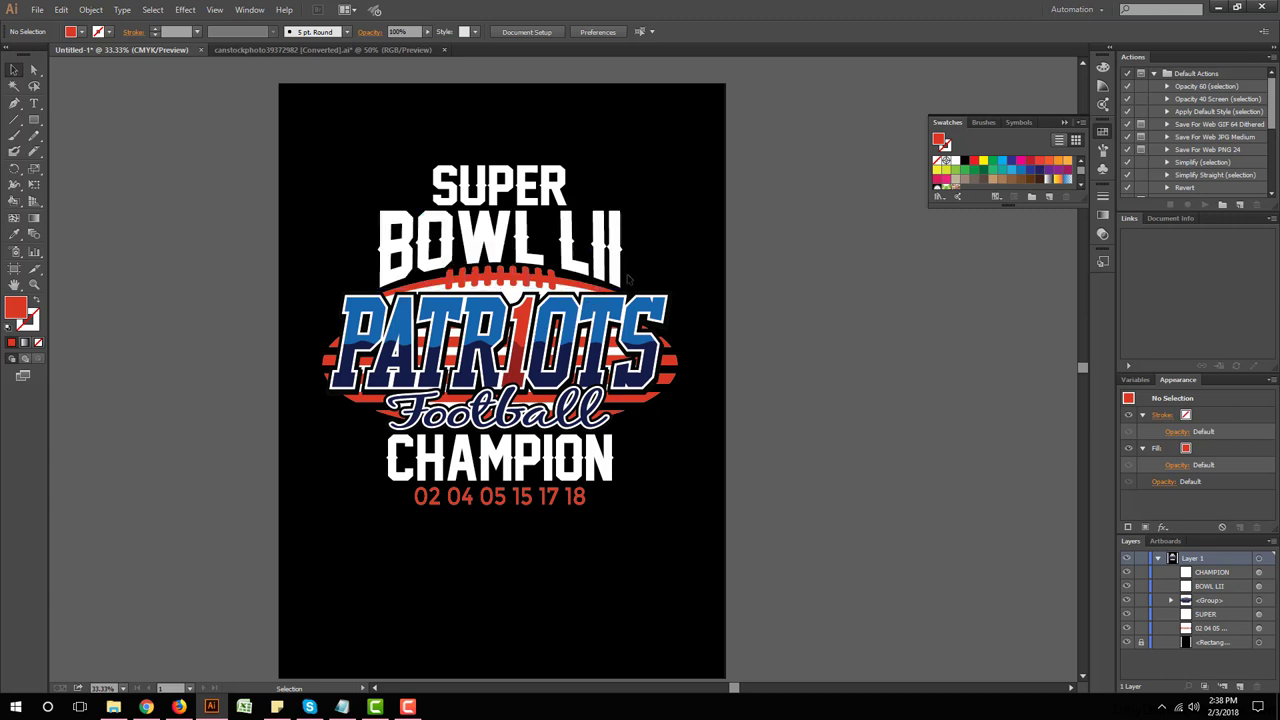
left_click(604, 247)
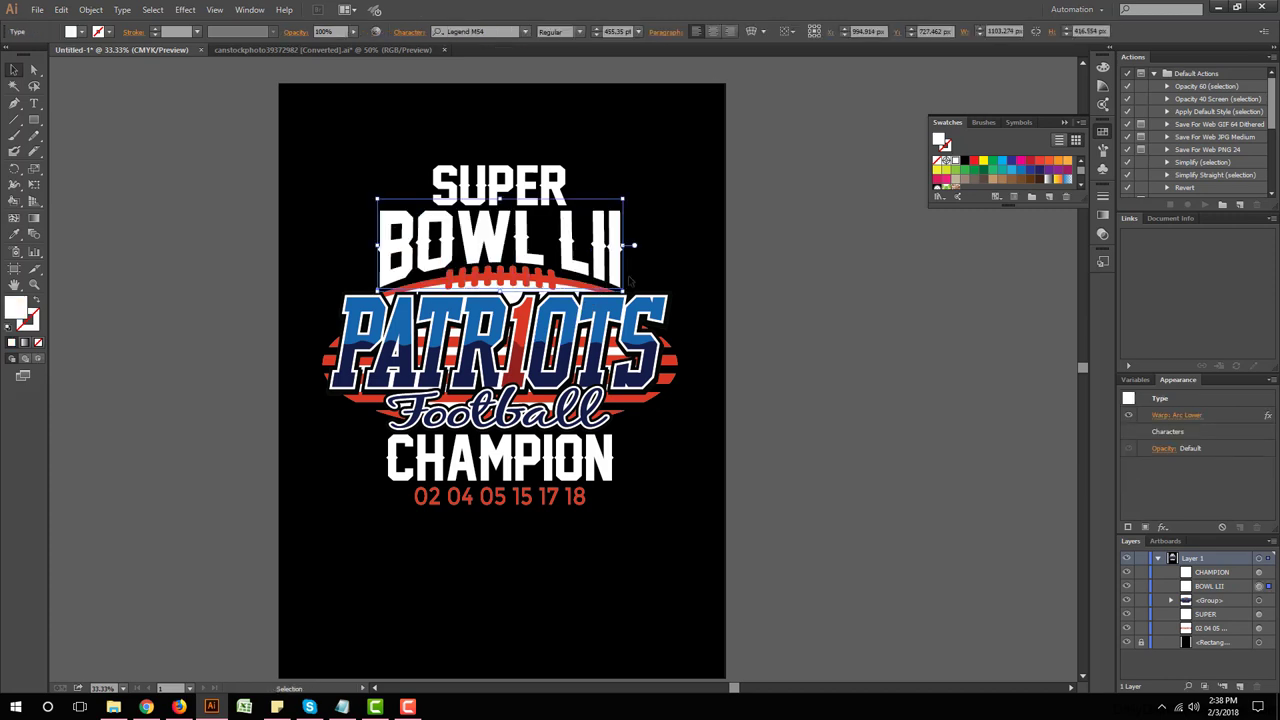
left_click(577, 469, "shift")
Step: Group BOWL LII and CHAMPION, duplicate the group to the right, and give the copy a 20 pt stroke
key("ctrl+g")
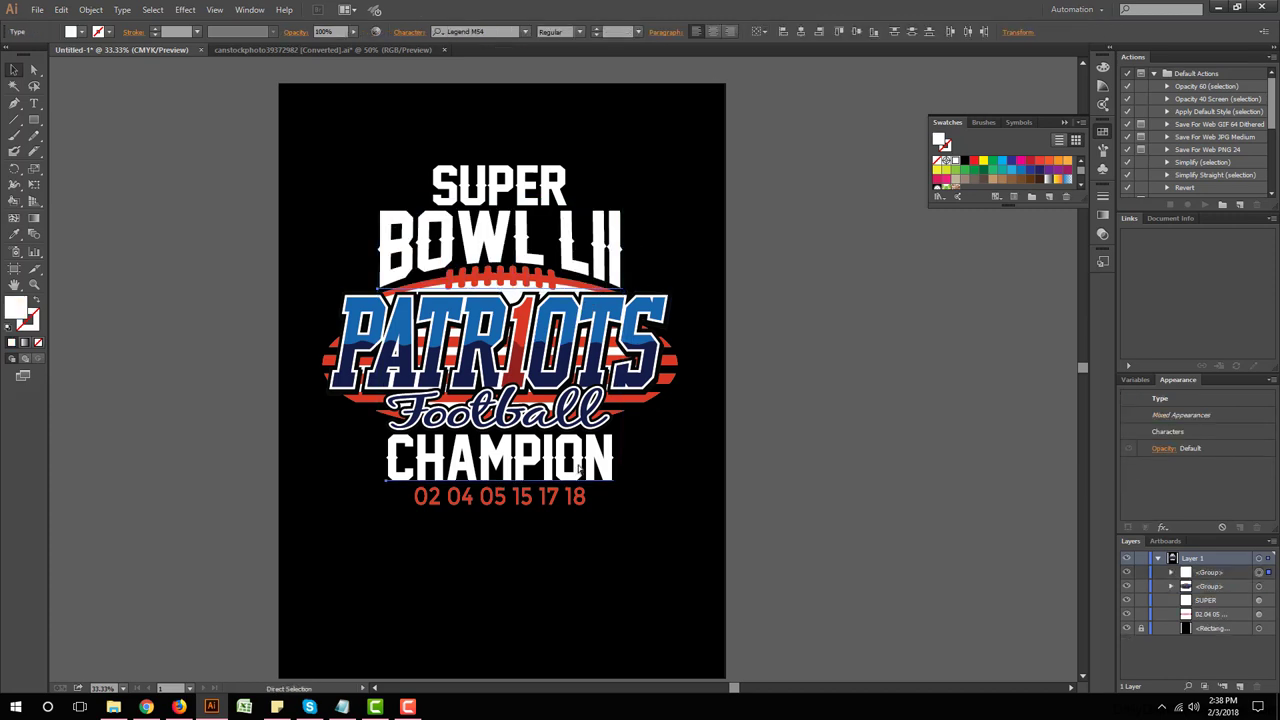
left_click_drag(532, 468, 853, 470)
key("ctrl+minus")
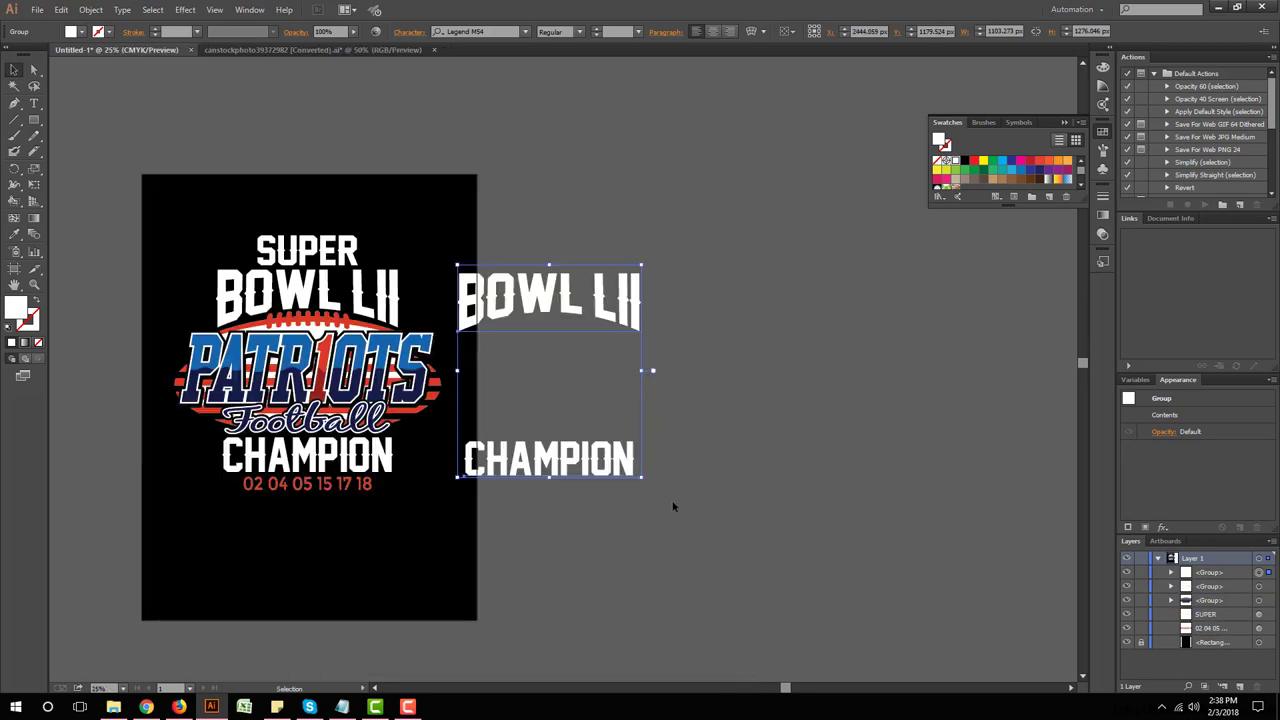
left_click(1270, 381)
left_click(1200, 397)
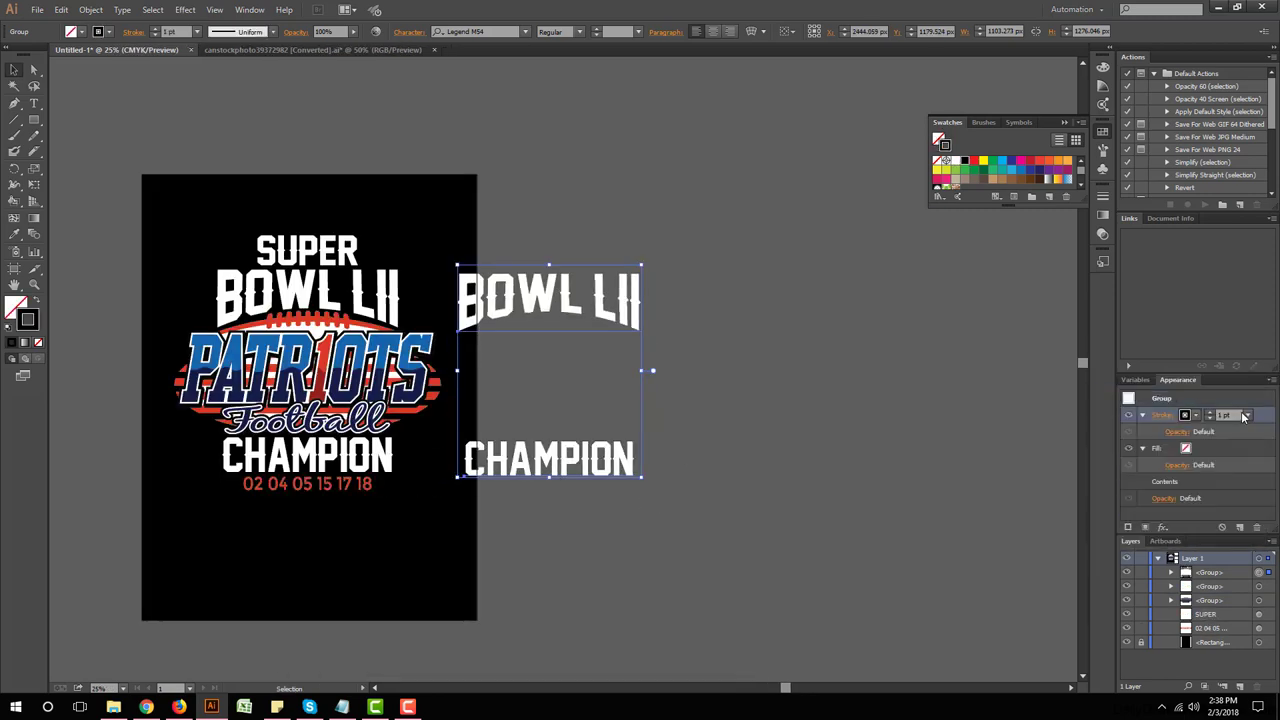
left_click(1249, 414)
left_click(1240, 349)
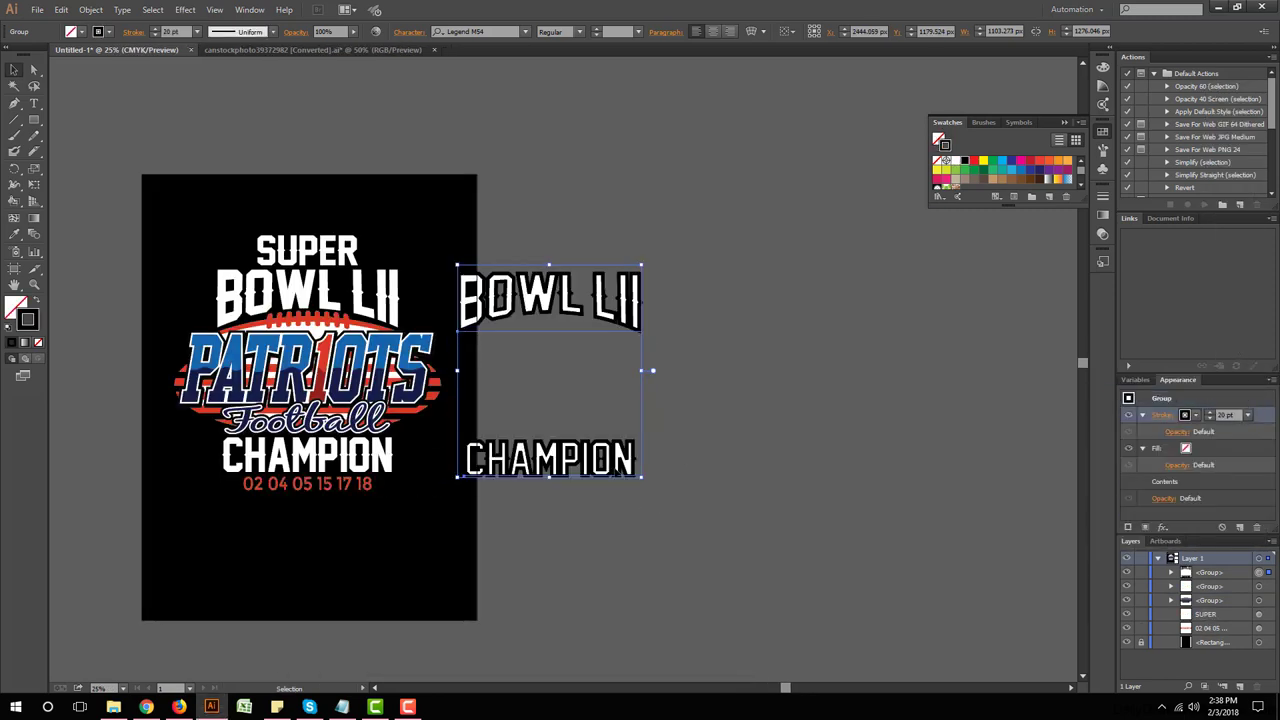
Step: Expand the stroked copy's appearance and text fully into outlines
left_click_drag(589, 465, 696, 467)
left_click(91, 9)
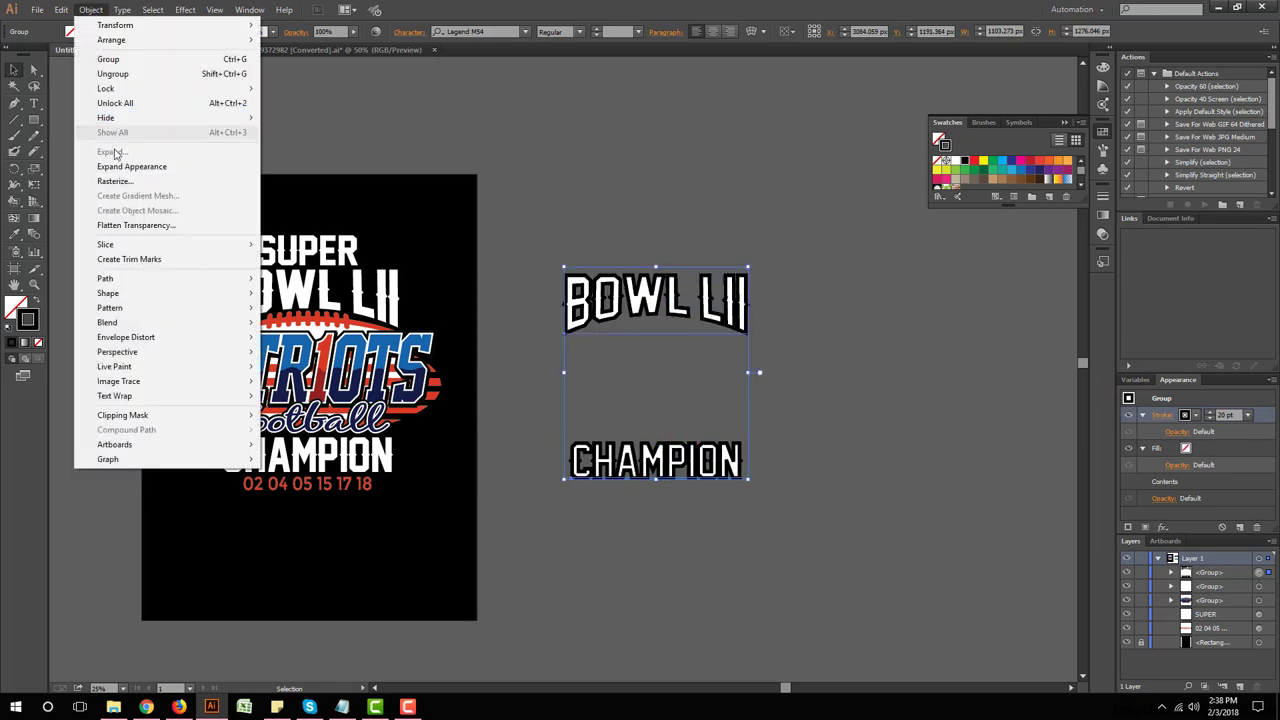
left_click(131, 166)
left_click(91, 9)
left_click(110, 151)
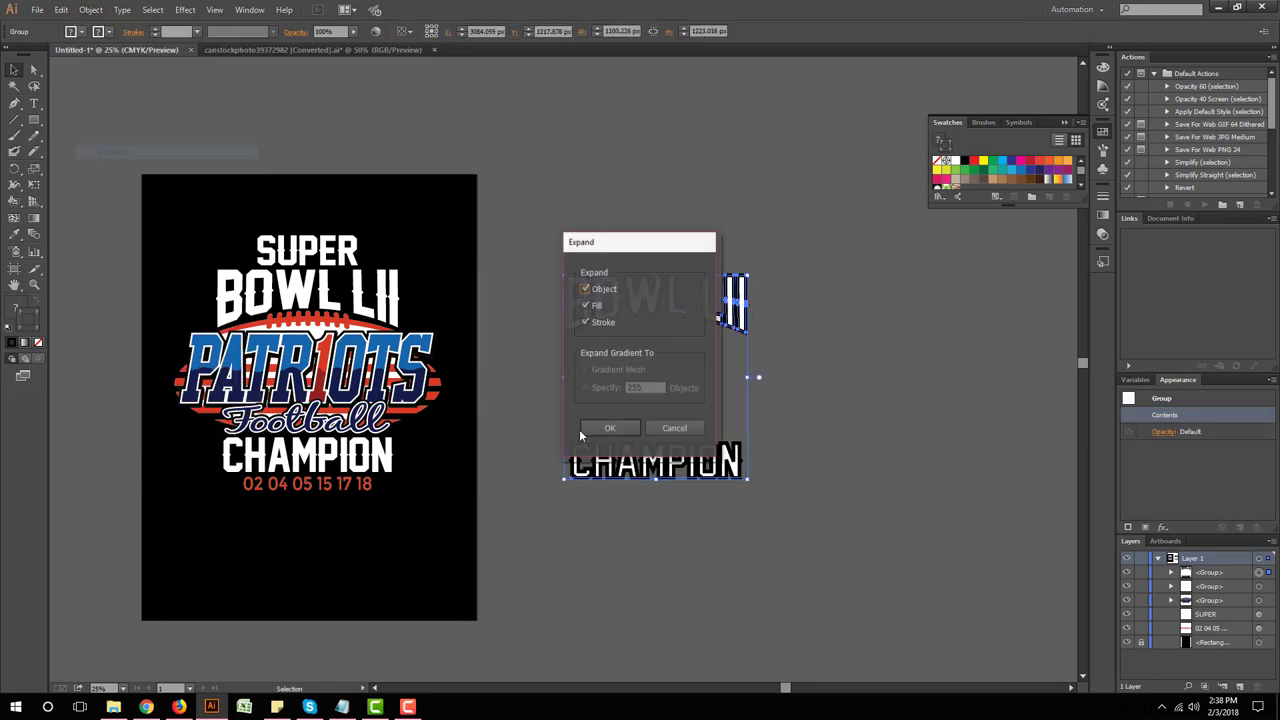
left_click(605, 428)
left_click(91, 9)
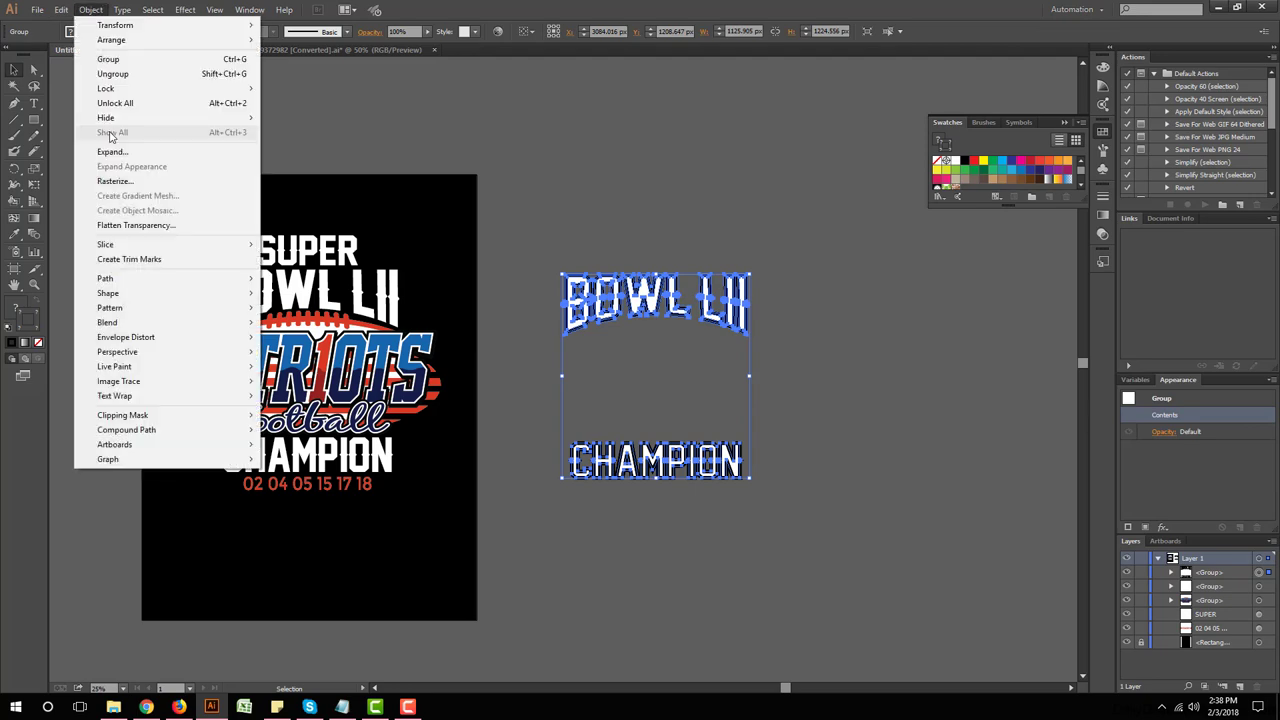
left_click(110, 151)
left_click(600, 428)
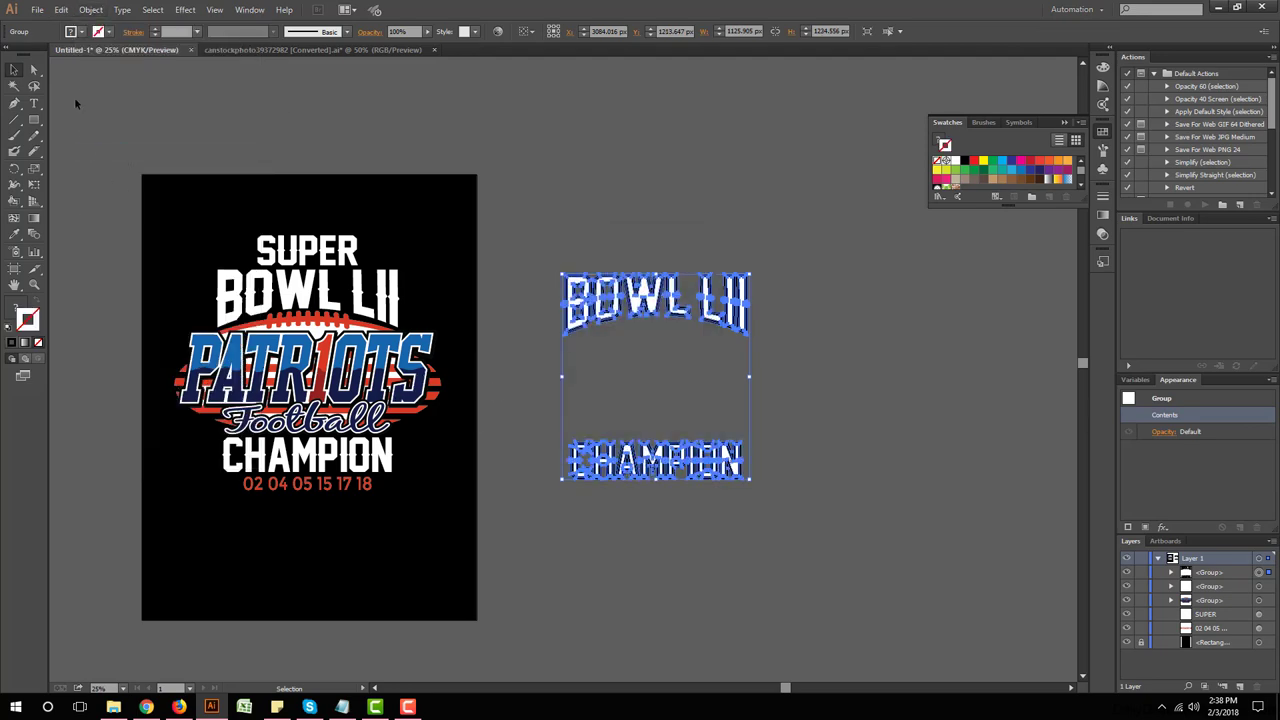
left_click(91, 9)
Step: Merge the outline shapes with Pathfinder Merge and ungroup the result
left_click(250, 9)
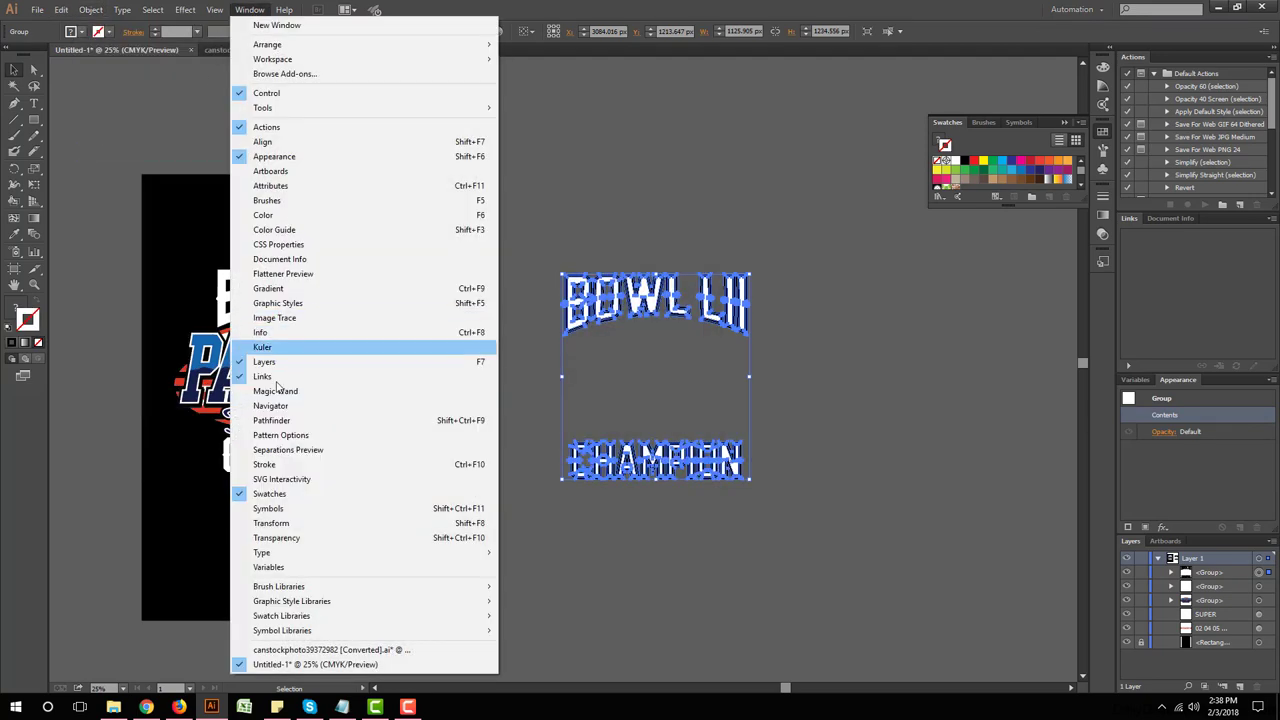
left_click(271, 420)
left_click(271, 158)
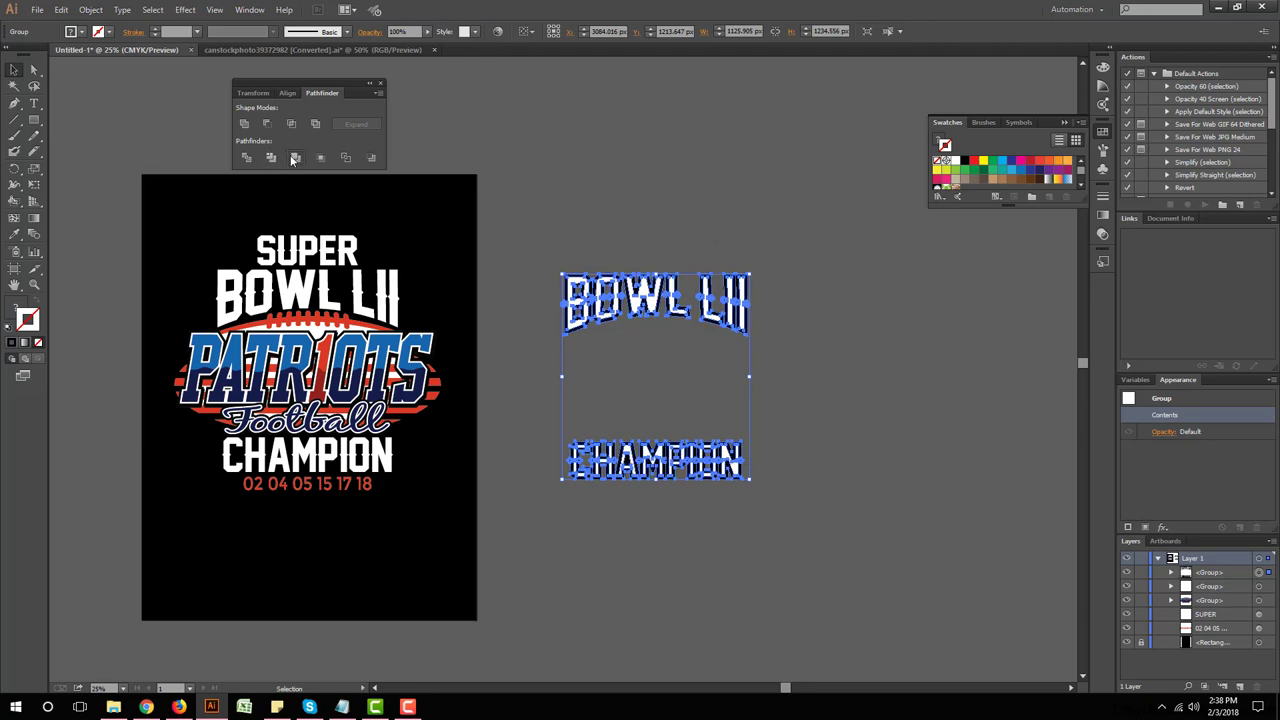
left_click(383, 87)
left_click(694, 358)
key("ctrl+plus")
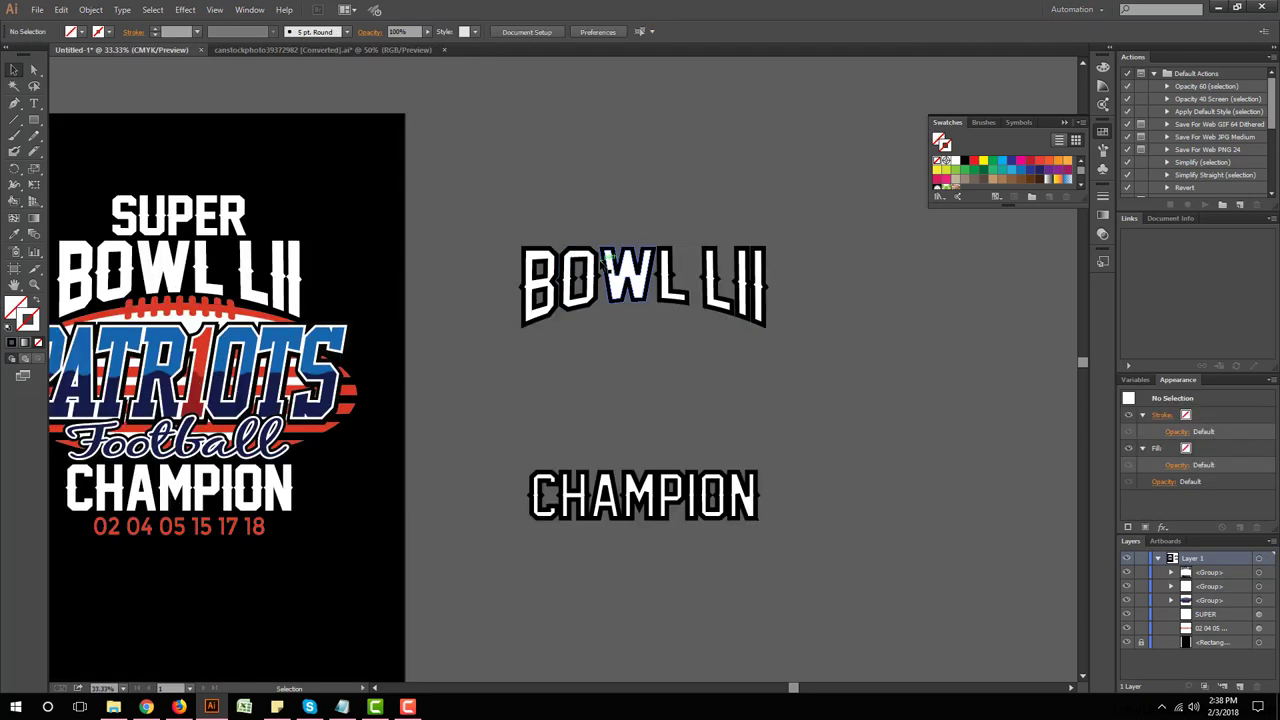
right_click(598, 302)
left_click(638, 338)
left_click(537, 439)
key("ctrl+minus")
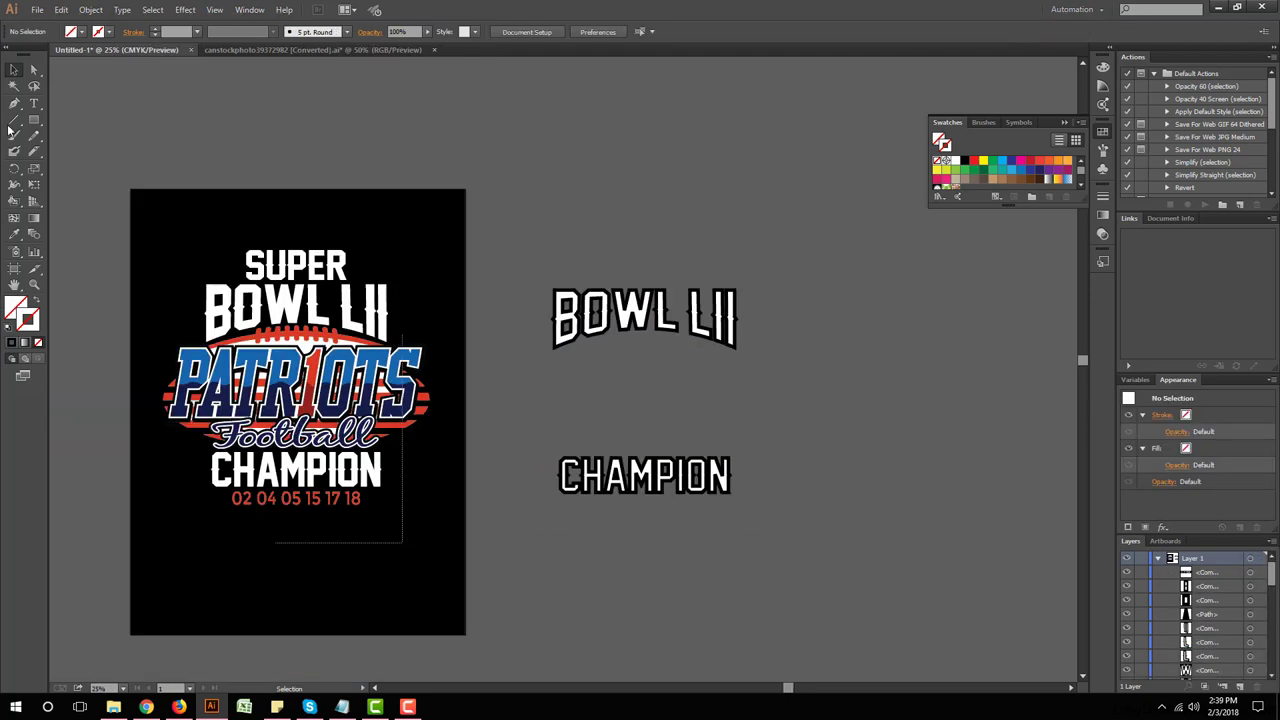
Step: Hide the original Patriots artwork on the artboard
left_click(330, 380)
key("ctrl+g")
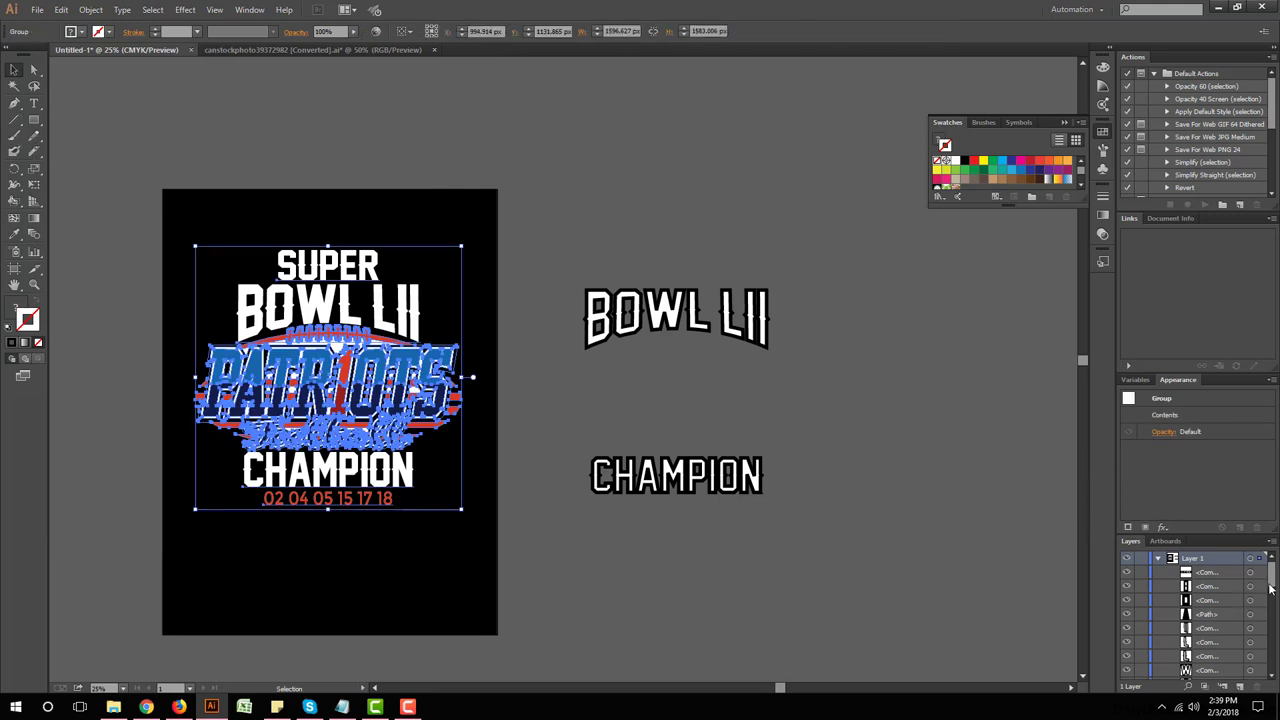
left_click_drag(1270, 590, 1270, 665)
left_click(1127, 659)
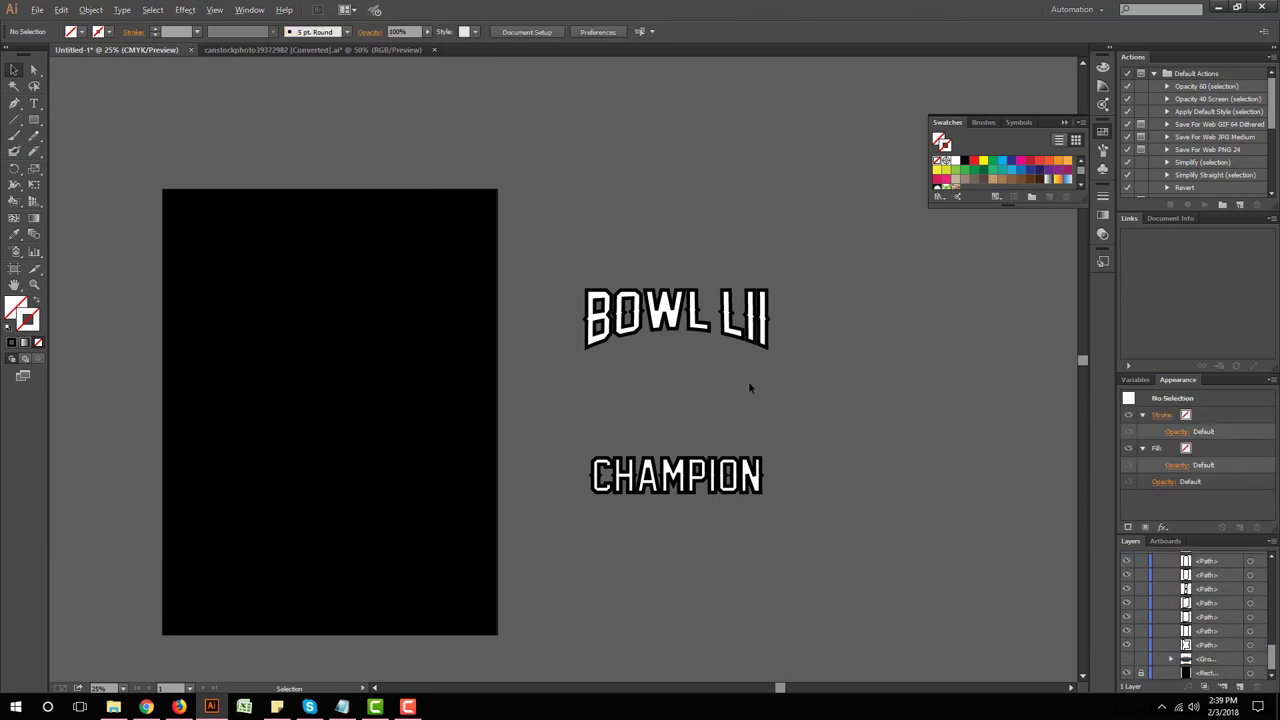
scroll(748, 381, "up", 1)
Step: Select all the black outlines around the BOWL LII copy by matching colour and delete them
left_click(14, 86)
scroll(555, 305, "up", 3)
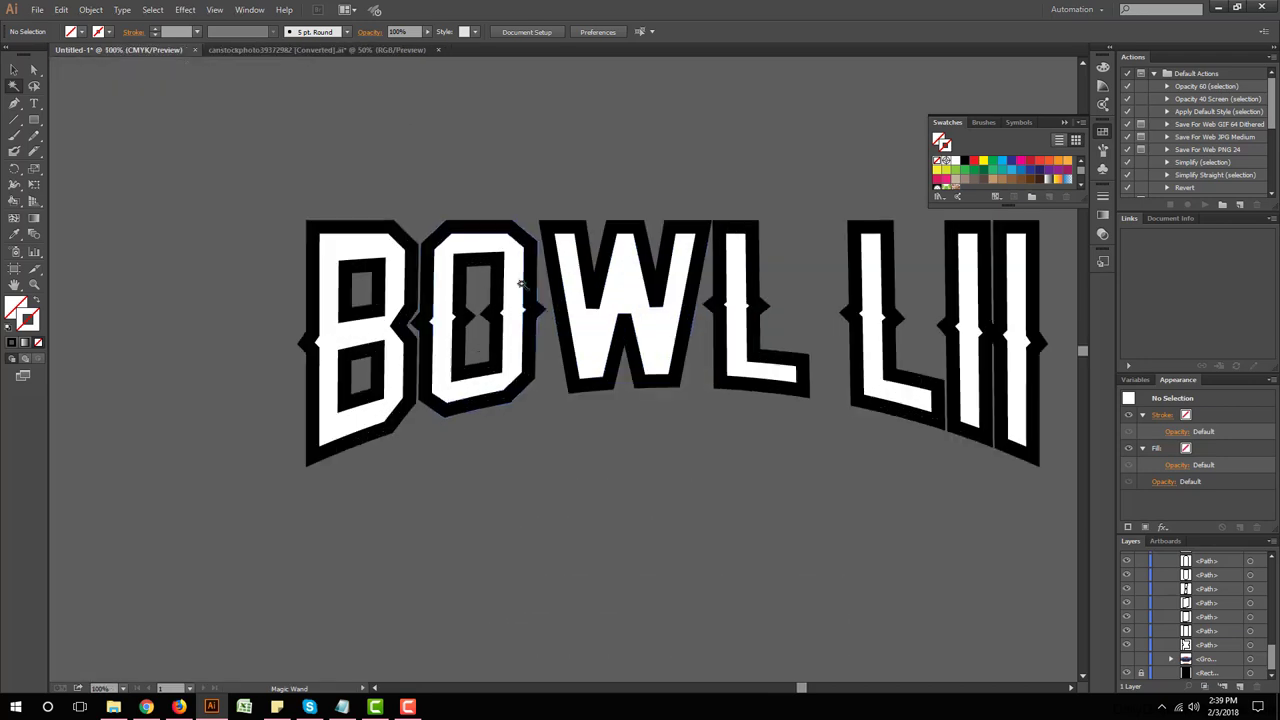
left_click(498, 281)
key("Delete")
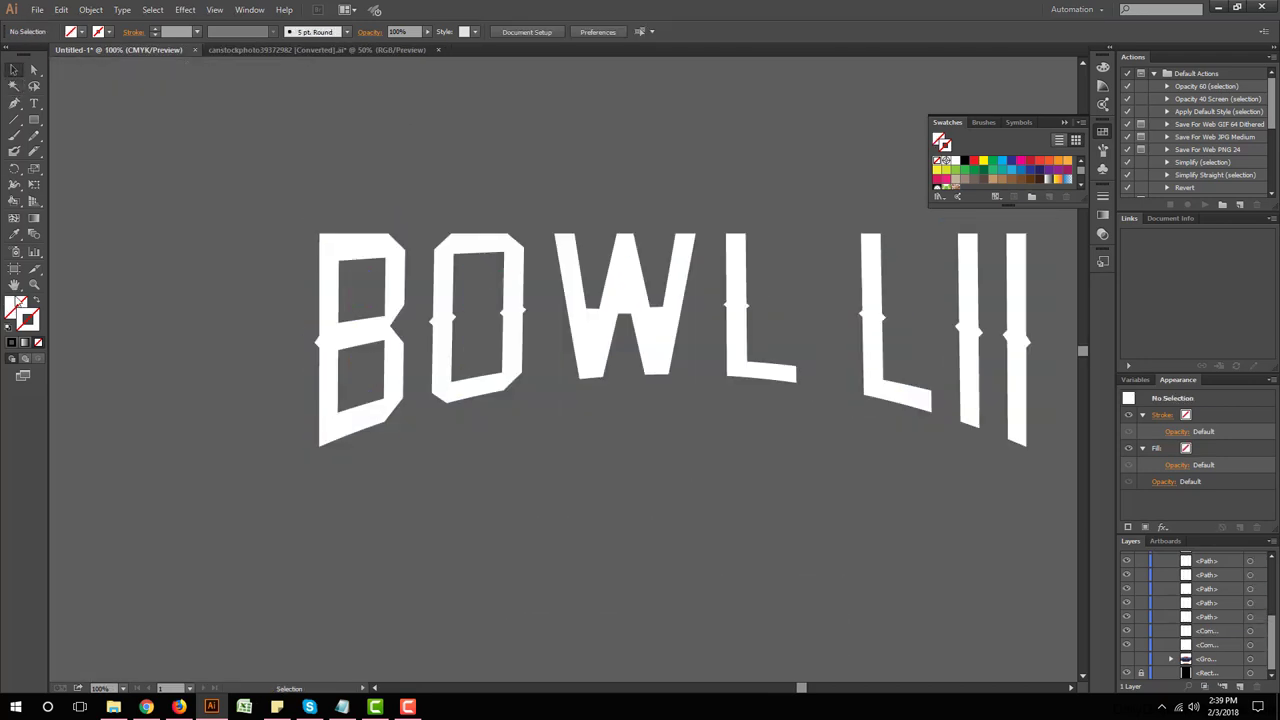
scroll(590, 492, "down", 3)
scroll(590, 492, "down", 2)
Step: Group the BOWL LII and CHAMPION shapes and fill them with a -90° linear gradient
key("ctrl+a")
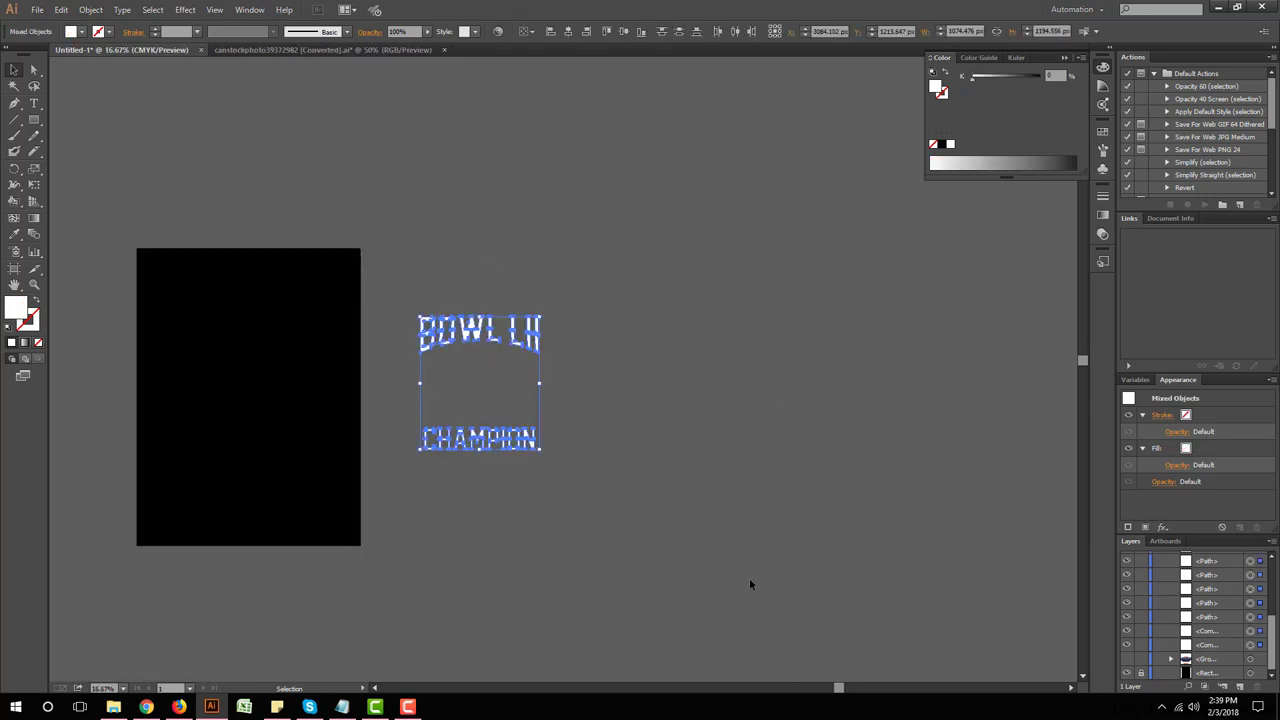
key("ctrl+g")
left_click(1104, 216)
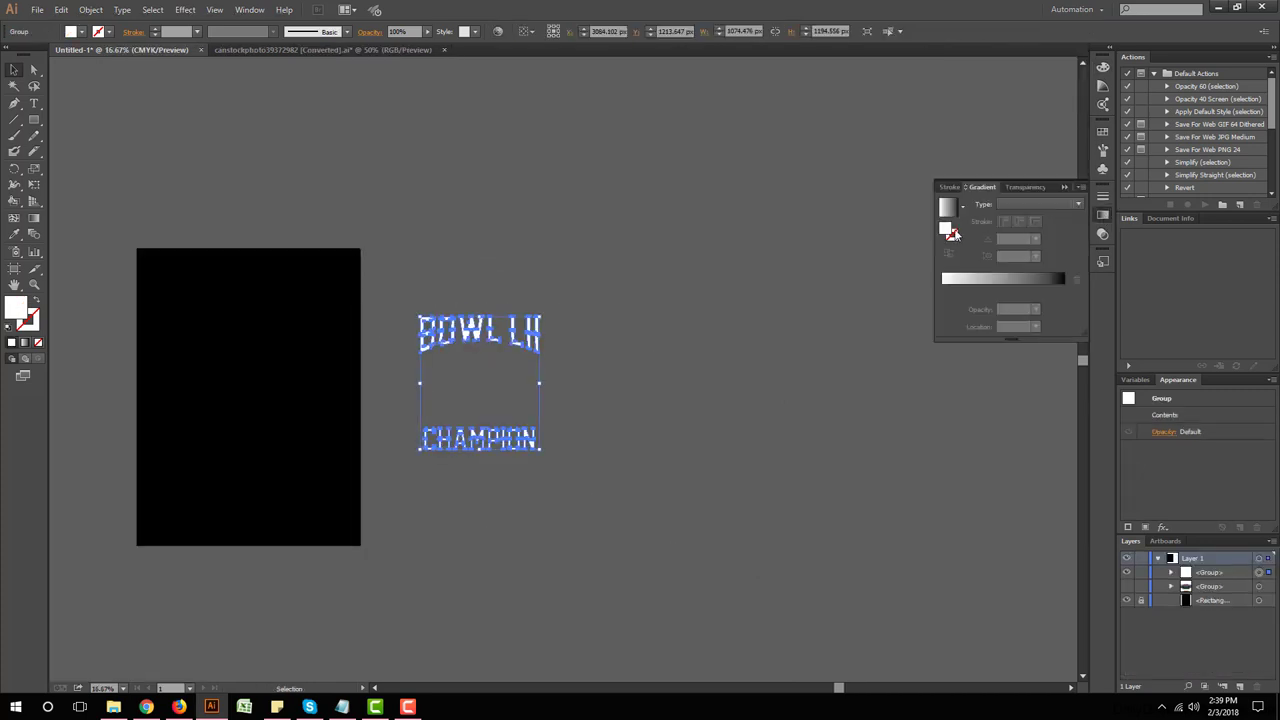
left_click(948, 208)
left_click(1037, 239)
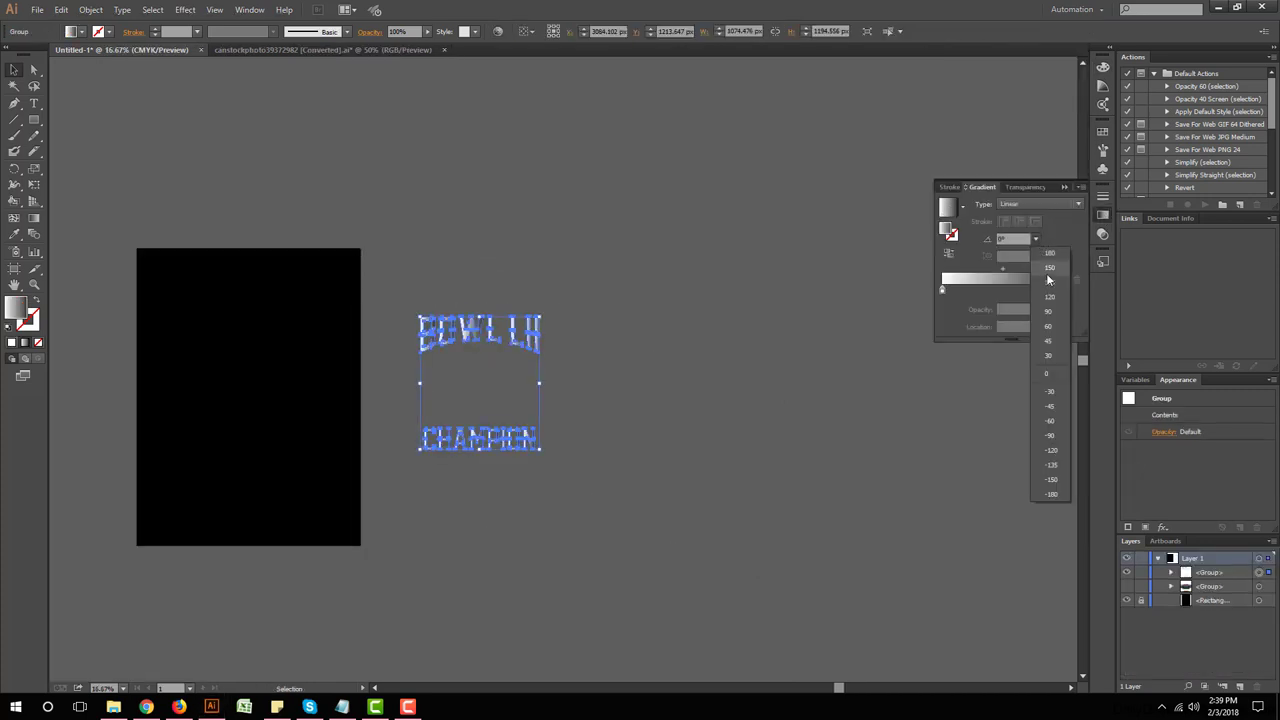
left_click(1052, 437)
scroll(512, 426, "up", 2)
Step: Apply a Film Grain effect, expand the letters into an image, and unembed it
left_click(185, 10)
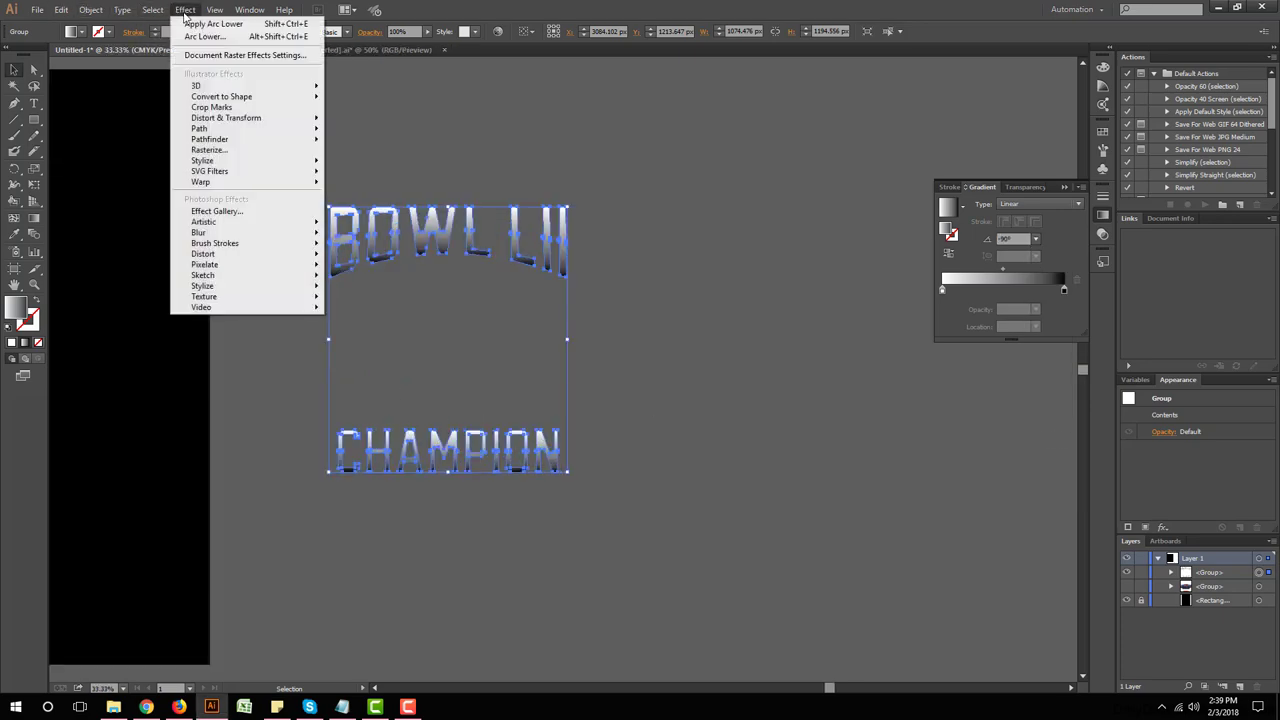
left_click(374, 248)
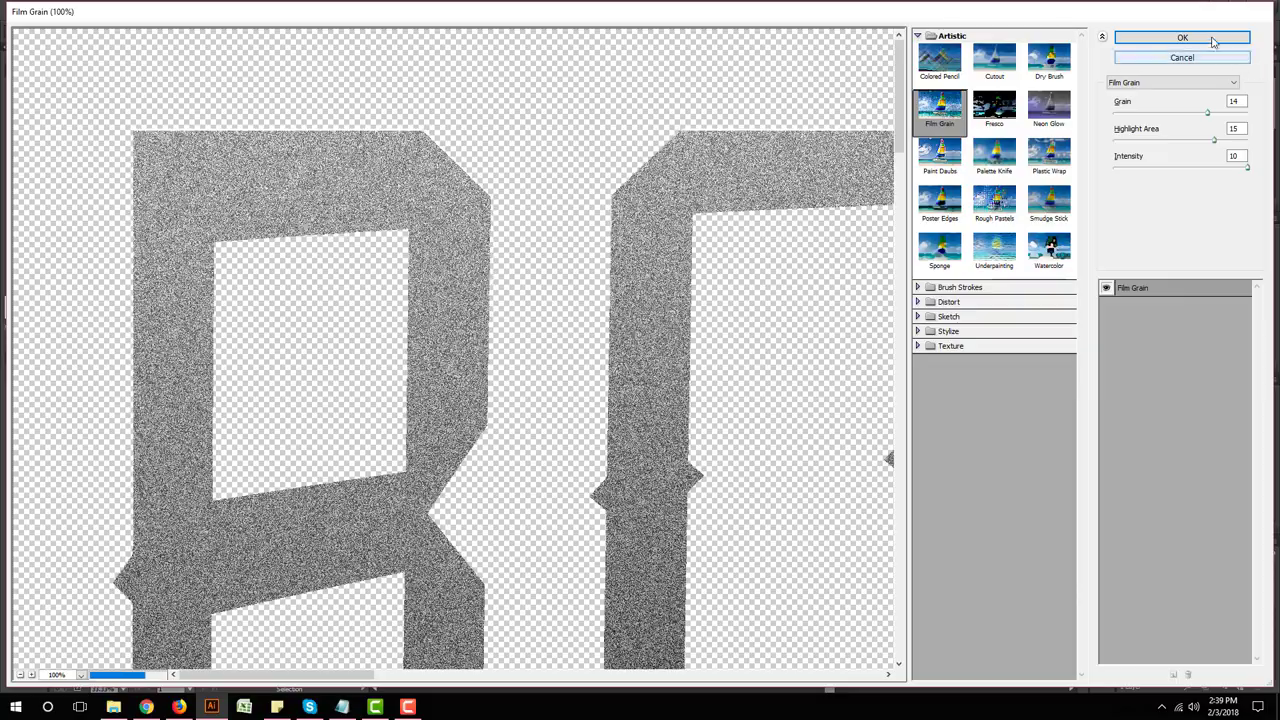
key("Escape")
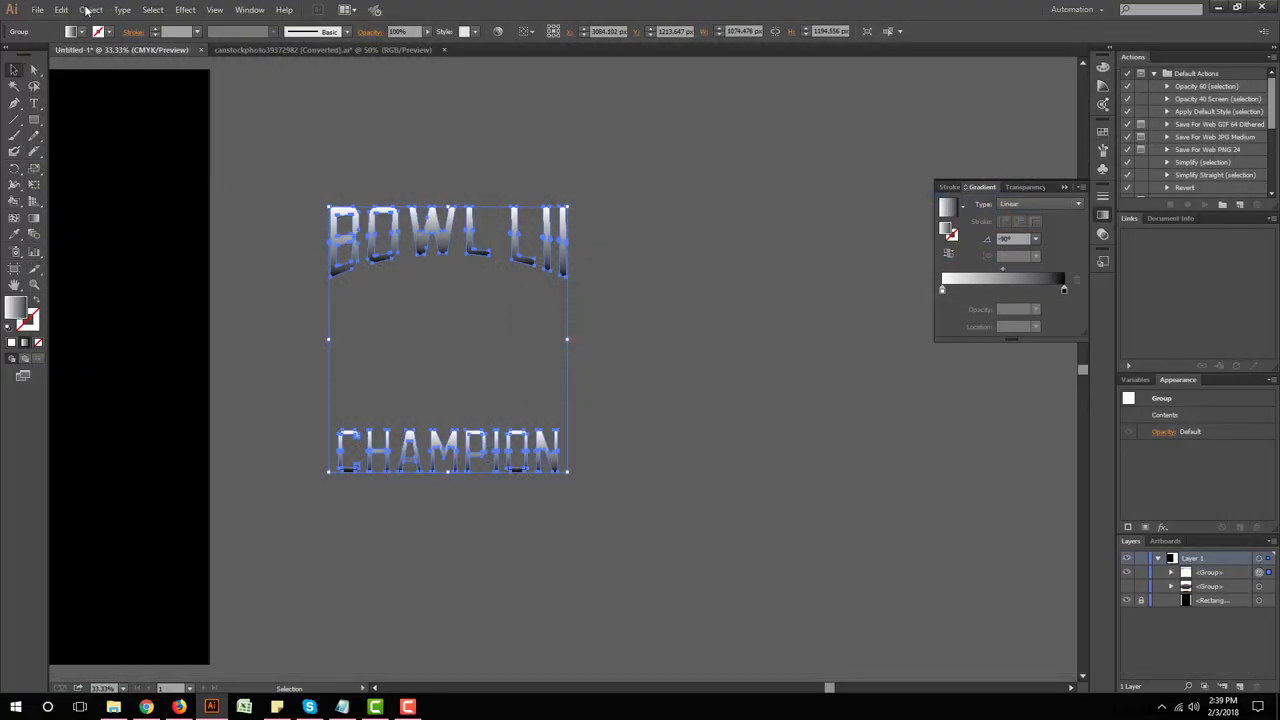
left_click(91, 10)
left_click(118, 167)
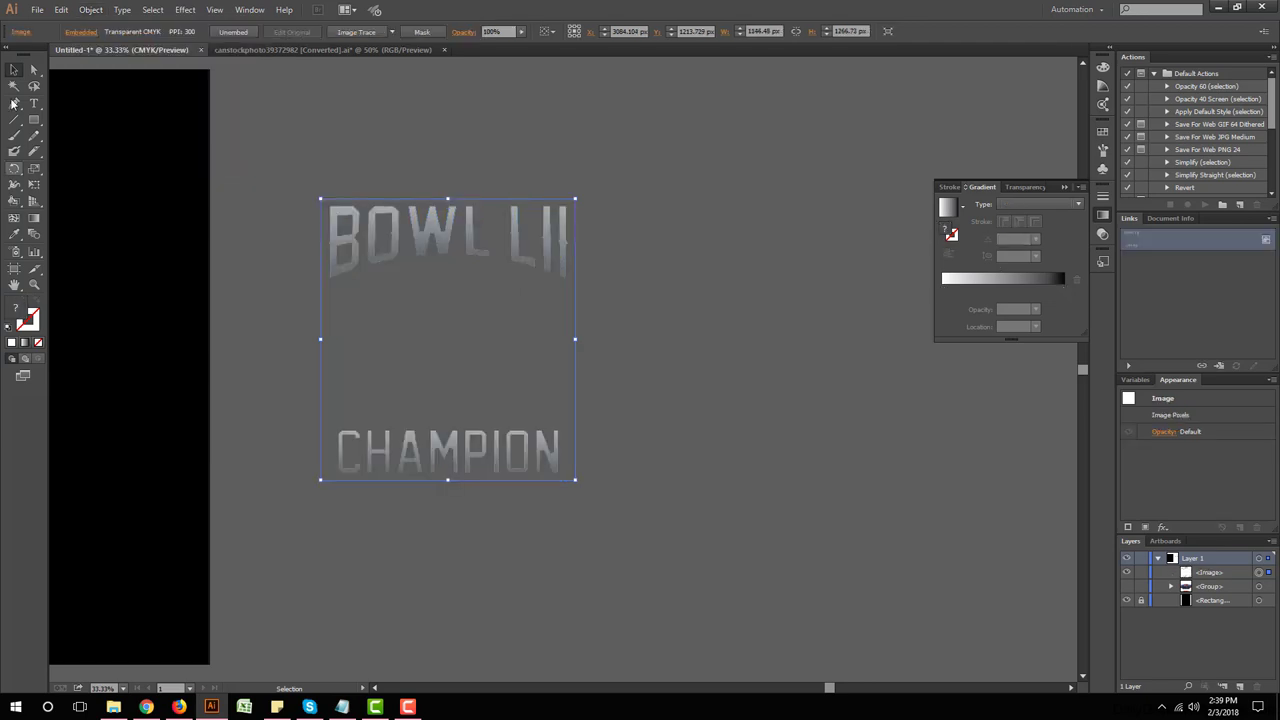
left_click(229, 32)
left_click(700, 371)
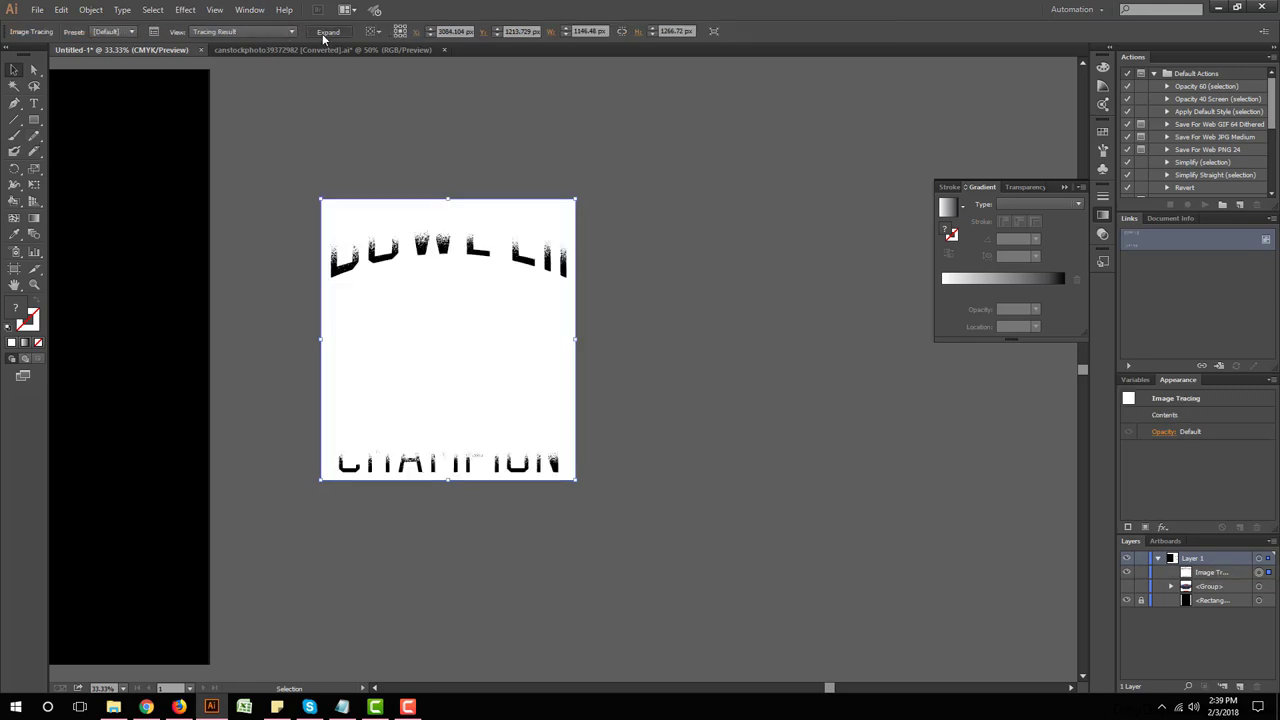
Step: Expand the tracing into paths and delete the white background areas
left_click(328, 32)
key("y")
left_click(406, 331)
key("Delete")
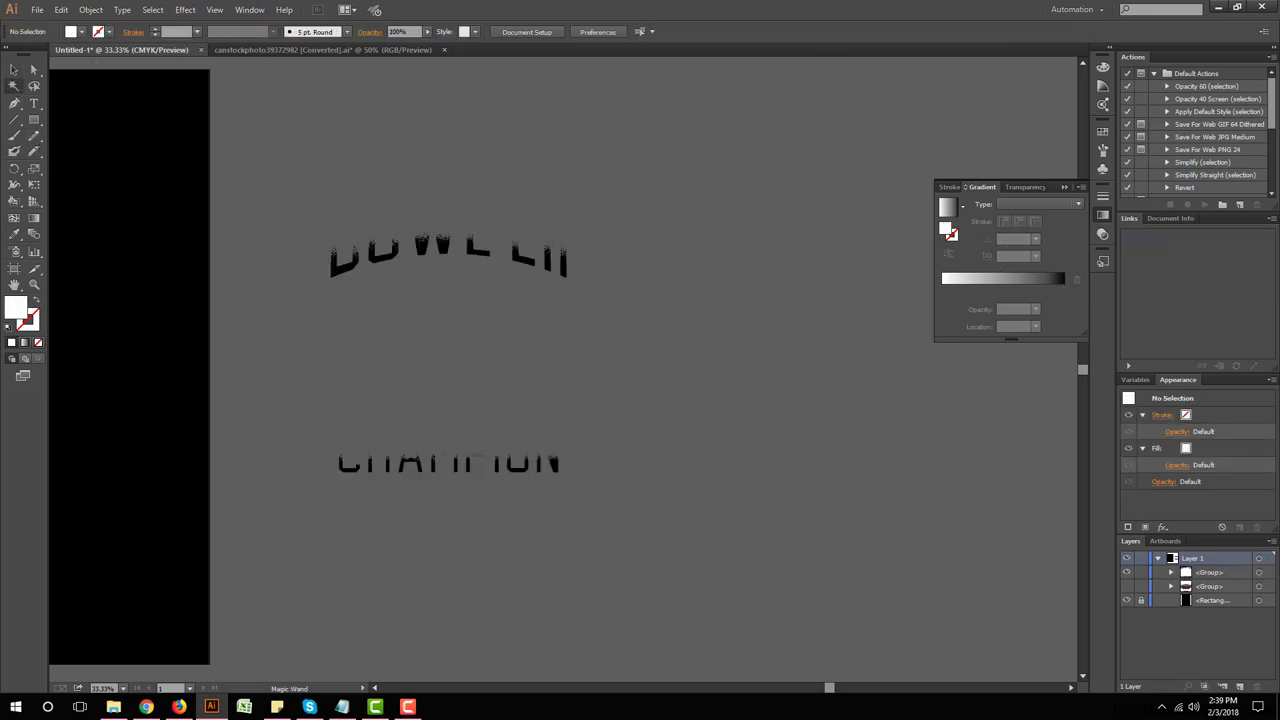
Step: Select both distressed letter groups, then reveal and ungroup the Patriots artwork
left_click(14, 70)
left_click_drag(164, 90, 744, 547)
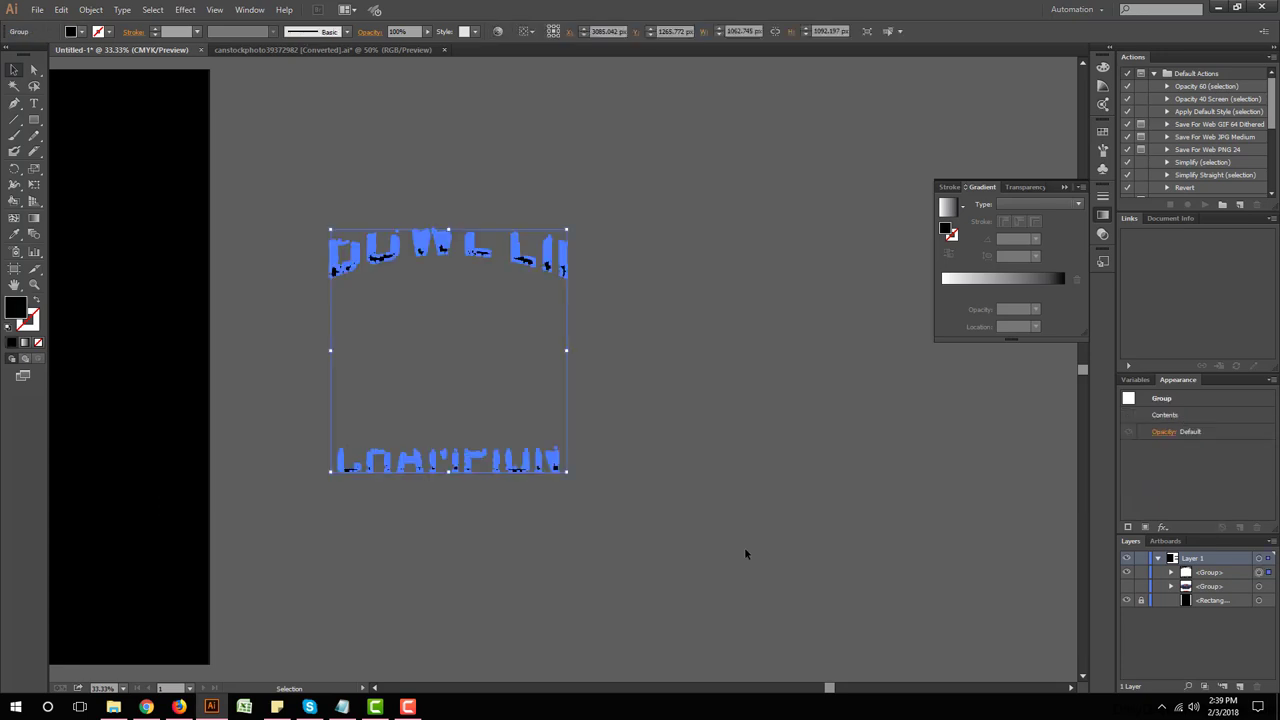
key("v")
left_click(1127, 586)
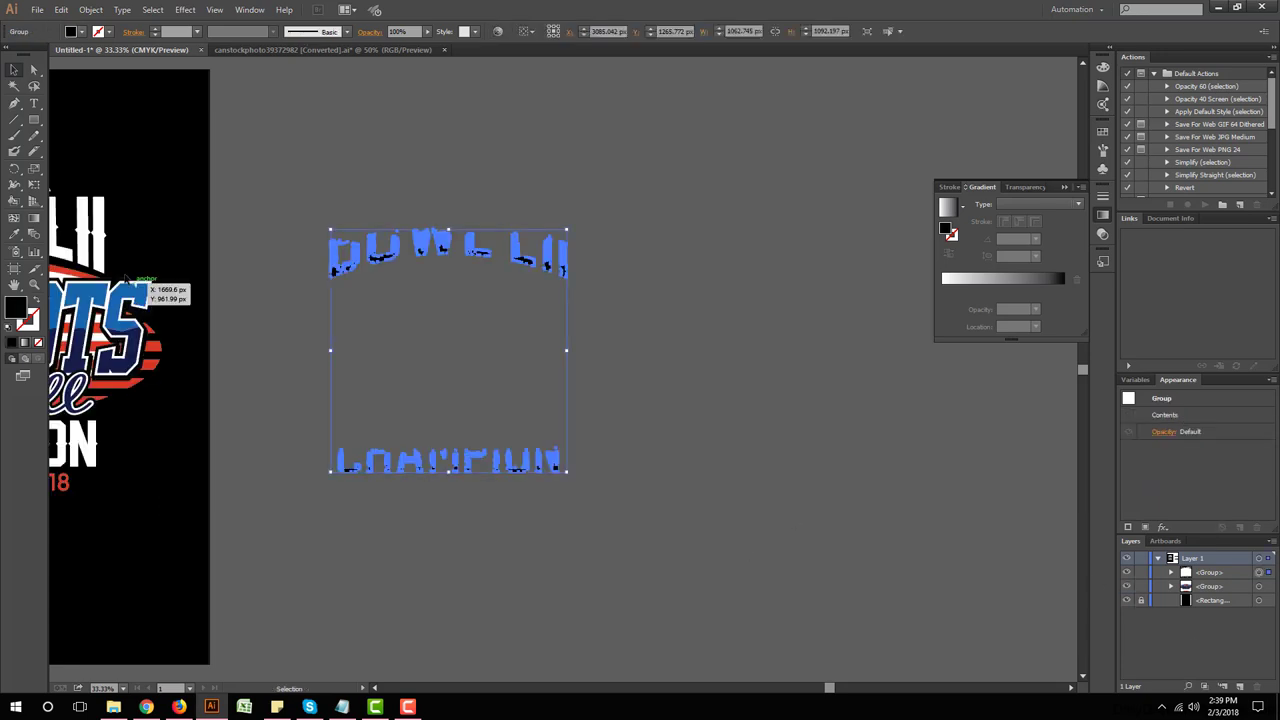
left_click(110, 290)
right_click(112, 272)
left_click(150, 358)
Step: Move the distressed letters onto BOWL LII and CHAMPION in the Patriots design
scroll(407, 402, "left", 2)
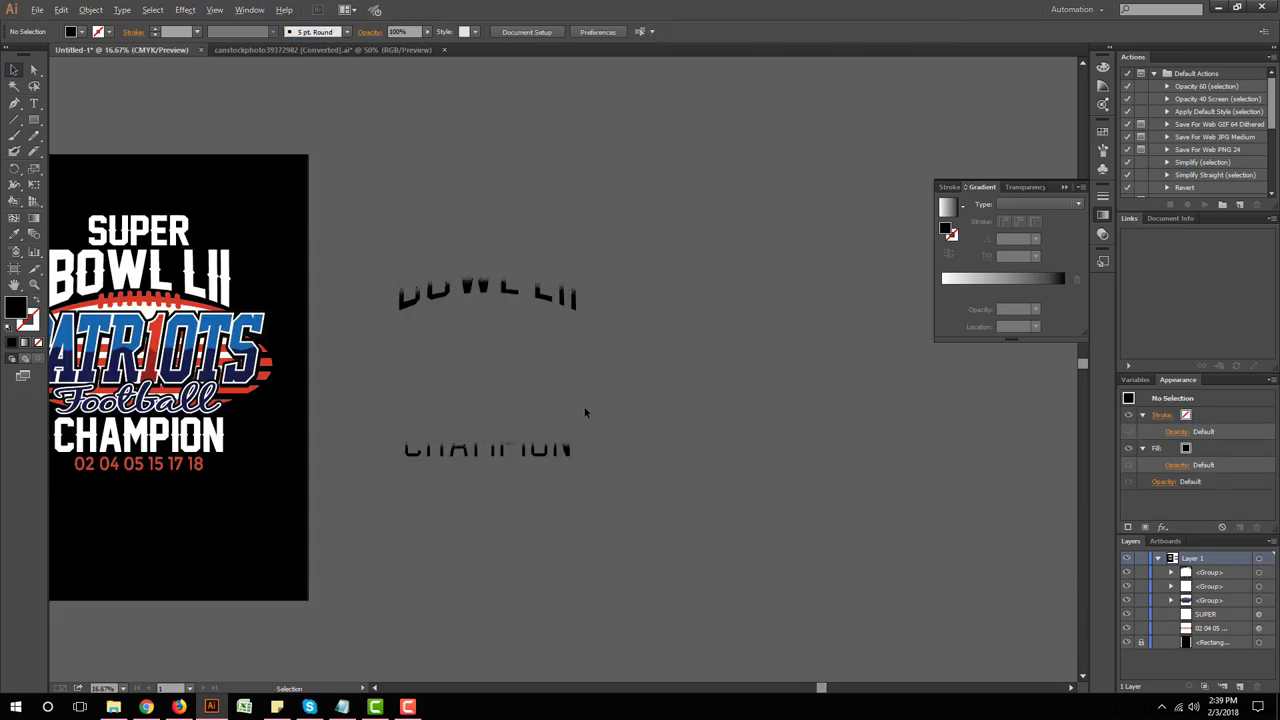
scroll(407, 402, "down", 2)
scroll(553, 310, "up", 1)
left_click(586, 305)
mouse_move(586, 310)
left_mouse_down()
mouse_move(238, 303)
mouse_move(250, 303)
left_mouse_up()
right_click(337, 251)
left_click(398, 292)
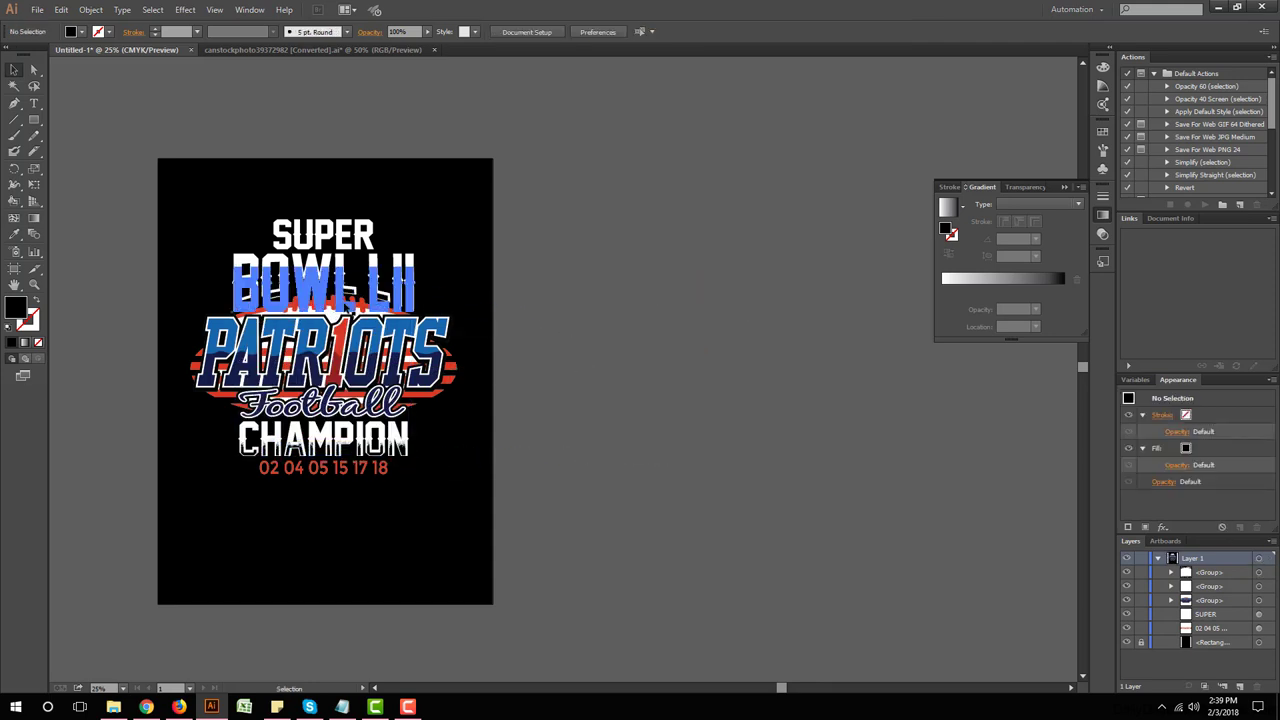
left_click(398, 292)
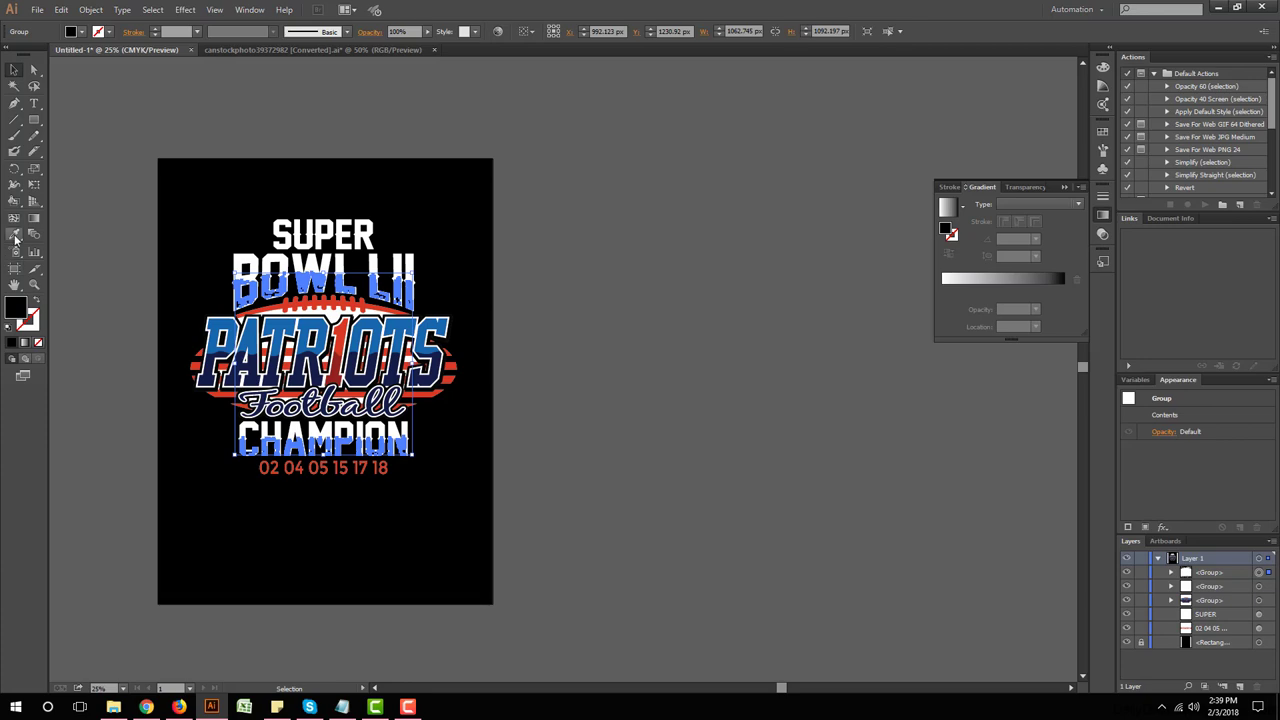
Step: Recolour the distressed letters with the design's blue using the Eyedropper
left_click(15, 238)
scroll(205, 390, "up", 1)
left_click(215, 350)
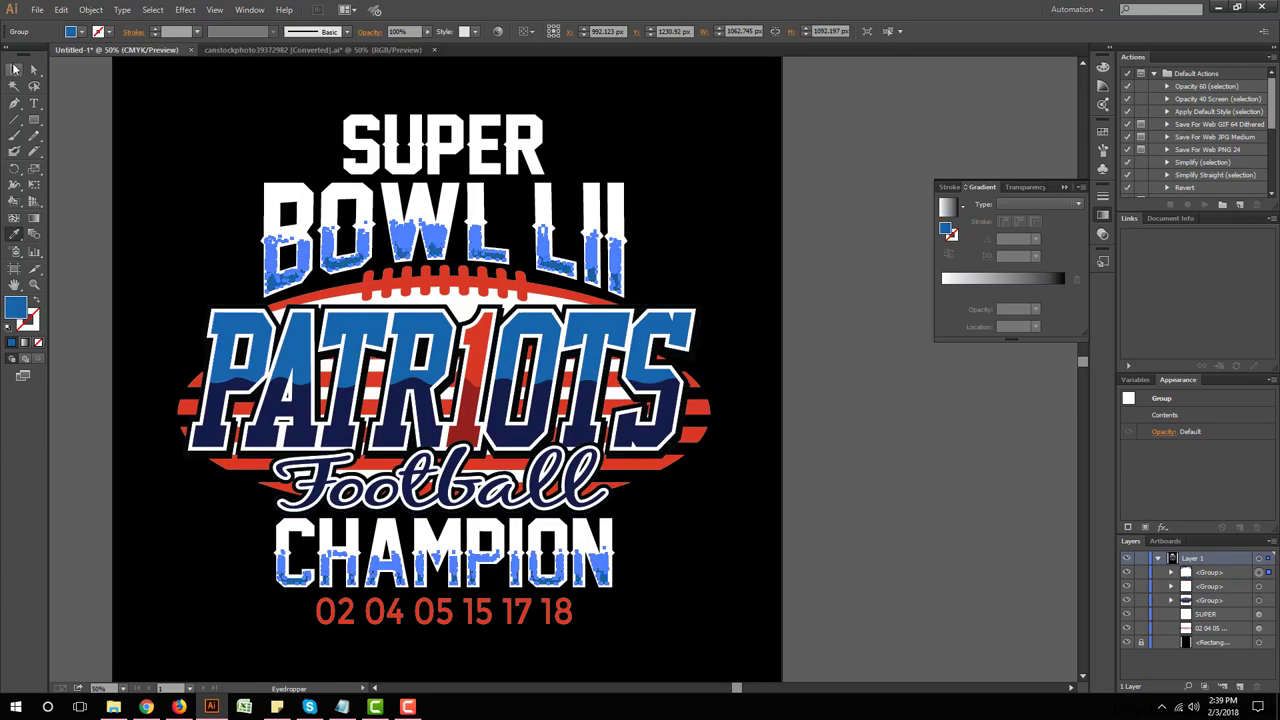
left_click(15, 68)
key("ctrl+shift+a")
key("ctrl+minus")
key("ctrl+minus")
key("ctrl+minus")
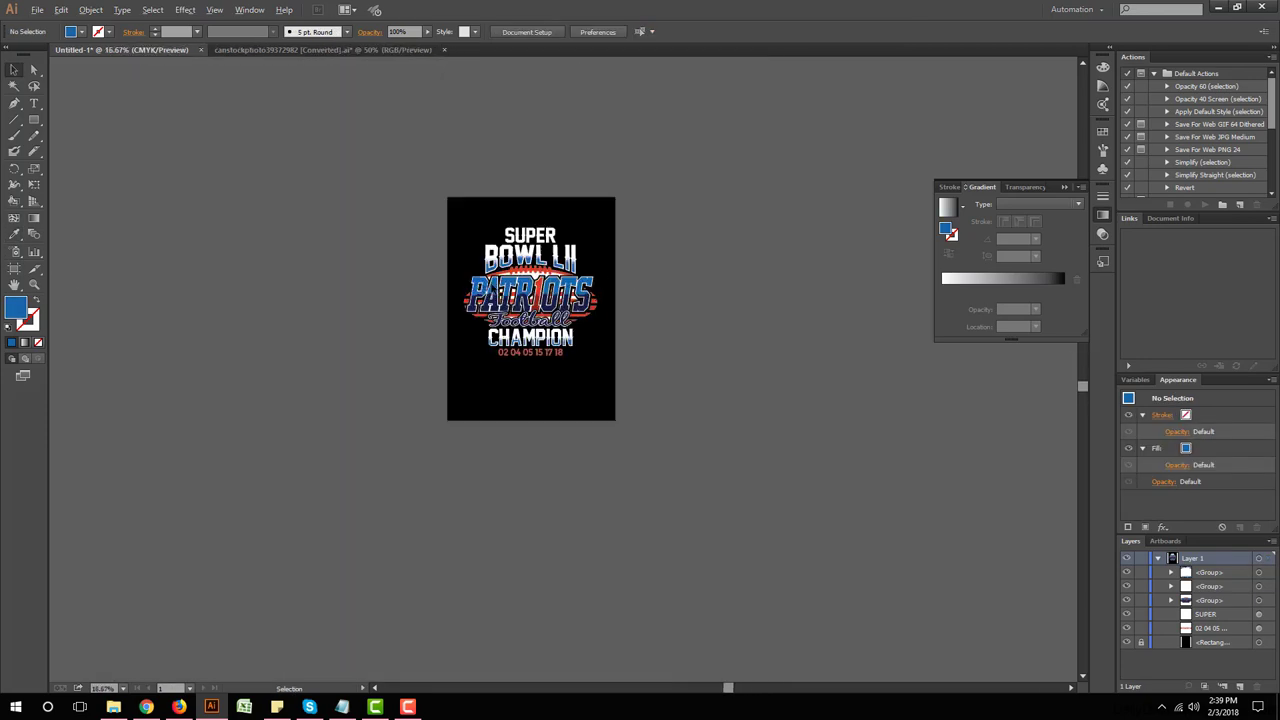
key("ctrl+plus")
key("ctrl+minus")
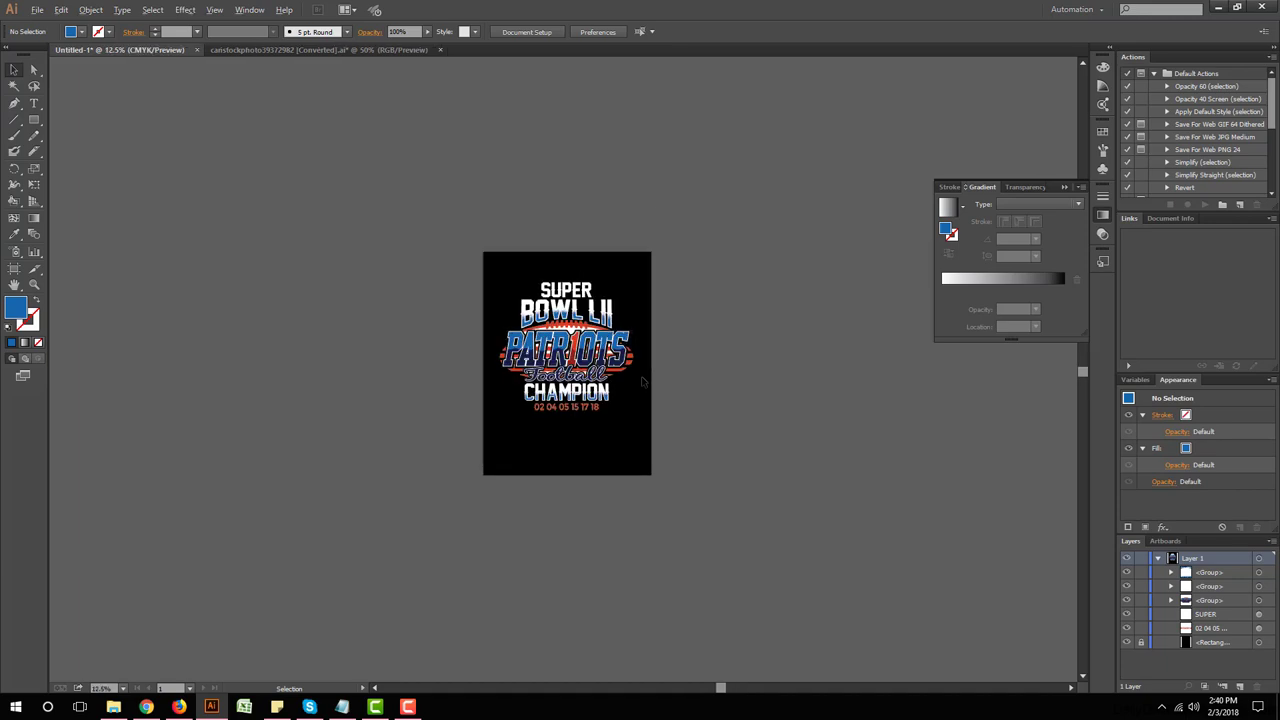
Step: Move the whole design up and left and enlarge it by about a fifth
key("ctrl+plus")
left_click_drag(646, 455, 330, 130)
left_click_drag(490, 300, 462, 249)
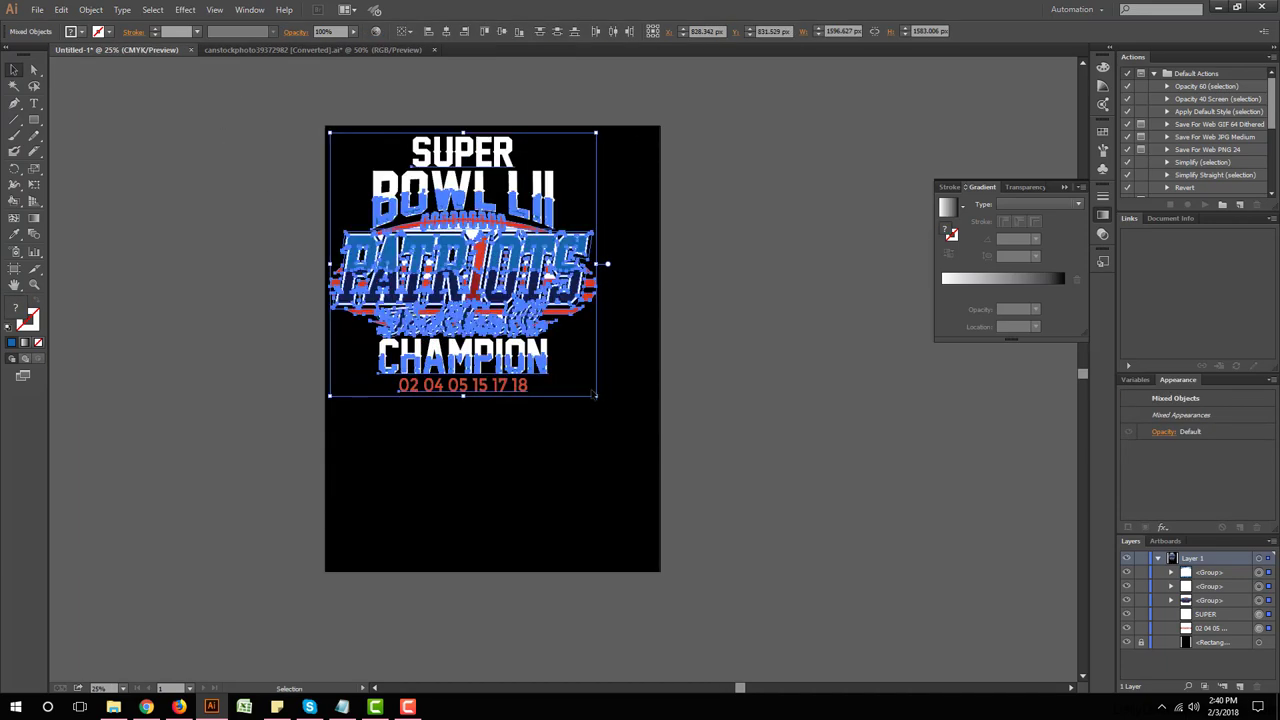
left_click_drag(613, 426, 673, 489)
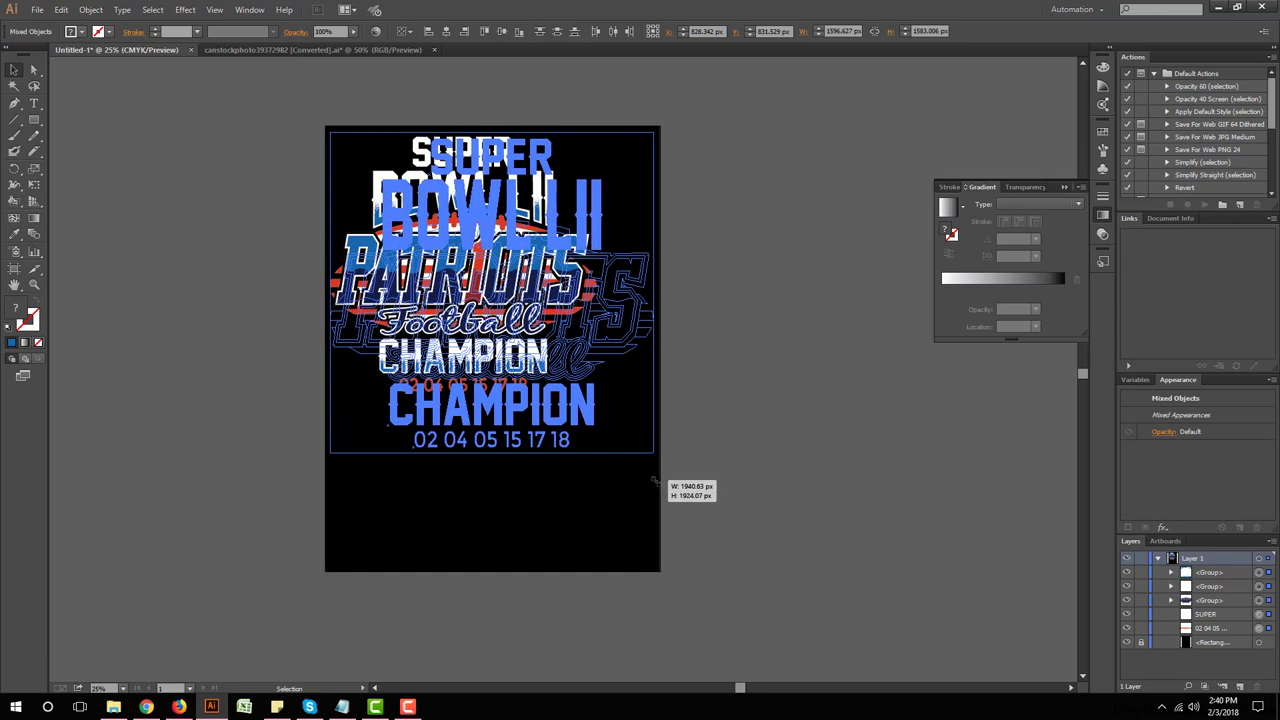
Step: Raise the artboard's bottom edge so the artboard becomes square
left_click(14, 269)
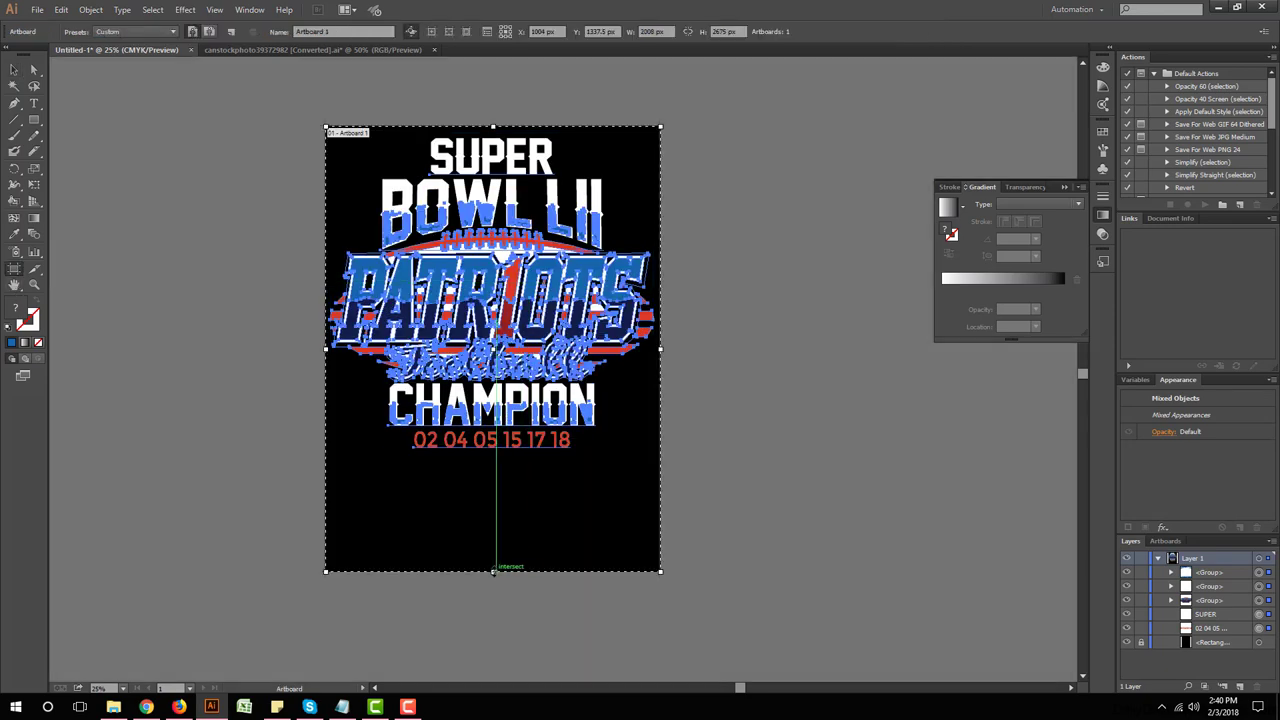
left_click_drag(492, 572, 497, 453)
left_click(14, 70)
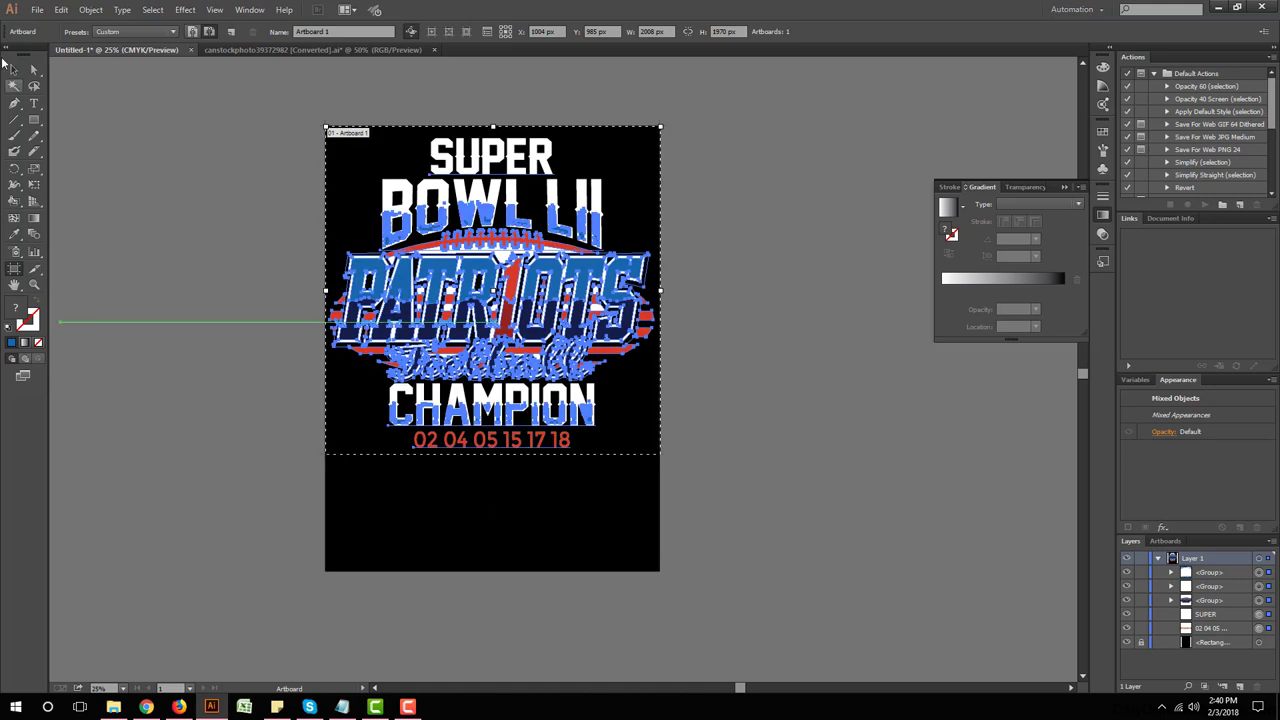
key("ctrl+a")
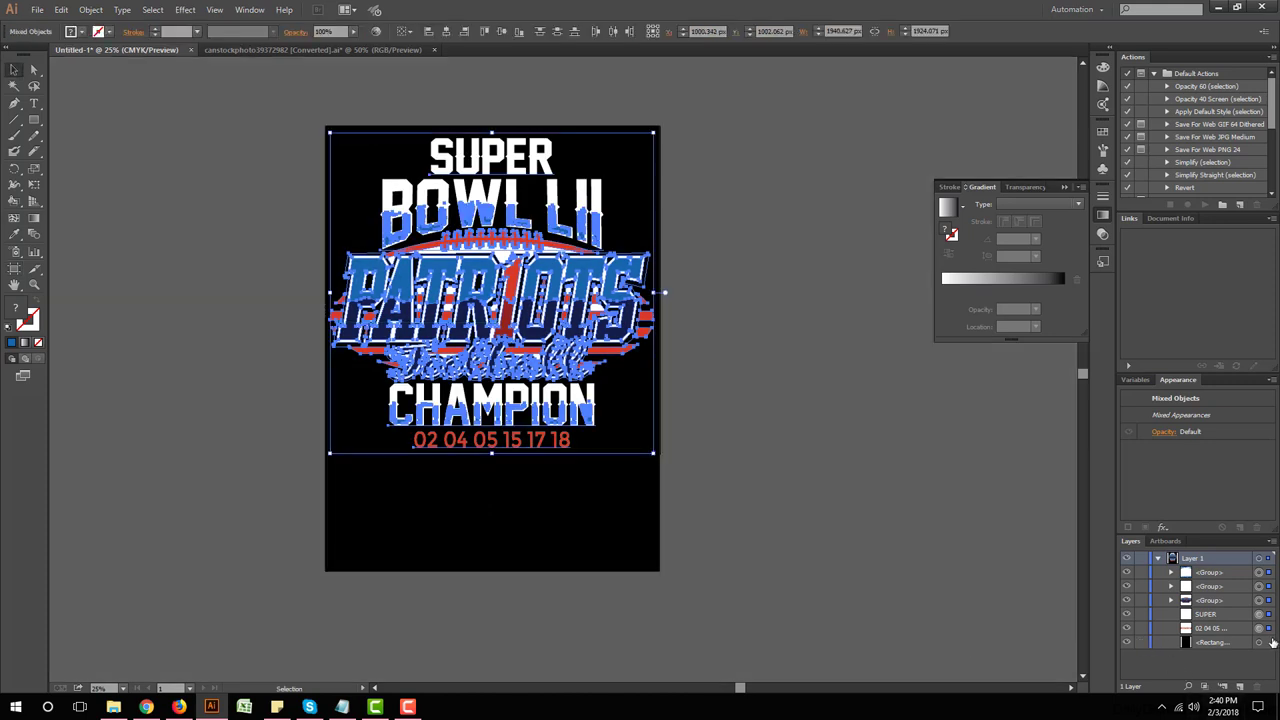
Step: Shorten the black background rectangle so its bottom lines up with the artboard edge
left_click(1268, 642)
left_click_drag(492, 571, 503, 455)
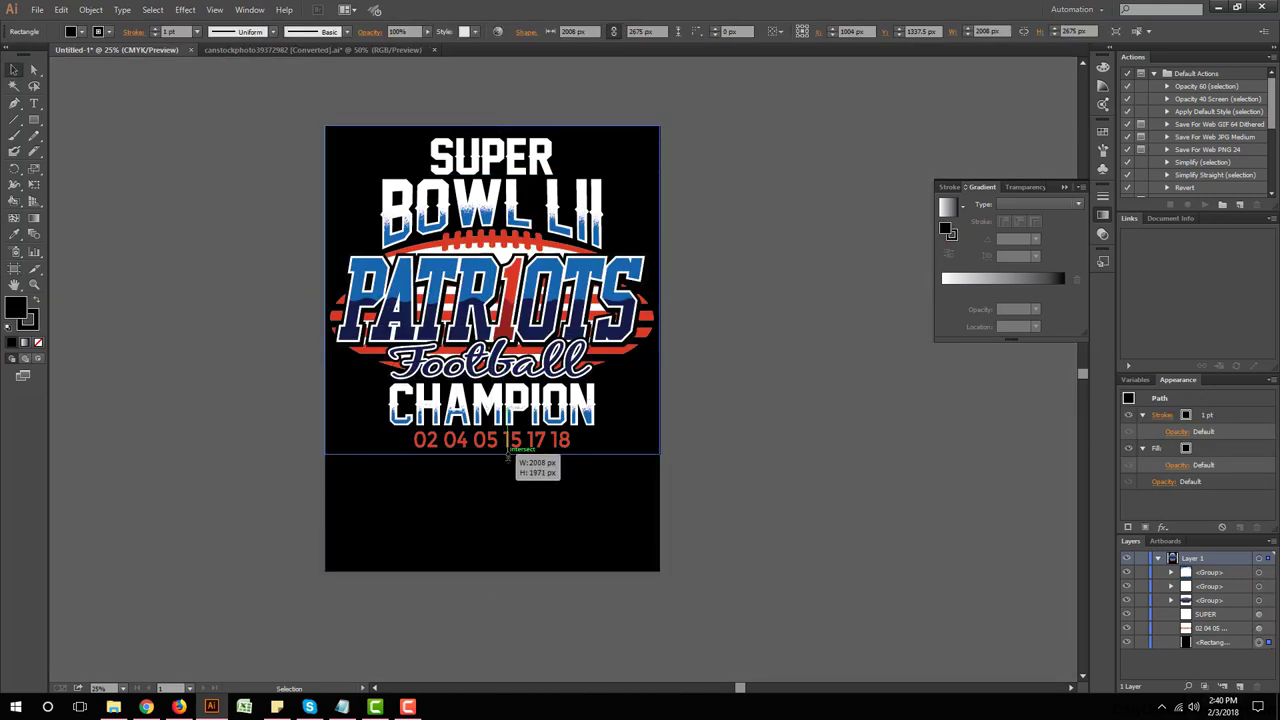
scroll(505, 455, "up", 3)
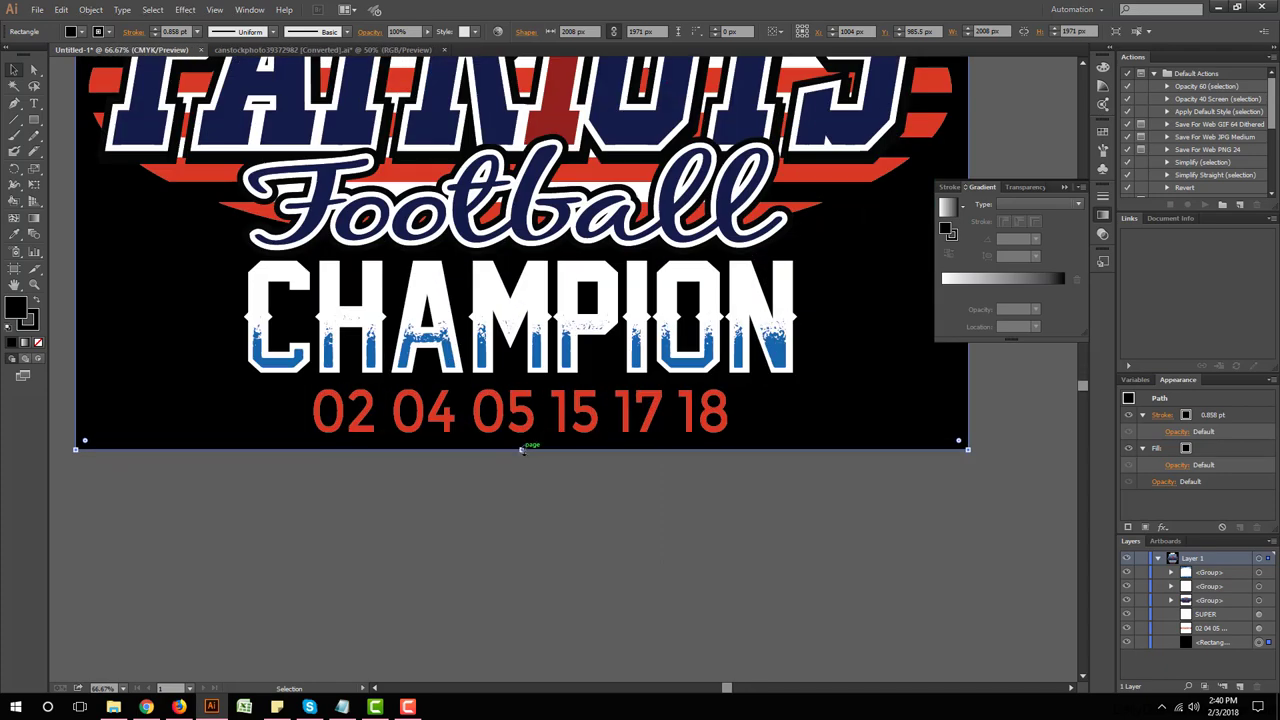
mouse_move(520, 449)
left_mouse_down()
mouse_move(522, 432)
mouse_move(526, 452)
left_mouse_up()
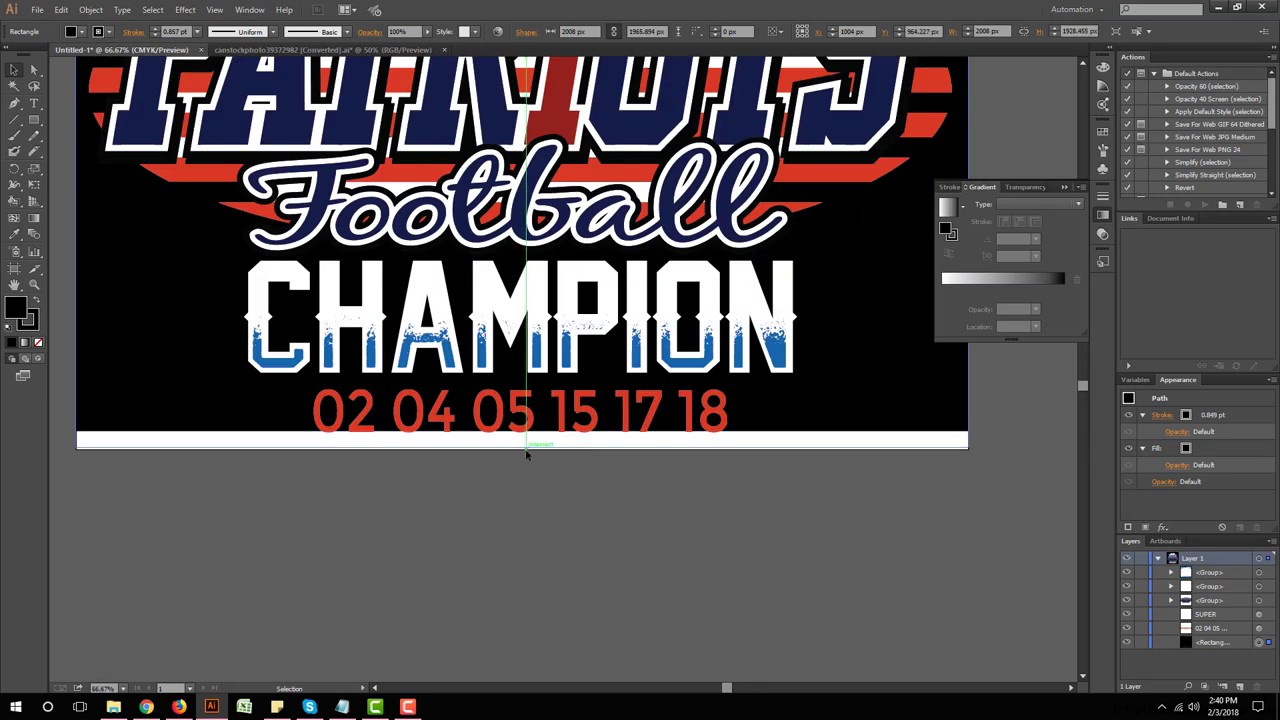
scroll(524, 450, "up", 2)
scroll(516, 440, "up", 2)
left_click_drag(512, 435, 514, 449)
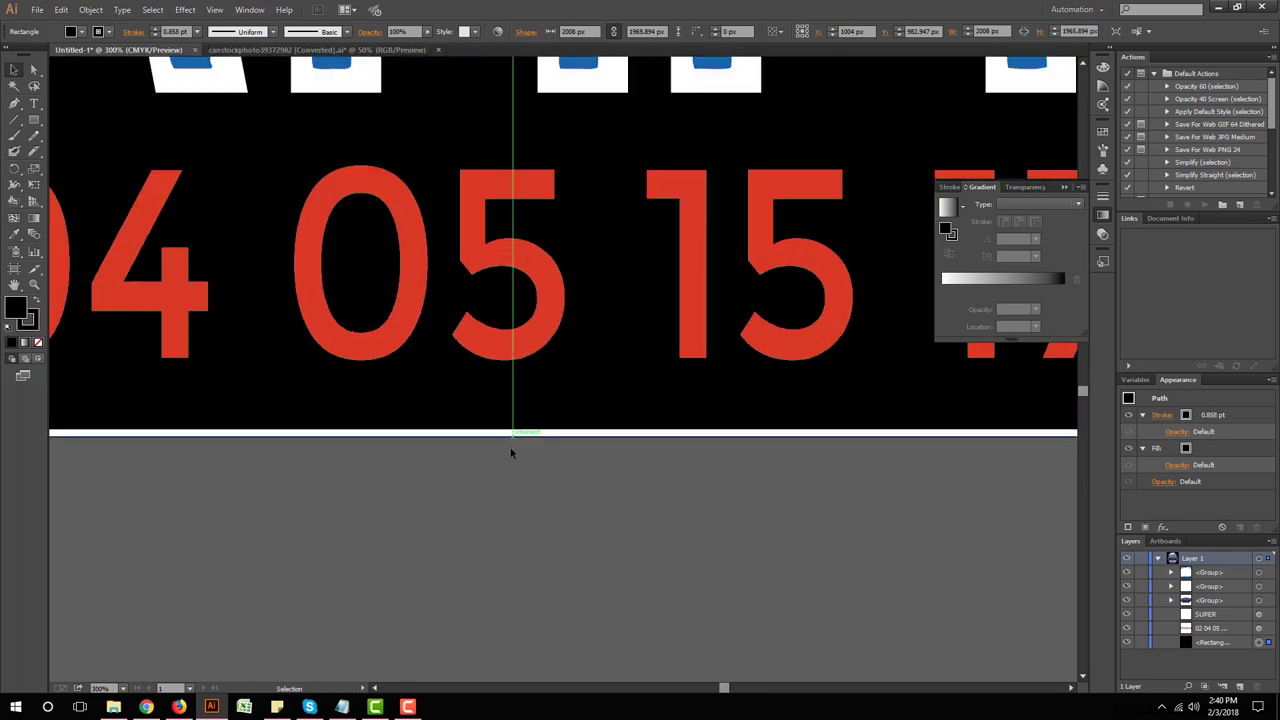
scroll(514, 449, "down", 4)
scroll(530, 485, "down", 5)
left_click(841, 579)
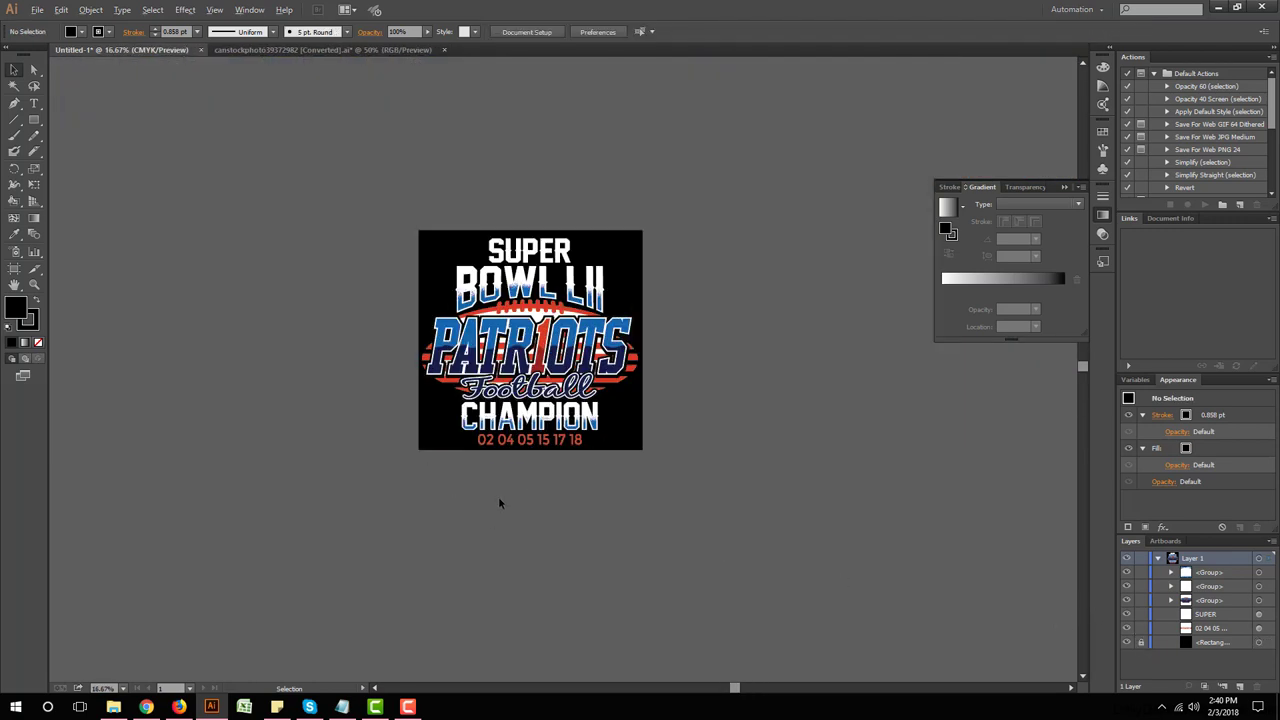
Step: Select the text 'Patroit Football' in the client's design notes, then return to Illustrator
scroll(498, 497, "up", 1)
left_click(342, 707)
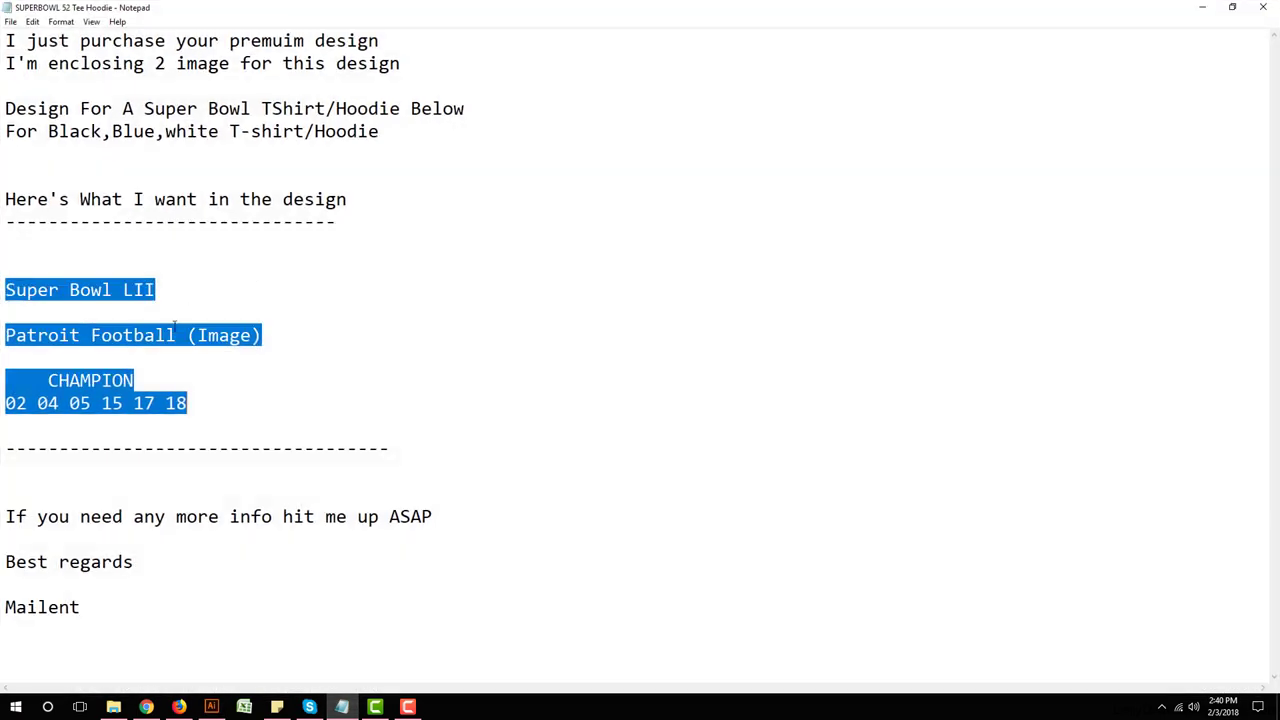
left_click(172, 336)
left_click_drag(176, 336, 2, 335)
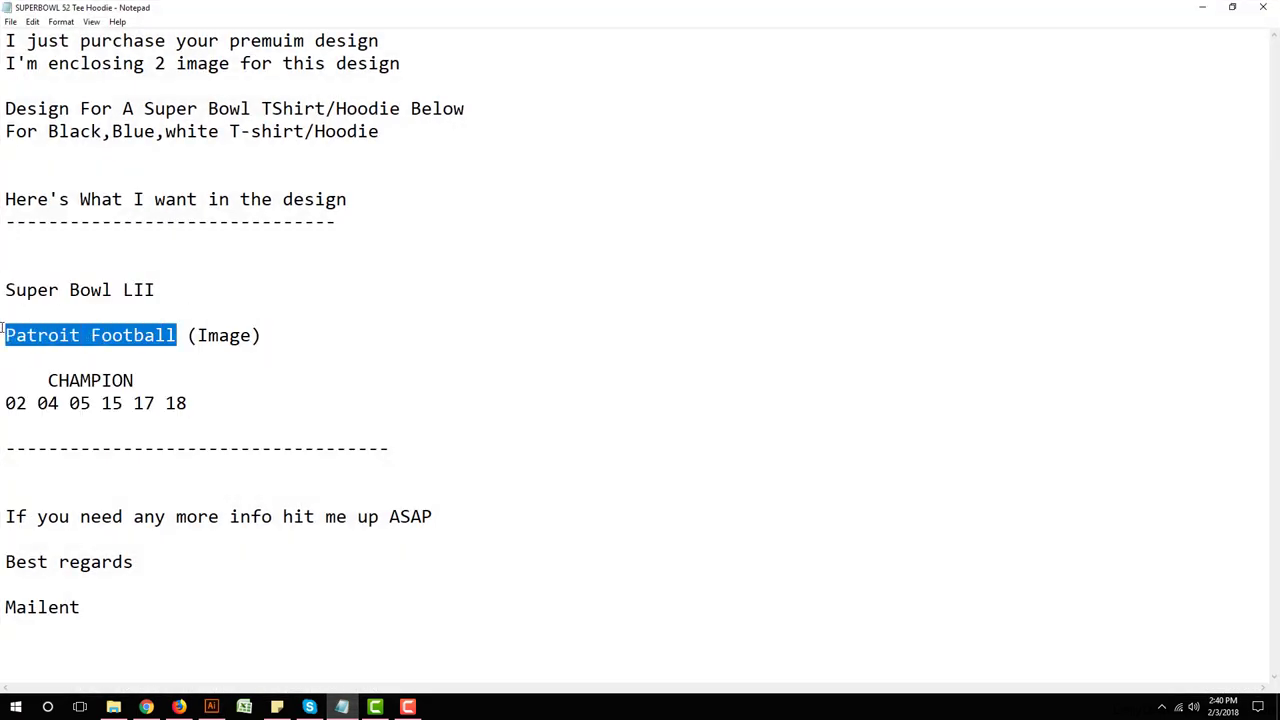
left_click(1202, 7)
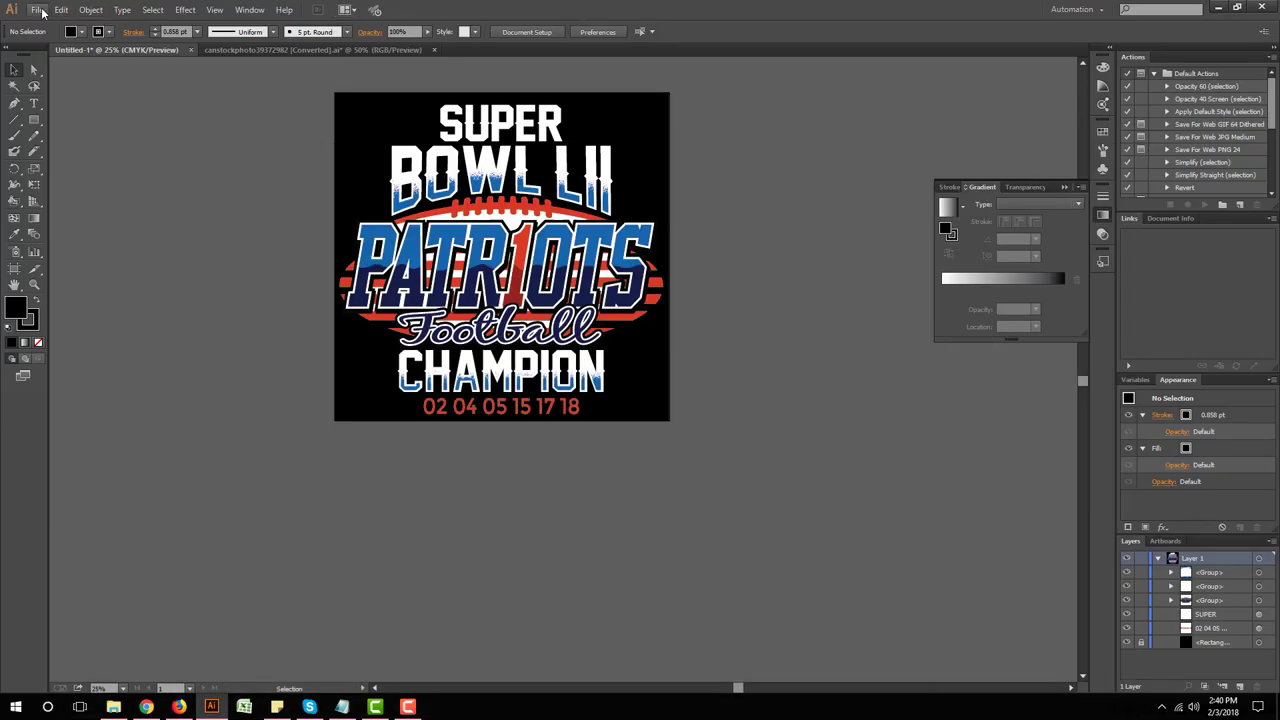
Step: Save the design as Patroit Football.ai with the default Illustrator options
left_click(38, 10)
left_click(66, 117)
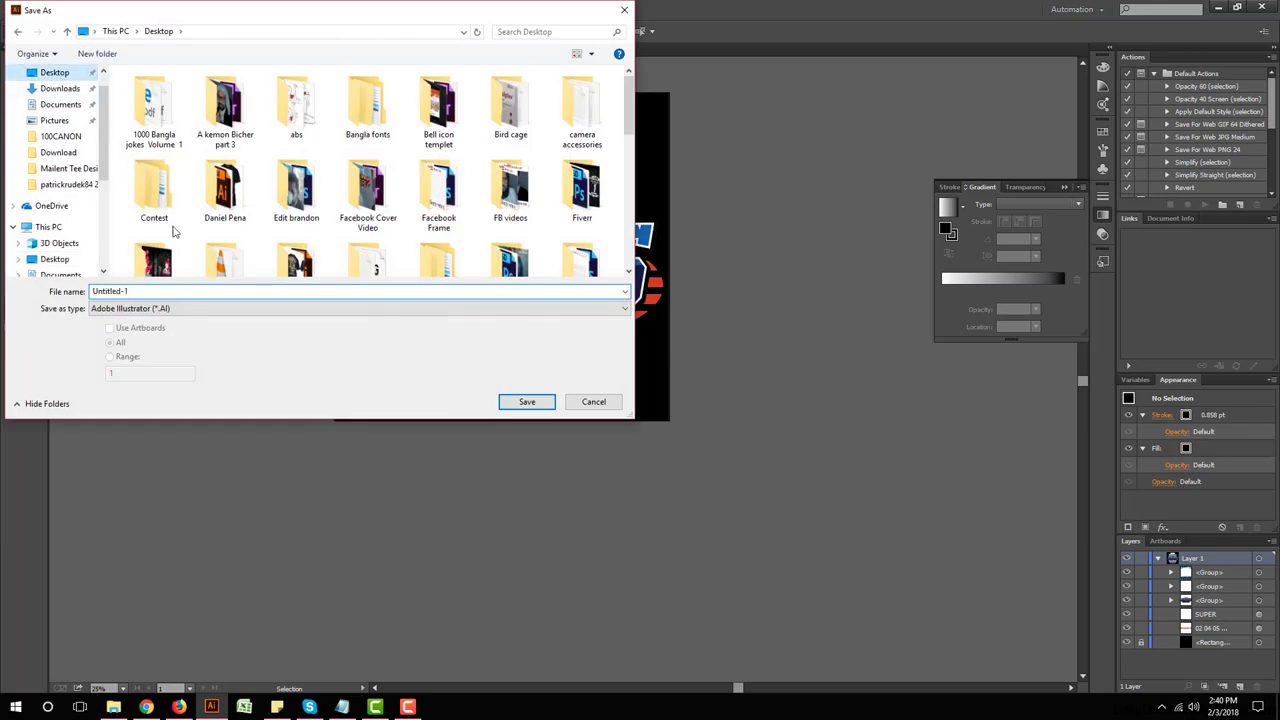
double_click(160, 290)
type("Patroit Football")
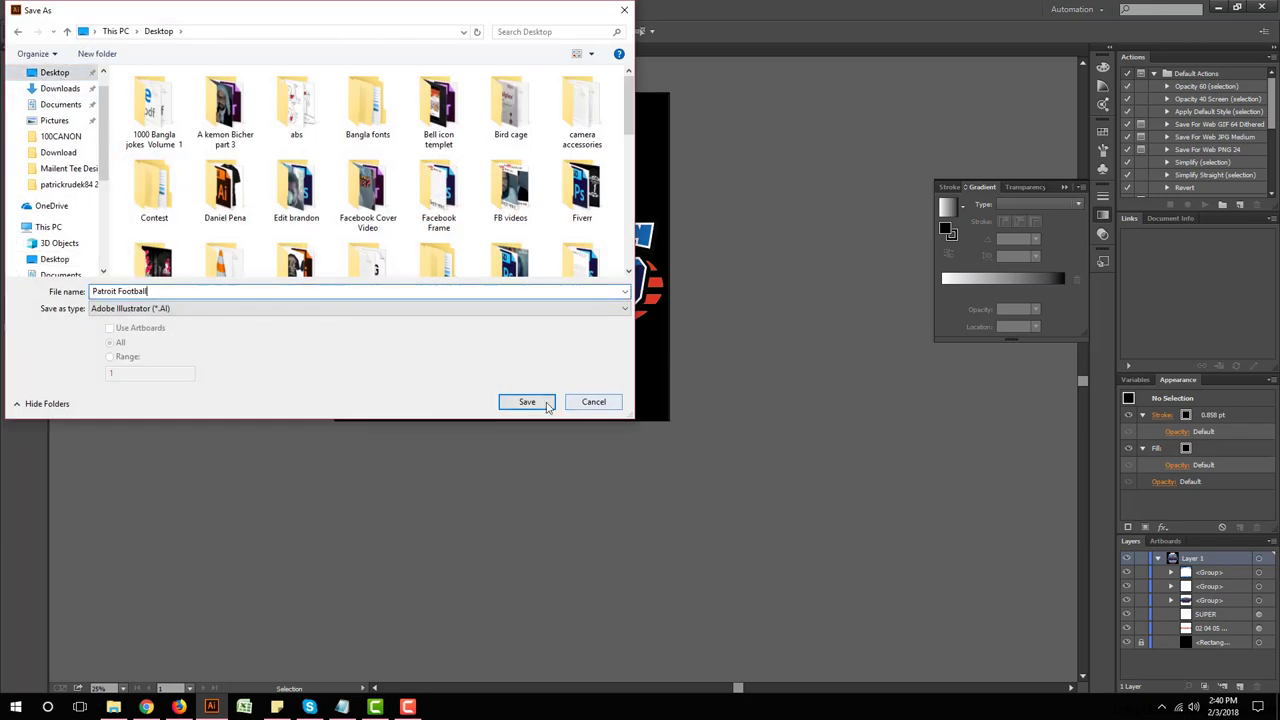
left_click(548, 403)
left_click(700, 533)
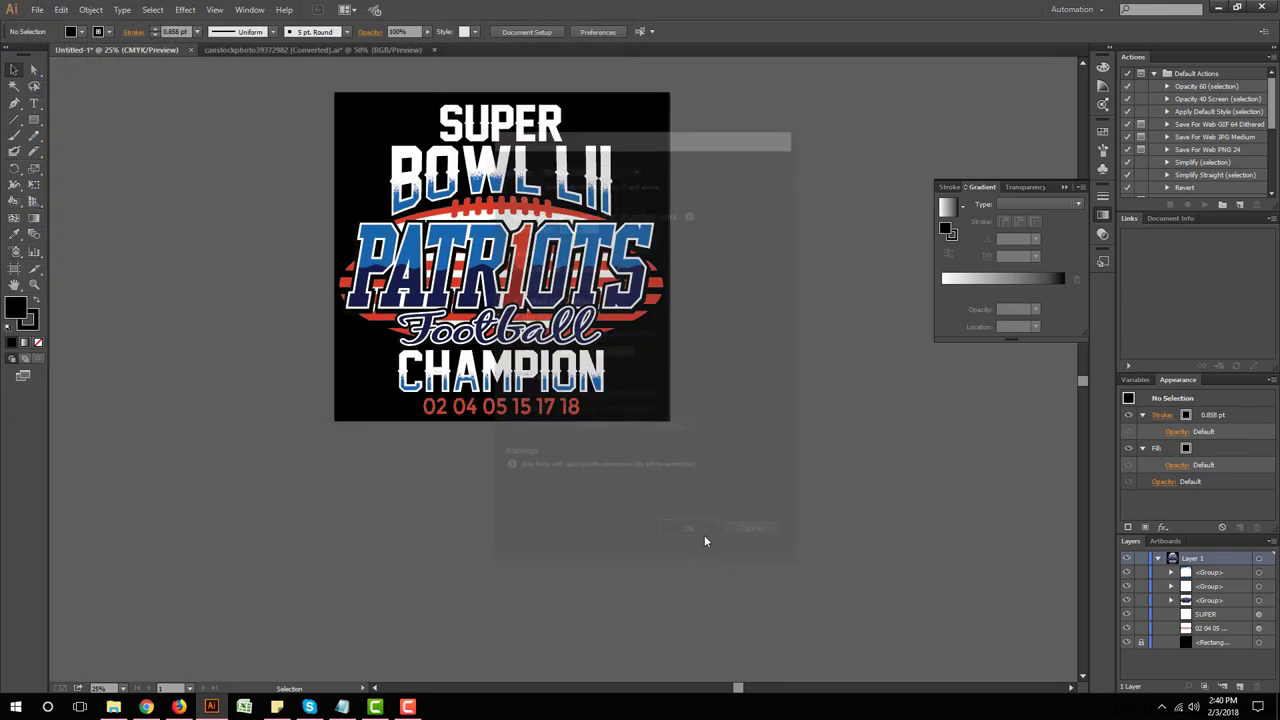
Step: Hide the black background and export a transparent PNG to the Desktop via Save for Web
left_click(1127, 641)
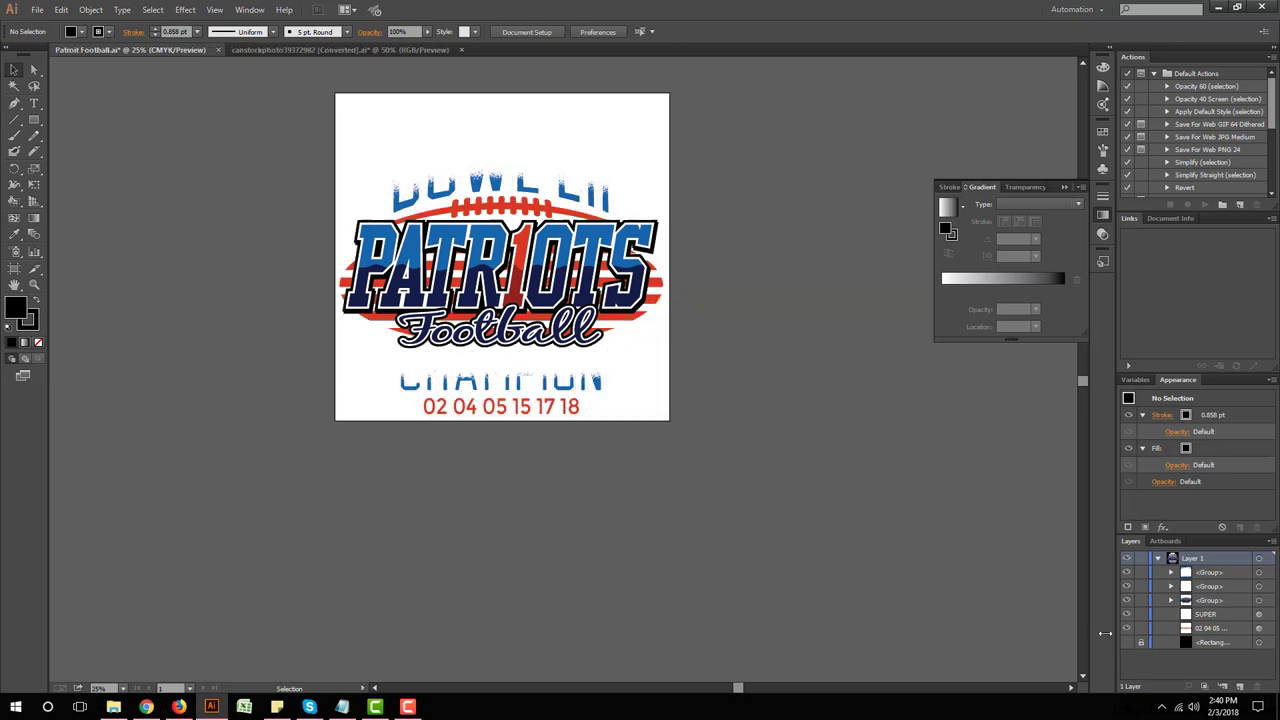
left_click(33, 11)
left_click(90, 182)
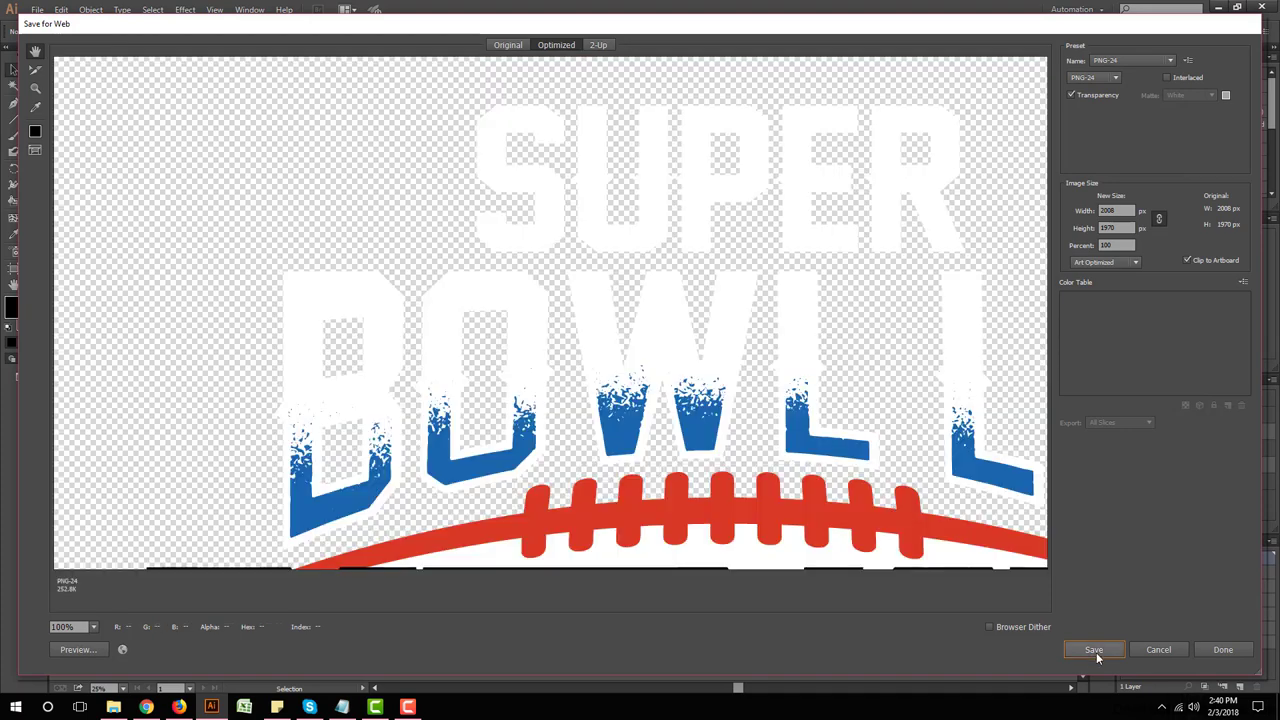
left_click(1094, 649)
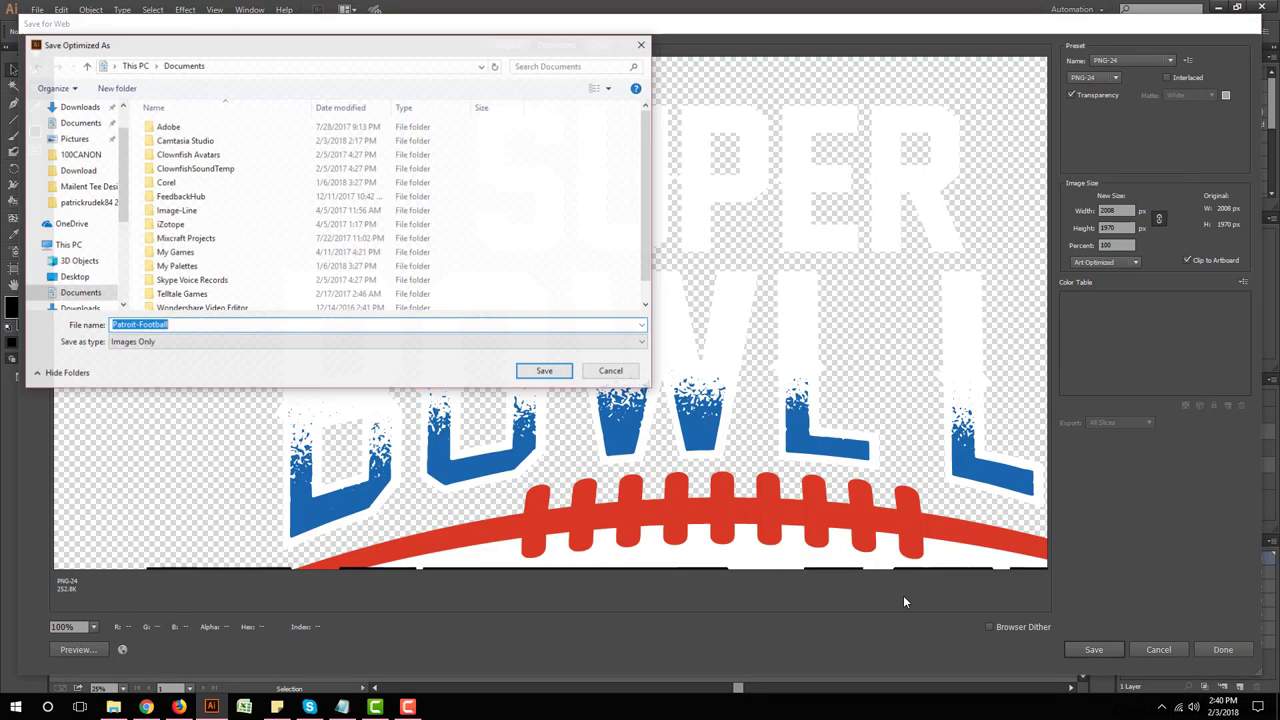
scroll(87, 120, "up", 2)
left_click(70, 134)
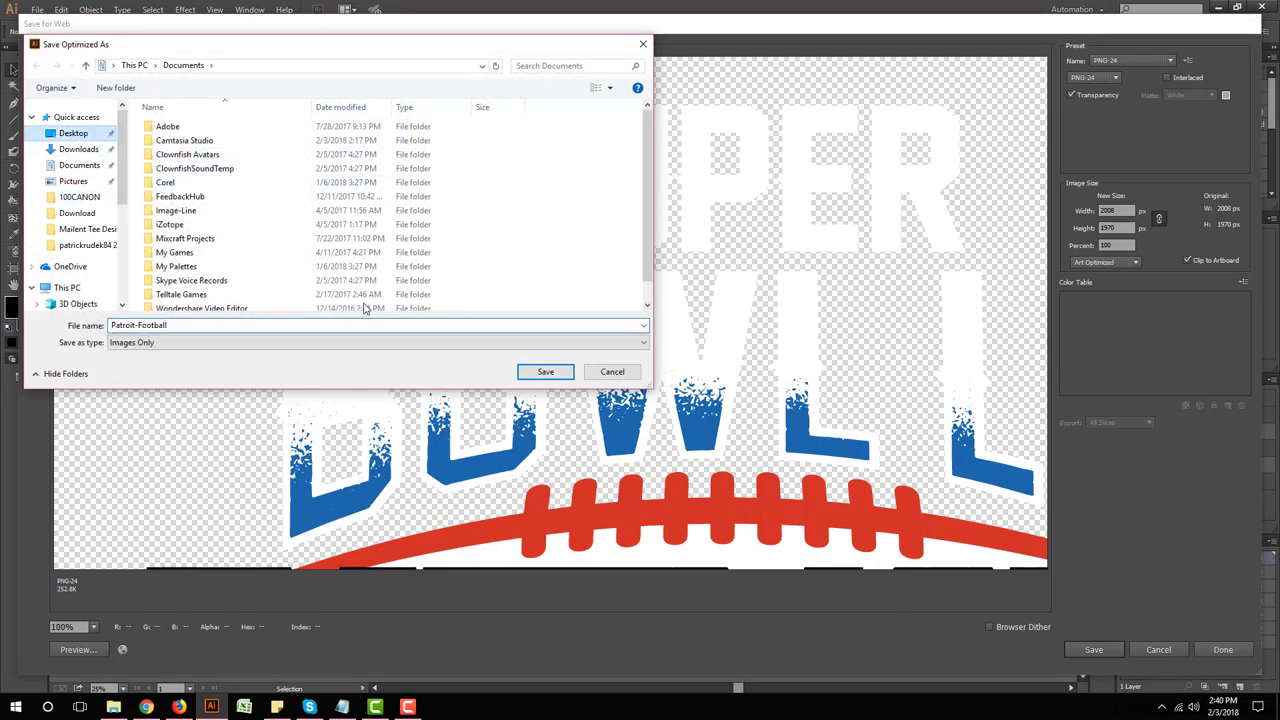
left_click(545, 371)
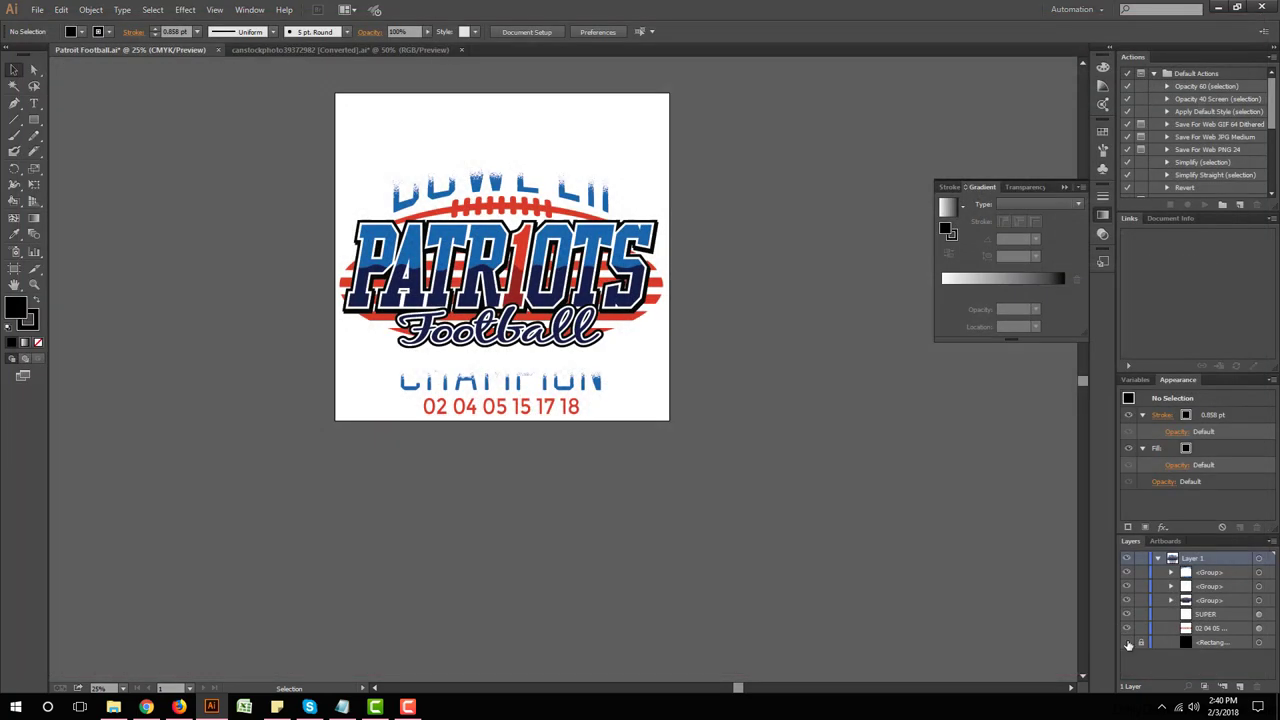
Step: Show the black background again and resave the Illustrator file
left_click(37, 9)
left_click(50, 114)
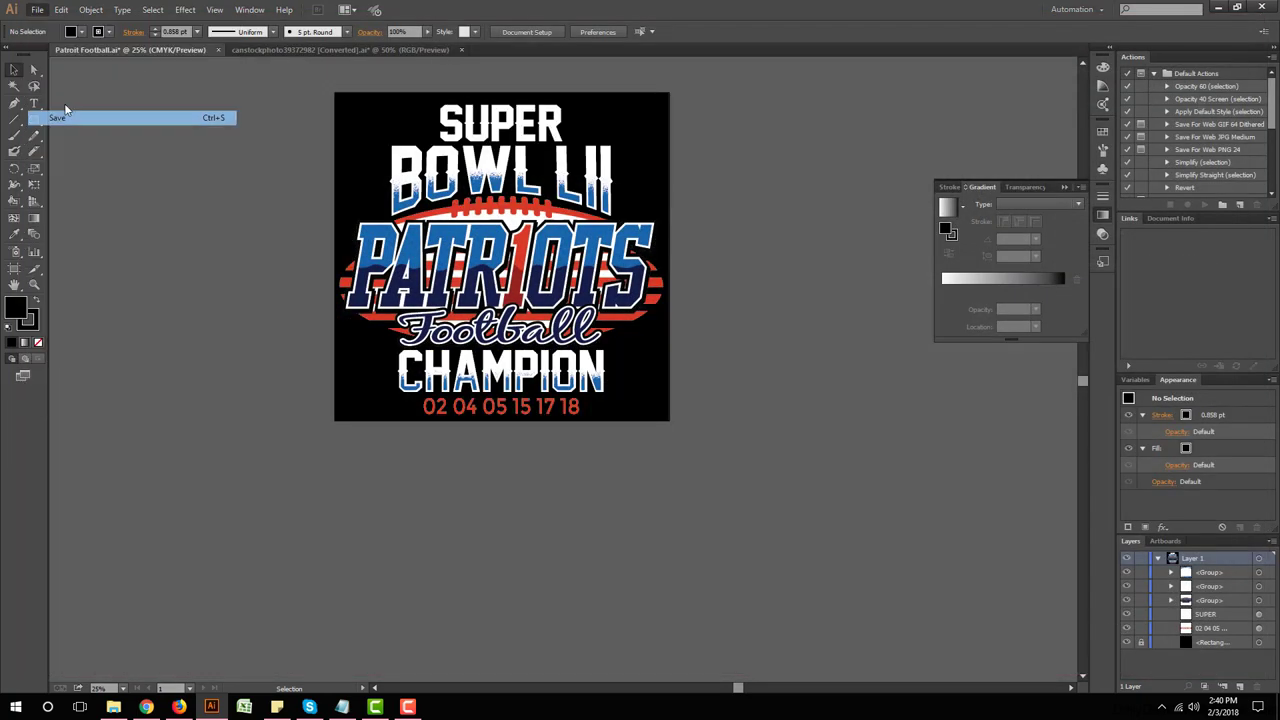
left_click(1218, 7)
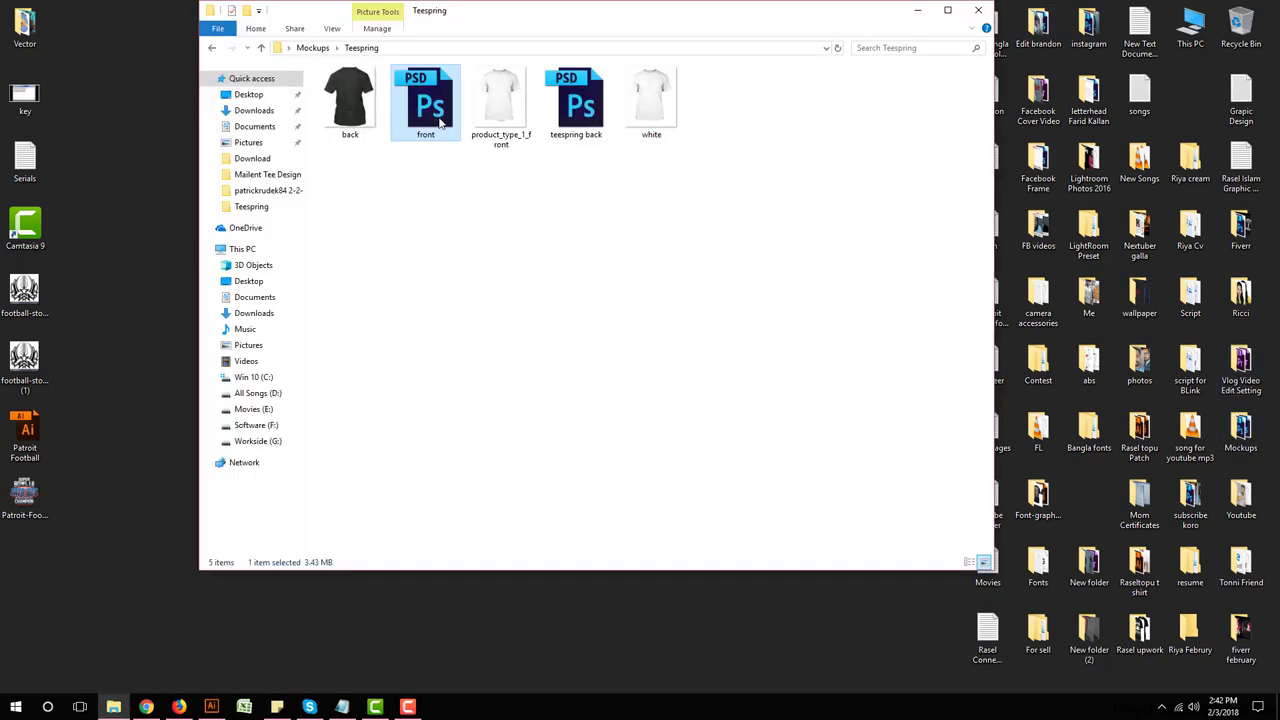
Step: Open front.psd from the Teespring folder in Photoshop
double_click(440, 121)
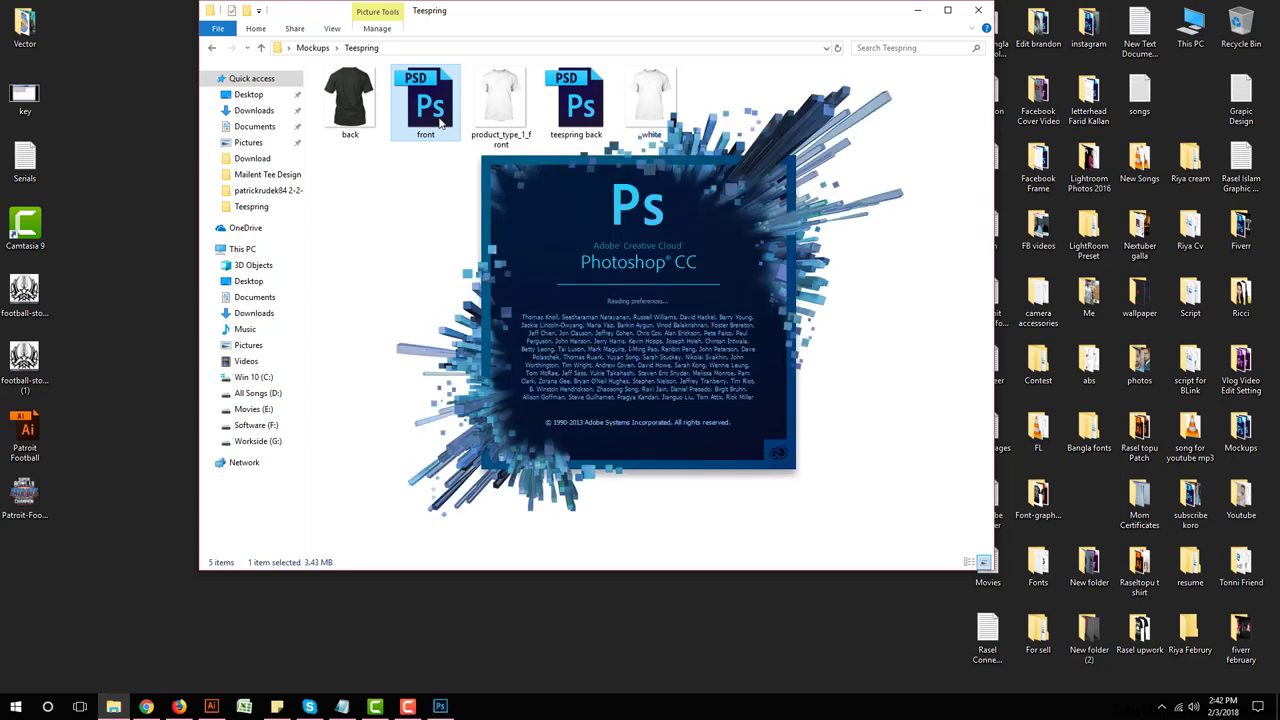
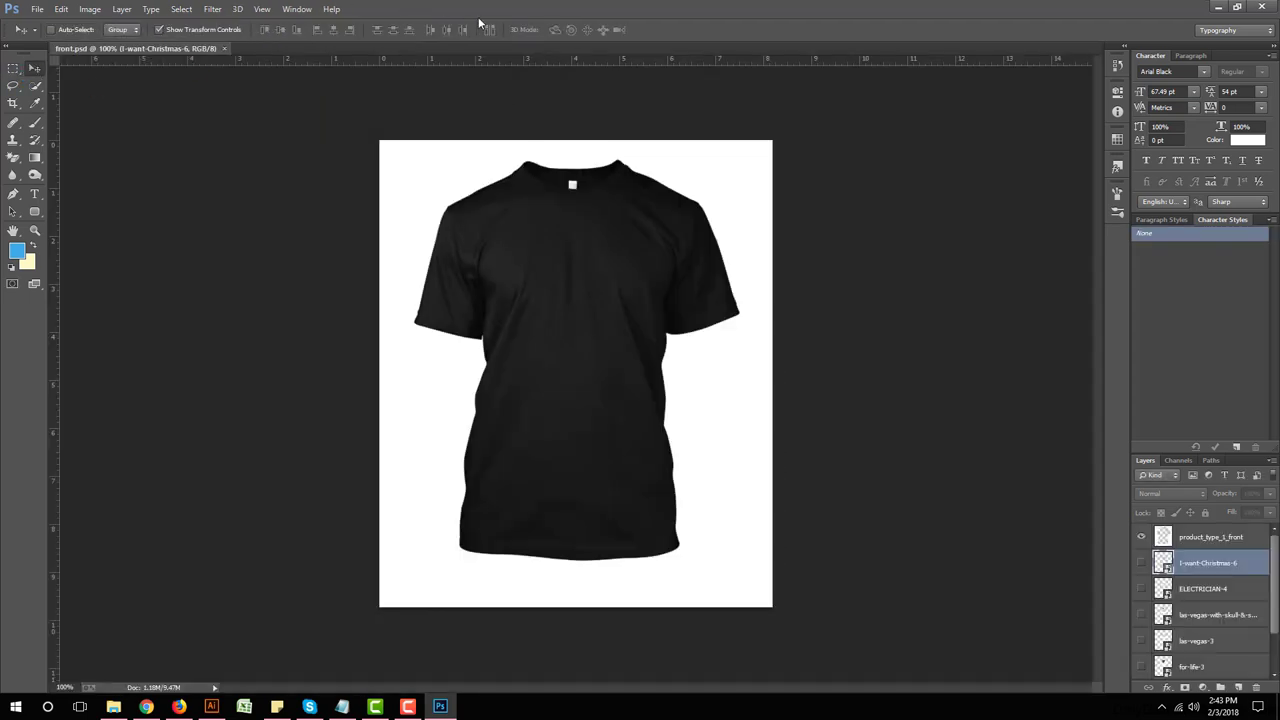
Step: Restore the Photoshop window to a smaller size so the desktop design files show
double_click(479, 14)
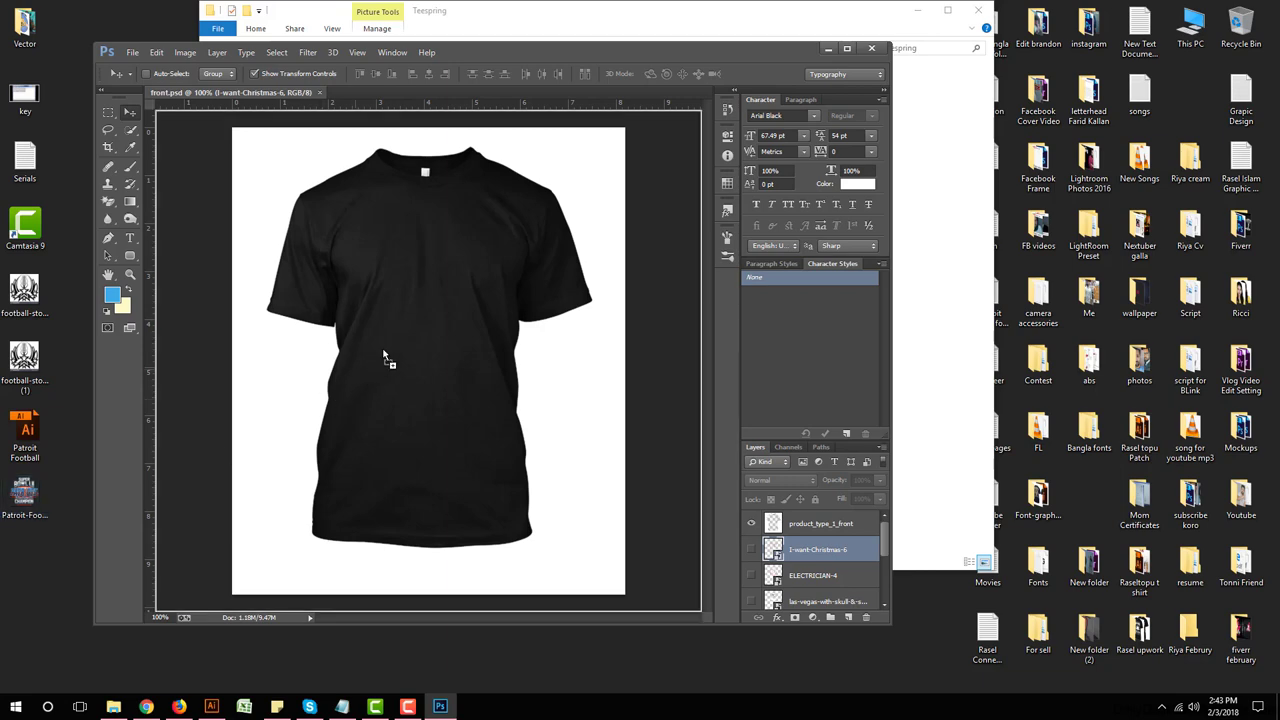
Step: Place the Patriot Football design on the shirt's chest, scaled and positioned to fit
left_click_drag(46, 490, 406, 340)
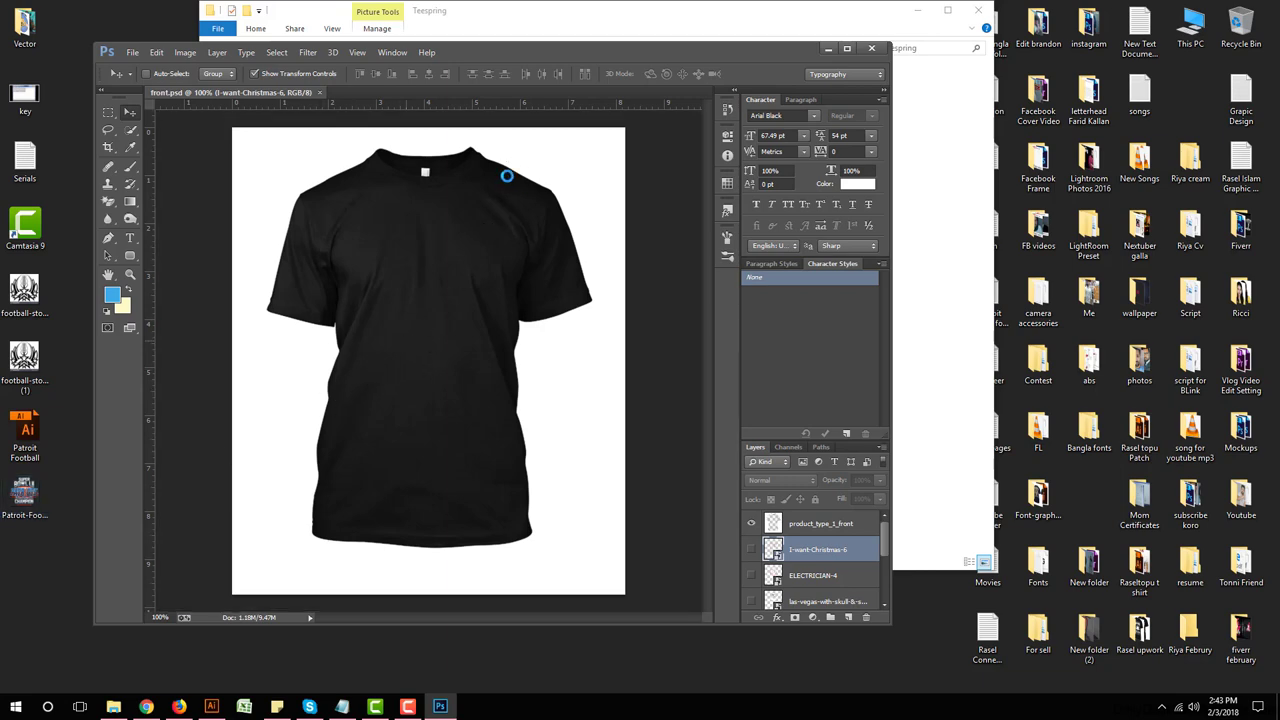
double_click(552, 50)
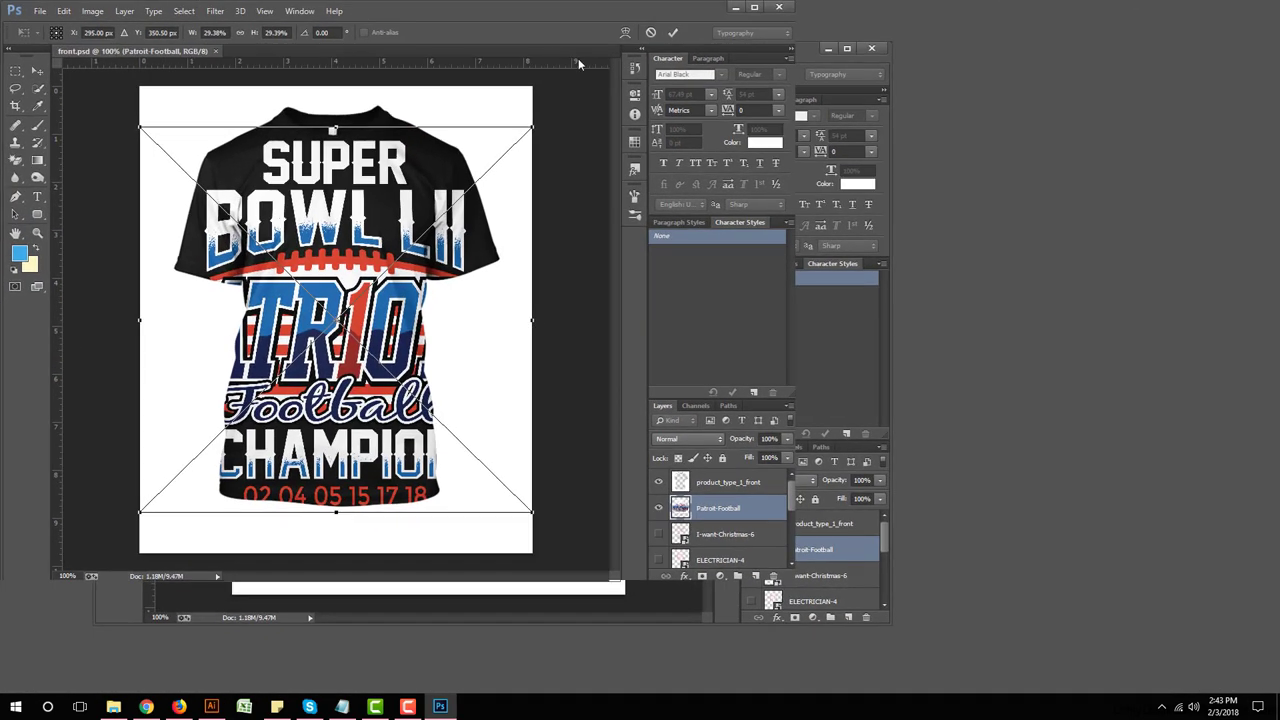
mouse_move(757, 197)
left_mouse_down()
mouse_move(585, 366)
mouse_move(640, 308)
mouse_move(625, 330)
mouse_move(633, 238)
left_mouse_up()
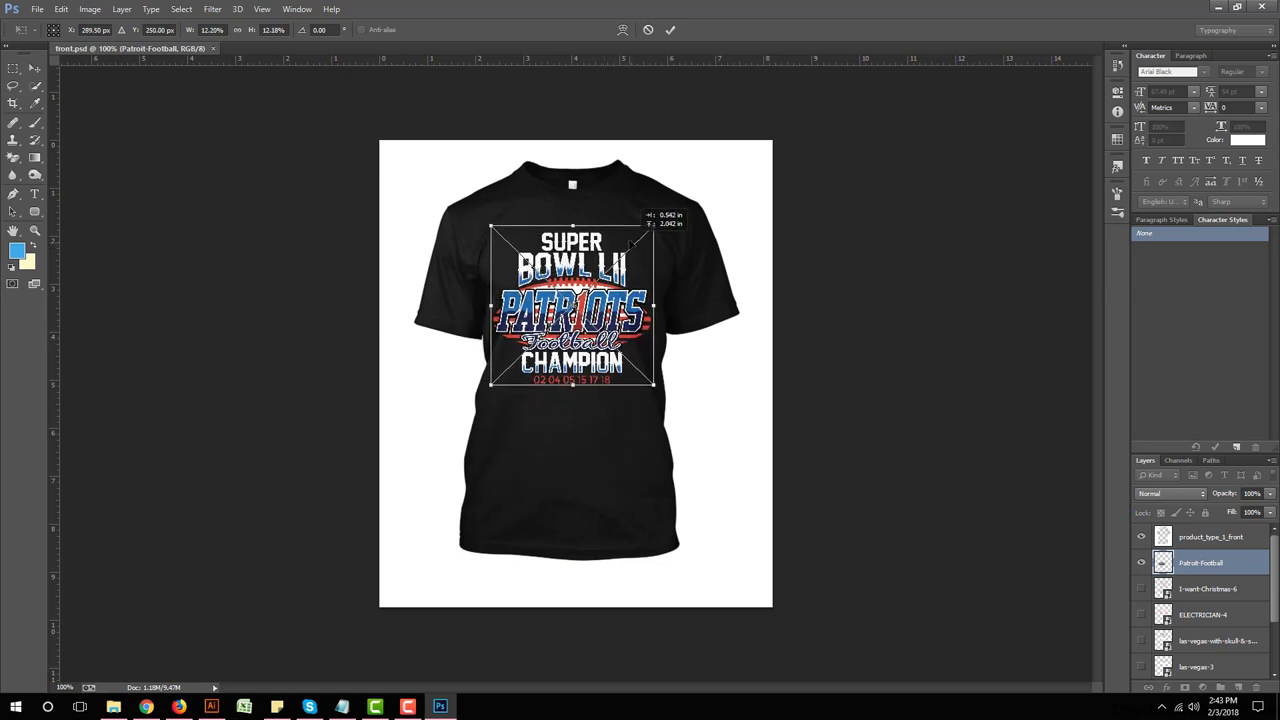
left_click_drag(652, 386, 662, 397)
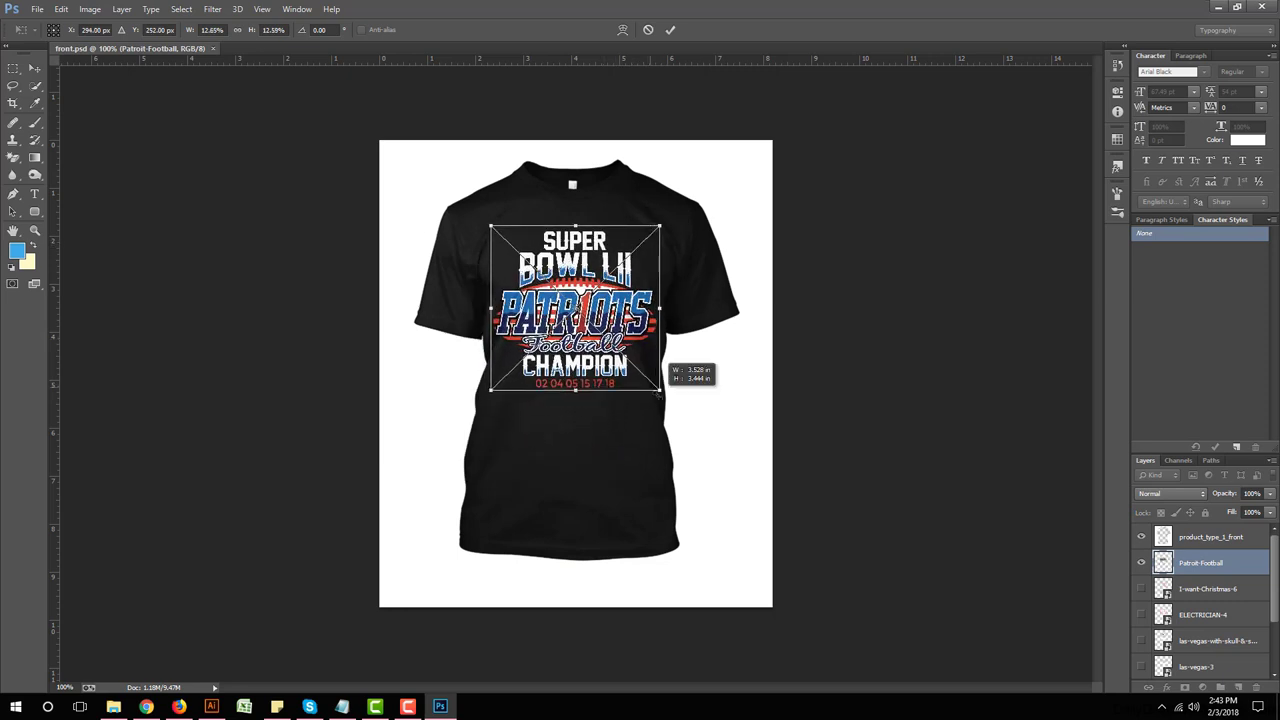
left_click_drag(618, 289, 624, 285)
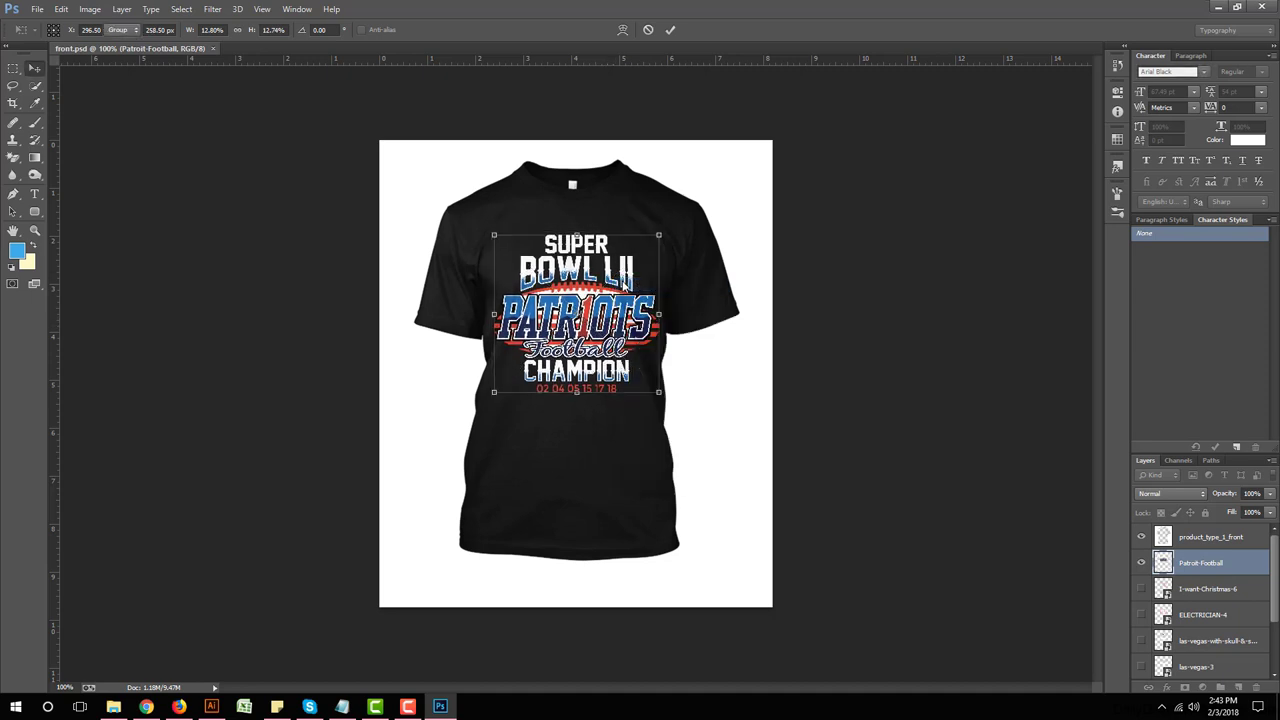
key("Return")
Step: Turn off Show Transform Controls so the design shows without its bounding box
left_click(206, 30)
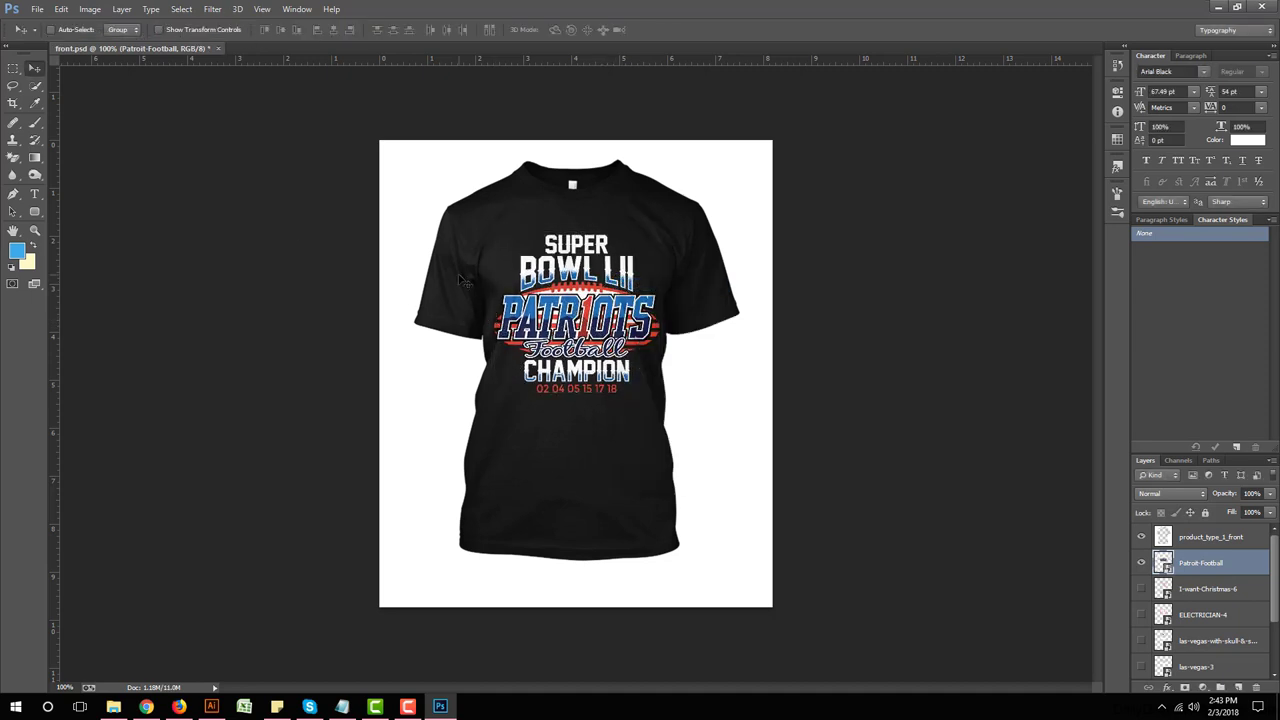
scroll(608, 390, "down", 5)
scroll(610, 380, "up", 3)
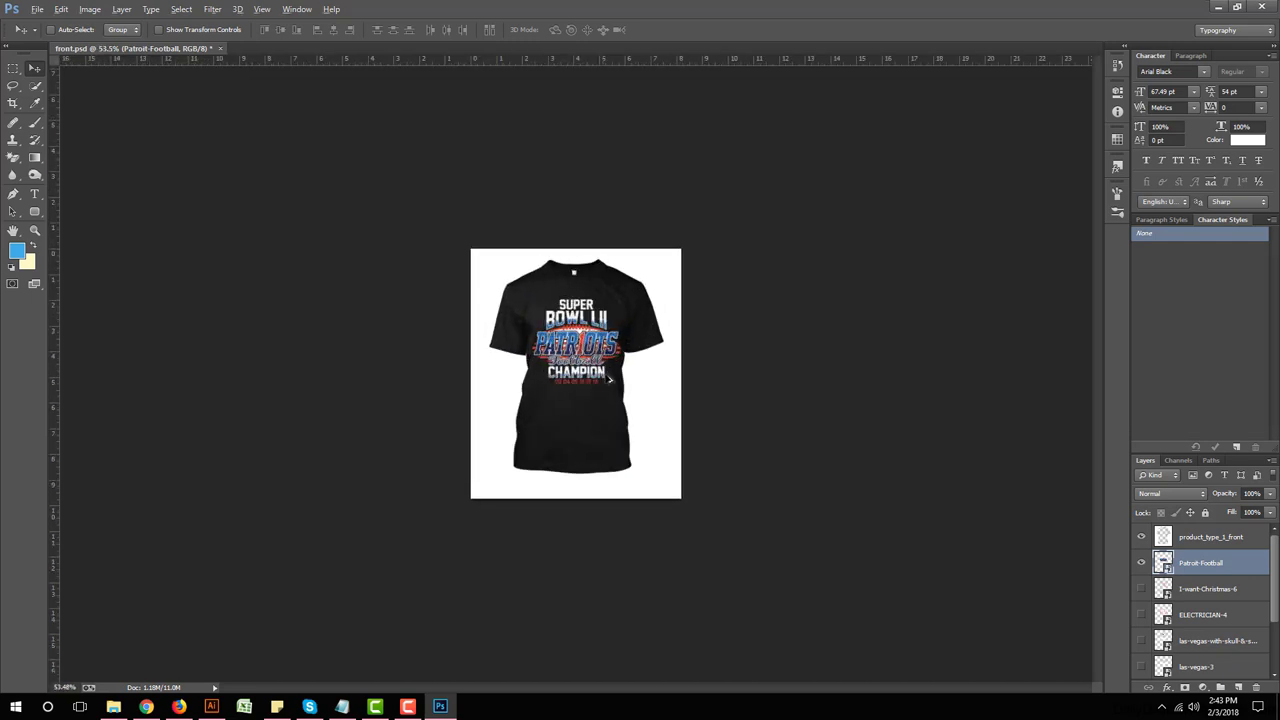
scroll(609, 379, "up", 1)
scroll(609, 379, "up", 1)
scroll(609, 379, "up", 1)
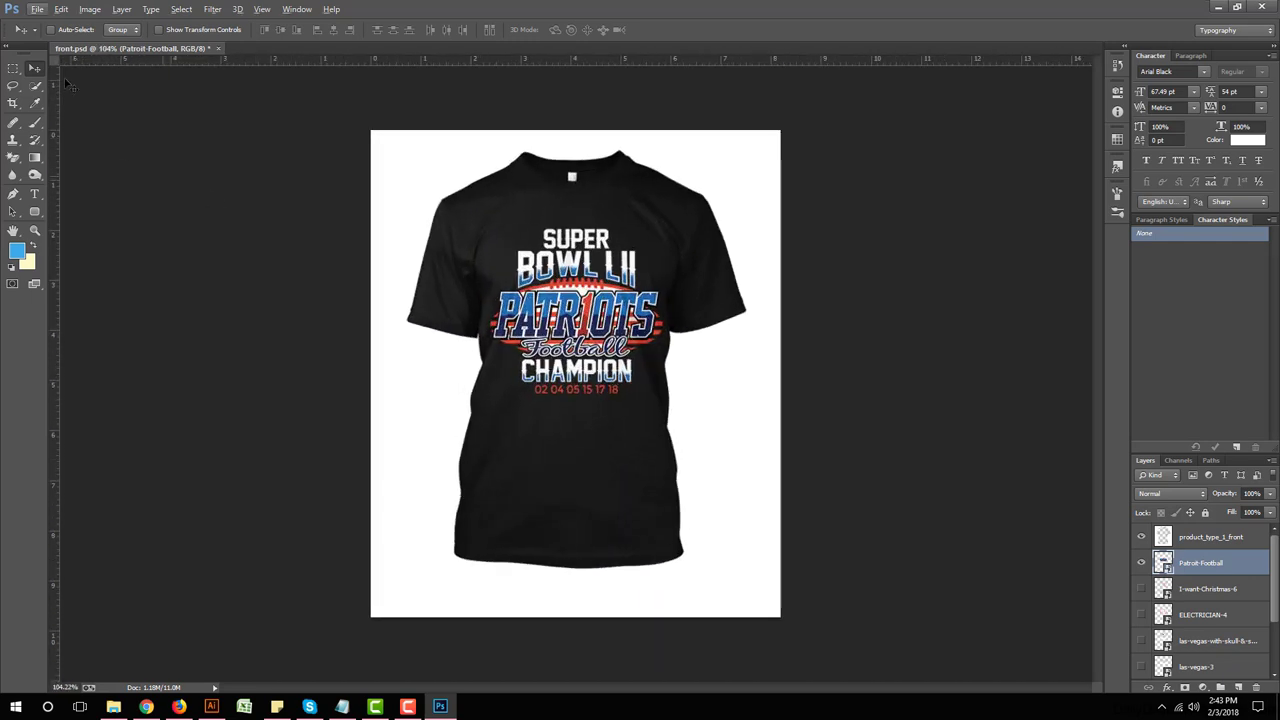
Step: Export the mockup through File > Save for Web, keeping PNG-24
left_click(38, 9)
left_click(89, 196)
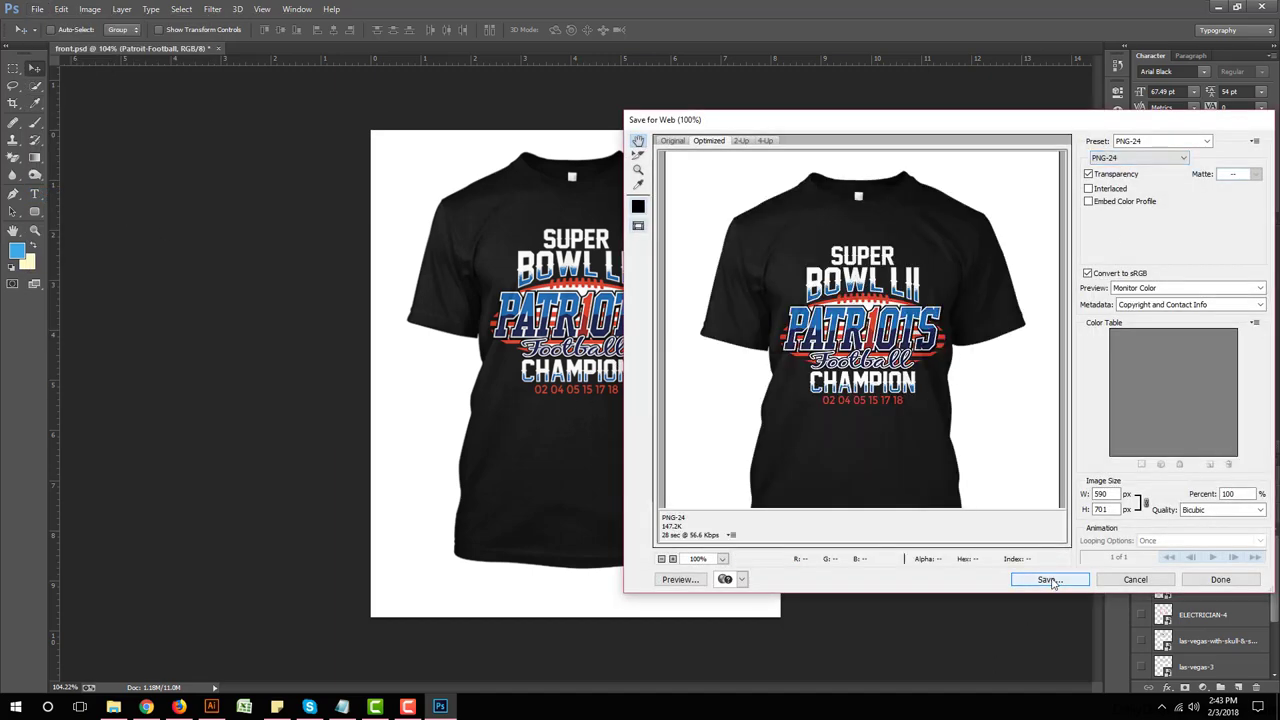
left_click(1041, 582)
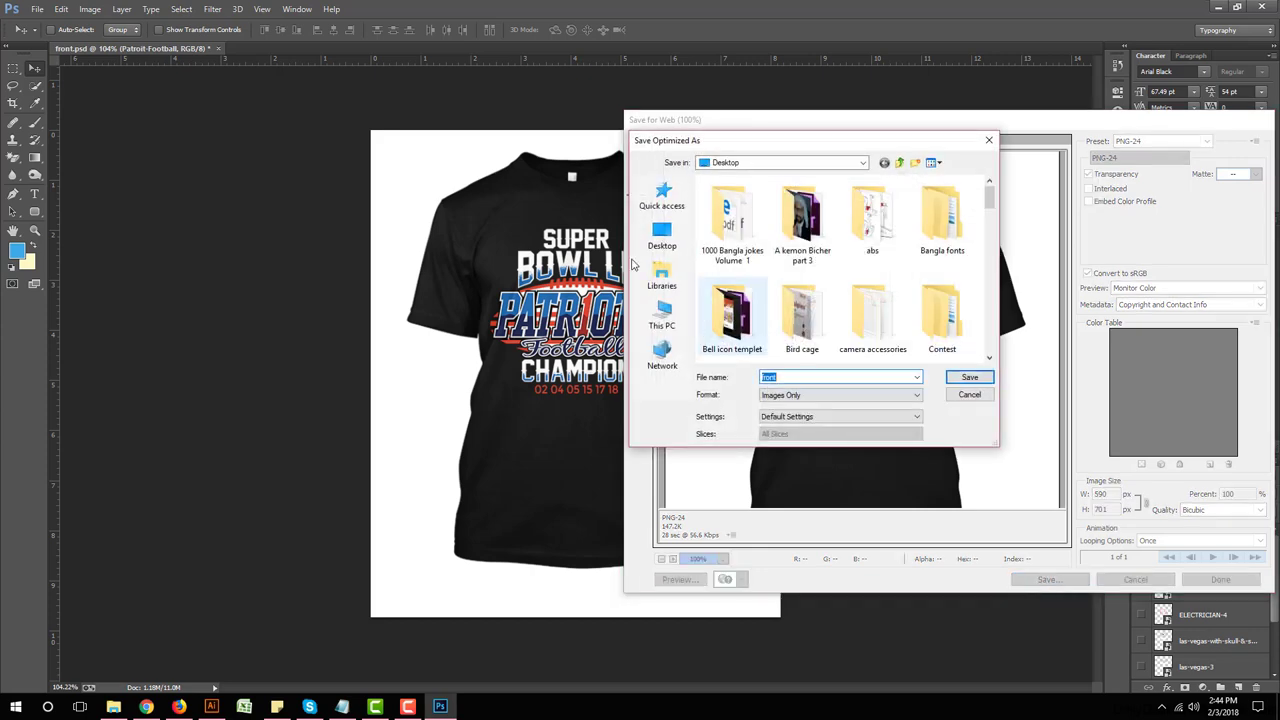
Step: Save the PNG as 'sample' on the Desktop and open it to check the result
left_click(655, 242)
type("sample")
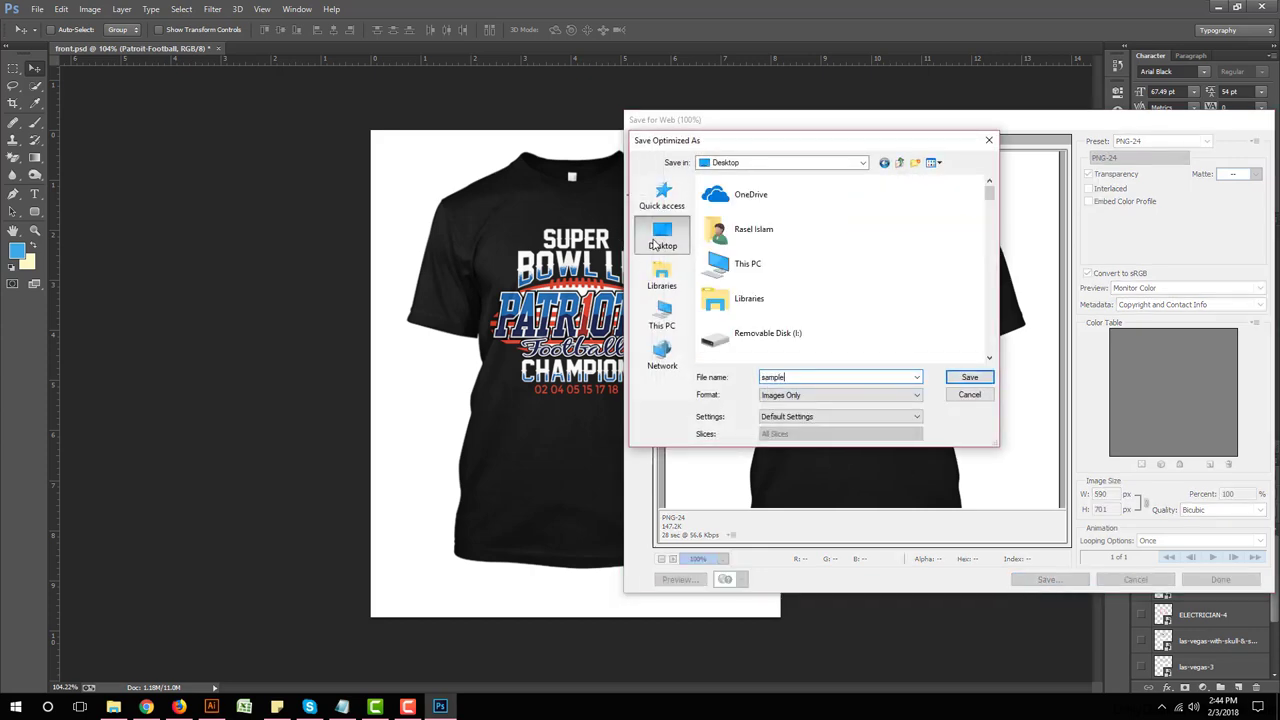
key("Return")
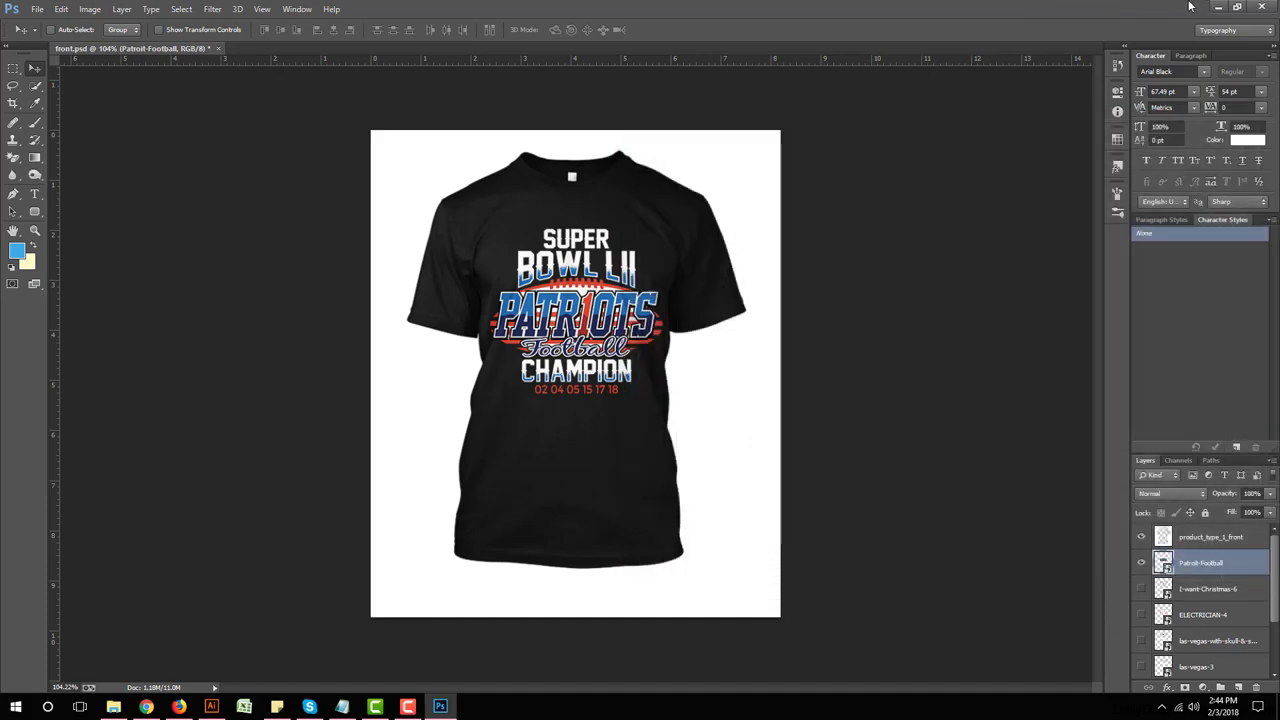
left_click(1218, 6)
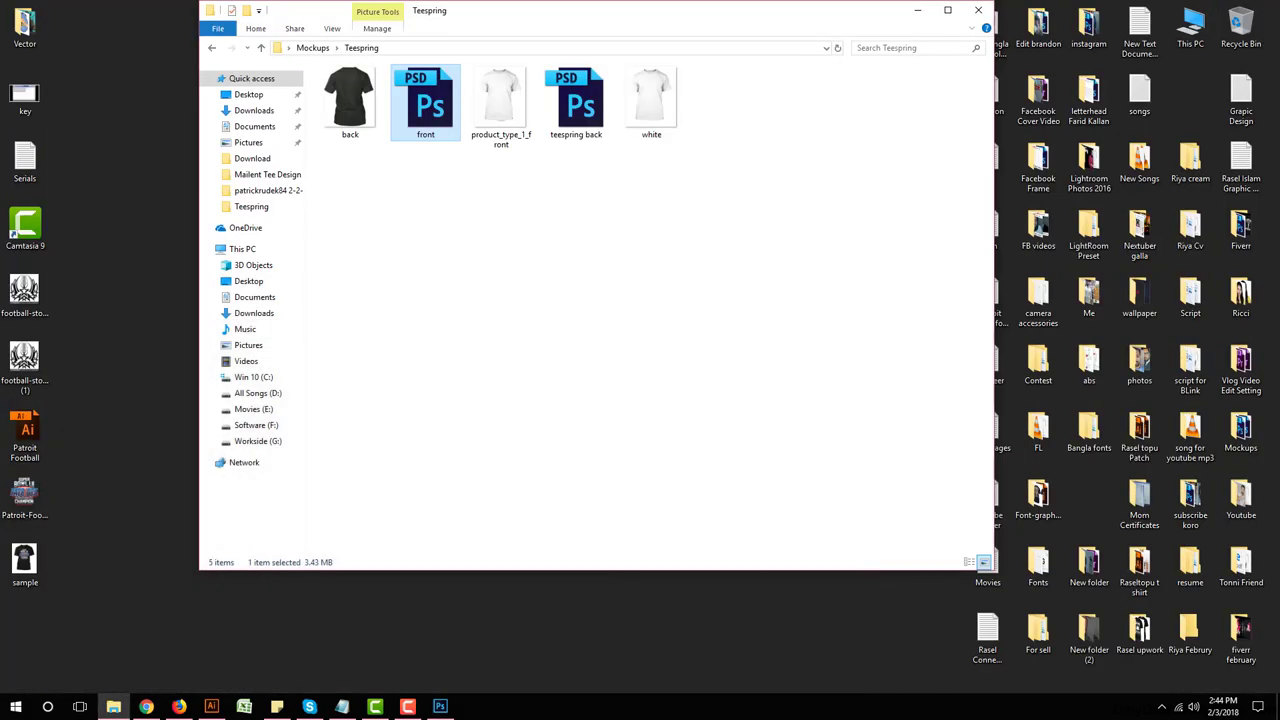
double_click(28, 560)
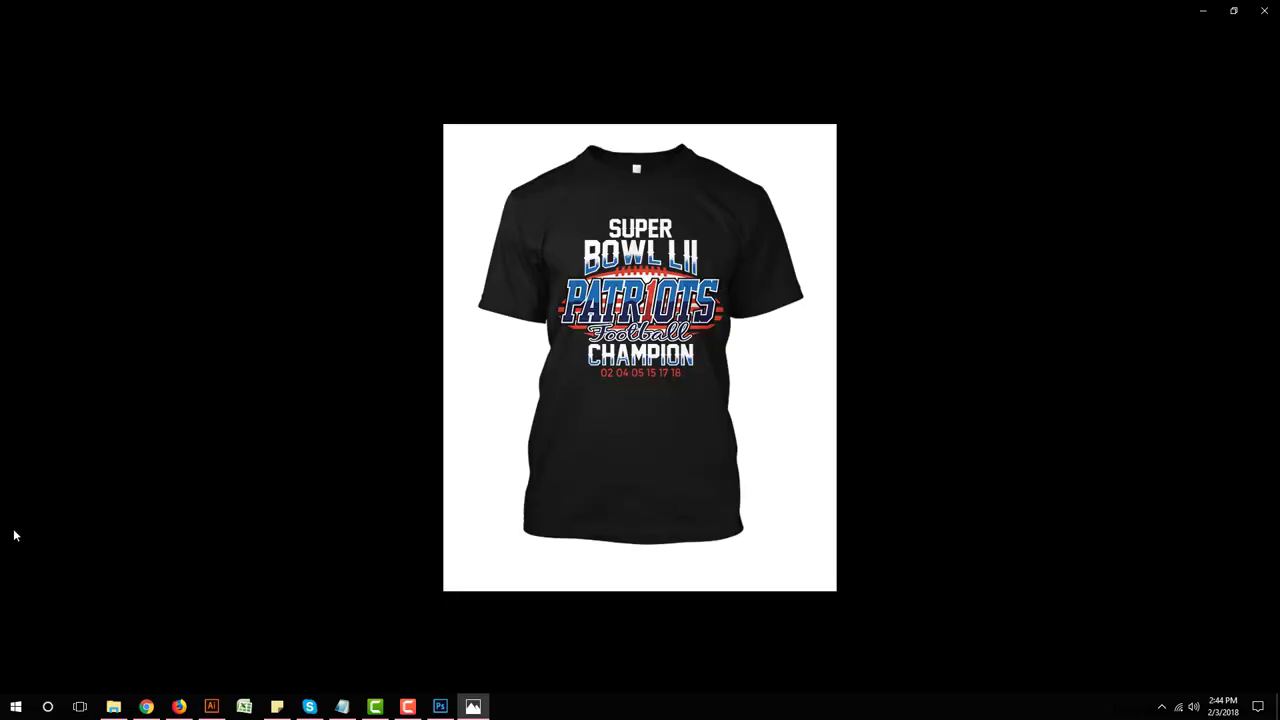